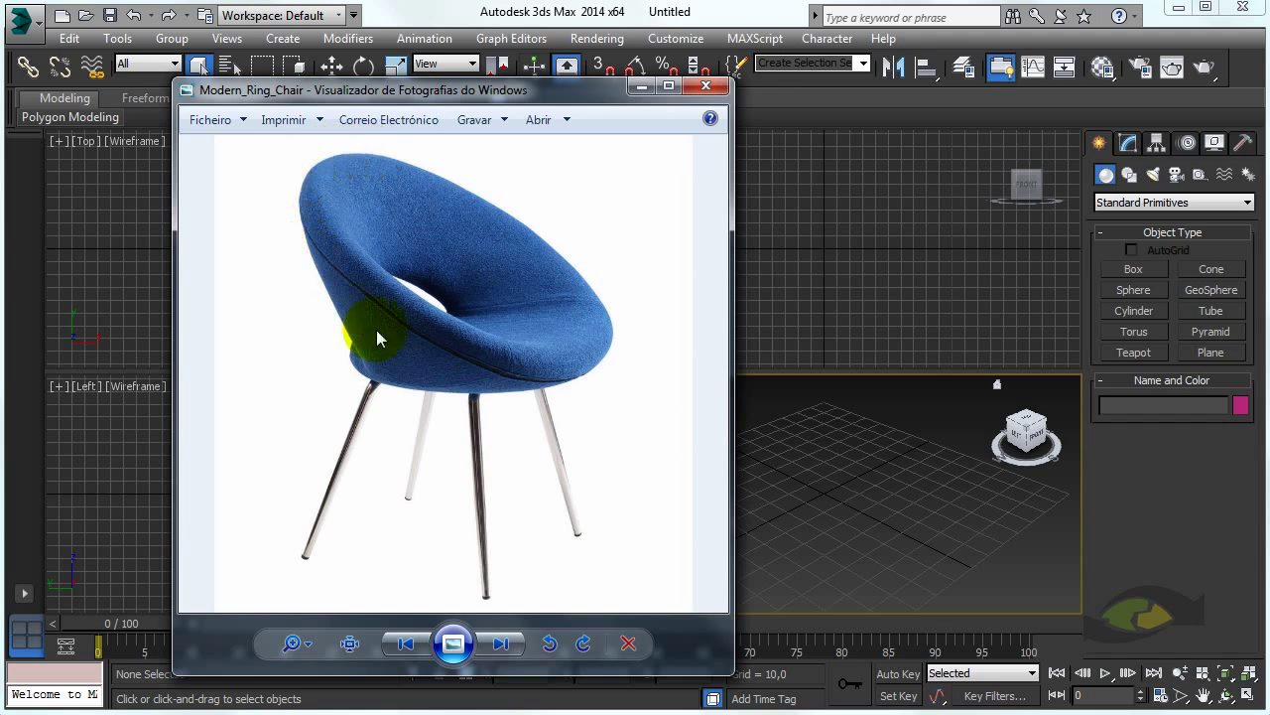
# Step: Hide the reference photo and maximize the Left view, panned to leave room above the origin
pyautogui.click(641, 87)
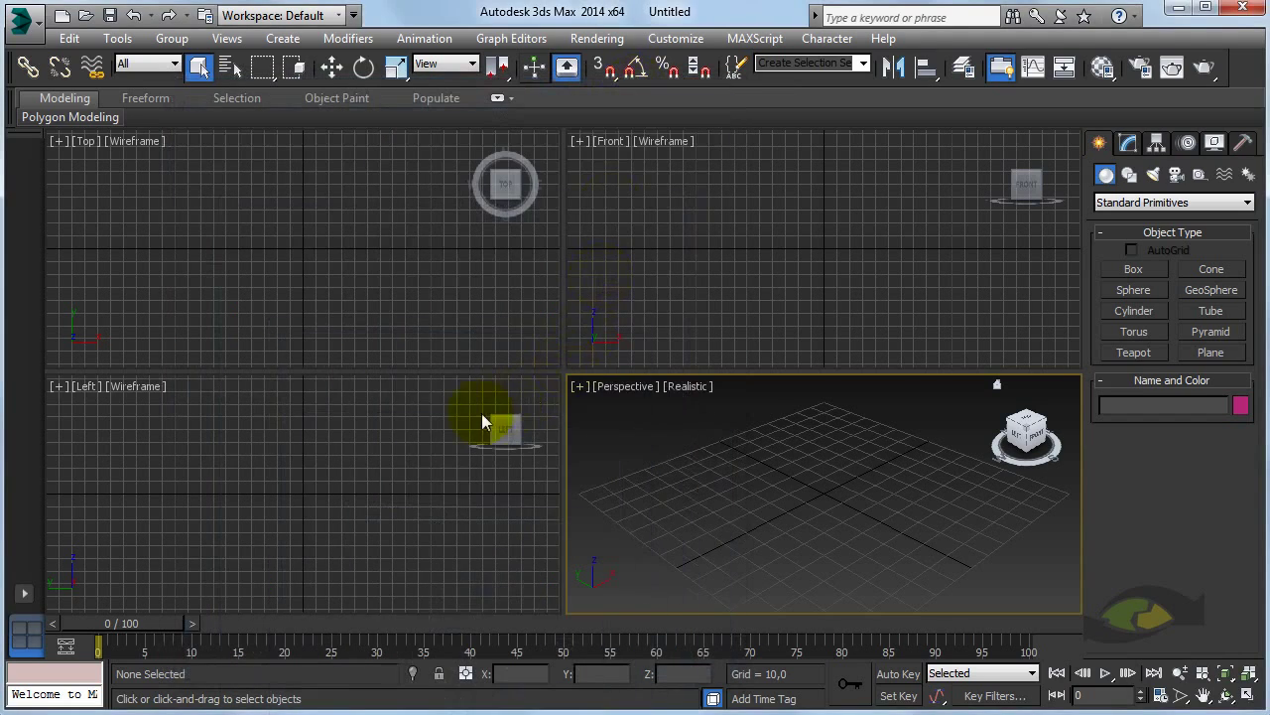
pyautogui.click(310, 468)
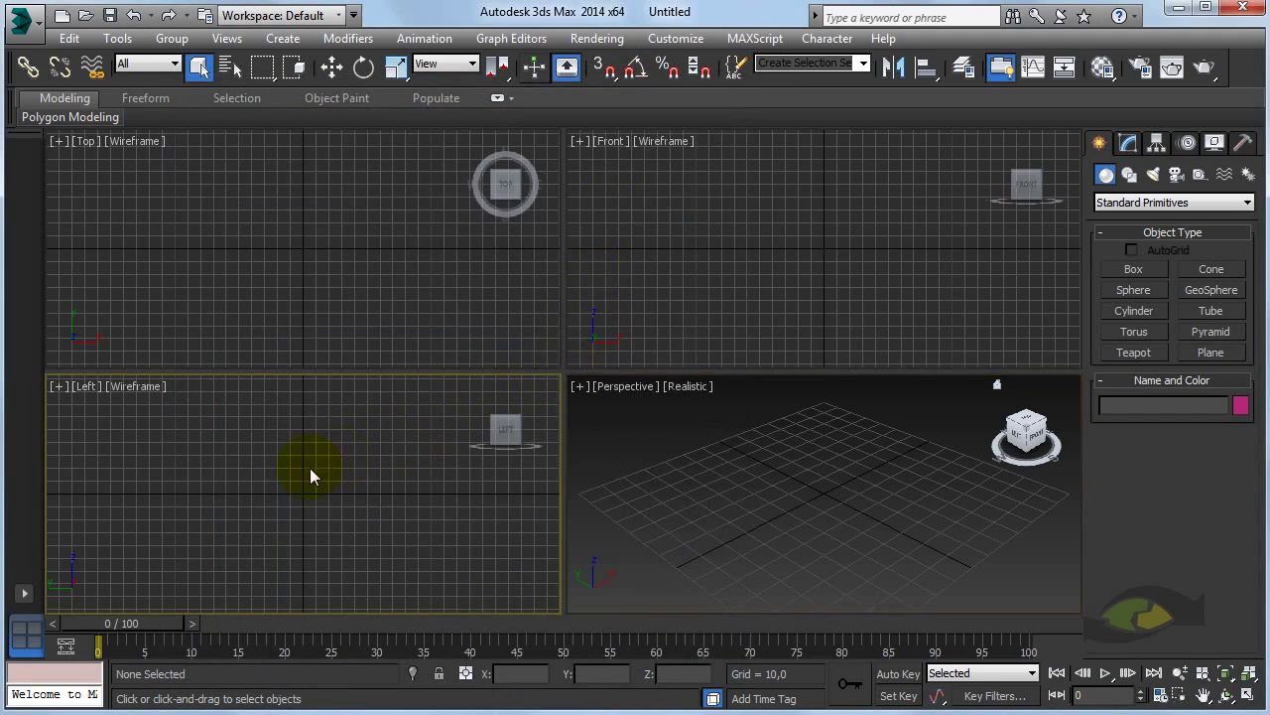
pyautogui.click(1247, 694)
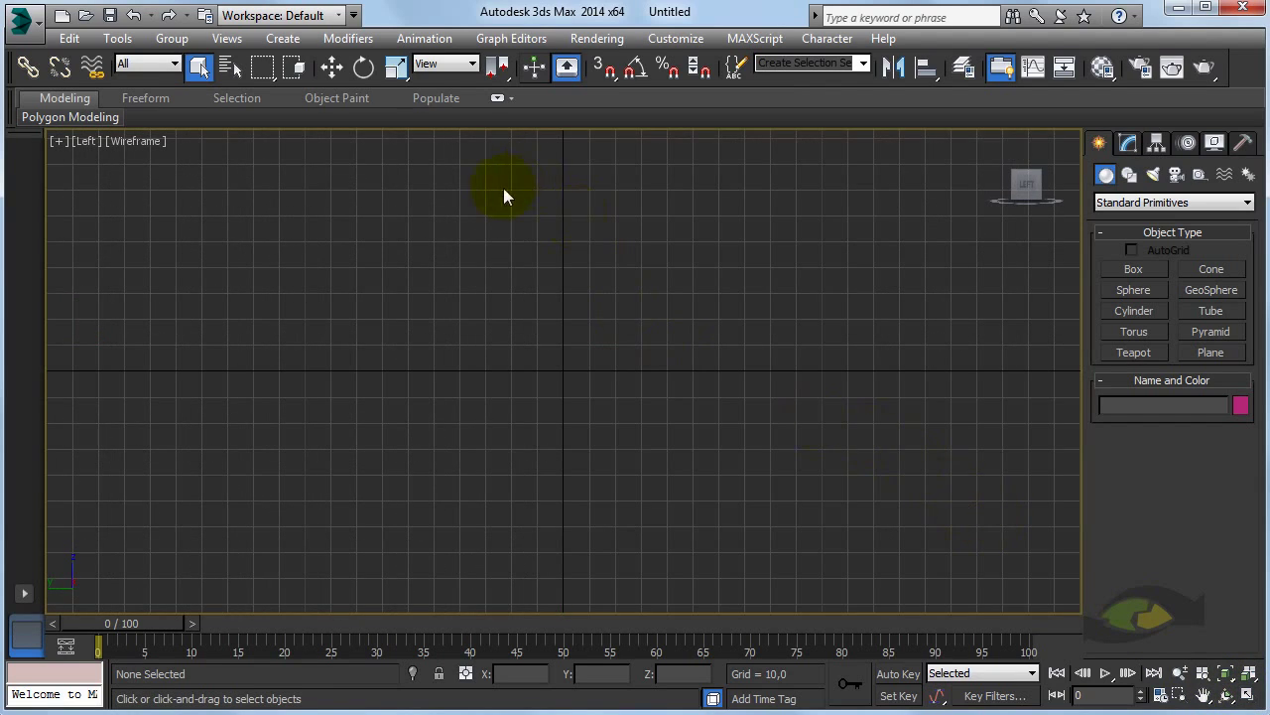
pyautogui.moveTo(504, 191); pyautogui.dragTo(485, 294, button='middle')
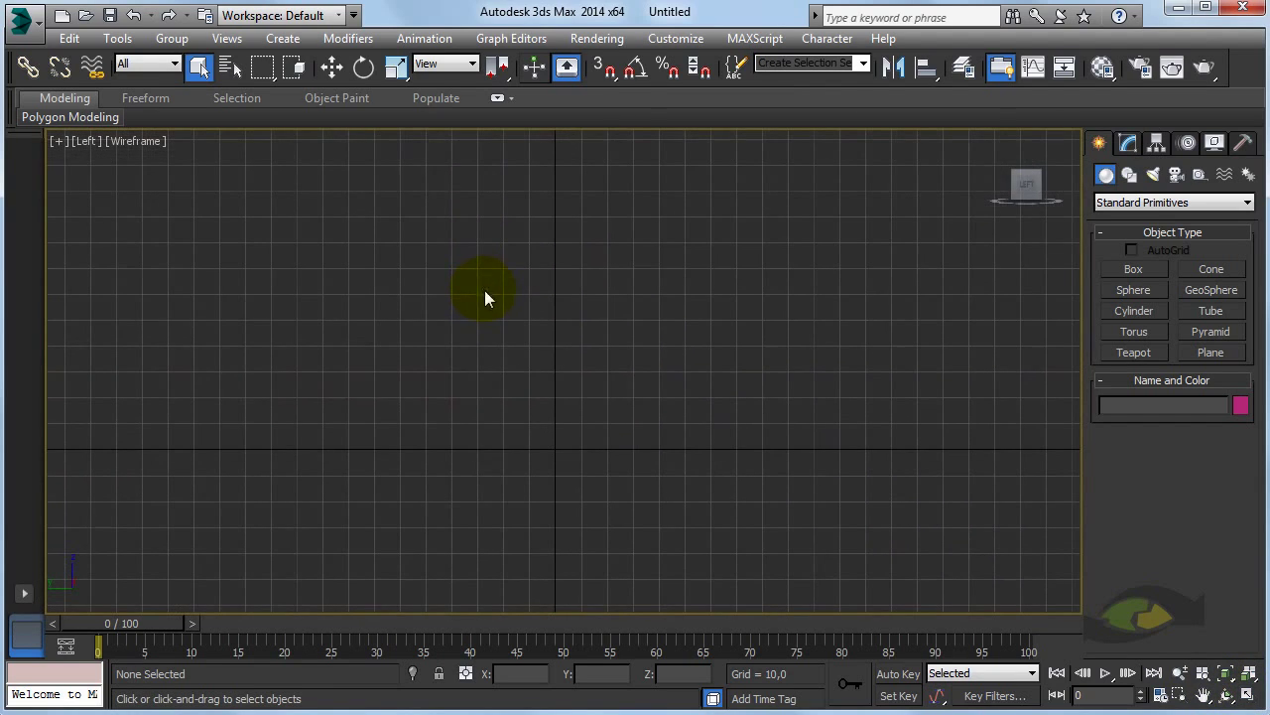
# Step: Draw a single-segment line spline from the origin rising up and to the left
pyautogui.click(1130, 173)
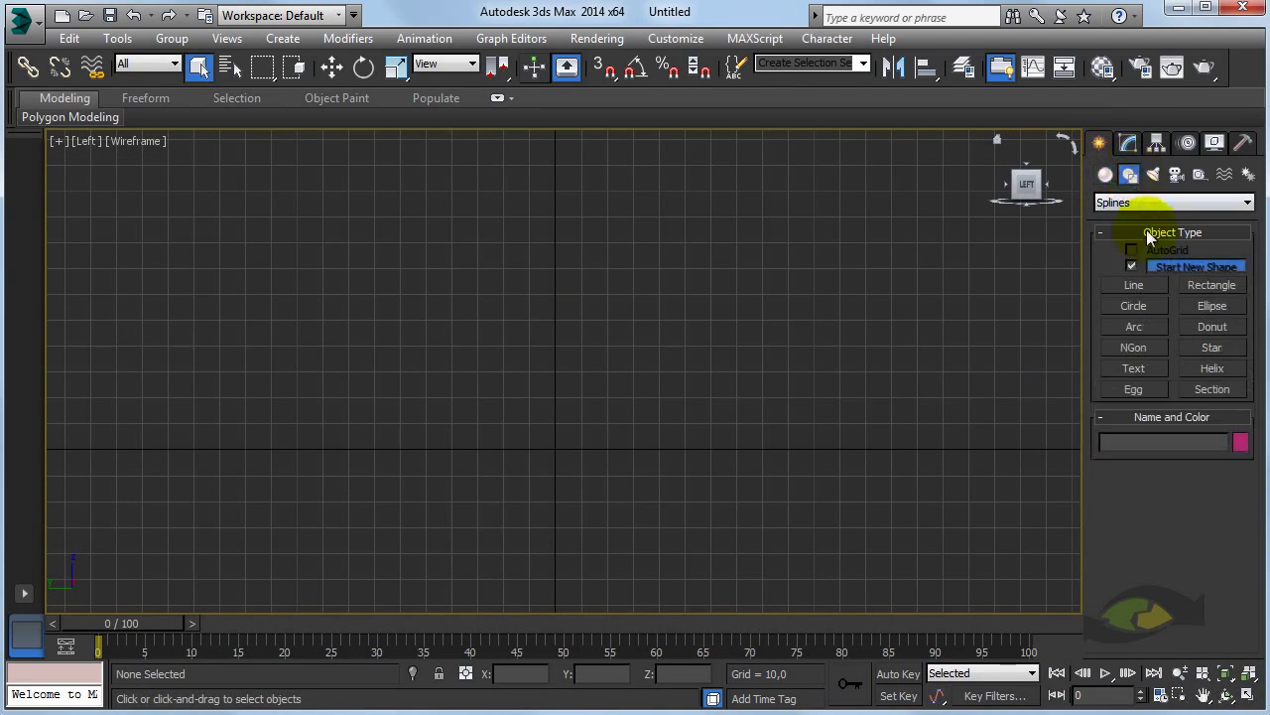
pyautogui.click(1134, 285)
pyautogui.click(555, 448)
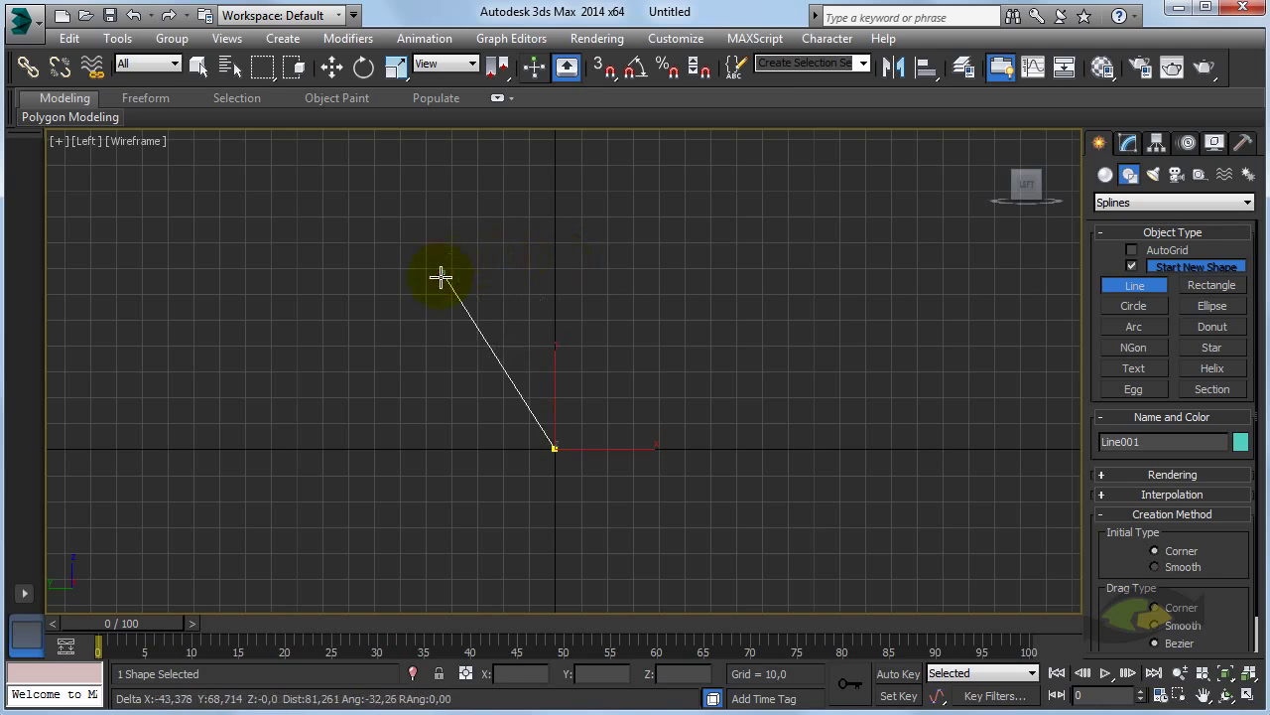
pyautogui.click(401, 301)
pyautogui.rightClick(417, 282)
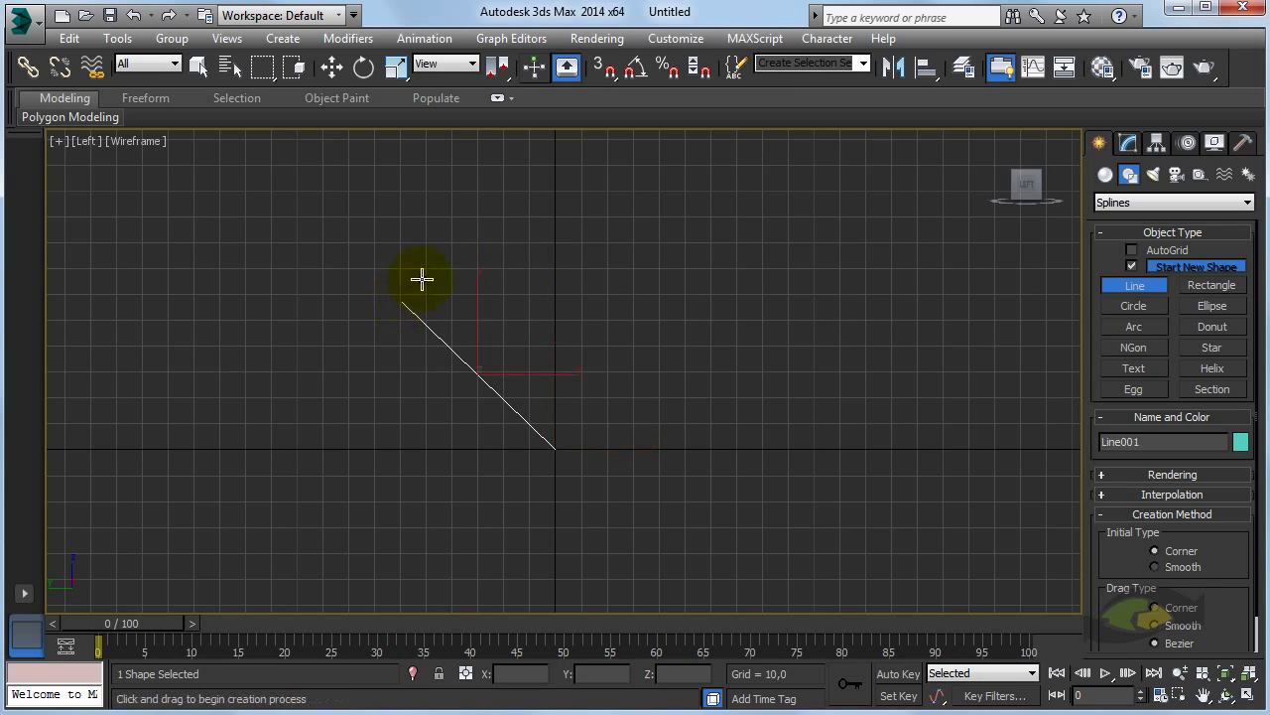
# Step: Switch to a maximized Perspective view framed on the new line
pyautogui.scroll(-3, 724, 354)
pyautogui.moveTo(724, 354); pyautogui.dragTo(626, 360, button='middle')
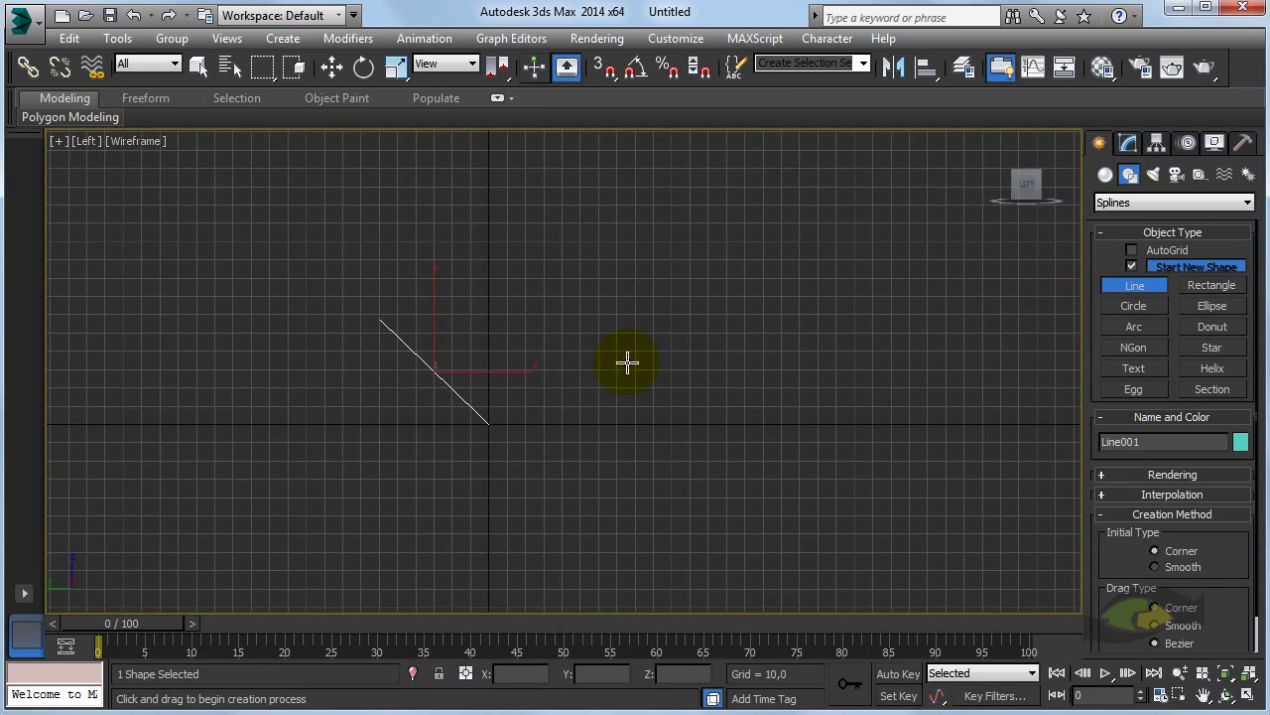
pyautogui.click(1249, 674)
pyautogui.rightClick(887, 519)
pyautogui.click(1249, 695)
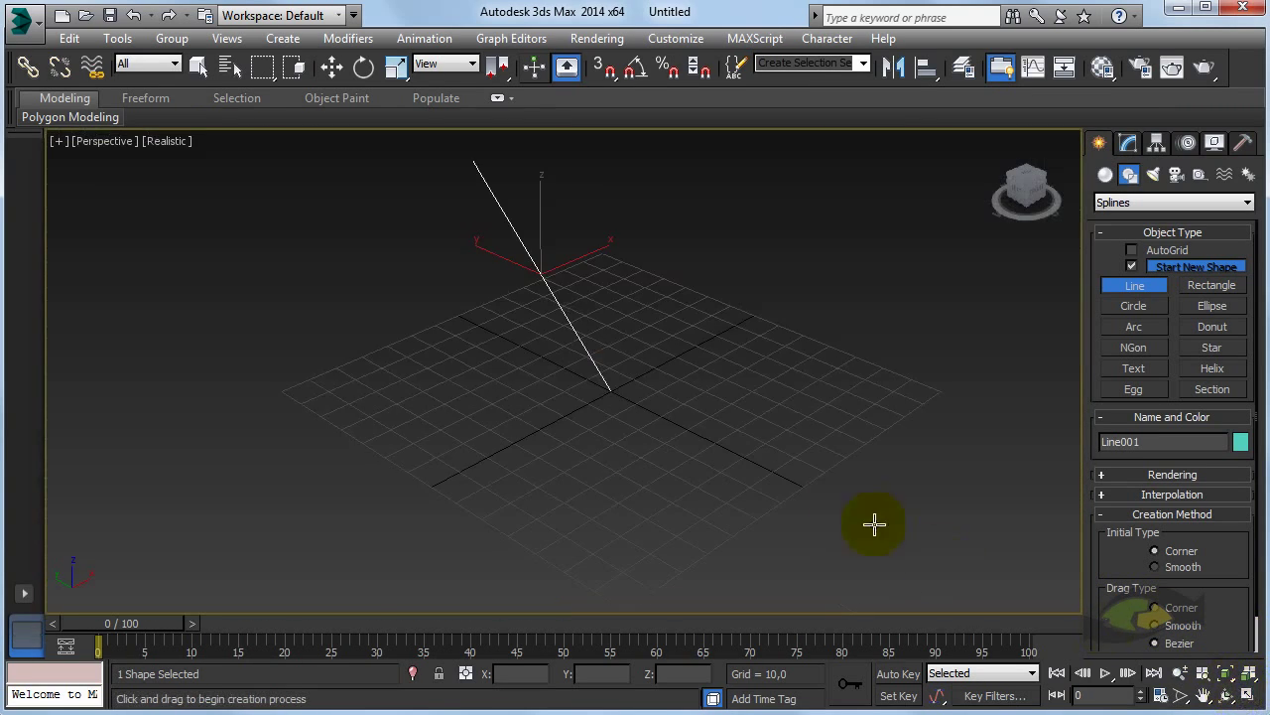
pyautogui.moveTo(873, 525)
pyautogui.mouseDown(button='middle')
pyautogui.moveTo(539, 445)
pyautogui.moveTo(493, 459)
pyautogui.moveTo(602, 409)
pyautogui.moveTo(561, 411)
pyautogui.mouseUp(button='middle')
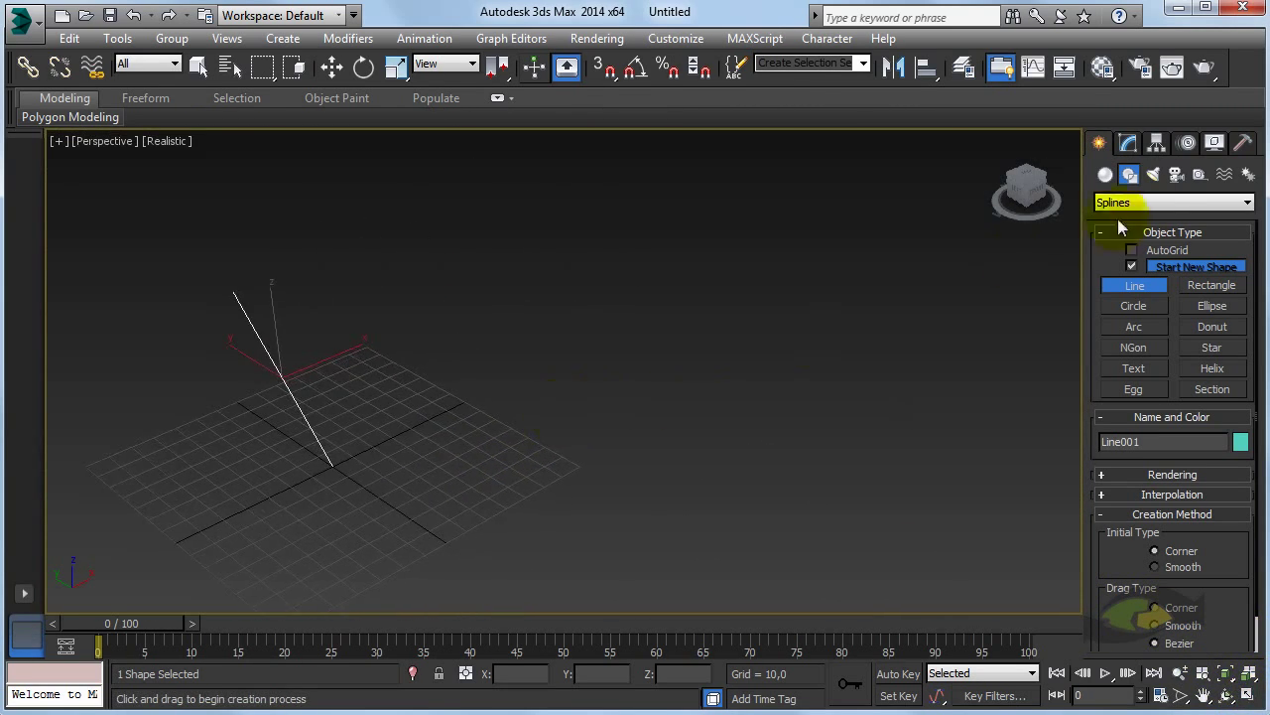
# Step: Apply a Lathe modifier (360 degrees, 16 segments) to Line001, forming a double cone
pyautogui.click(1128, 142)
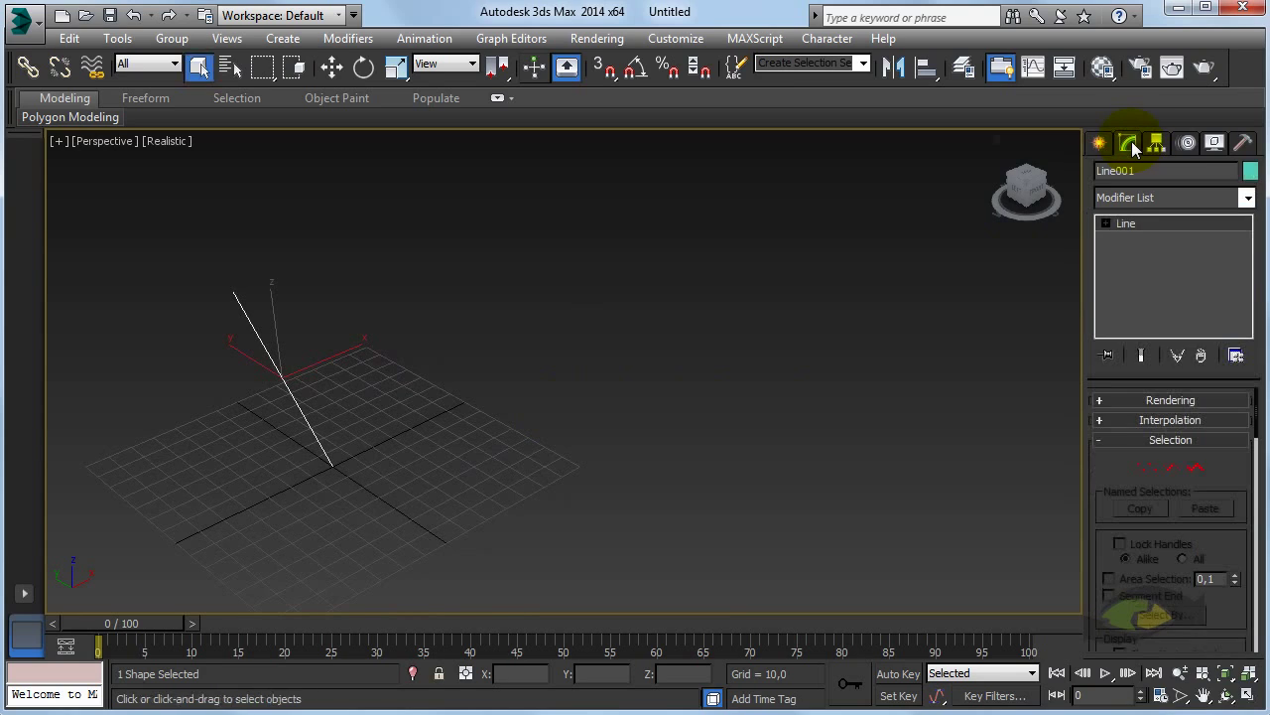
pyautogui.click(1247, 198)
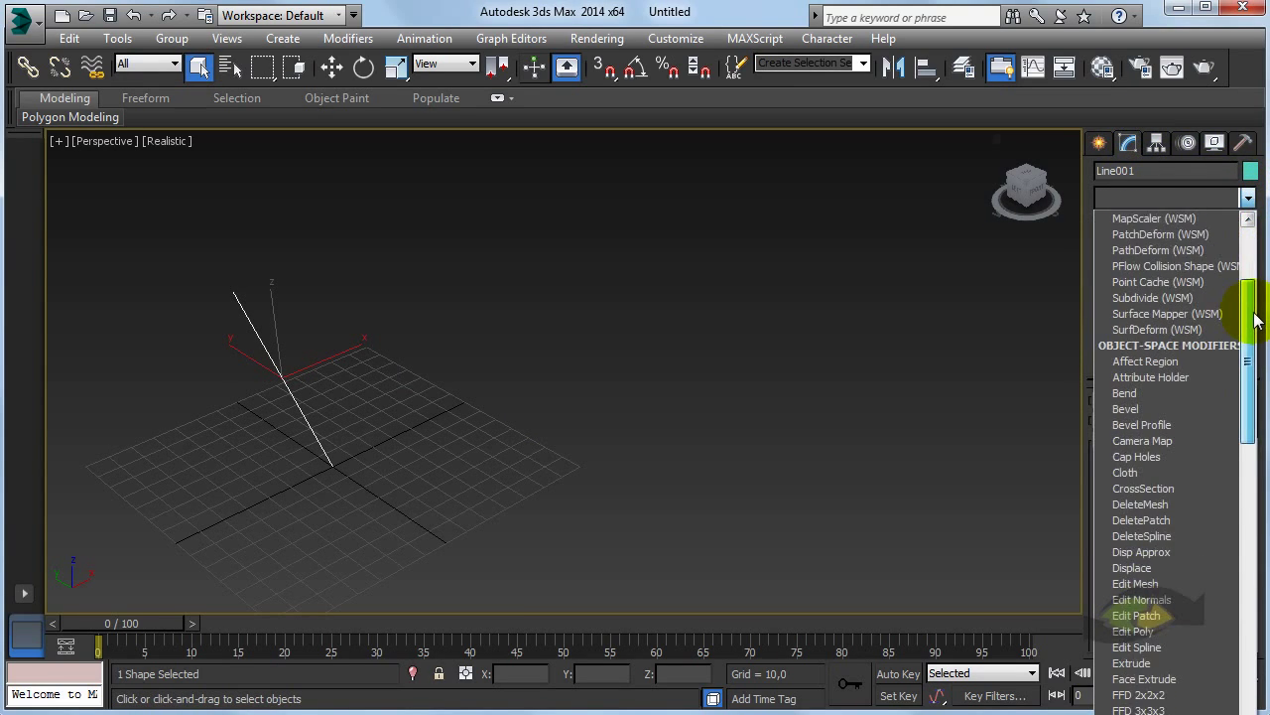
pyautogui.moveTo(1255, 276); pyautogui.dragTo(1248, 343)
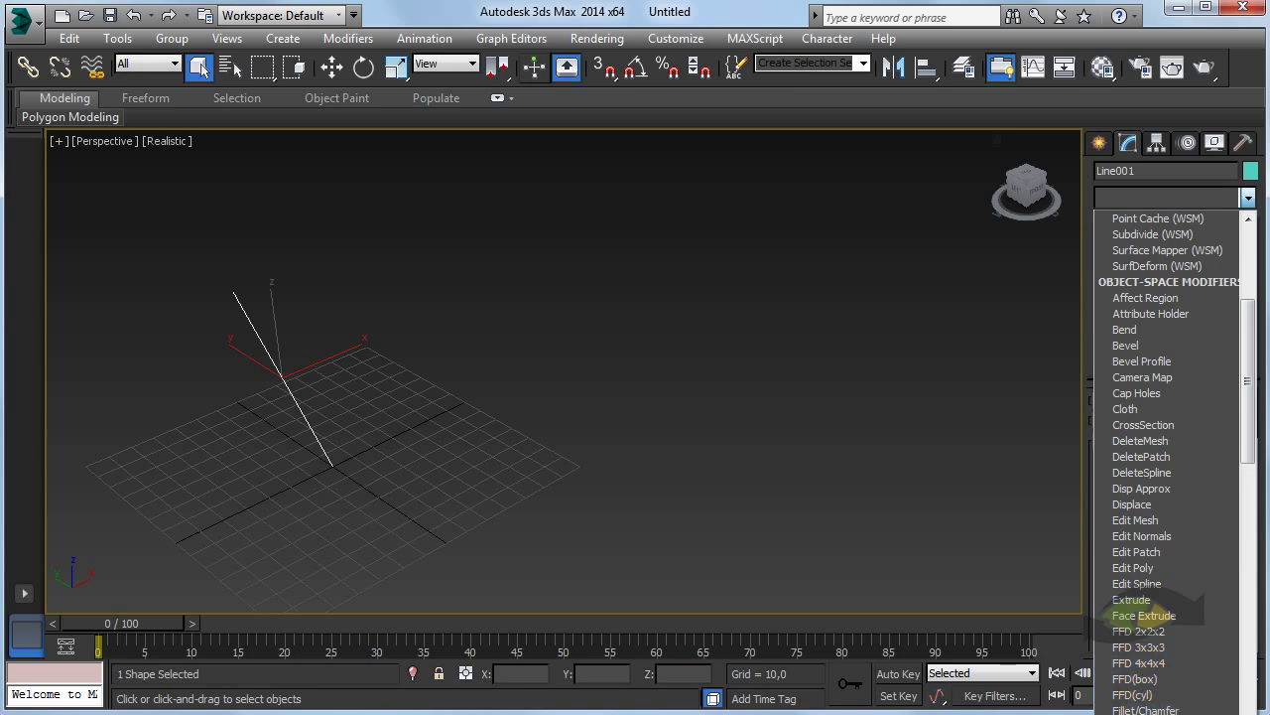
pyautogui.write('l')
pyautogui.press('Return')
pyautogui.moveTo(697, 512)
pyautogui.mouseDown(button='middle')
pyautogui.moveTo(803, 514)
pyautogui.moveTo(850, 473)
pyautogui.moveTo(768, 414)
pyautogui.moveTo(752, 360)
pyautogui.moveTo(720, 428)
pyautogui.moveTo(743, 431)
pyautogui.moveTo(728, 420)
pyautogui.moveTo(771, 371)
pyautogui.mouseUp(button='middle')
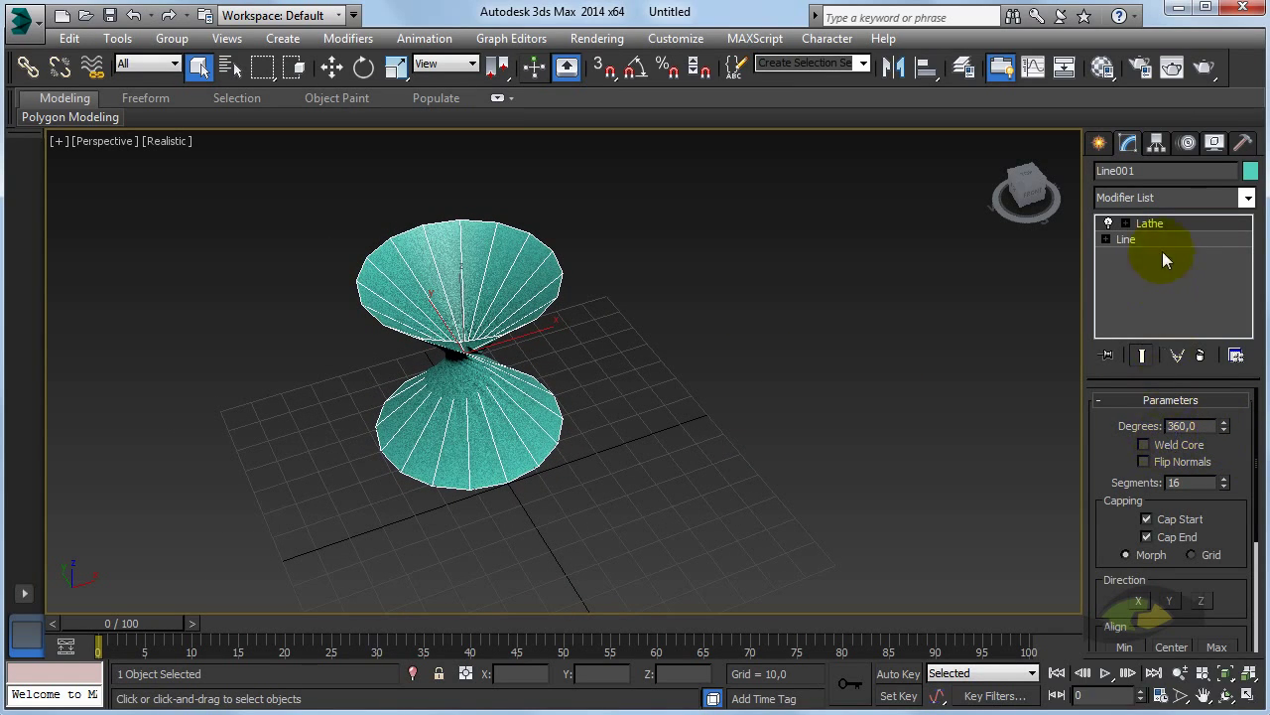
# Step: Move the Lathe axis to Y -66,465 so Line001 becomes an open bowl with a central hole
pyautogui.click(1126, 224)
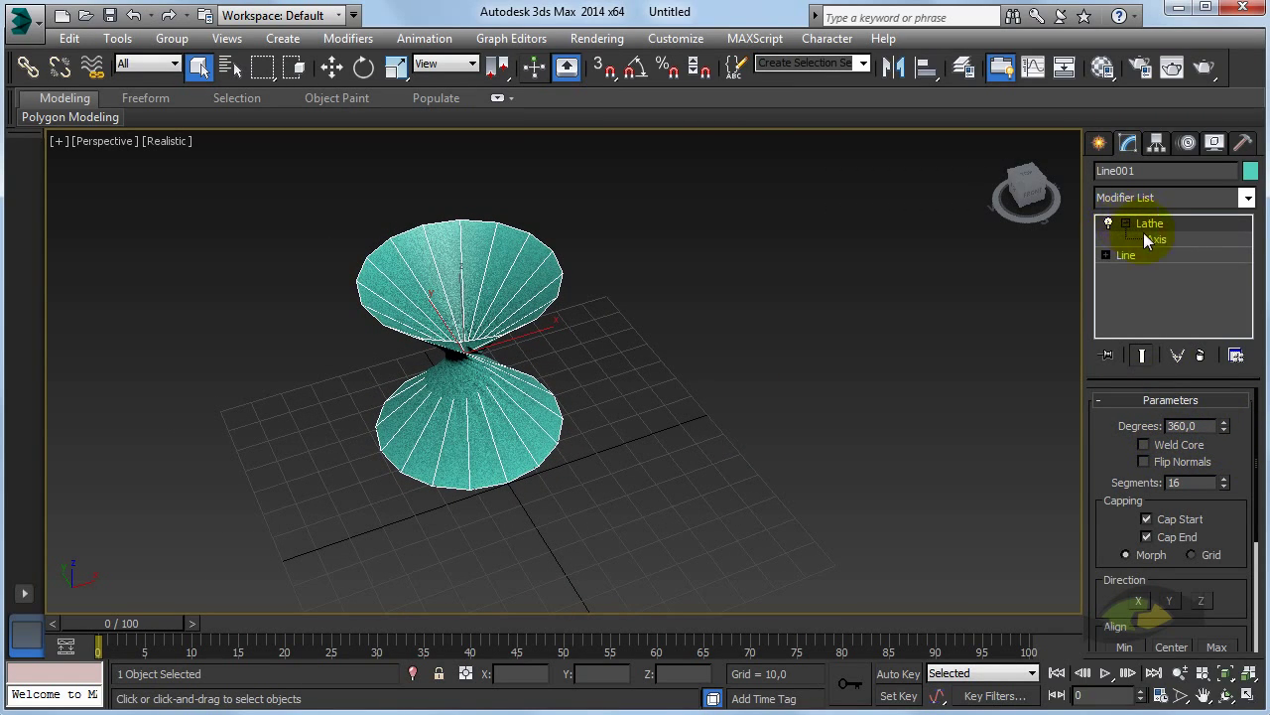
pyautogui.click(1154, 240)
pyautogui.press('w')
pyautogui.moveTo(704, 404)
pyautogui.keyDown('alt'); pyautogui.mouseDown(button='middle')
pyautogui.moveTo(623, 411)
pyautogui.moveTo(499, 389)
pyautogui.mouseUp(button='middle'); pyautogui.keyUp('alt')
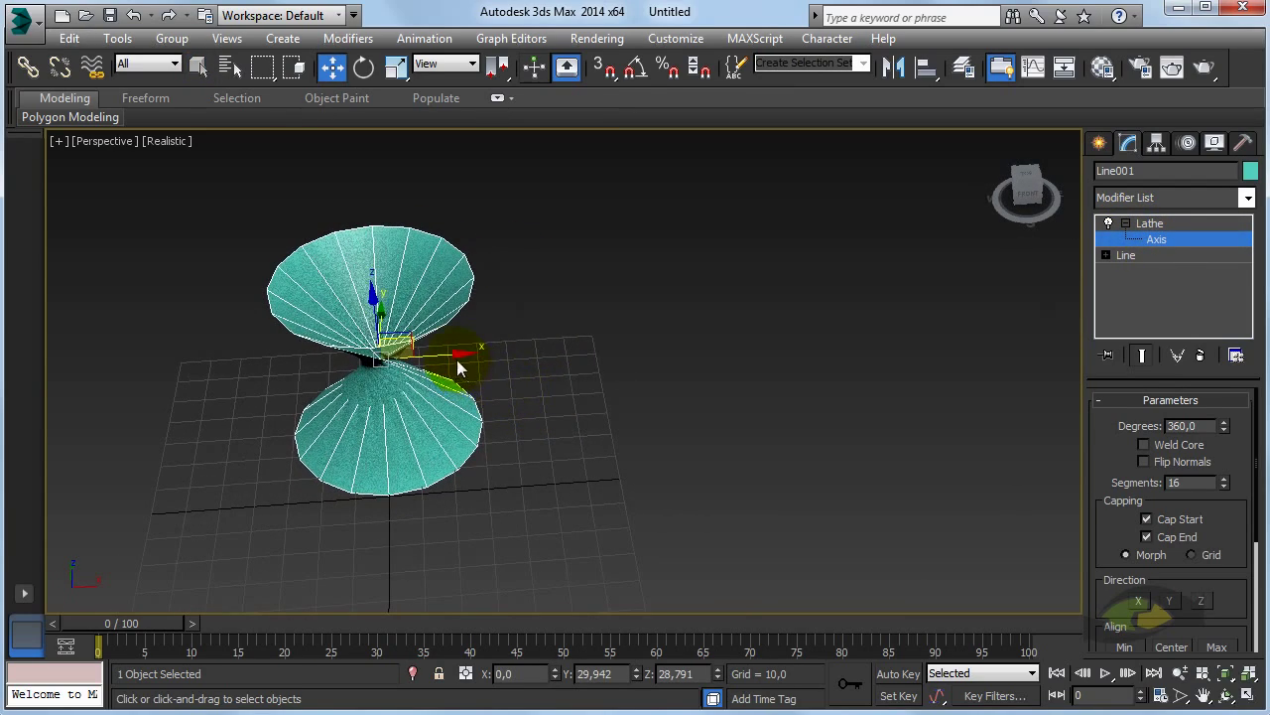
pyautogui.moveTo(456, 355)
pyautogui.mouseDown()
pyautogui.moveTo(675, 363)
pyautogui.moveTo(624, 357)
pyautogui.mouseUp()
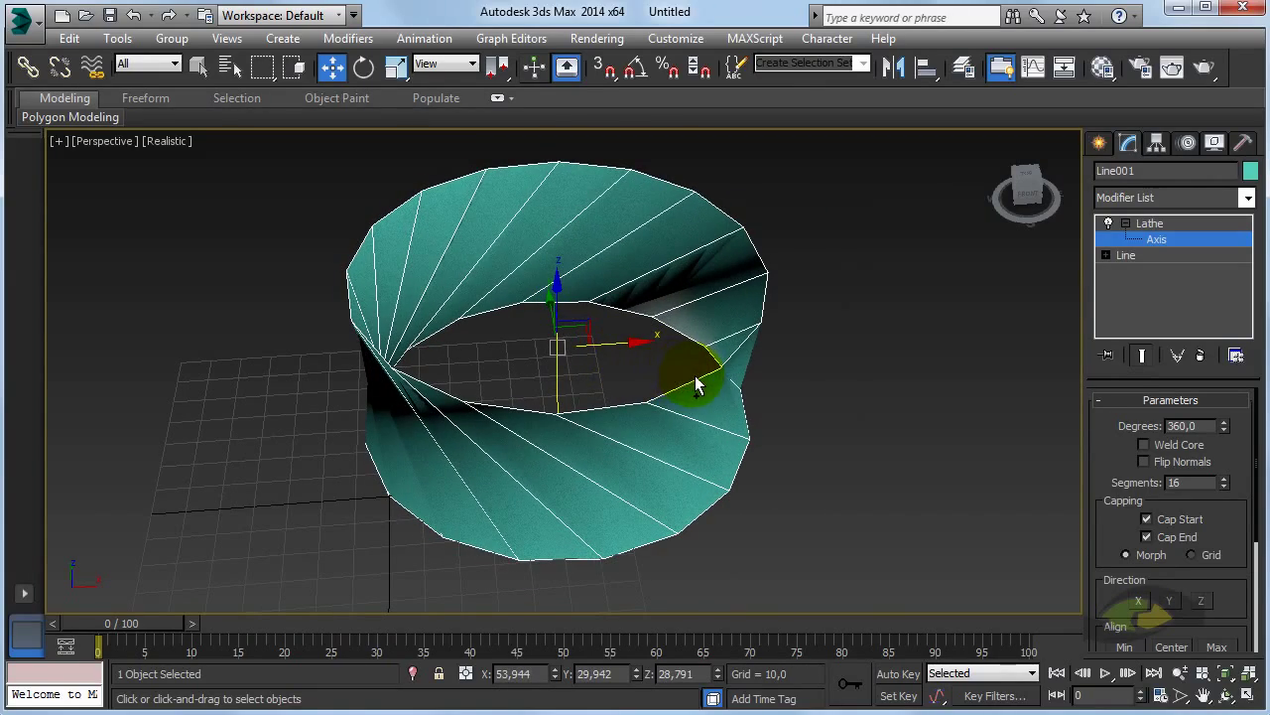
pyautogui.hotkey('ctrl', 'z')
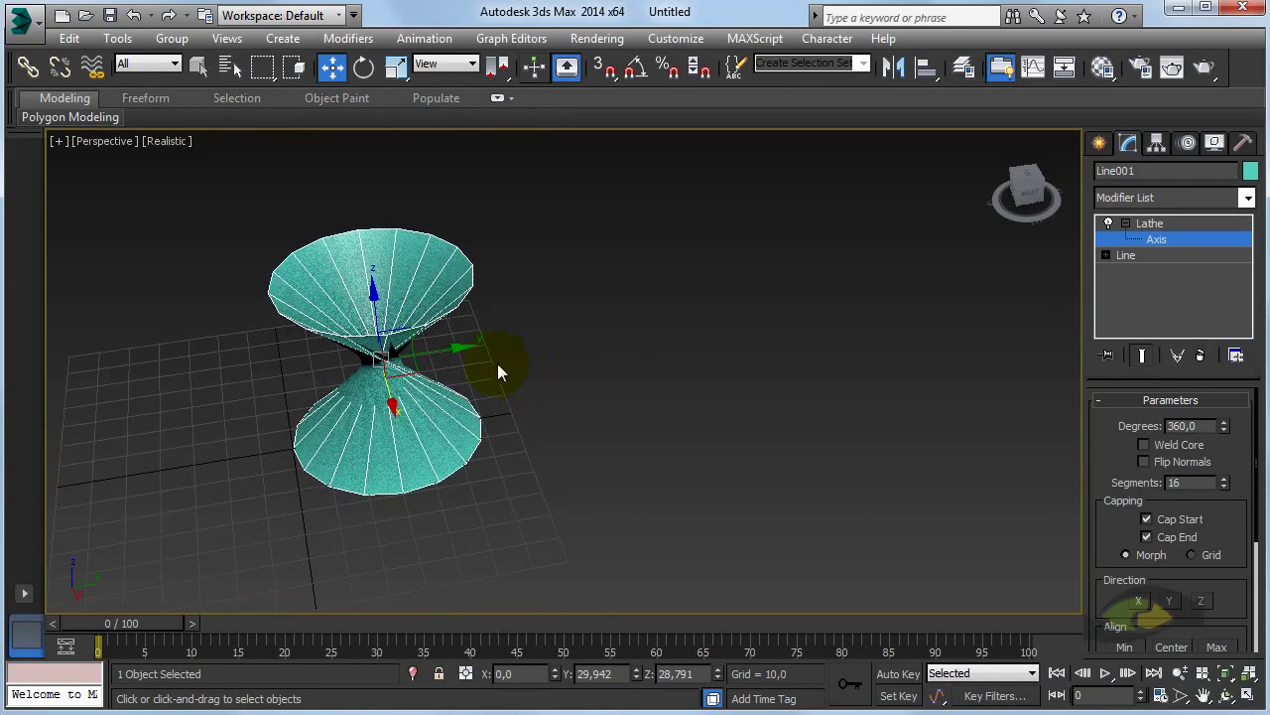
pyautogui.moveTo(456, 347)
pyautogui.mouseDown()
pyautogui.moveTo(599, 346)
pyautogui.moveTo(232, 369)
pyautogui.moveTo(638, 368)
pyautogui.moveTo(631, 380)
pyautogui.moveTo(447, 374)
pyautogui.moveTo(480, 392)
pyautogui.moveTo(496, 368)
pyautogui.moveTo(605, 354)
pyautogui.moveTo(643, 414)
pyautogui.mouseUp()
pyautogui.moveTo(643, 414)
pyautogui.keyDown('alt'); pyautogui.mouseDown(button='middle')
pyautogui.moveTo(570, 513)
pyautogui.moveTo(528, 534)
pyautogui.moveTo(581, 426)
pyautogui.moveTo(567, 363)
pyautogui.moveTo(334, 424)
pyautogui.moveTo(445, 363)
pyautogui.moveTo(482, 377)
pyautogui.mouseUp(button='middle'); pyautogui.keyUp('alt')
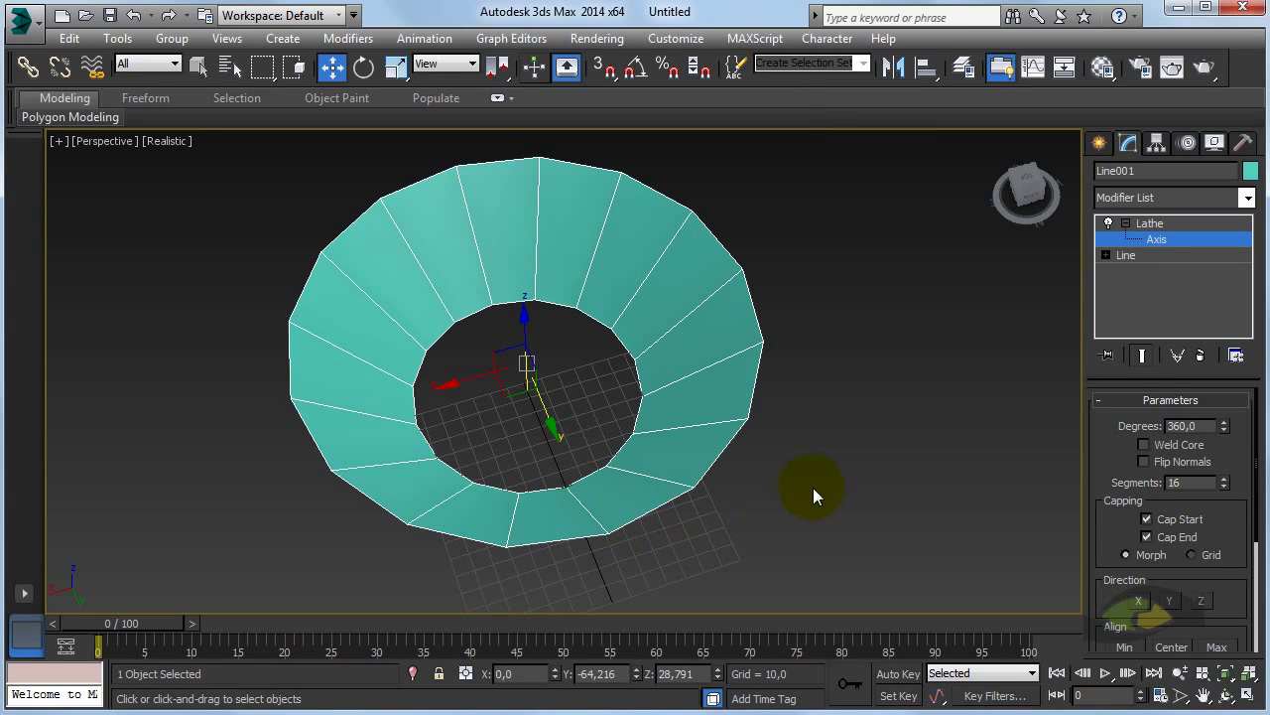
pyautogui.moveTo(718, 415)
pyautogui.keyDown('alt'); pyautogui.mouseDown(button='middle')
pyautogui.moveTo(695, 377)
pyautogui.moveTo(735, 372)
pyautogui.moveTo(572, 418)
pyautogui.moveTo(547, 410)
pyautogui.moveTo(586, 406)
pyautogui.moveTo(576, 279)
pyautogui.mouseUp(button='middle'); pyautogui.keyUp('alt')
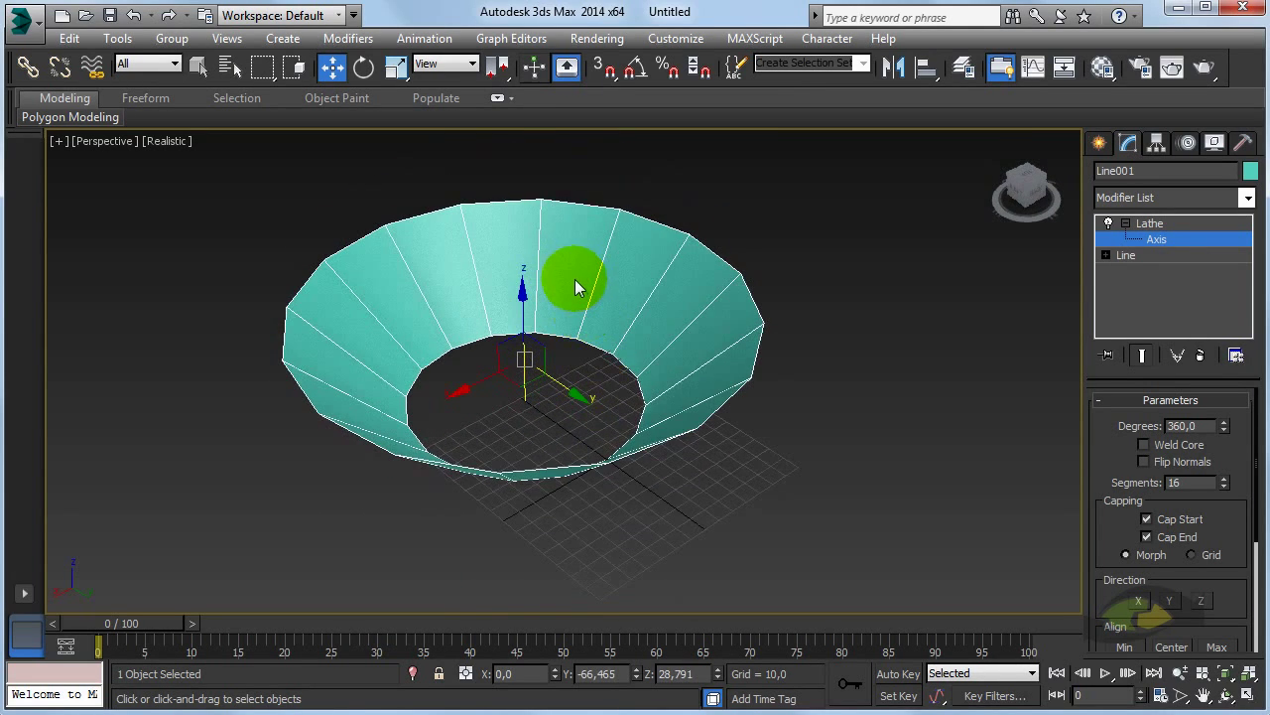
# Step: Convert the lathed bowl to an Editable Poly
pyautogui.rightClick(574, 279)
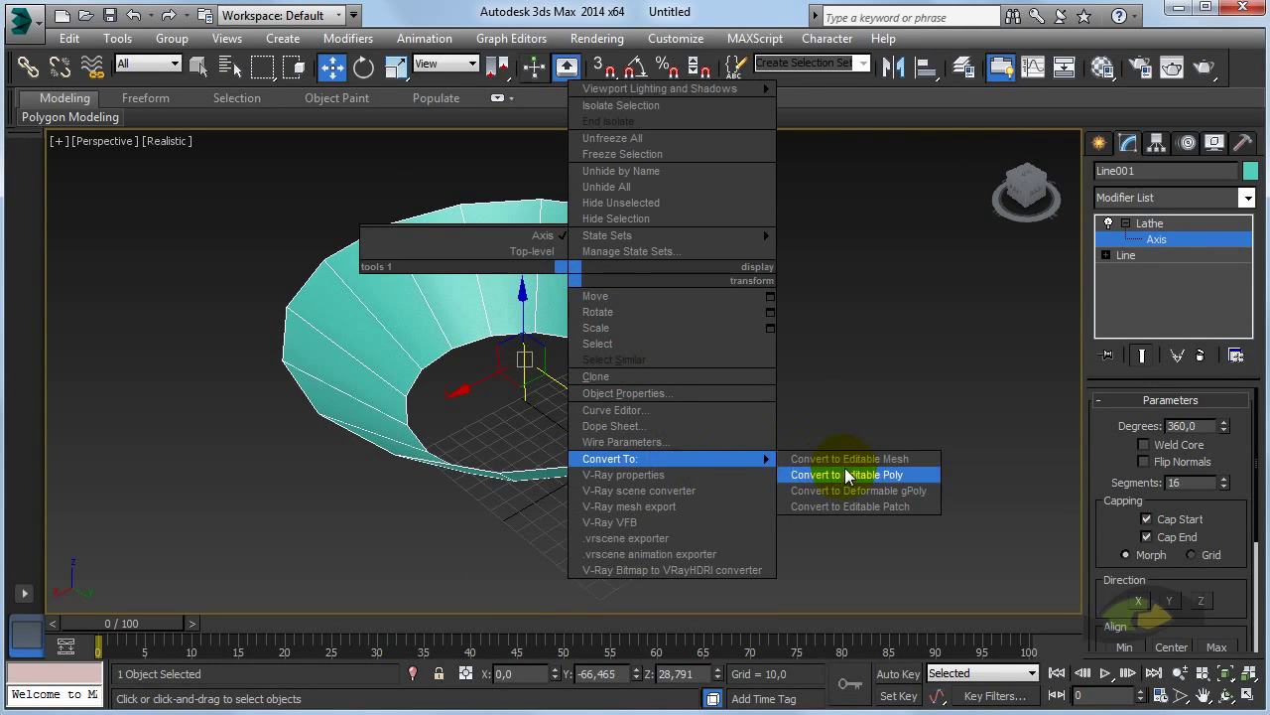
pyautogui.click(850, 472)
pyautogui.moveTo(724, 440)
pyautogui.keyDown('alt'); pyautogui.mouseDown(button='middle')
pyautogui.moveTo(695, 407)
pyautogui.moveTo(823, 446)
pyautogui.moveTo(759, 456)
pyautogui.moveTo(801, 439)
pyautogui.moveTo(760, 446)
pyautogui.mouseUp(button='middle'); pyautogui.keyUp('alt')
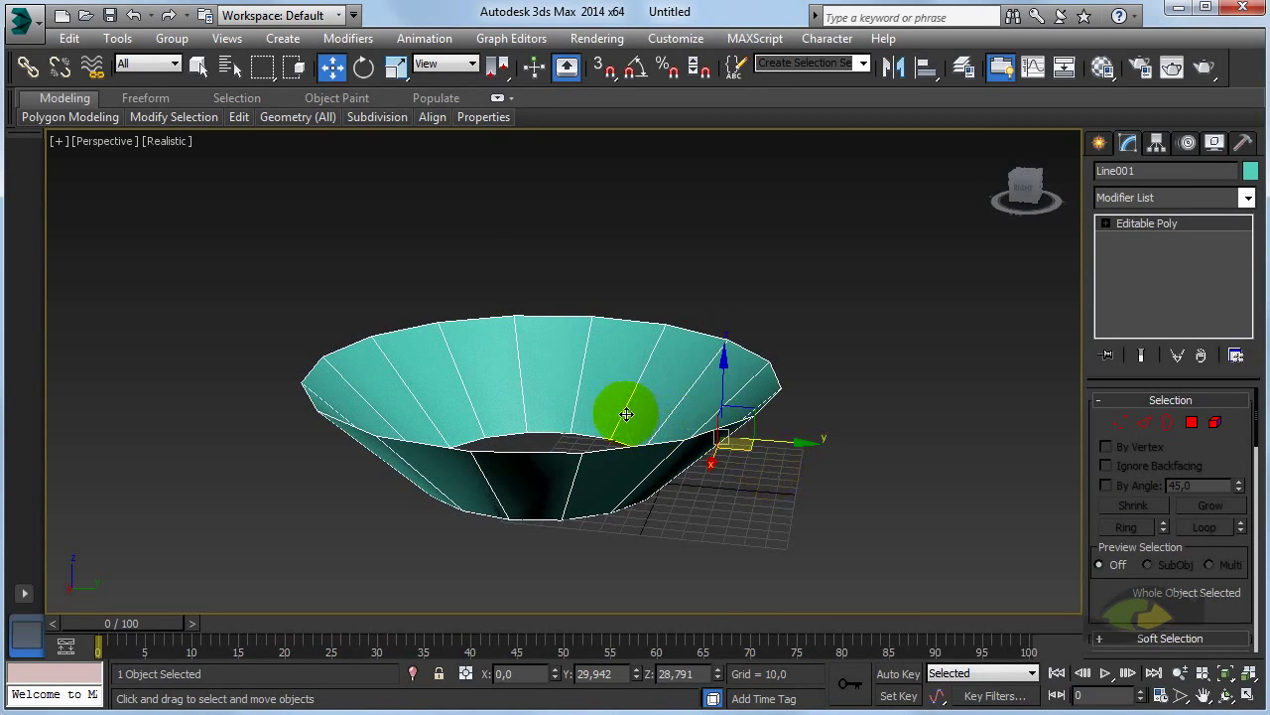
# Step: Bring the Modern_Ring_Chair reference photo back up in Windows Photo Viewer
pyautogui.click(558, 401)
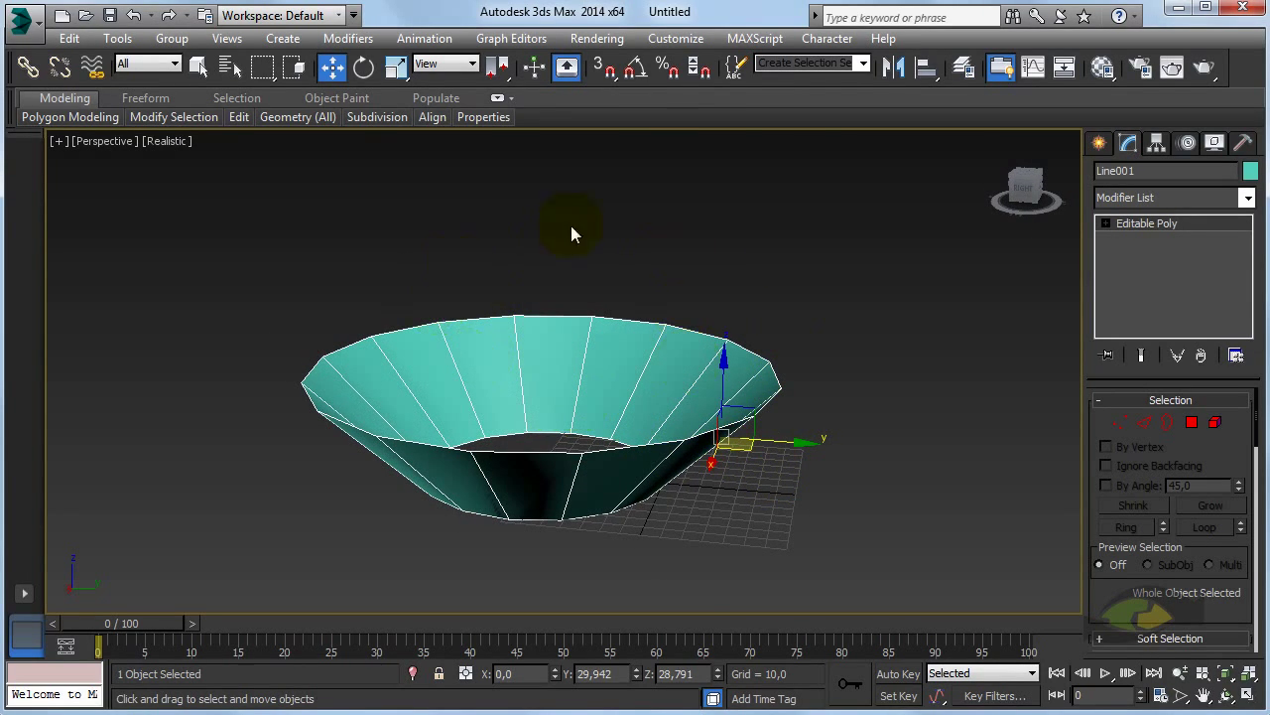
pyautogui.click(613, 397)
pyautogui.click(410, 337)
pyautogui.click(397, 355)
pyautogui.click(643, 375)
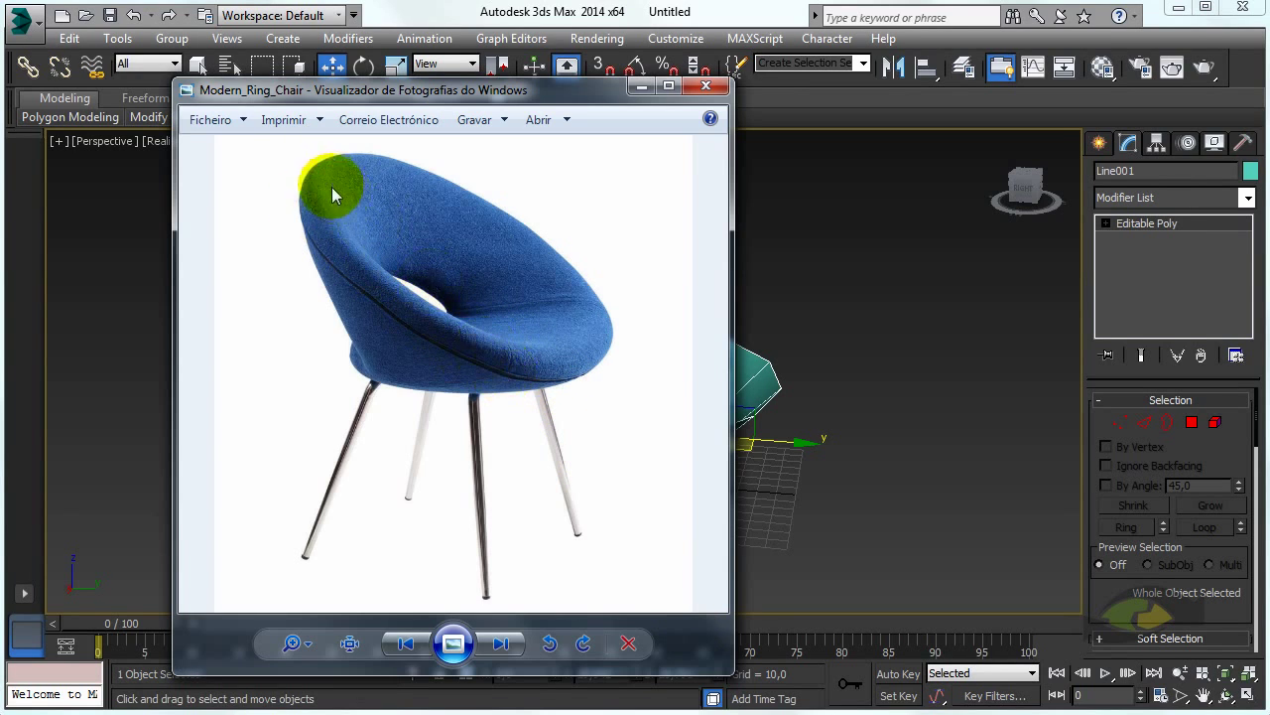
# Step: With Angle Snap on, rotate the bowl upright to X -90, Y -140, Z 90
pyautogui.click(411, 255)
pyautogui.click(728, 389)
pyautogui.keyDown('alt'); pyautogui.moveTo(727, 389); pyautogui.dragTo(694, 298, button='middle'); pyautogui.keyUp('alt')
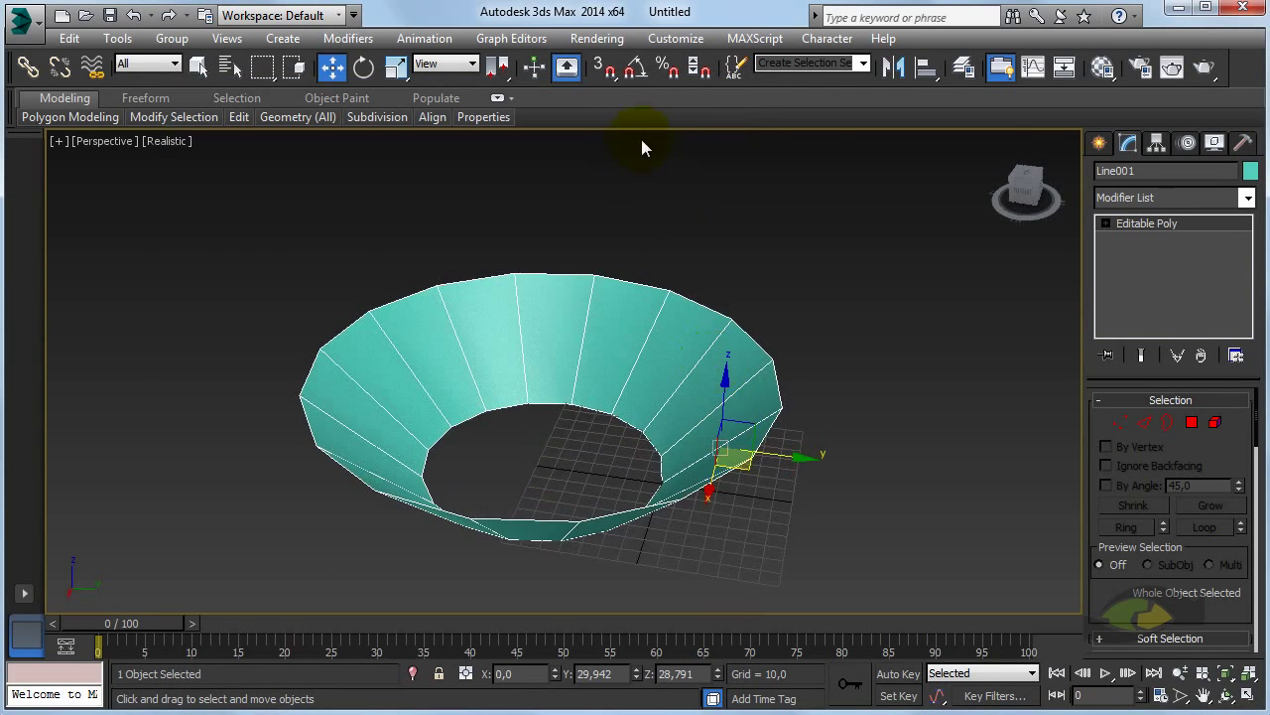
pyautogui.click(636, 71)
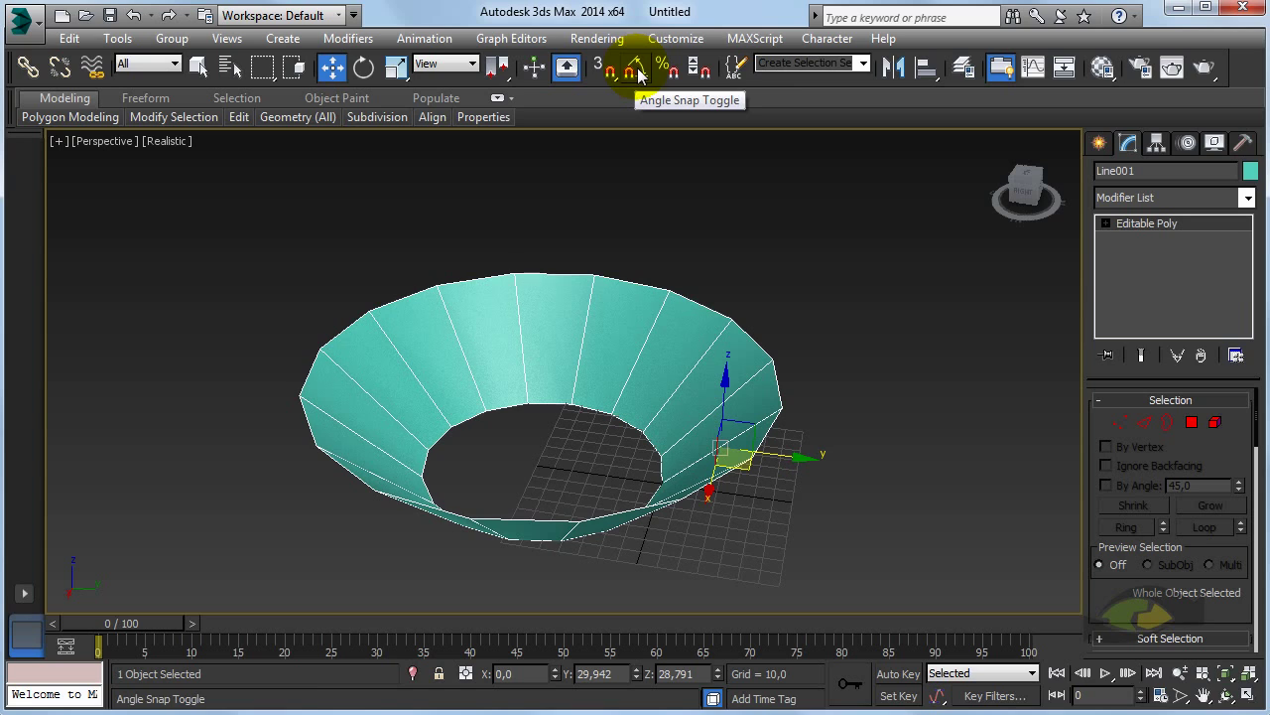
pyautogui.click(364, 68)
pyautogui.moveTo(734, 379)
pyautogui.mouseDown()
pyautogui.moveTo(762, 395)
pyautogui.moveTo(723, 368)
pyautogui.moveTo(776, 390)
pyautogui.mouseUp()
pyautogui.moveTo(764, 333)
pyautogui.mouseDown(button='middle')
pyautogui.moveTo(721, 375)
pyautogui.moveTo(595, 427)
pyautogui.mouseUp(button='middle')
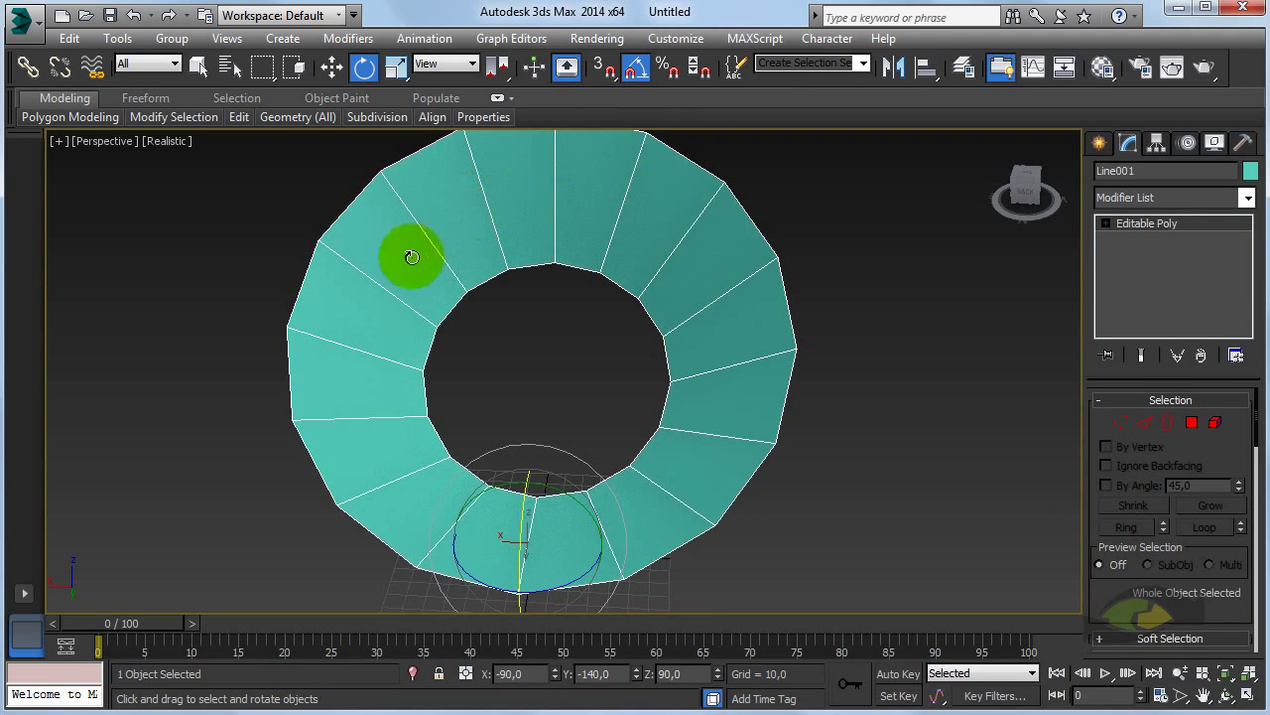
pyautogui.moveTo(672, 477)
pyautogui.keyDown('alt'); pyautogui.mouseDown(button='middle')
pyautogui.moveTo(794, 496)
pyautogui.moveTo(775, 457)
pyautogui.mouseUp(button='middle'); pyautogui.keyUp('alt')
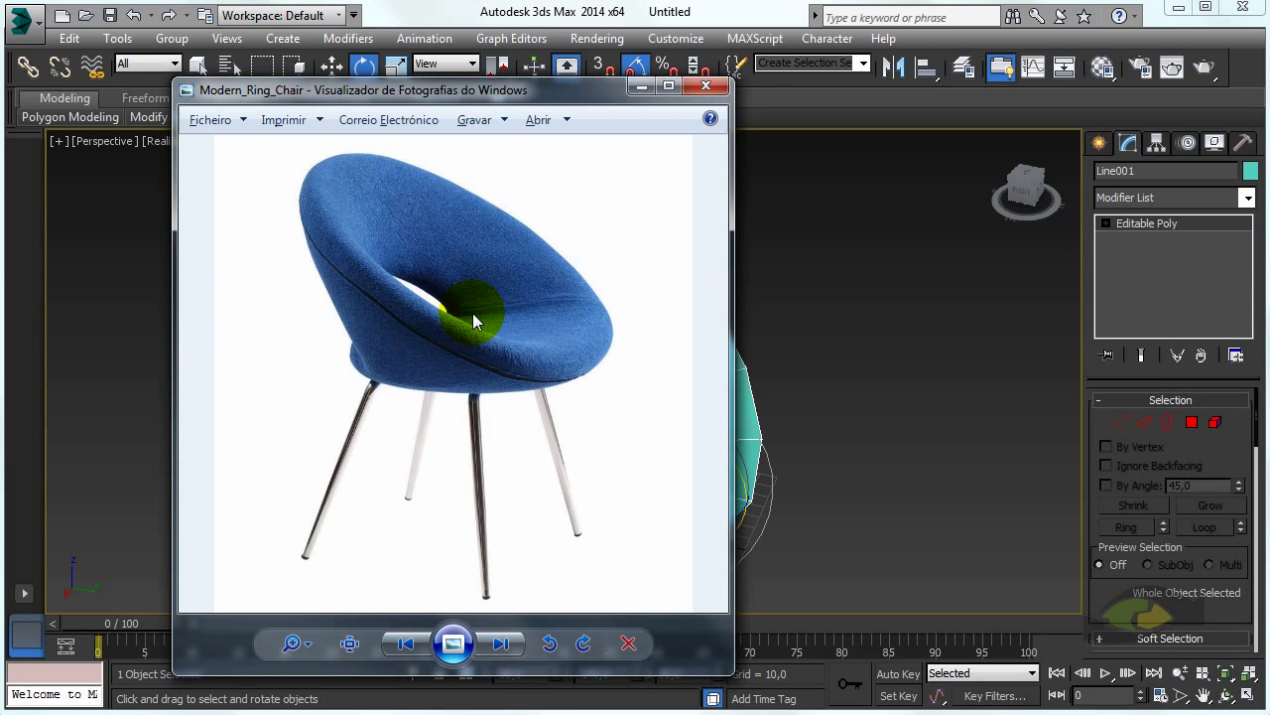
# Step: Select the ring's four bottom polygons and scale them flat along Z
pyautogui.moveTo(472, 313)
pyautogui.keyDown('alt'); pyautogui.mouseDown(button='middle')
pyautogui.moveTo(877, 430)
pyautogui.moveTo(765, 431)
pyautogui.moveTo(620, 549)
pyautogui.moveTo(672, 524)
pyautogui.mouseUp(button='middle'); pyautogui.keyUp('alt')
pyautogui.click(1192, 423)
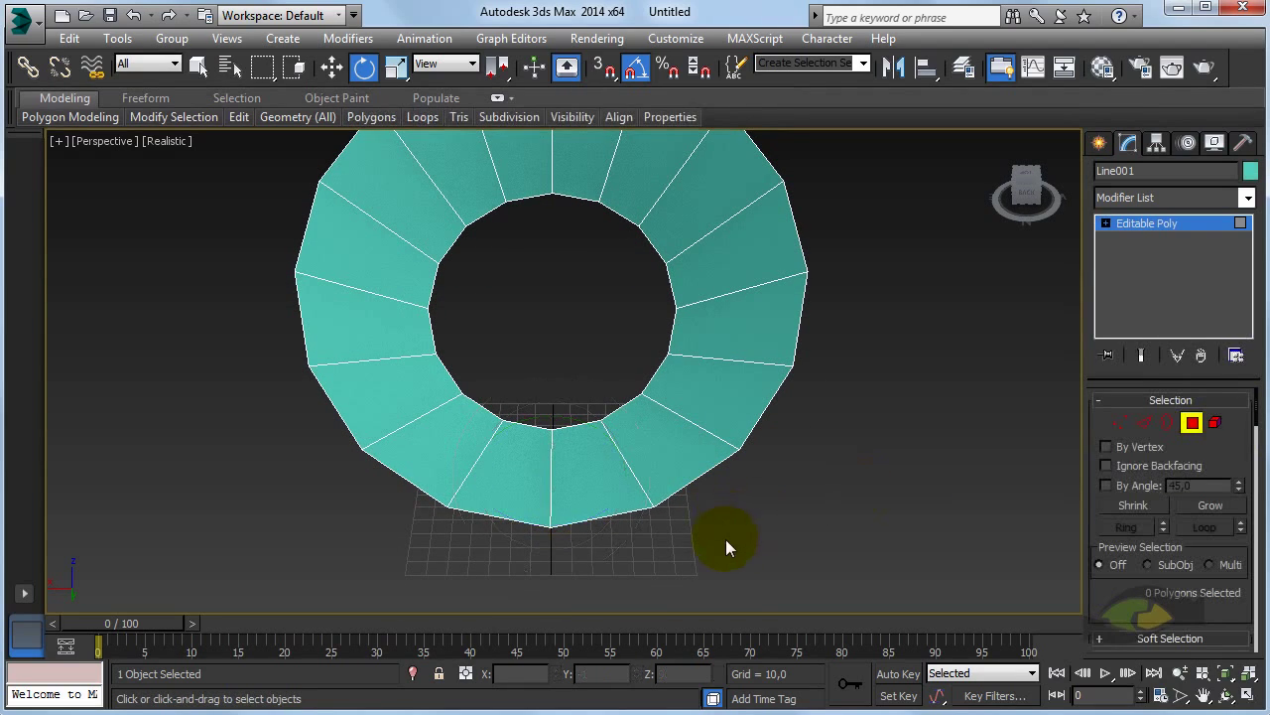
pyautogui.moveTo(725, 539)
pyautogui.mouseDown()
pyautogui.moveTo(470, 453)
pyautogui.moveTo(483, 460)
pyautogui.mouseUp()
pyautogui.keyDown('alt'); pyautogui.moveTo(483, 459); pyautogui.dragTo(532, 439, button='middle'); pyautogui.keyUp('alt')
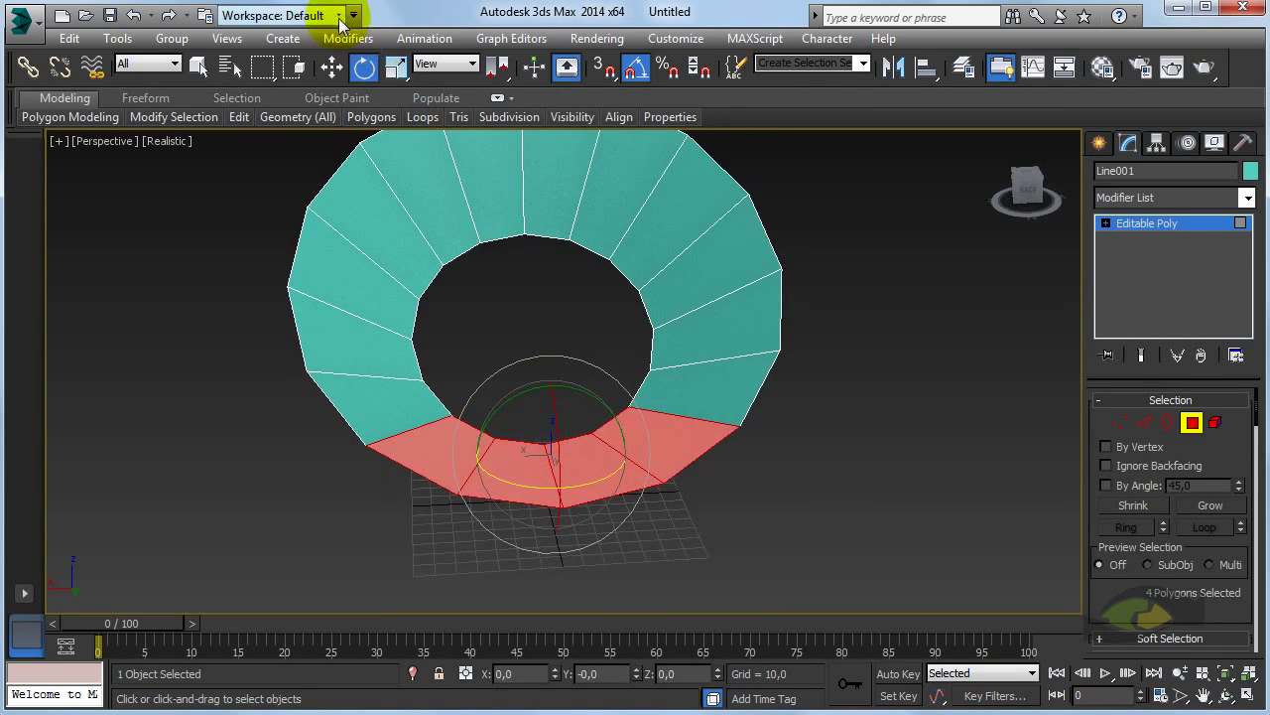
pyautogui.click(397, 67)
pyautogui.keyDown('alt'); pyautogui.moveTo(541, 233); pyautogui.dragTo(607, 241, button='middle'); pyautogui.keyUp('alt')
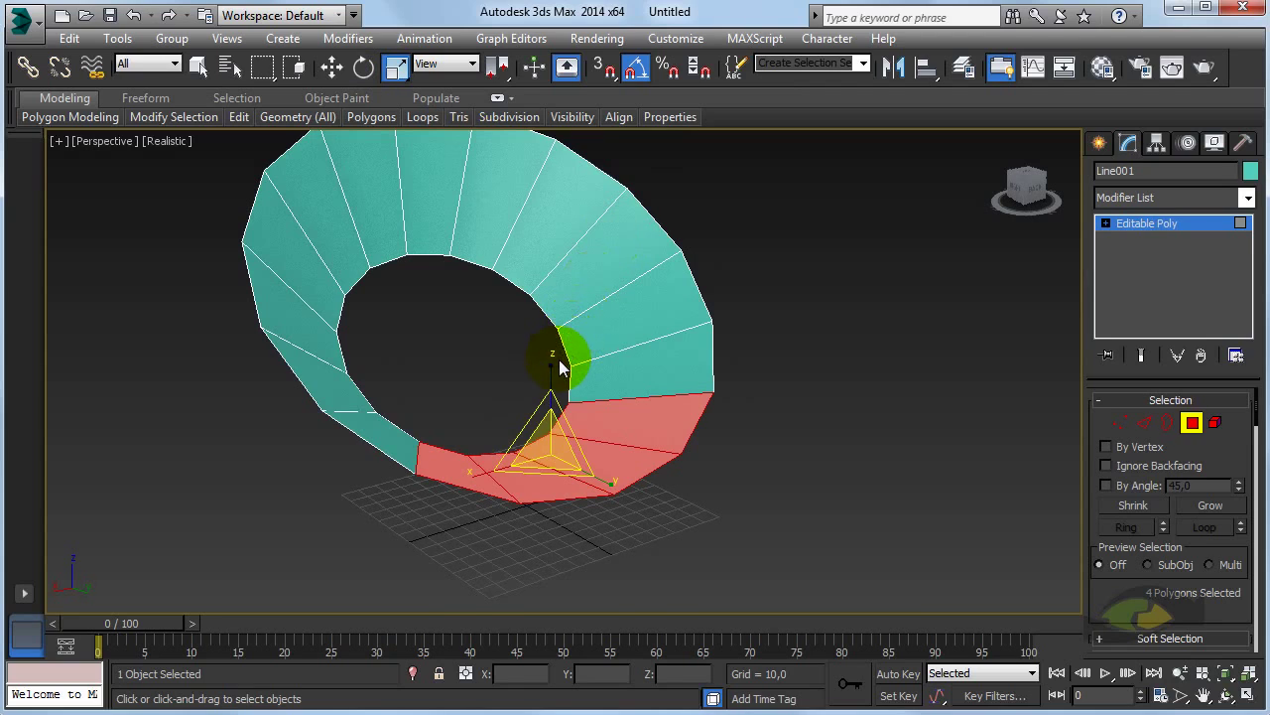
pyautogui.moveTo(554, 363); pyautogui.dragTo(549, 421)
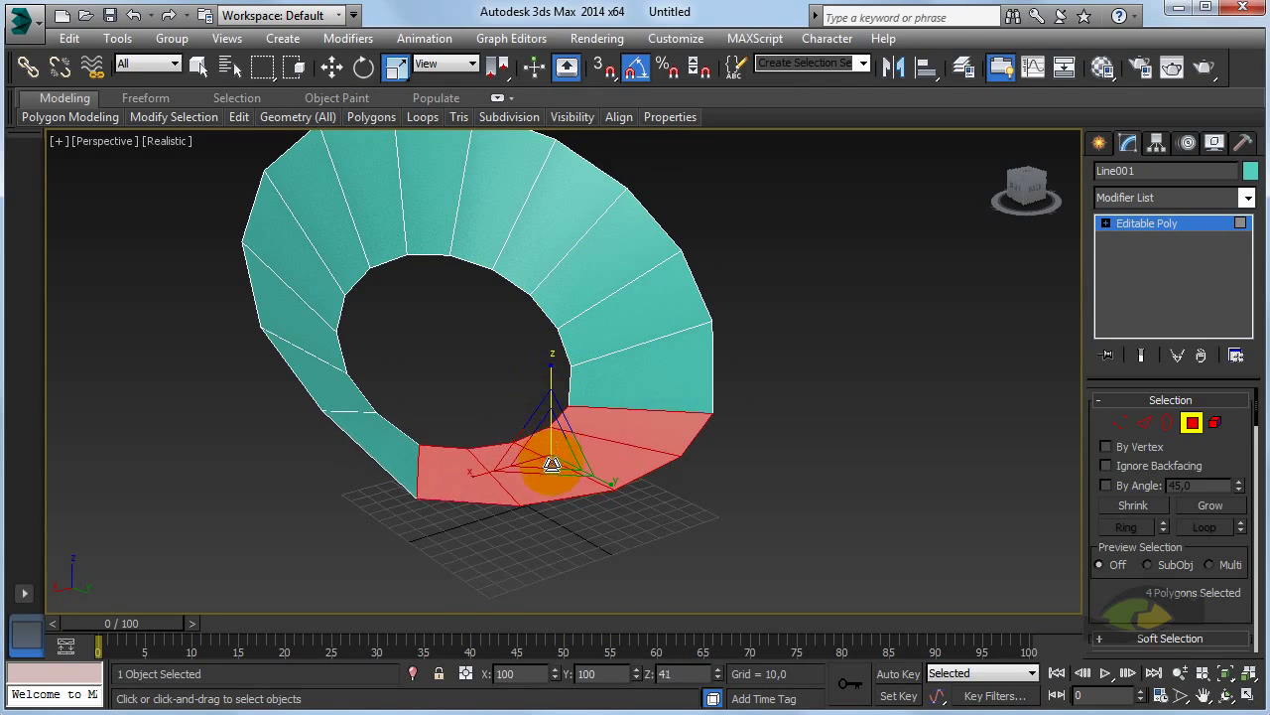
pyautogui.keyDown('alt'); pyautogui.moveTo(545, 496); pyautogui.dragTo(576, 474, button='middle'); pyautogui.keyUp('alt')
# Step: Move the flattened bottom polygons up slightly to form a level base
pyautogui.press('w')
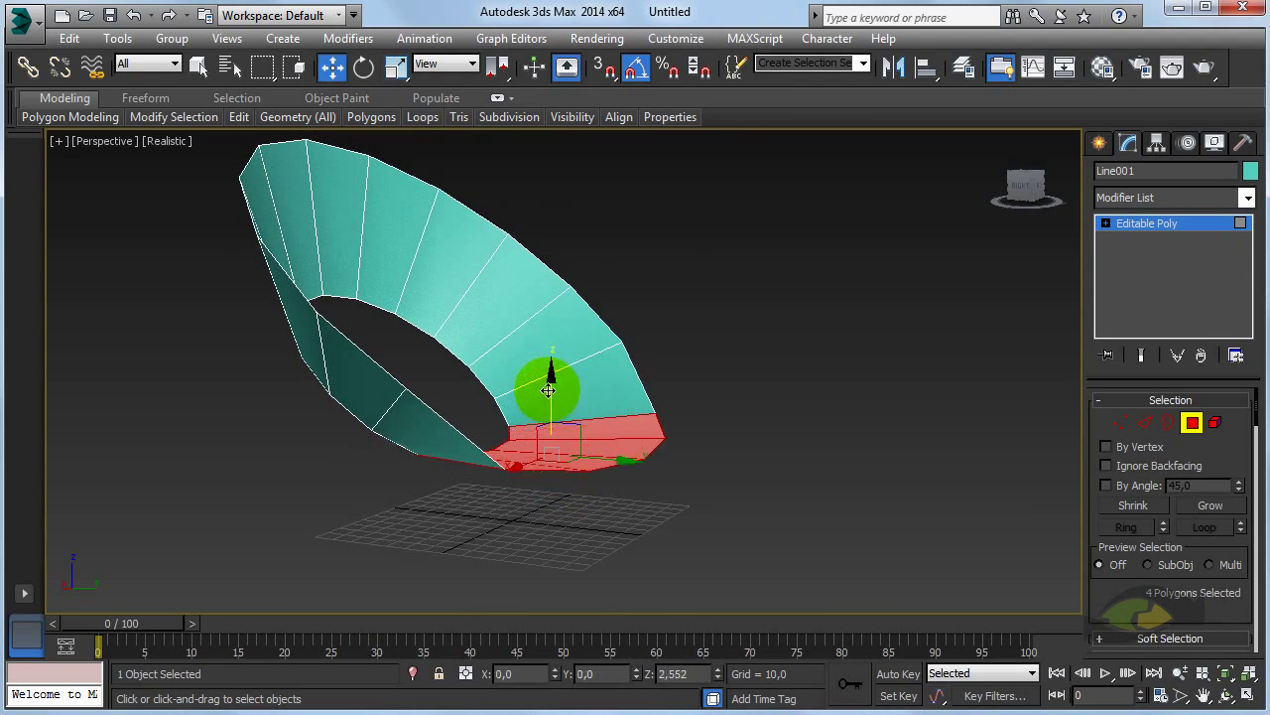
pyautogui.moveTo(558, 400)
pyautogui.mouseDown()
pyautogui.moveTo(579, 446)
pyautogui.moveTo(553, 424)
pyautogui.mouseUp()
pyautogui.keyDown('alt'); pyautogui.moveTo(553, 425); pyautogui.dragTo(551, 421, button='middle'); pyautogui.keyUp('alt')
pyautogui.moveTo(555, 388); pyautogui.dragTo(552, 388)
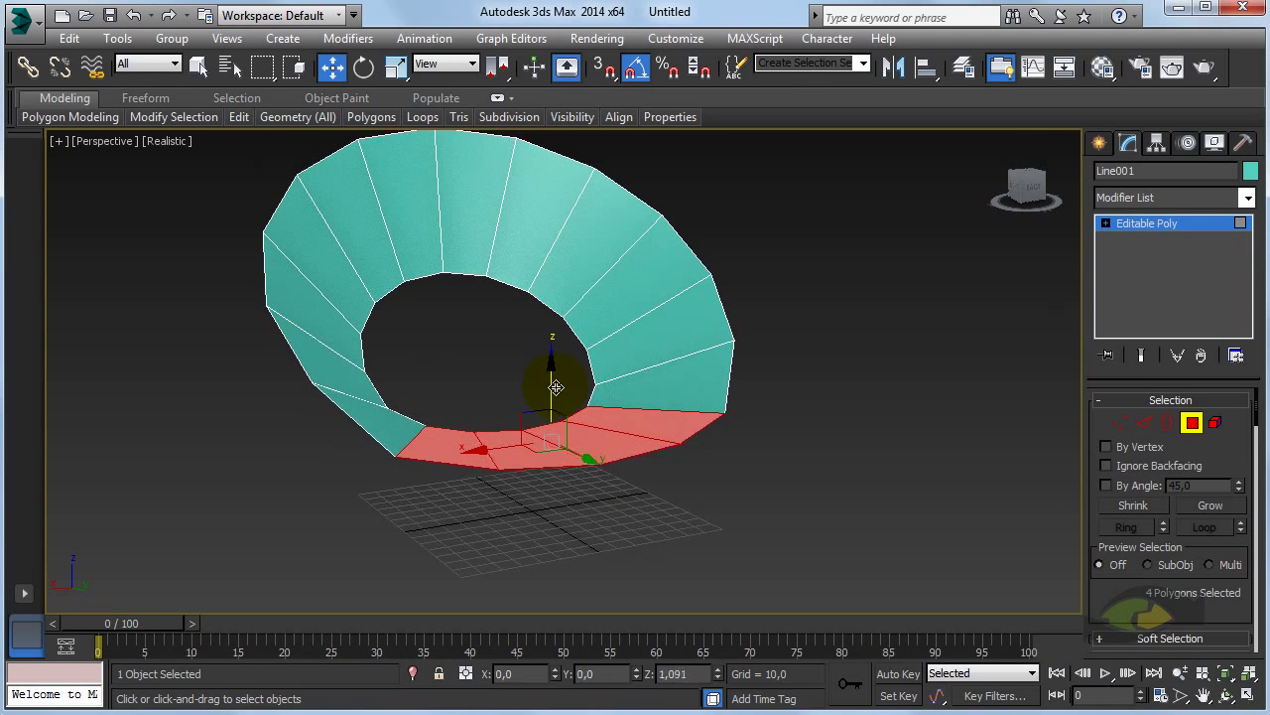
pyautogui.moveTo(553, 388)
pyautogui.keyDown('alt'); pyautogui.mouseDown(button='middle')
pyautogui.moveTo(620, 388)
pyautogui.moveTo(533, 406)
pyautogui.moveTo(530, 425)
pyautogui.mouseUp(button='middle'); pyautogui.keyUp('alt')
# Step: In Vertex mode, select three inner bottom-rim vertices and shift them sideways
pyautogui.click(1120, 423)
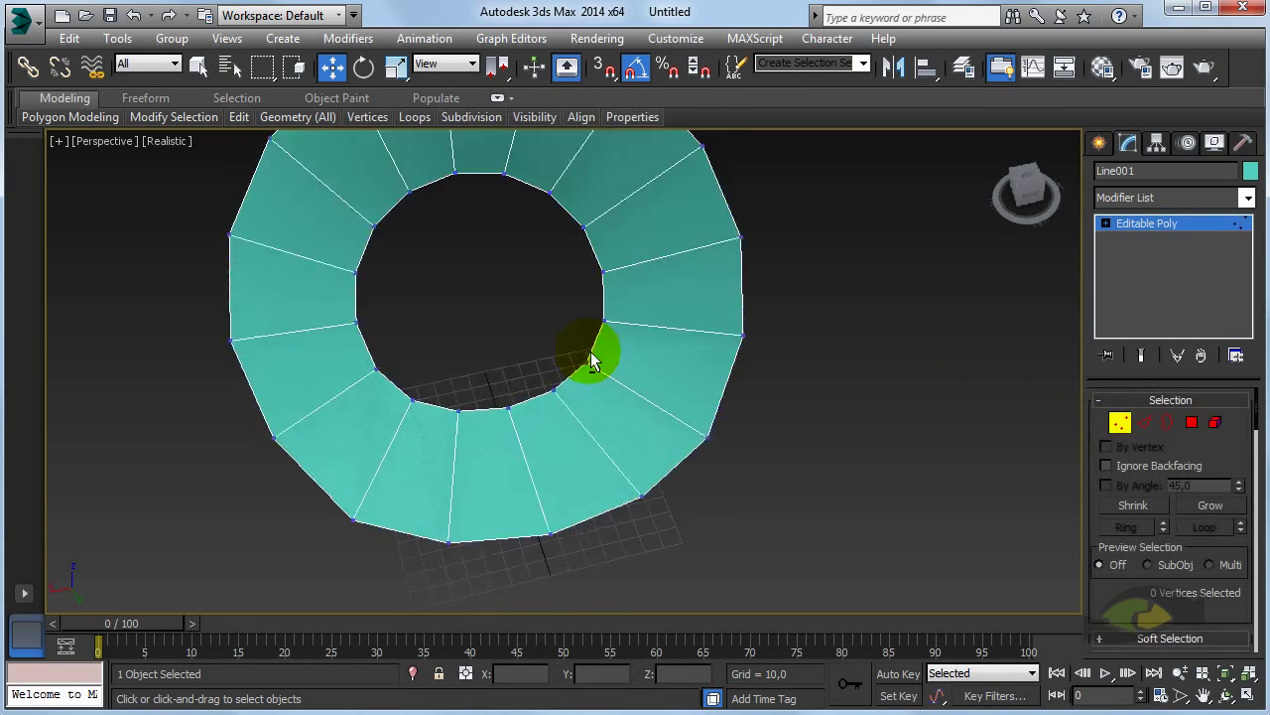
pyautogui.keyDown('alt'); pyautogui.moveTo(595, 354); pyautogui.dragTo(500, 367, button='middle'); pyautogui.keyUp('alt')
pyautogui.moveTo(570, 395); pyautogui.dragTo(570, 399)
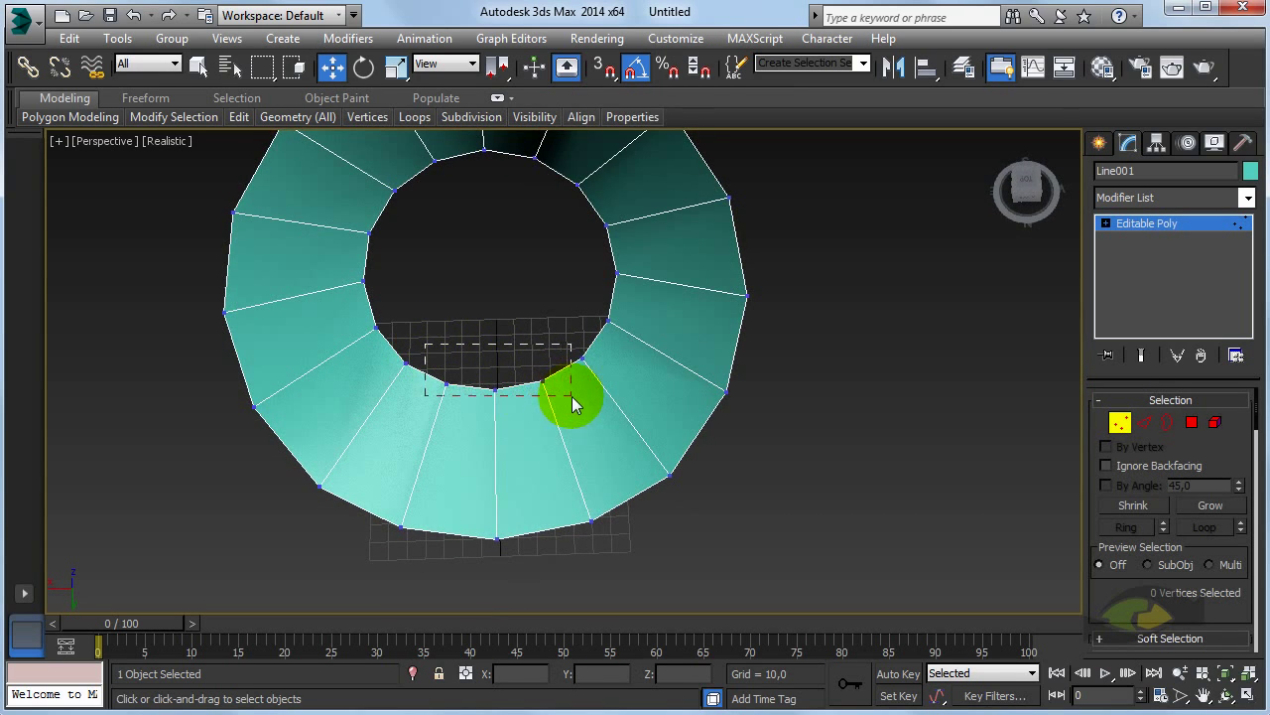
pyautogui.keyDown('alt'); pyautogui.moveTo(476, 444); pyautogui.dragTo(577, 410, button='middle'); pyautogui.keyUp('alt')
pyautogui.moveTo(543, 411); pyautogui.dragTo(520, 406)
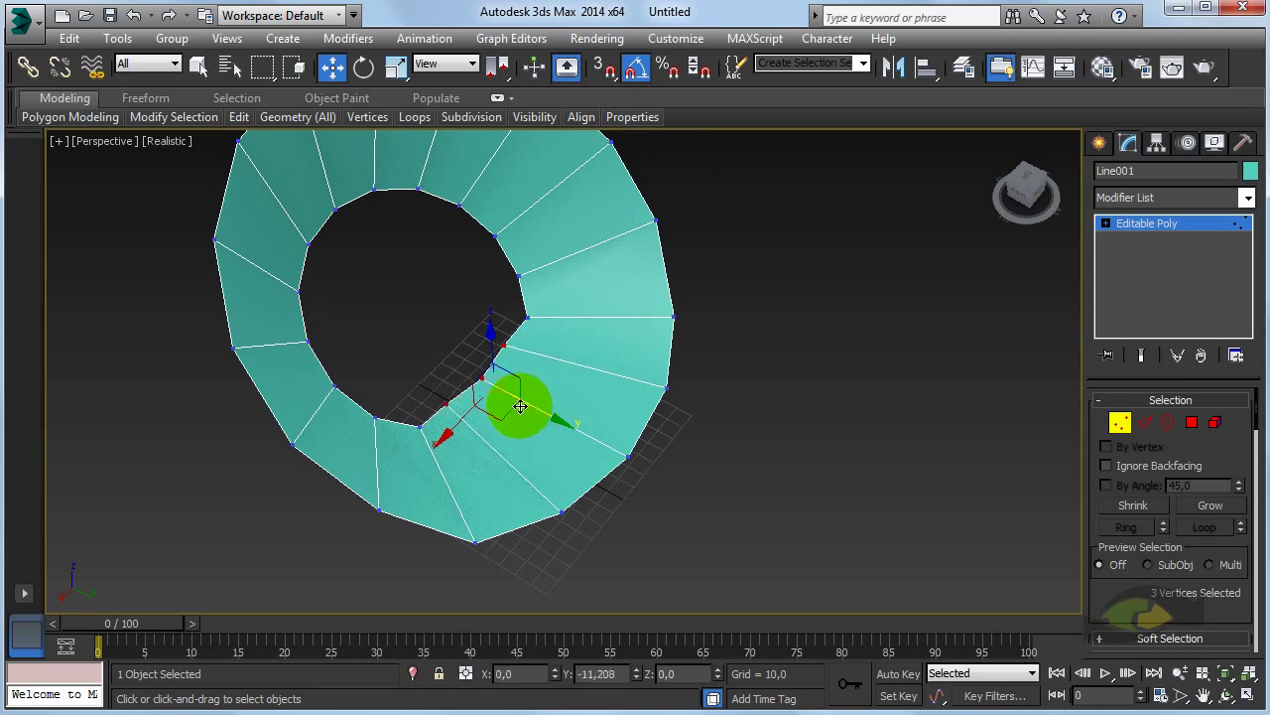
# Step: Select the bottom and right-side vertices and move them along Y
pyautogui.moveTo(417, 347)
pyautogui.mouseDown()
pyautogui.moveTo(488, 382)
pyautogui.moveTo(527, 477)
pyautogui.mouseUp()
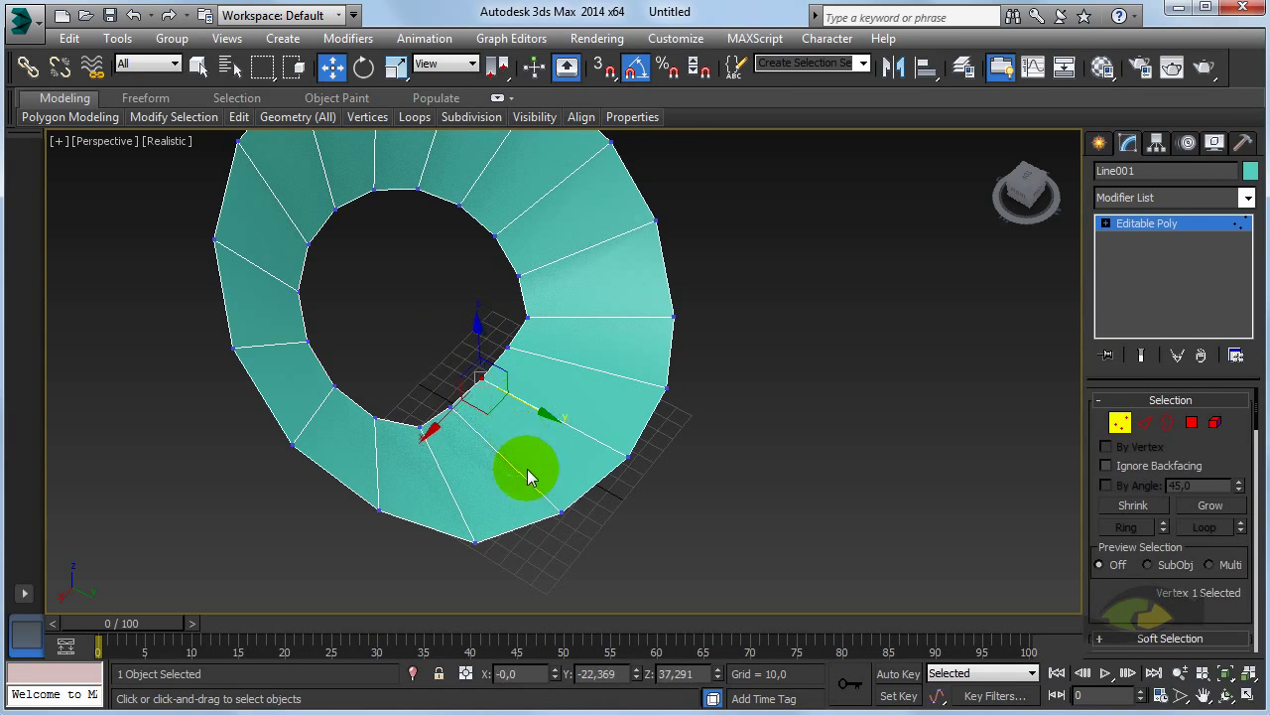
pyautogui.click(499, 533)
pyautogui.keyDown('ctrl'); pyautogui.click(667, 328); pyautogui.keyUp('ctrl')
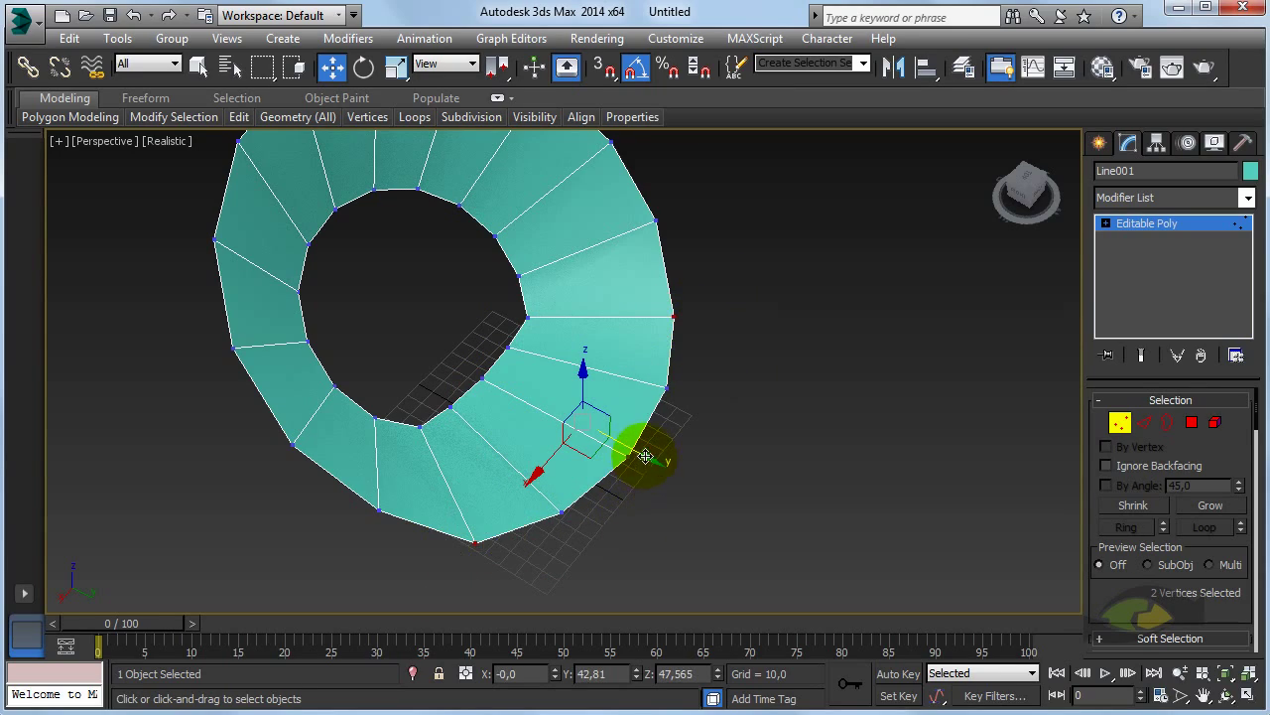
pyautogui.moveTo(645, 455); pyautogui.dragTo(725, 454)
pyautogui.moveTo(726, 453)
pyautogui.keyDown('alt'); pyautogui.mouseDown(button='middle')
pyautogui.moveTo(793, 413)
pyautogui.moveTo(652, 411)
pyautogui.moveTo(703, 397)
pyautogui.moveTo(724, 439)
pyautogui.moveTo(647, 405)
pyautogui.moveTo(596, 427)
pyautogui.mouseUp(button='middle'); pyautogui.keyUp('alt')
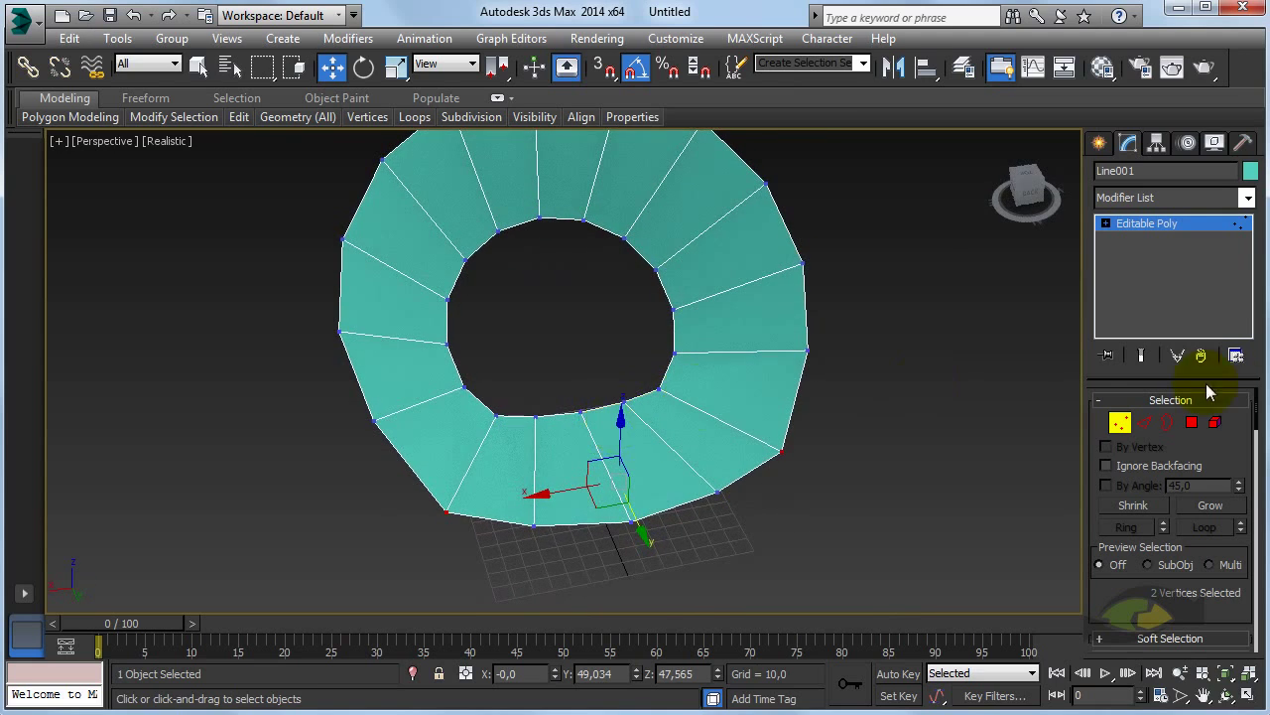
pyautogui.click(1147, 425)
pyautogui.click(635, 371)
pyautogui.hotkey('alt', 'Tab')
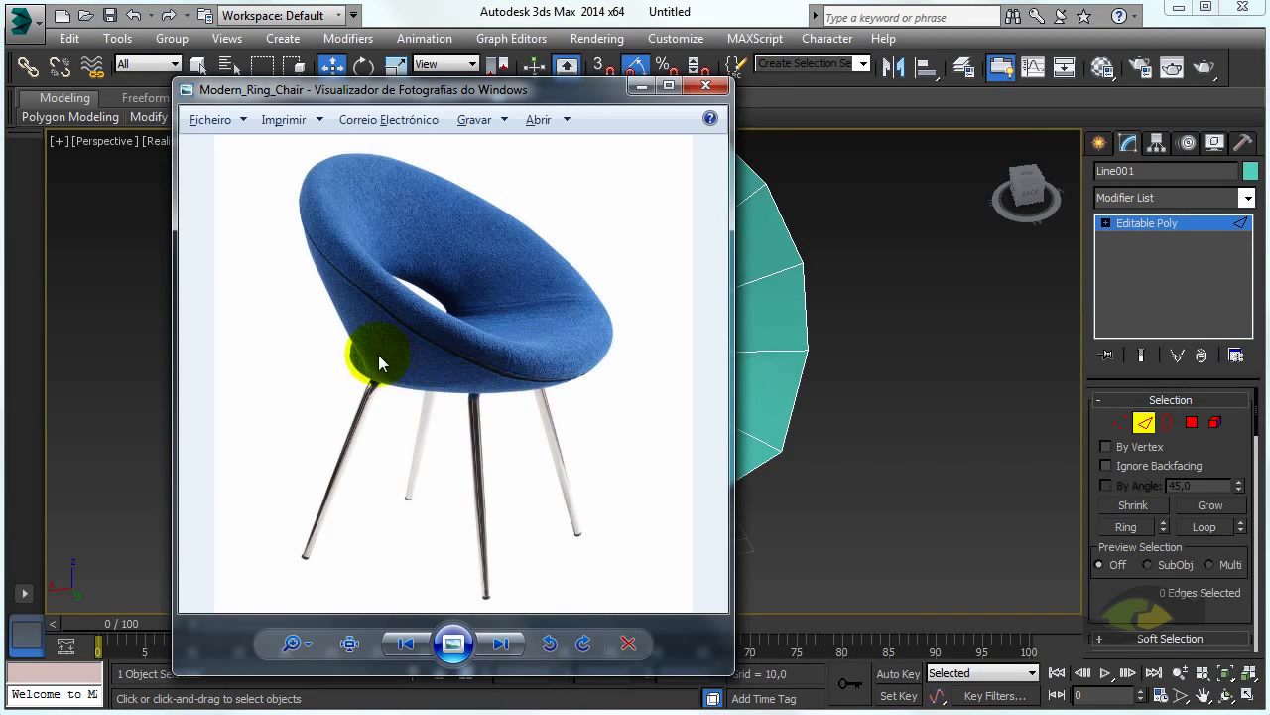
pyautogui.scroll(1, 367, 353)
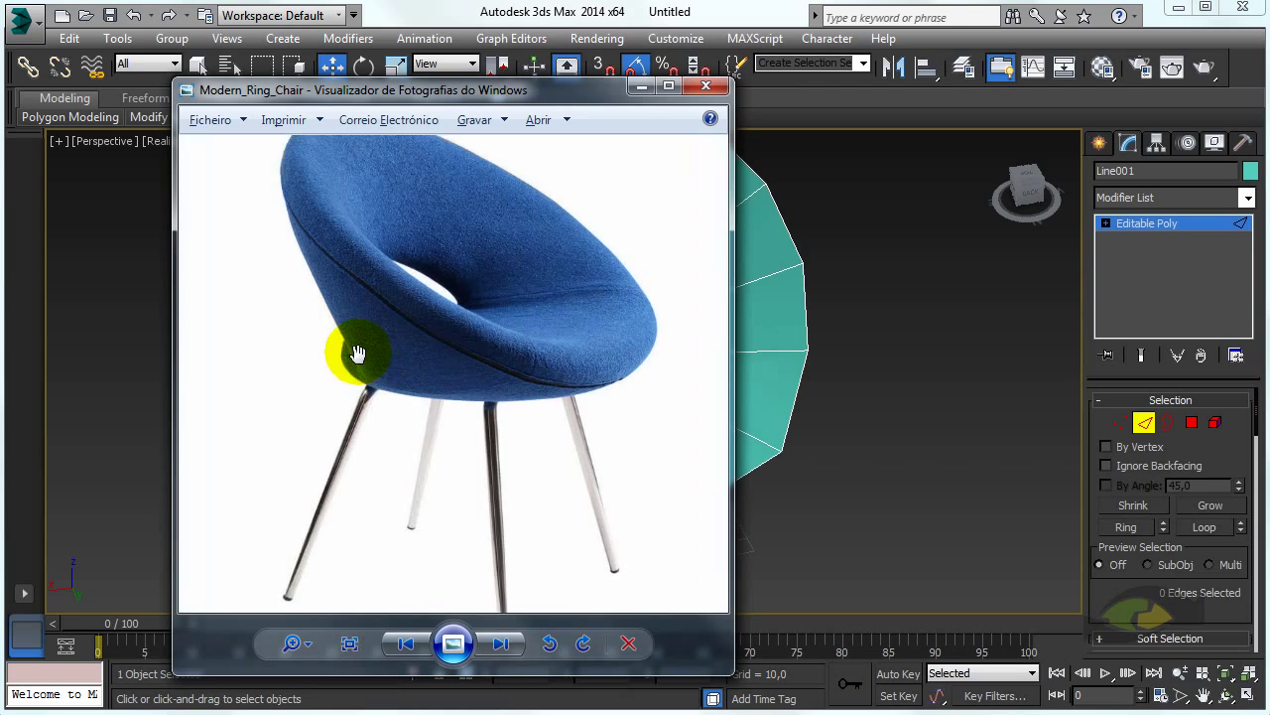
pyautogui.scroll(1, 354, 359)
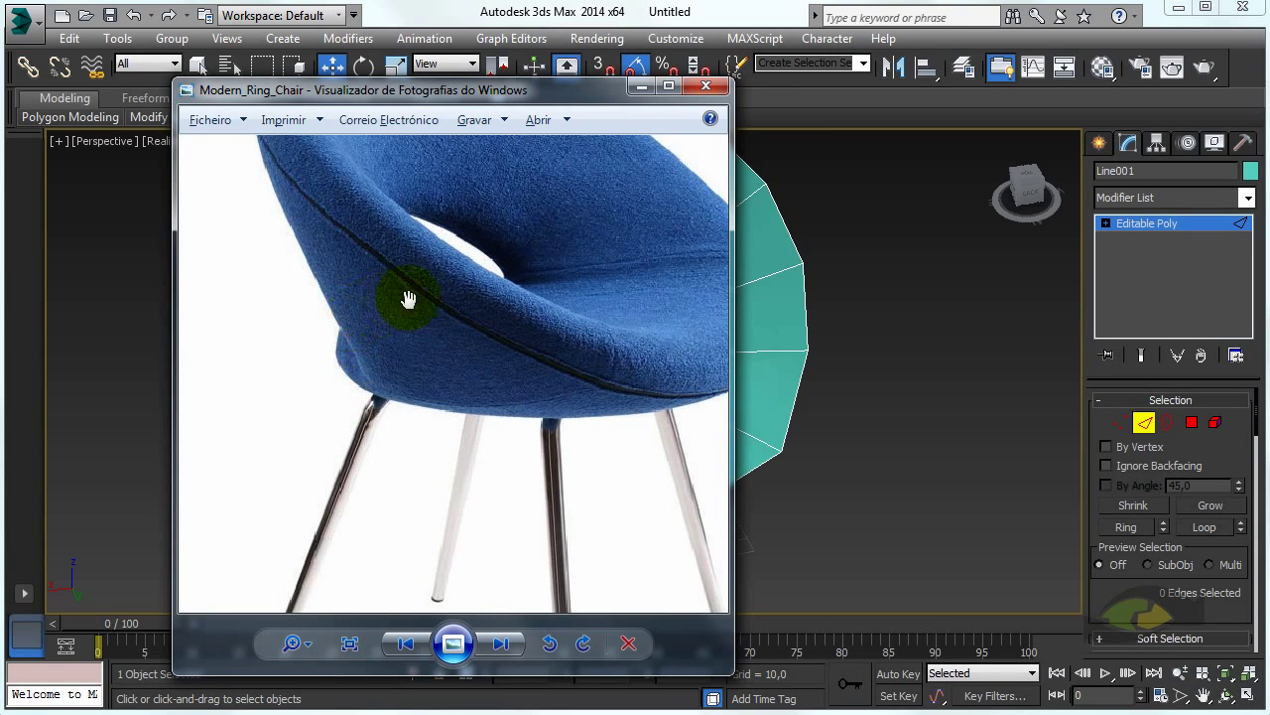
pyautogui.scroll(-2, 655, 379)
pyautogui.scroll(-1, 540, 315)
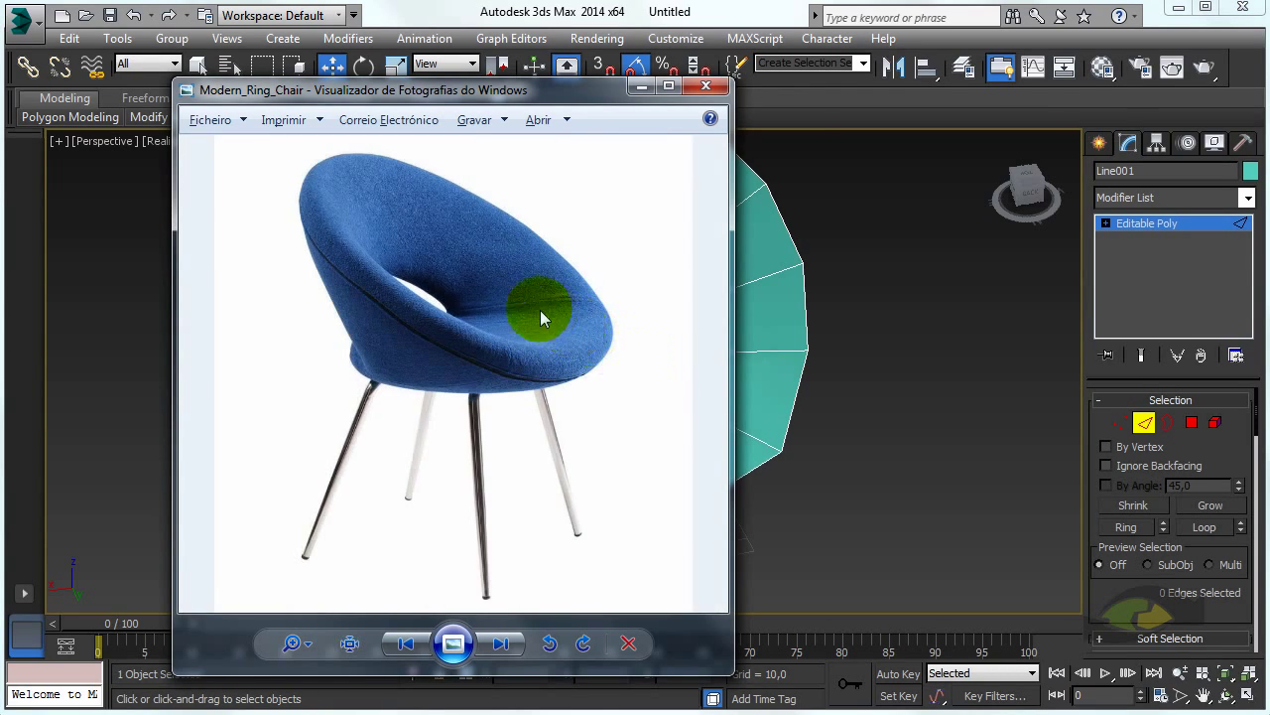
pyautogui.hotkey('alt', 'Tab')
pyautogui.moveTo(675, 406)
pyautogui.keyDown('alt'); pyautogui.mouseDown(button='middle')
pyautogui.moveTo(649, 446)
pyautogui.moveTo(528, 384)
pyautogui.mouseUp(button='middle'); pyautogui.keyUp('alt')
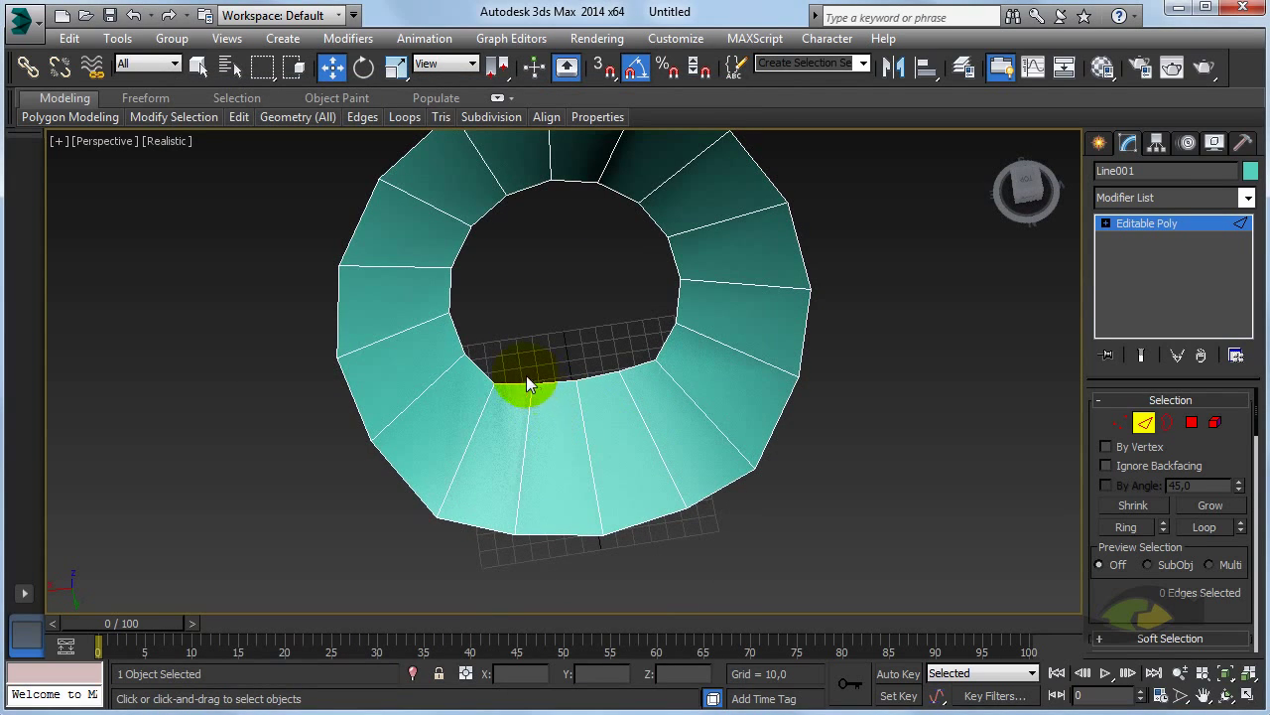
# Step: Select the inner bottom rim edges, then deselect extras to leave two
pyautogui.click(515, 389)
pyautogui.keyDown('ctrl'); pyautogui.click(548, 387); pyautogui.keyUp('ctrl')
pyautogui.keyDown('ctrl'); pyautogui.click(595, 382); pyautogui.keyUp('ctrl')
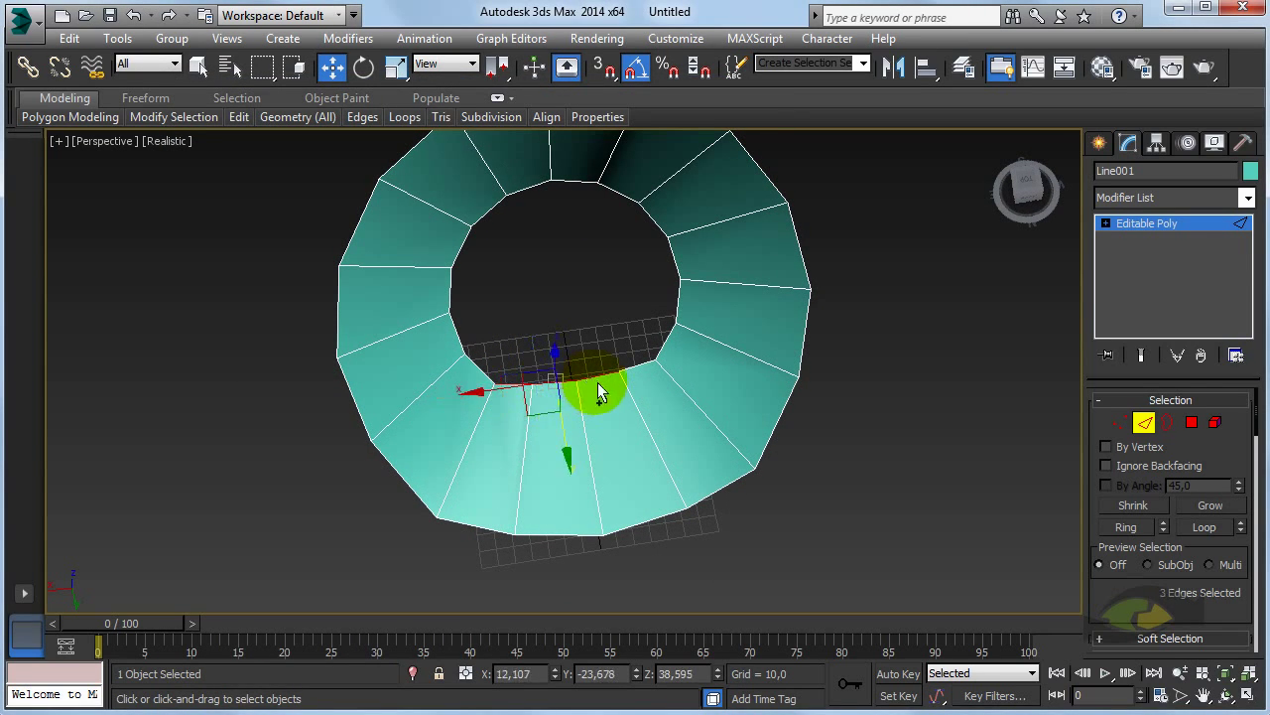
pyautogui.keyDown('ctrl'); pyautogui.click(632, 369); pyautogui.keyUp('ctrl')
pyautogui.moveTo(632, 369)
pyautogui.keyDown('alt'); pyautogui.mouseDown(button='middle')
pyautogui.moveTo(669, 401)
pyautogui.moveTo(562, 368)
pyautogui.moveTo(620, 452)
pyautogui.mouseUp(button='middle'); pyautogui.keyUp('alt')
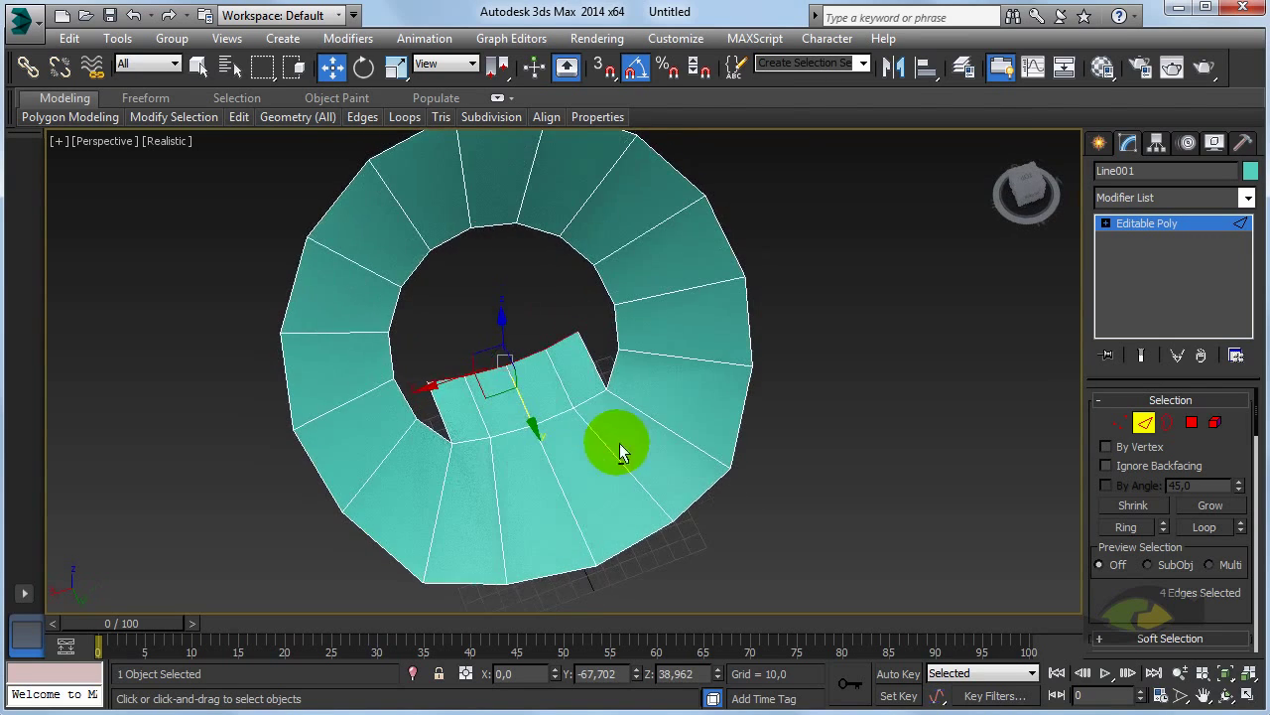
pyautogui.keyDown('alt'); pyautogui.click(516, 366); pyautogui.keyUp('alt')
# Step: Pull the two inner rim edges inward and up, then select the inner flap's vertices
pyautogui.keyDown('alt'); pyautogui.click(509, 373); pyautogui.keyUp('alt')
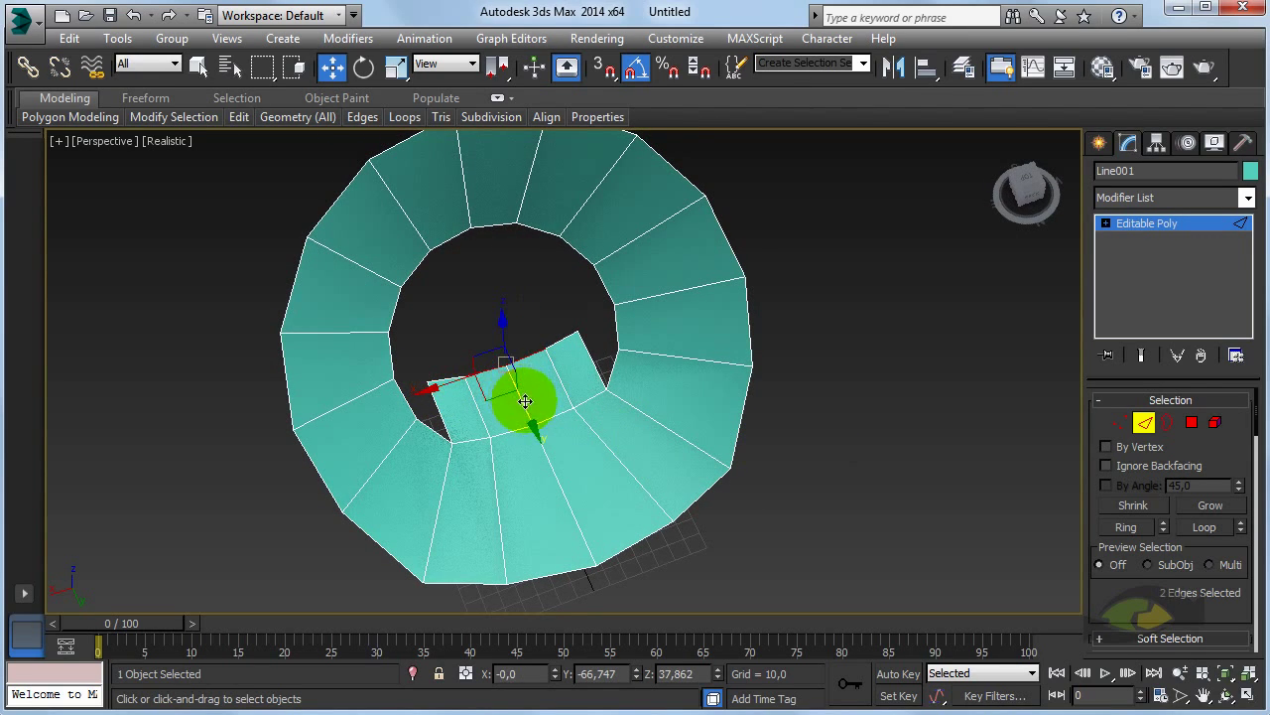
pyautogui.moveTo(526, 411); pyautogui.dragTo(517, 393)
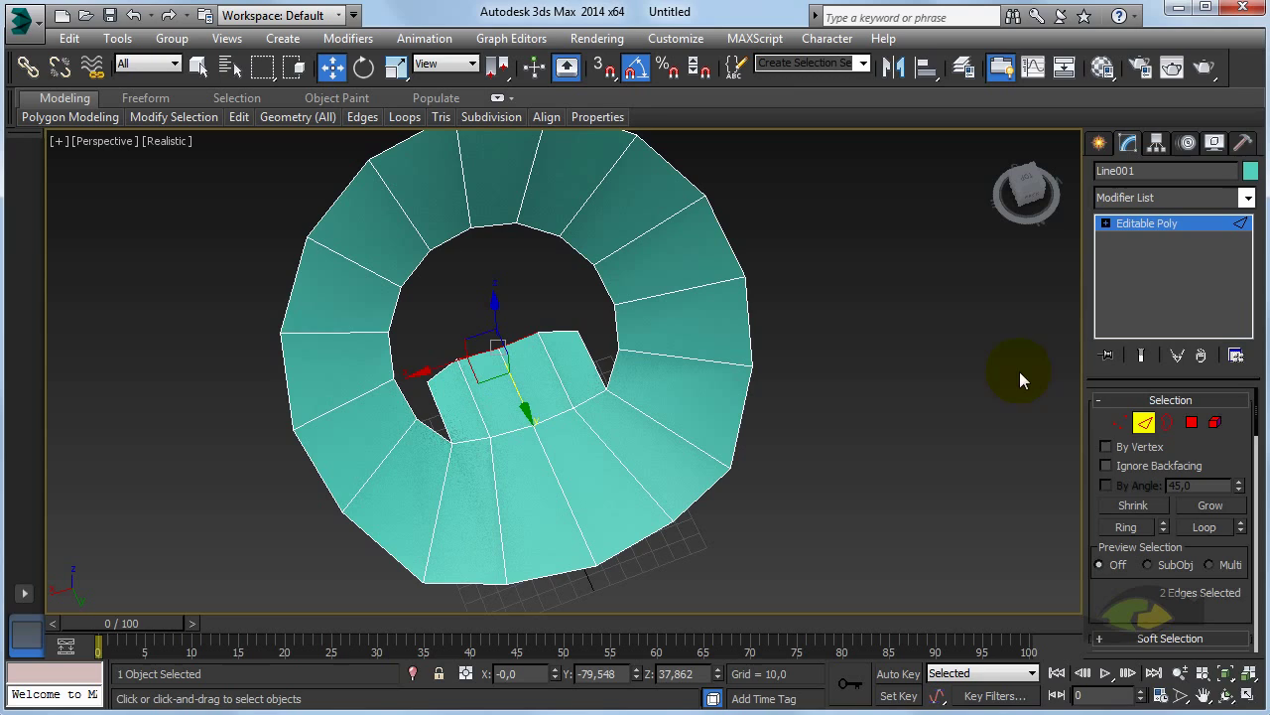
pyautogui.click(1119, 420)
pyautogui.moveTo(558, 305); pyautogui.dragTo(589, 349)
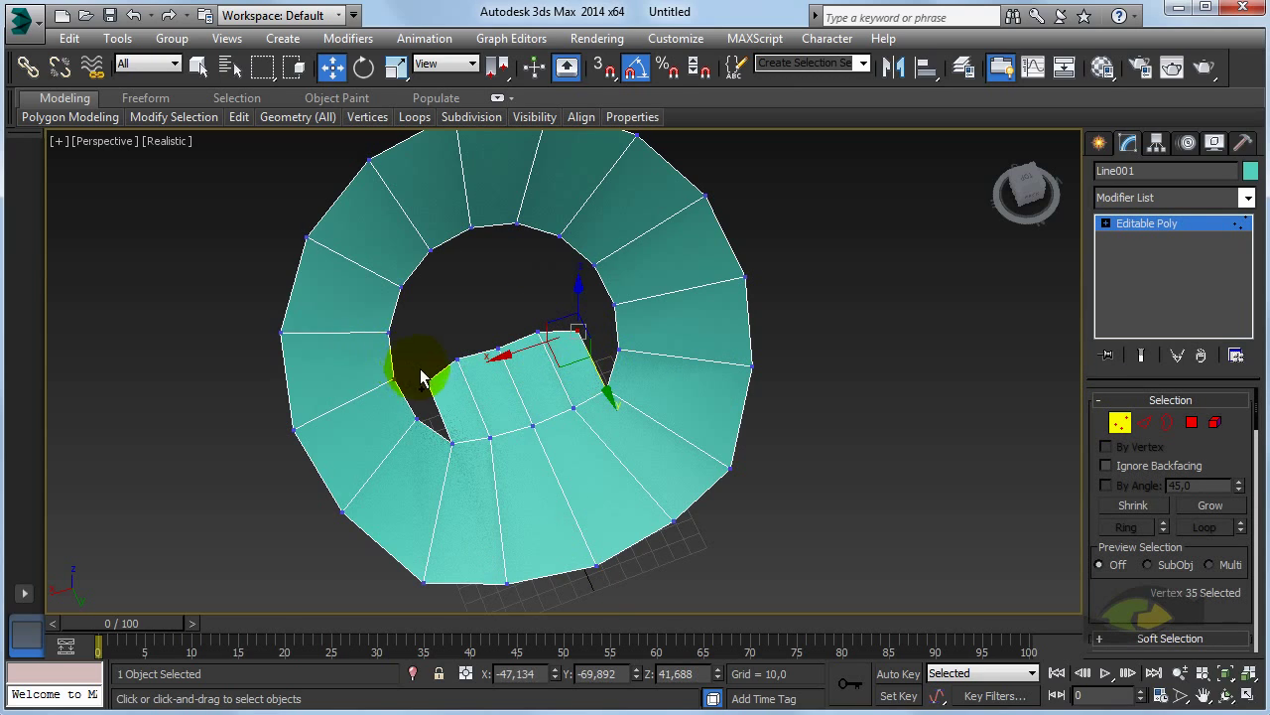
pyautogui.moveTo(421, 378)
pyautogui.mouseDown()
pyautogui.moveTo(526, 429)
pyautogui.moveTo(541, 420)
pyautogui.moveTo(538, 330)
pyautogui.mouseUp()
pyautogui.keyDown('ctrl'); pyautogui.click(452, 357); pyautogui.keyUp('ctrl')
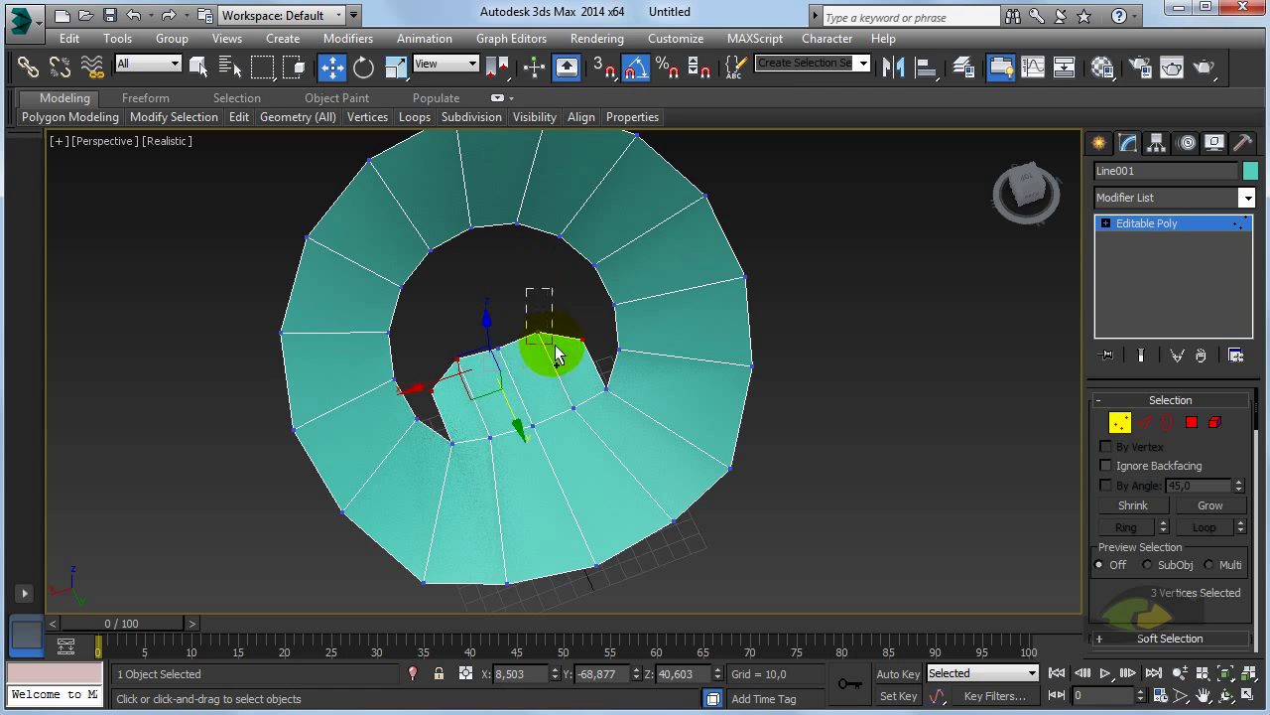
pyautogui.keyDown('ctrl'); pyautogui.click(594, 425); pyautogui.keyUp('ctrl')
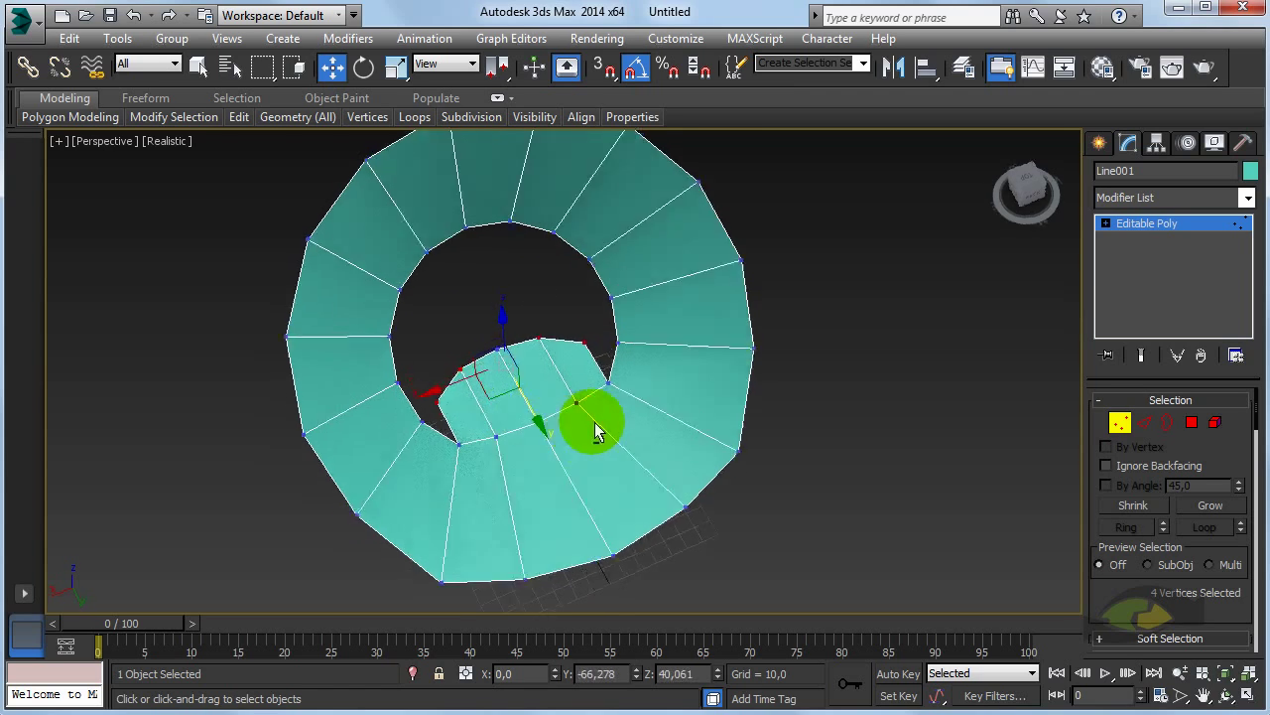
pyautogui.moveTo(595, 422)
pyautogui.keyDown('alt'); pyautogui.mouseDown(button='middle')
pyautogui.moveTo(695, 354)
pyautogui.moveTo(595, 363)
pyautogui.moveTo(553, 391)
pyautogui.moveTo(460, 405)
pyautogui.moveTo(484, 377)
pyautogui.mouseUp(button='middle'); pyautogui.keyUp('alt')
pyautogui.keyDown('alt'); pyautogui.moveTo(427, 508); pyautogui.dragTo(454, 382, button='middle'); pyautogui.keyUp('alt')
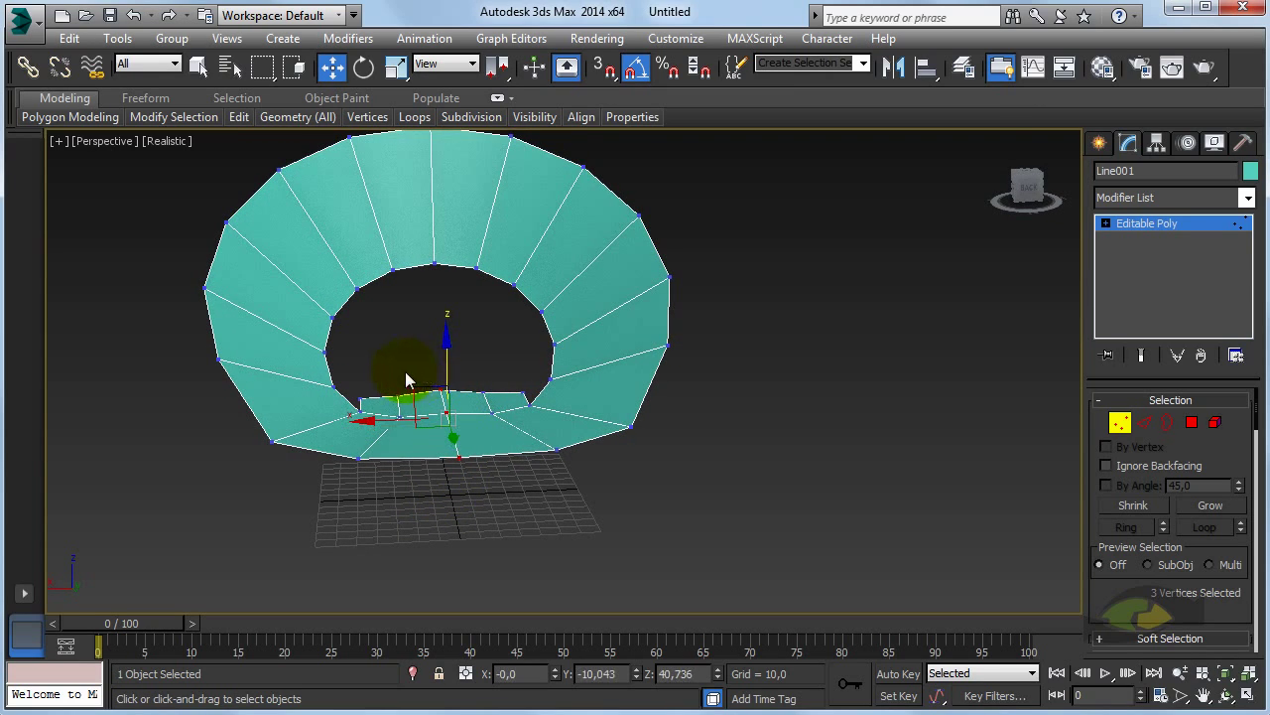
# Step: Adjust the bottom-front vertices of the seat flap and return to object-level editing
pyautogui.keyDown('ctrl'); pyautogui.click(383, 429); pyautogui.keyUp('ctrl')
pyautogui.keyDown('ctrl'); pyautogui.click(460, 380); pyautogui.keyUp('ctrl')
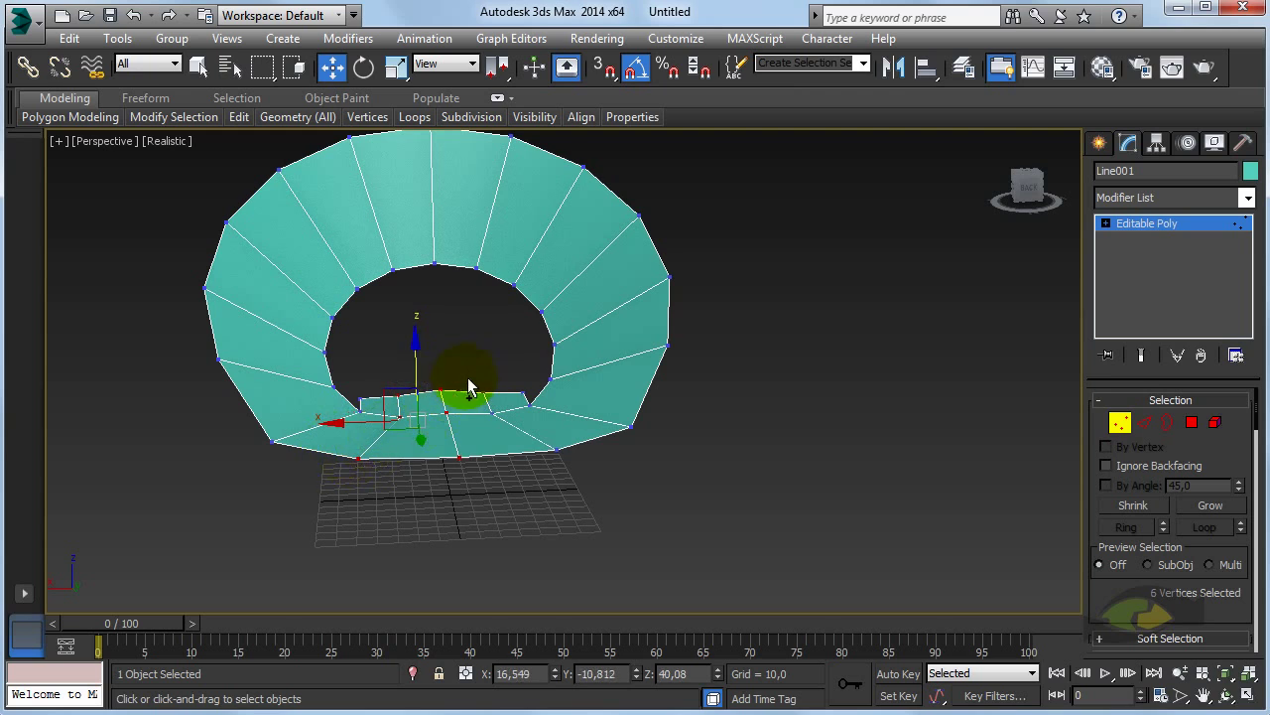
pyautogui.keyDown('ctrl'); pyautogui.click(497, 427); pyautogui.keyUp('ctrl')
pyautogui.keyDown('ctrl'); pyautogui.click(524, 429); pyautogui.keyUp('ctrl')
pyautogui.keyDown('ctrl'); pyautogui.click(505, 424); pyautogui.keyUp('ctrl')
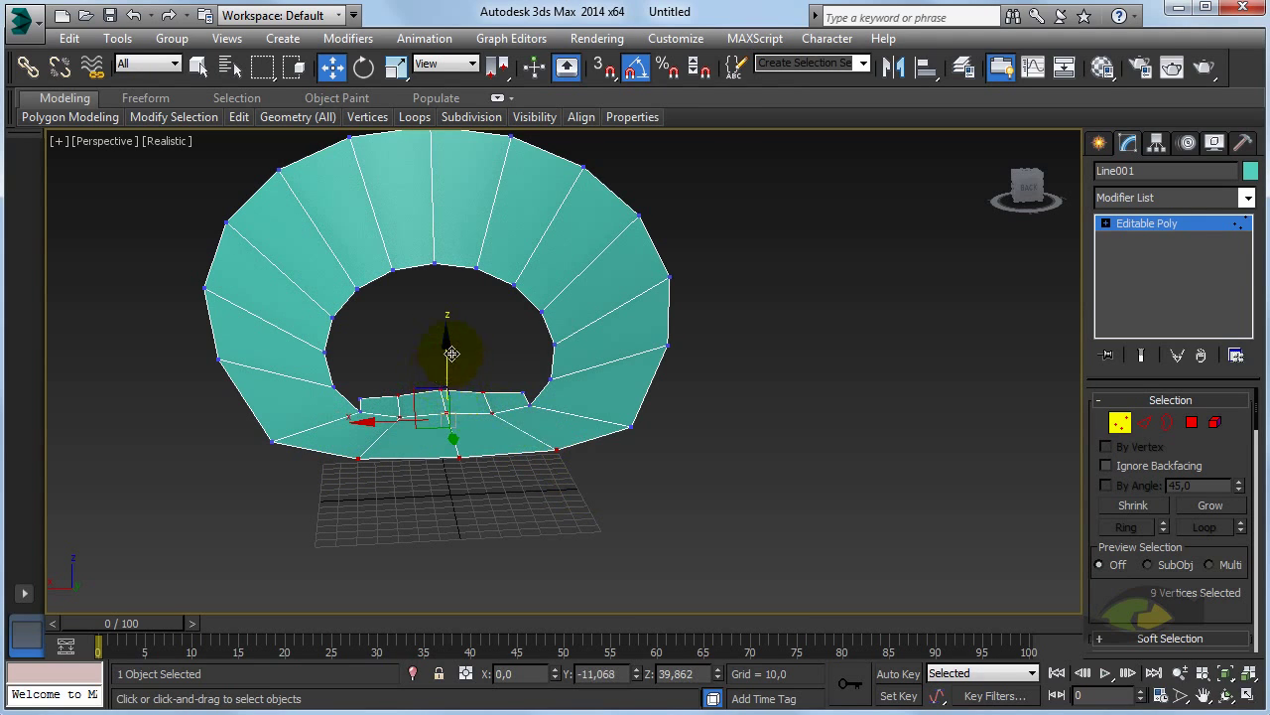
pyautogui.moveTo(449, 352)
pyautogui.keyDown('alt'); pyautogui.mouseDown(button='middle')
pyautogui.moveTo(527, 414)
pyautogui.moveTo(415, 417)
pyautogui.moveTo(426, 397)
pyautogui.moveTo(474, 440)
pyautogui.mouseUp(button='middle'); pyautogui.keyUp('alt')
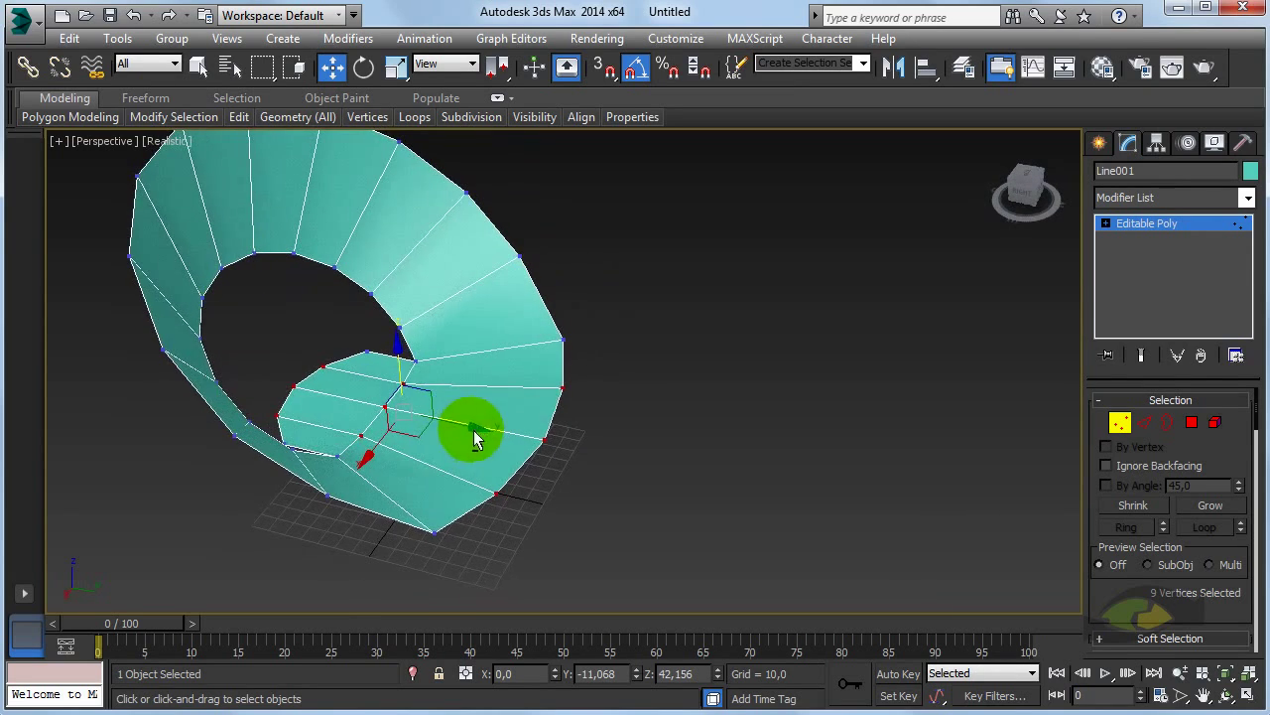
pyautogui.moveTo(660, 363)
pyautogui.keyDown('alt'); pyautogui.mouseDown(button='middle')
pyautogui.moveTo(487, 321)
pyautogui.moveTo(517, 326)
pyautogui.mouseUp(button='middle'); pyautogui.keyUp('alt')
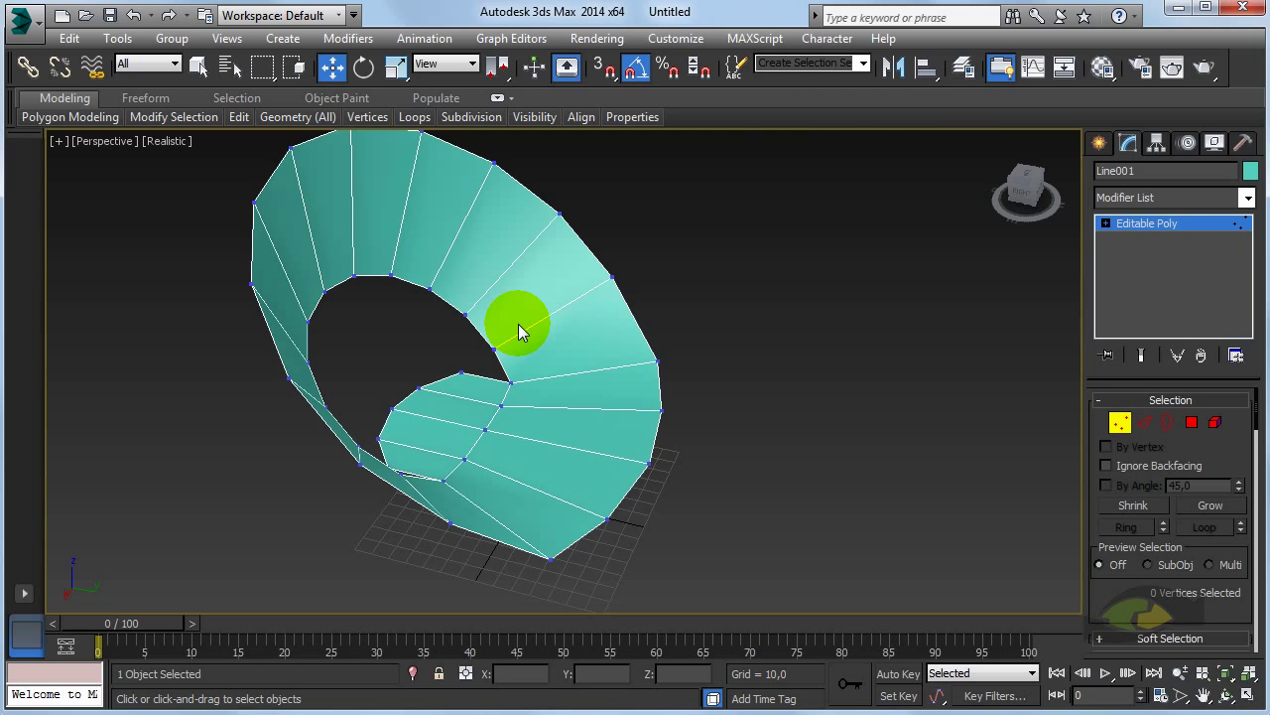
pyautogui.click(1154, 224)
# Step: Add a Shell modifier to the seat with Outer Amount 22,88
pyautogui.moveTo(992, 284)
pyautogui.keyDown('alt'); pyautogui.mouseDown(button='middle')
pyautogui.moveTo(913, 348)
pyautogui.moveTo(1105, 241)
pyautogui.mouseUp(button='middle'); pyautogui.keyUp('alt')
pyautogui.click(1247, 198)
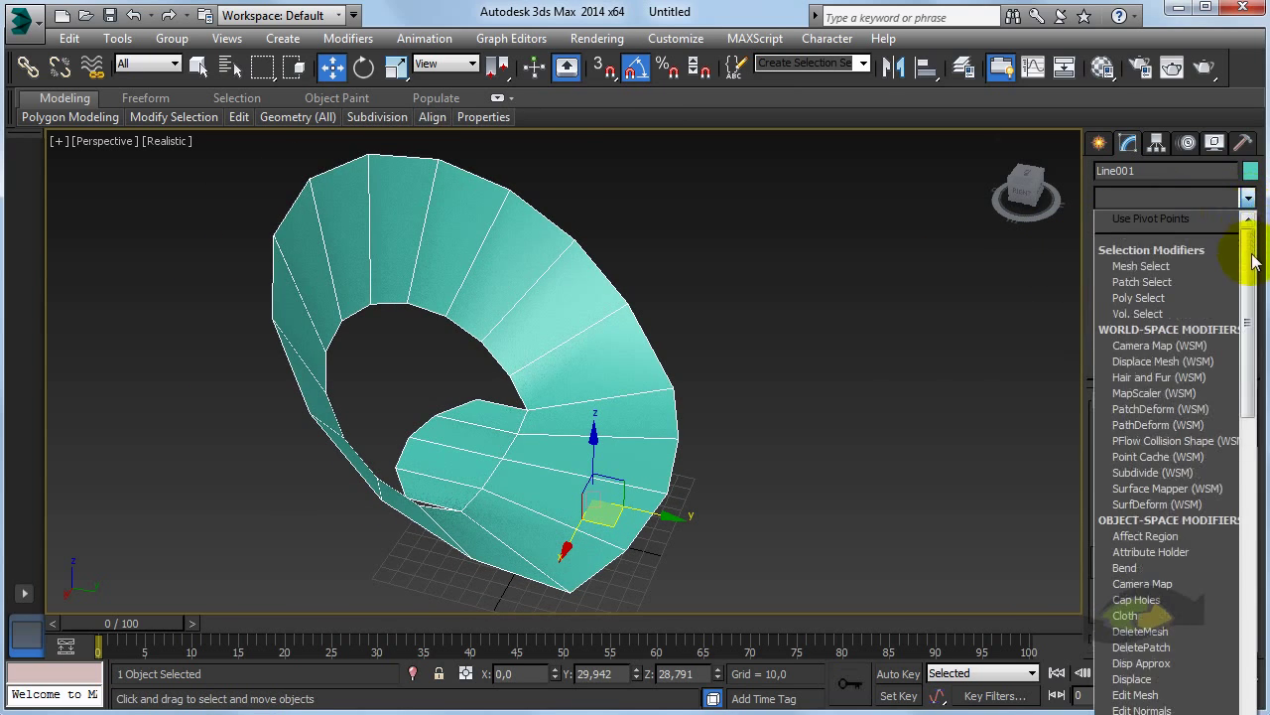
pyautogui.moveTo(1247, 234); pyautogui.dragTo(1248, 650)
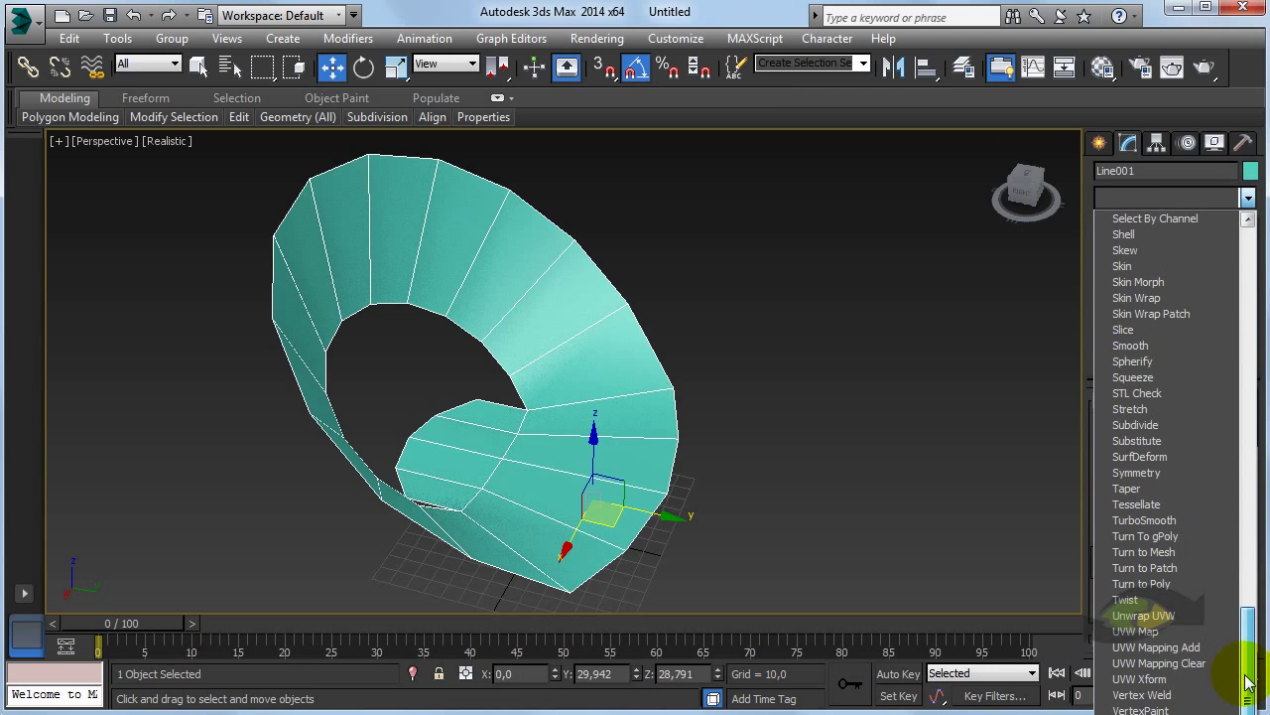
pyautogui.scroll(1, 1249, 682)
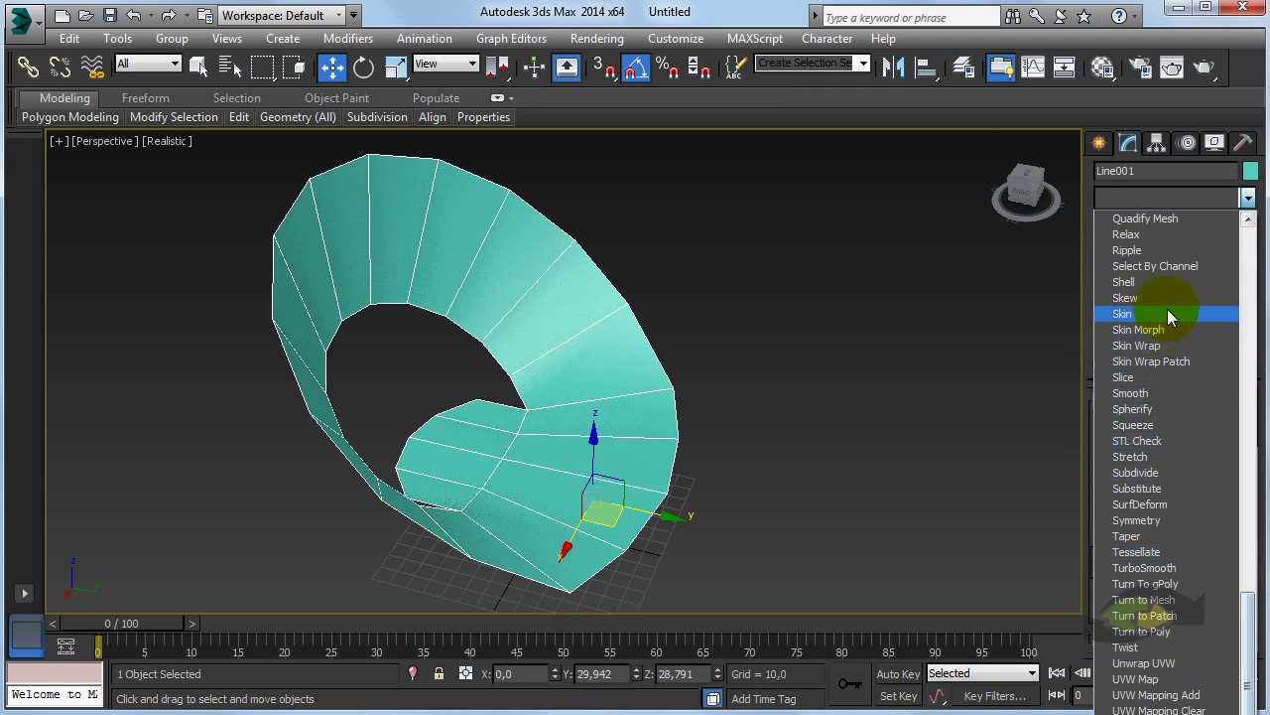
pyautogui.click(1147, 283)
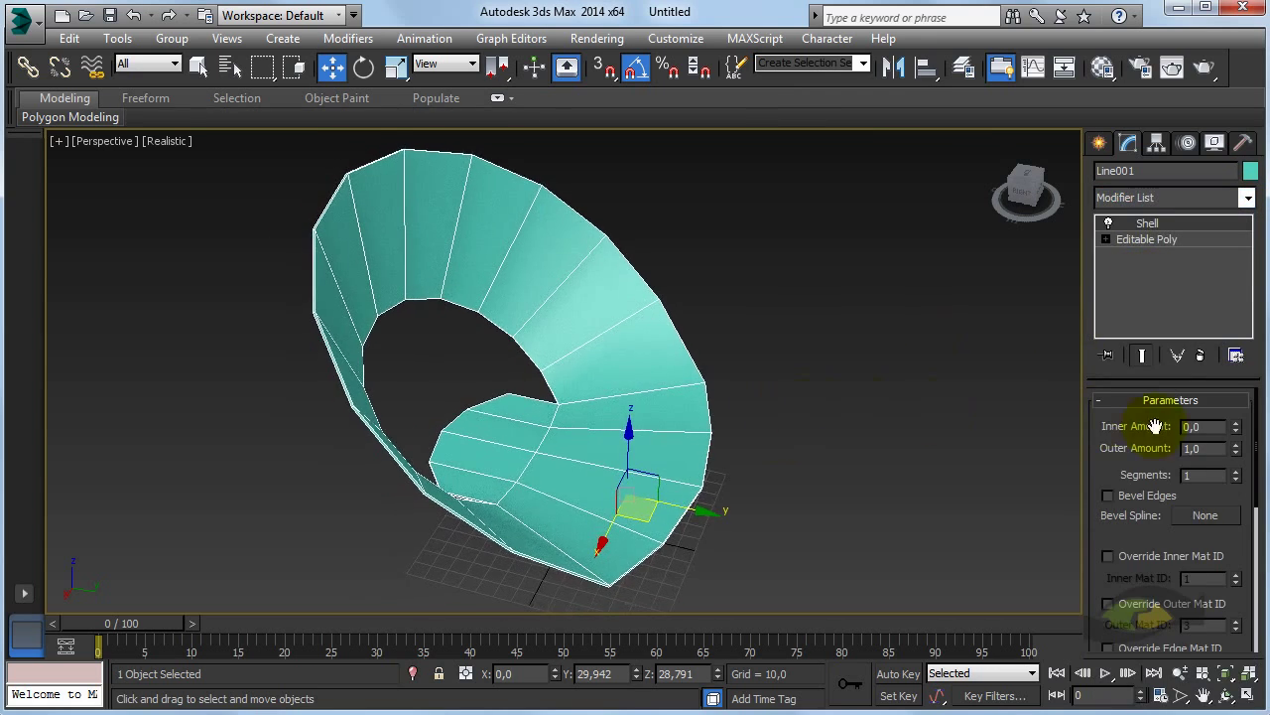
pyautogui.moveTo(1239, 423)
pyautogui.mouseDown()
pyautogui.moveTo(1141, 605)
pyautogui.moveTo(1117, 568)
pyautogui.moveTo(1085, 411)
pyautogui.mouseUp()
pyautogui.moveTo(849, 463)
pyautogui.keyDown('alt'); pyautogui.mouseDown(button='middle')
pyautogui.moveTo(731, 420)
pyautogui.moveTo(355, 368)
pyautogui.moveTo(261, 393)
pyautogui.moveTo(567, 397)
pyautogui.moveTo(496, 425)
pyautogui.mouseUp(button='middle'); pyautogui.keyUp('alt')
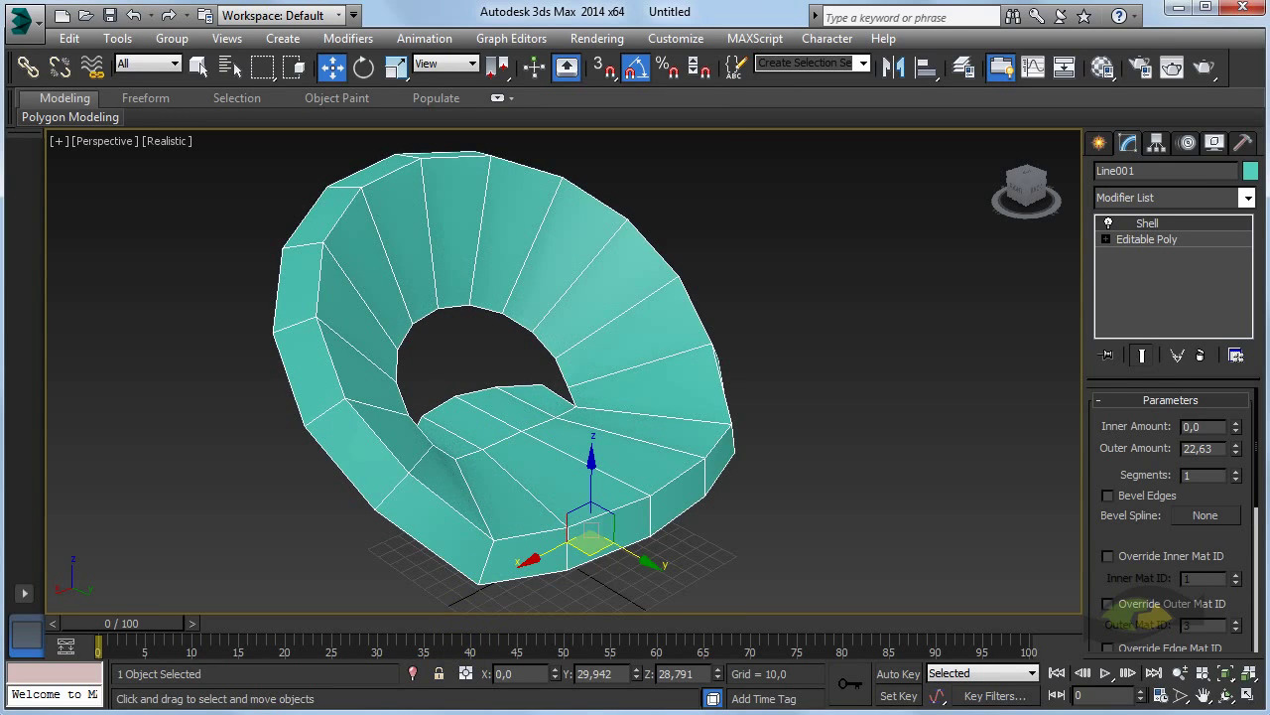
# Step: Check the reference photo and set the Shell to 2 segments
pyautogui.hotkey('alt', 'Tab')
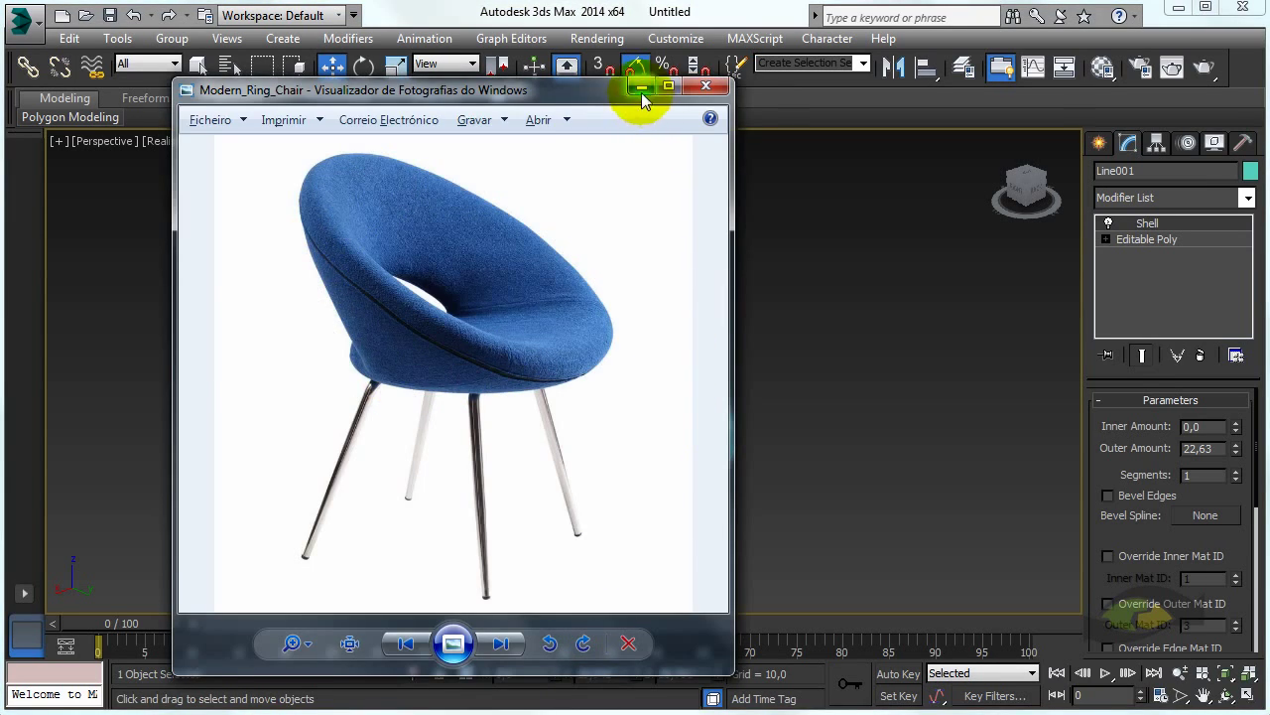
pyautogui.click(642, 87)
pyautogui.moveTo(658, 420)
pyautogui.keyDown('alt'); pyautogui.mouseDown(button='middle')
pyautogui.moveTo(658, 388)
pyautogui.moveTo(581, 443)
pyautogui.mouseUp(button='middle'); pyautogui.keyUp('alt')
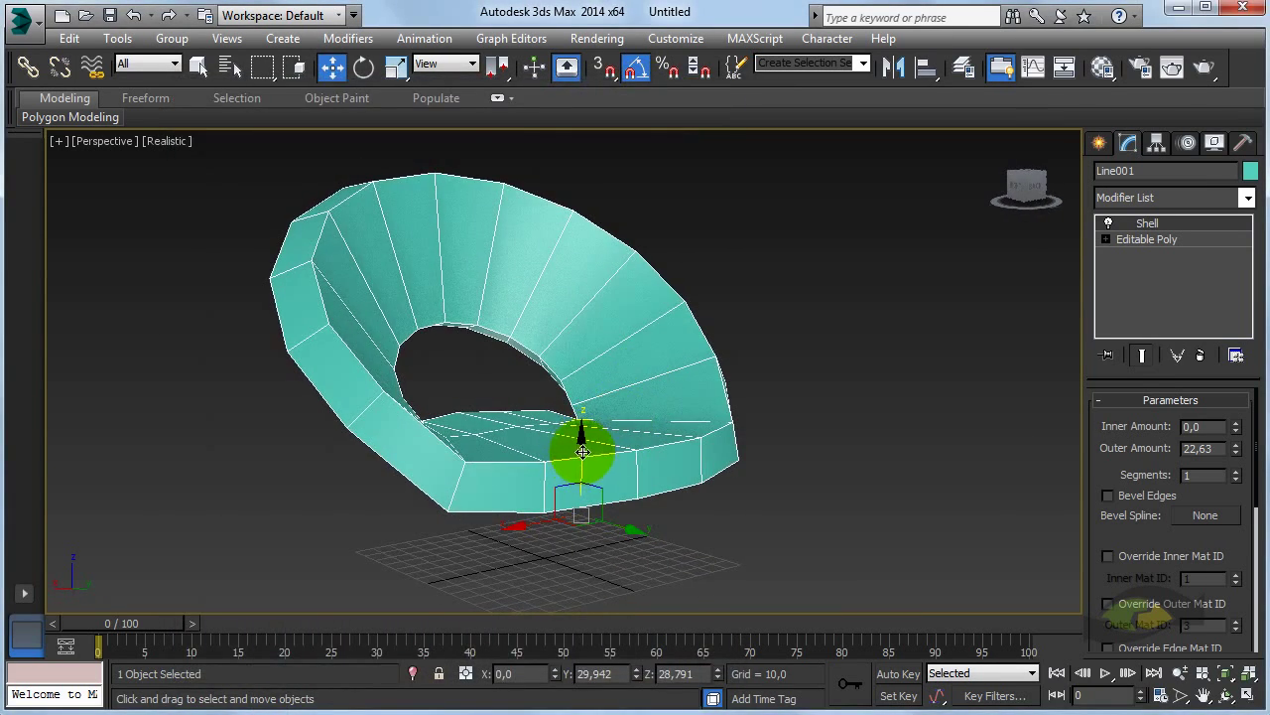
pyautogui.hotkey('shift', 'z')
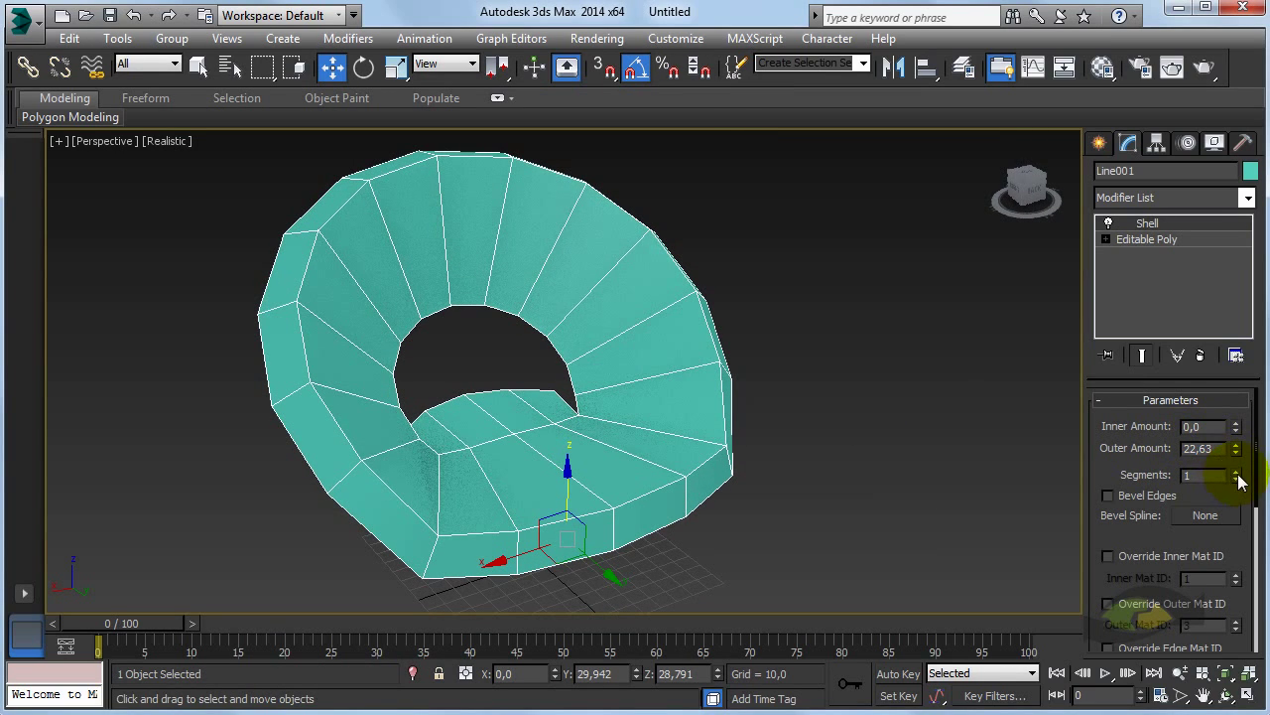
pyautogui.click(1237, 471)
pyautogui.keyDown('alt'); pyautogui.moveTo(646, 459); pyautogui.dragTo(607, 462, button='middle'); pyautogui.keyUp('alt')
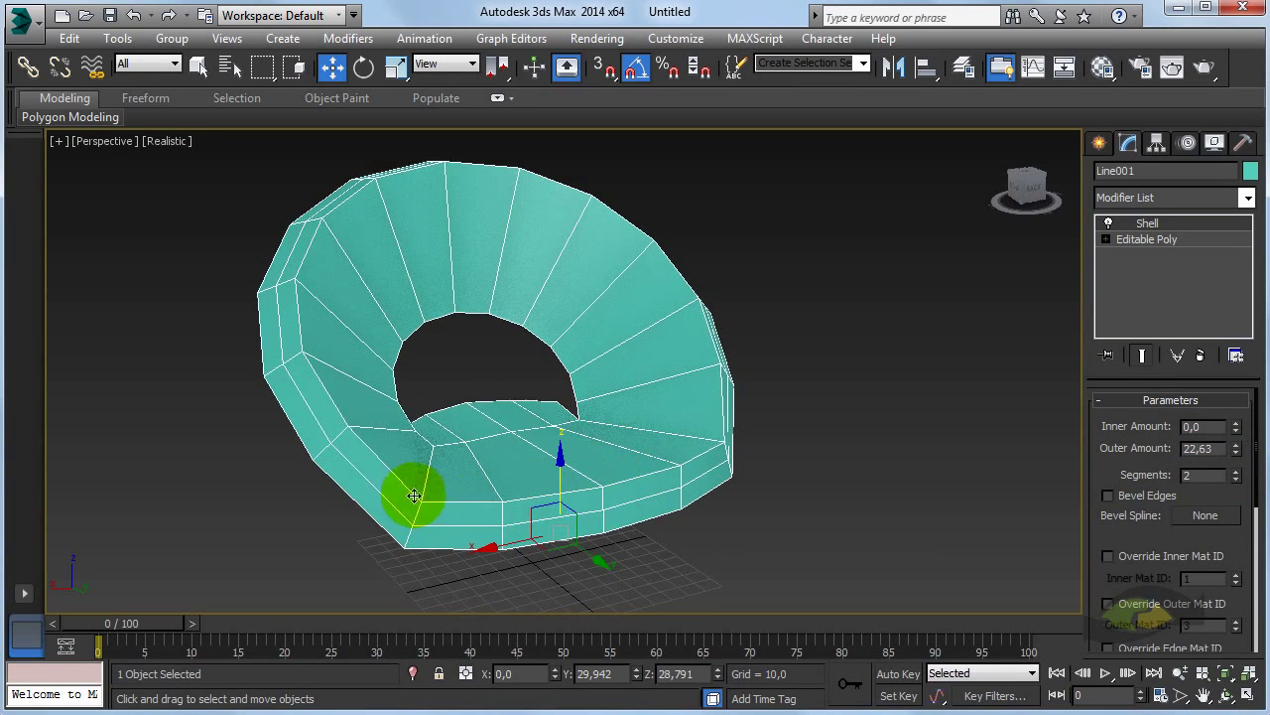
pyautogui.moveTo(288, 369)
pyautogui.keyDown('alt'); pyautogui.mouseDown(button='middle')
pyautogui.moveTo(533, 456)
pyautogui.moveTo(527, 414)
pyautogui.moveTo(695, 427)
pyautogui.mouseUp(button='middle'); pyautogui.keyUp('alt')
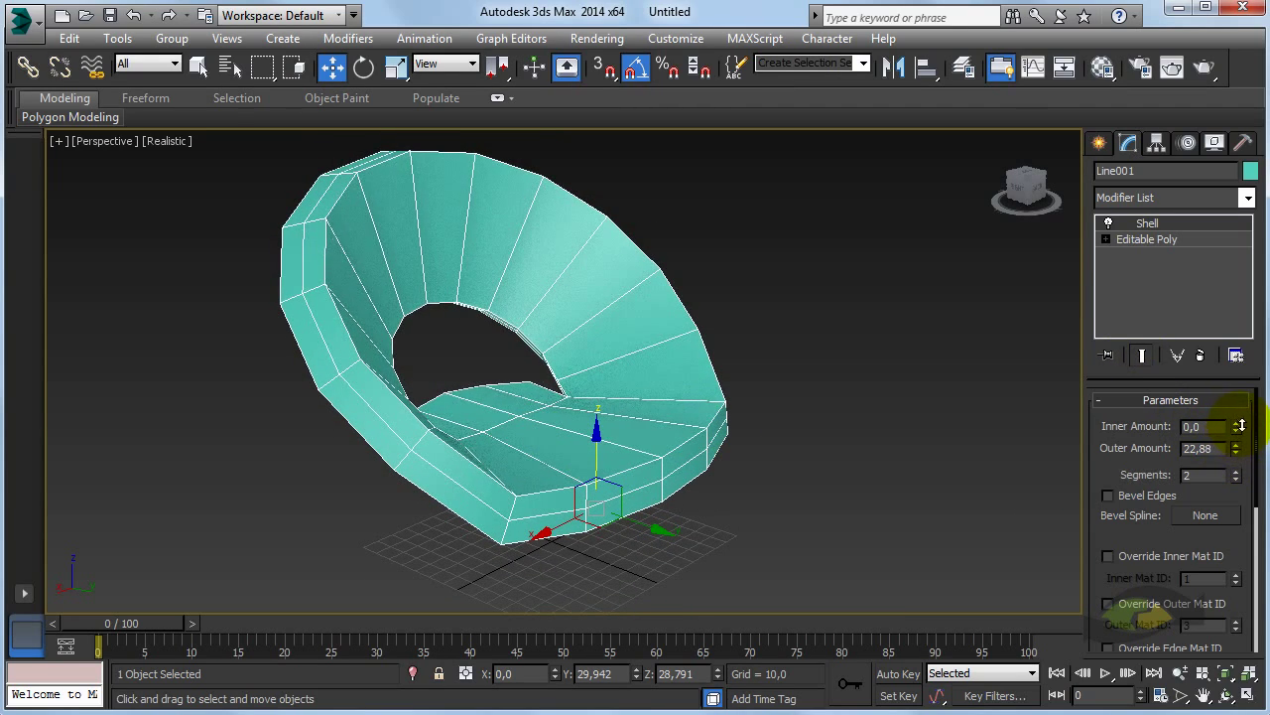
pyautogui.keyDown('alt'); pyautogui.moveTo(488, 333); pyautogui.dragTo(538, 332, button='middle'); pyautogui.keyUp('alt')
# Step: Convert the shelled Line001 seat to an Editable Poly so the Shell is baked in
pyautogui.rightClick(538, 332)
pyautogui.moveTo(573, 512)
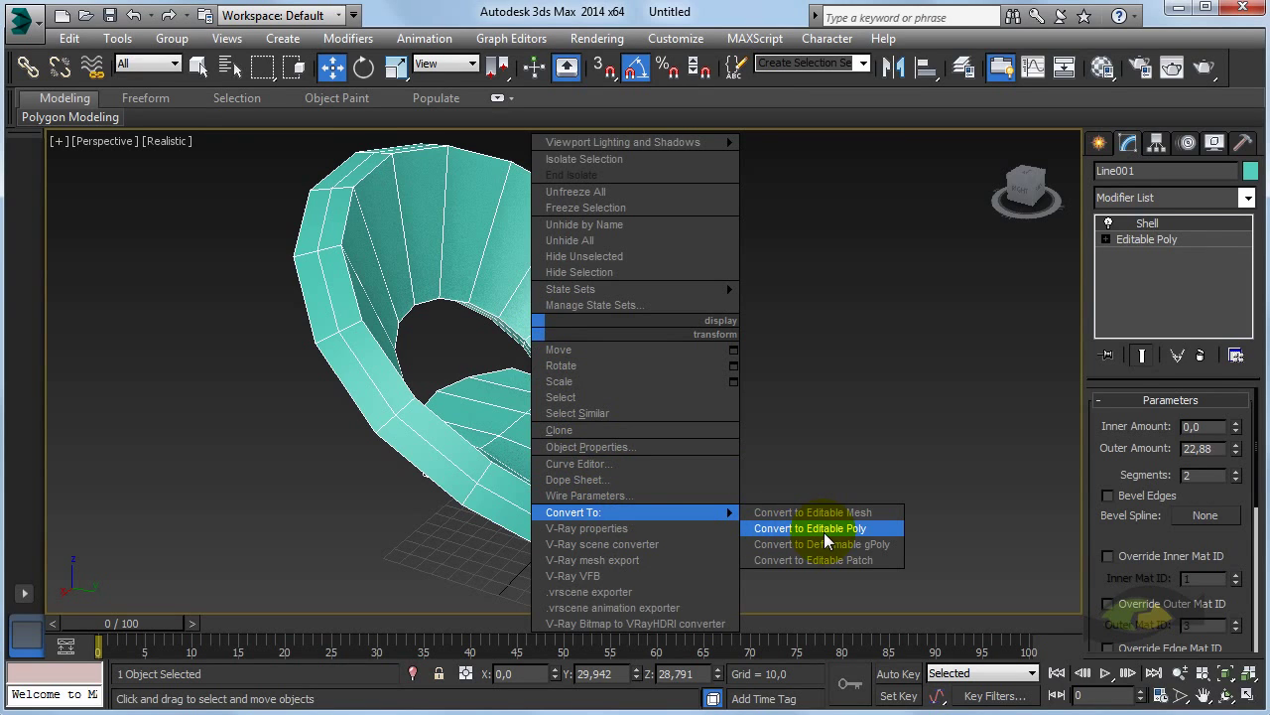
pyautogui.click(824, 532)
pyautogui.moveTo(824, 532)
pyautogui.keyDown('alt'); pyautogui.mouseDown(button='middle')
pyautogui.moveTo(802, 454)
pyautogui.moveTo(758, 466)
pyautogui.mouseUp(button='middle'); pyautogui.keyUp('alt')
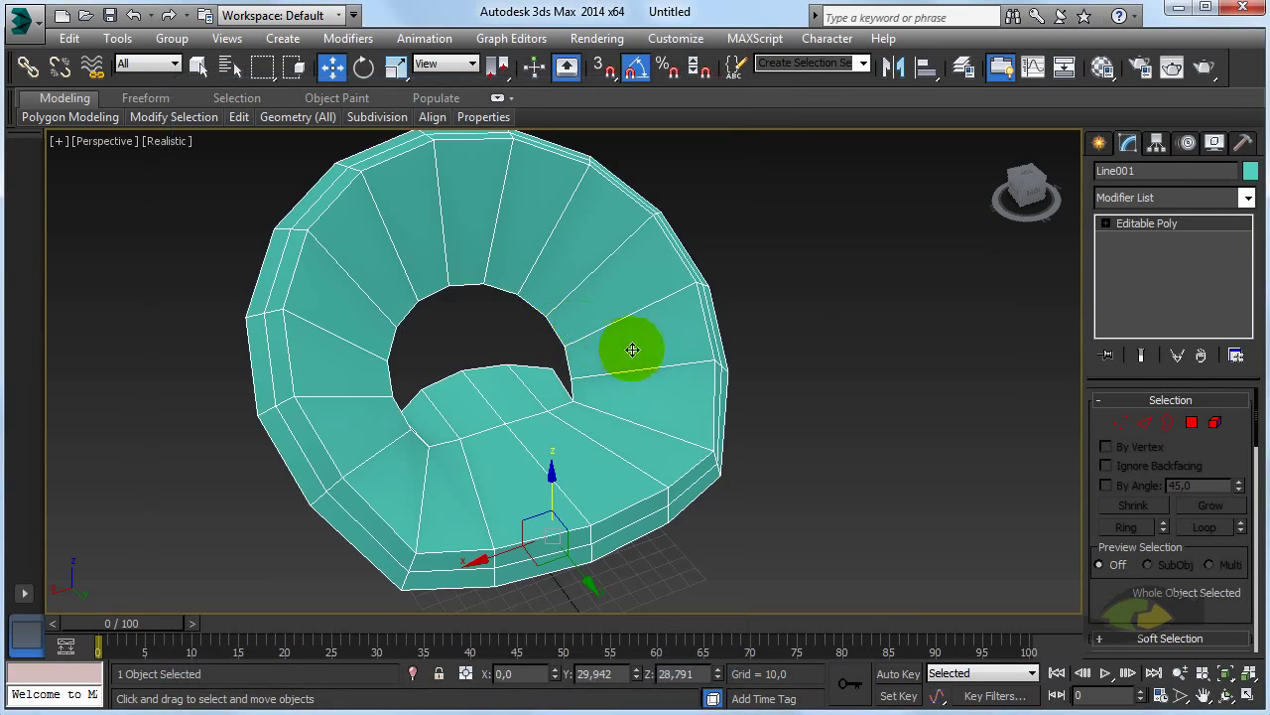
pyautogui.moveTo(629, 347)
pyautogui.keyDown('alt'); pyautogui.mouseDown(button='middle')
pyautogui.moveTo(729, 400)
pyautogui.moveTo(616, 399)
pyautogui.mouseUp(button='middle'); pyautogui.keyUp('alt')
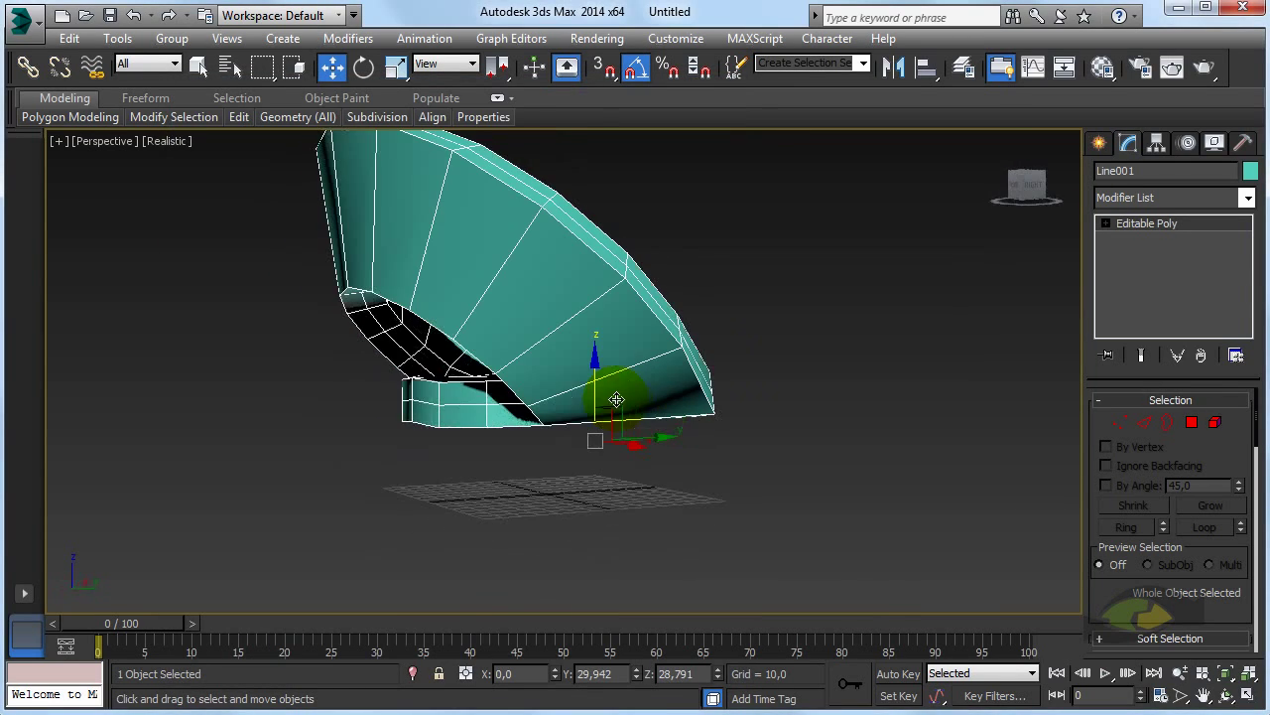
# Step: In Edge mode, select a ring of parallel edges running across the seat shell
pyautogui.click(1145, 421)
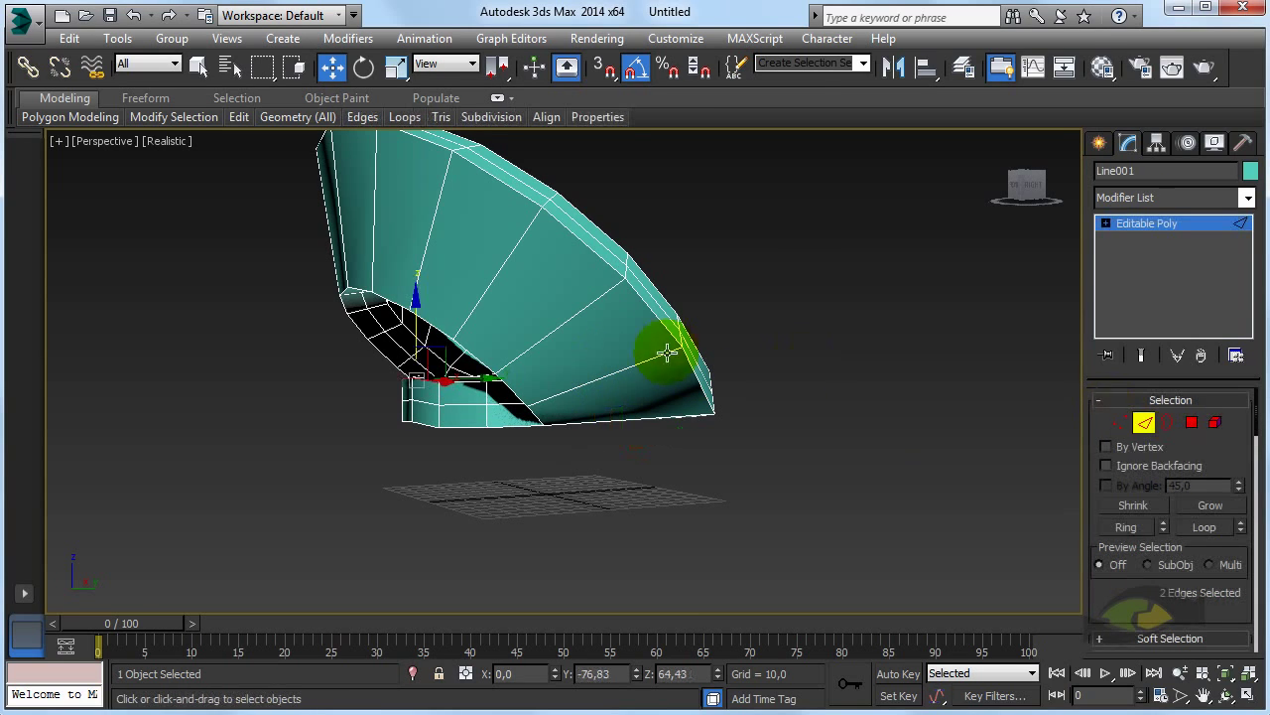
pyautogui.click(588, 377)
pyautogui.keyDown('alt'); pyautogui.moveTo(591, 380); pyautogui.dragTo(720, 458, button='middle'); pyautogui.keyUp('alt')
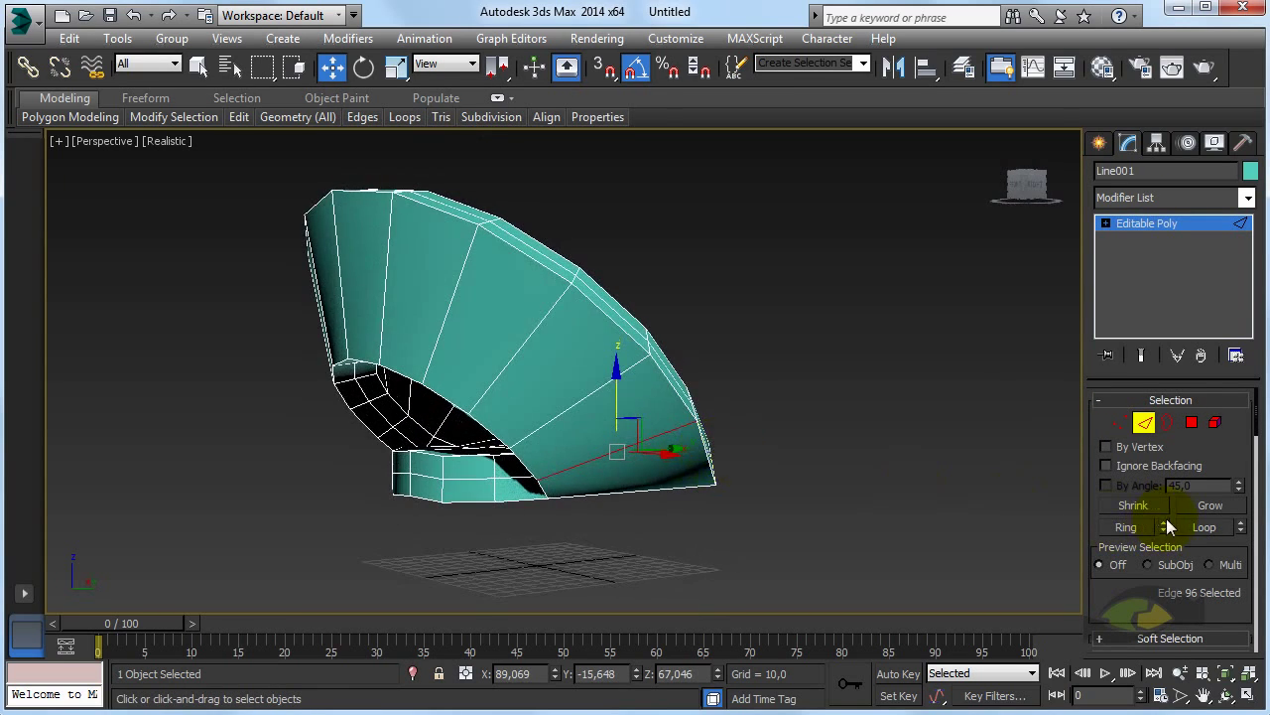
pyautogui.click(1131, 528)
pyautogui.scroll(-5, 1135, 567)
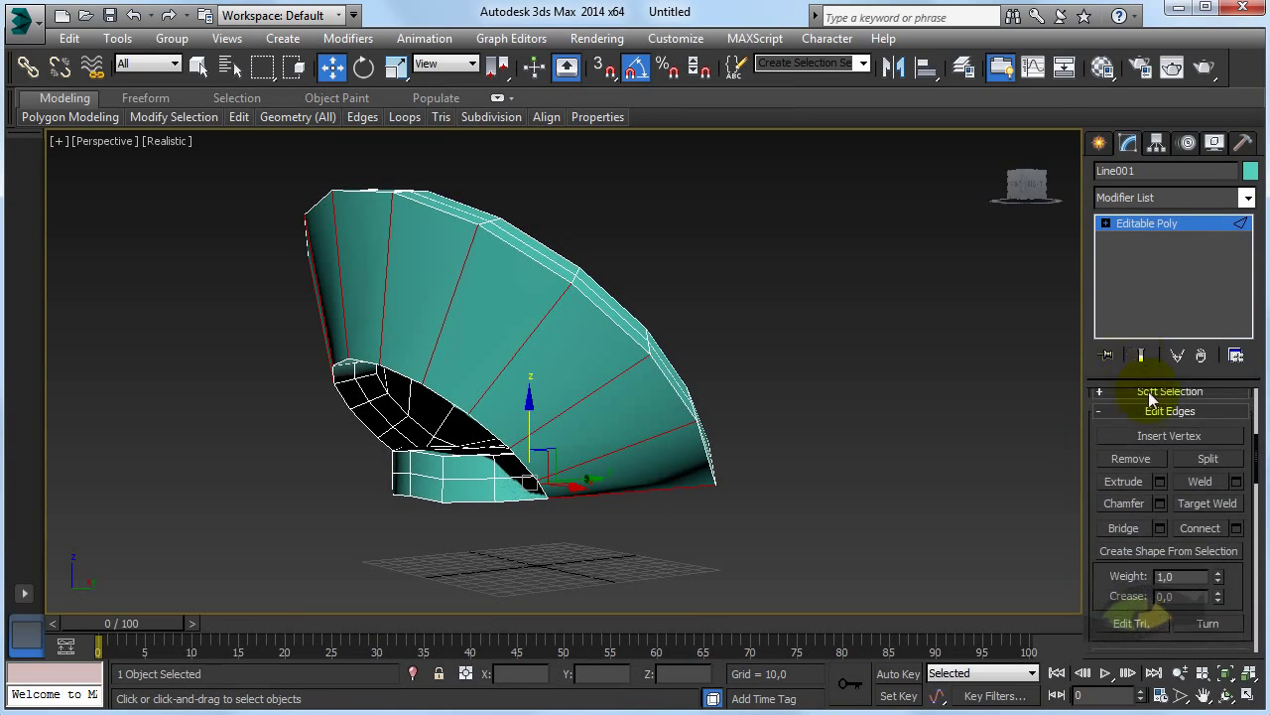
# Step: Connect the edge ring with 2 segments and a pinch of 63
pyautogui.click(1238, 528)
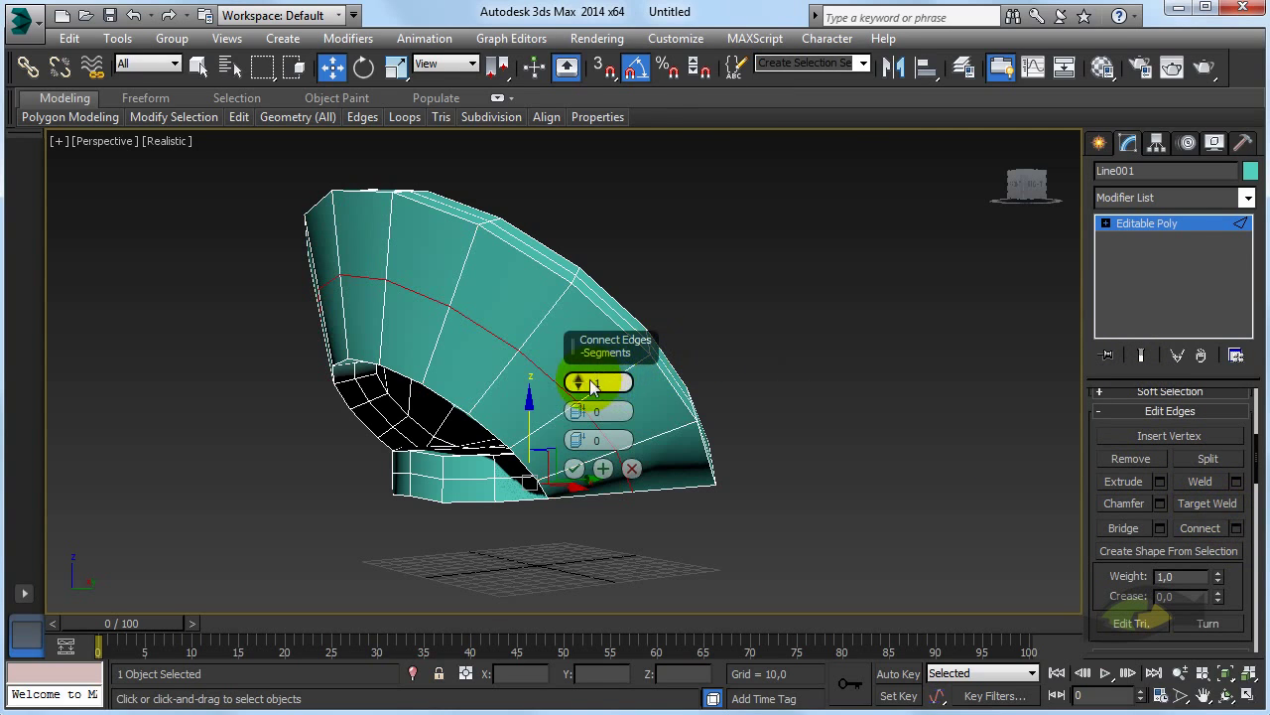
pyautogui.moveTo(599, 347)
pyautogui.mouseDown()
pyautogui.moveTo(719, 330)
pyautogui.moveTo(774, 254)
pyautogui.mouseUp()
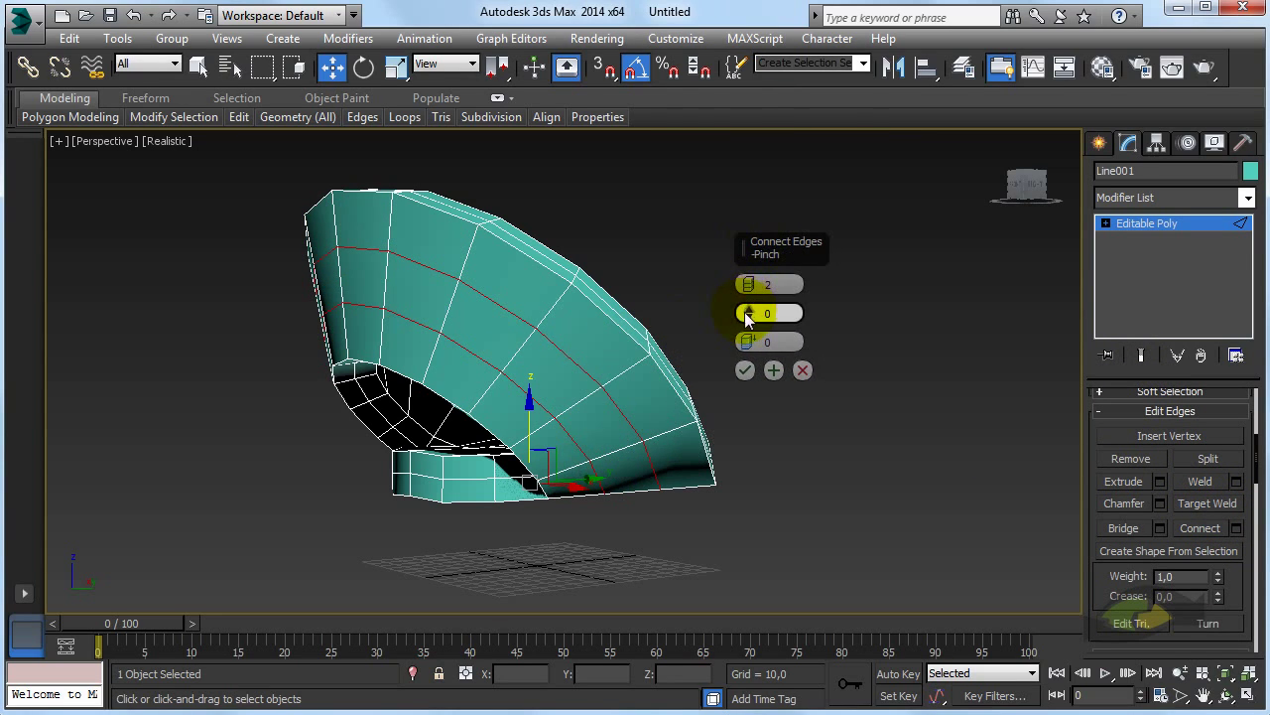
pyautogui.moveTo(749, 313); pyautogui.dragTo(752, 249)
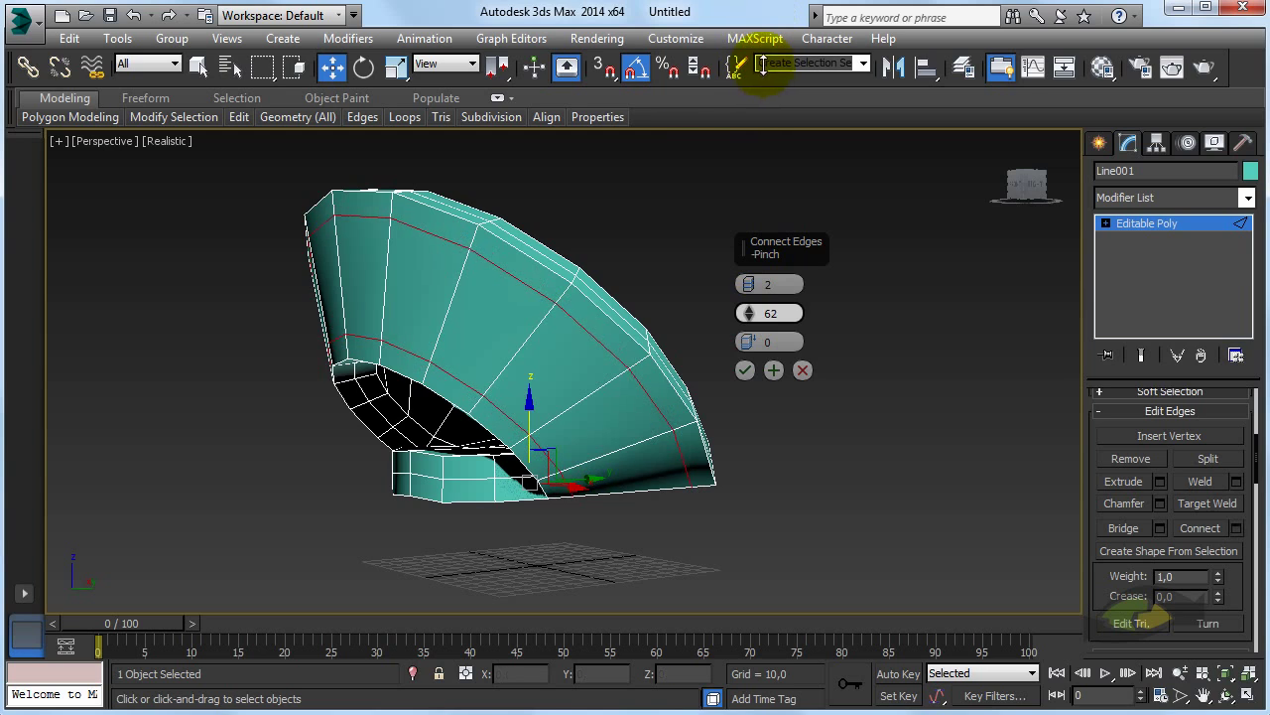
pyautogui.moveTo(756, 45); pyautogui.dragTo(760, 61)
pyautogui.keyDown('alt'); pyautogui.moveTo(645, 212); pyautogui.dragTo(531, 456, button='middle'); pyautogui.keyUp('alt')
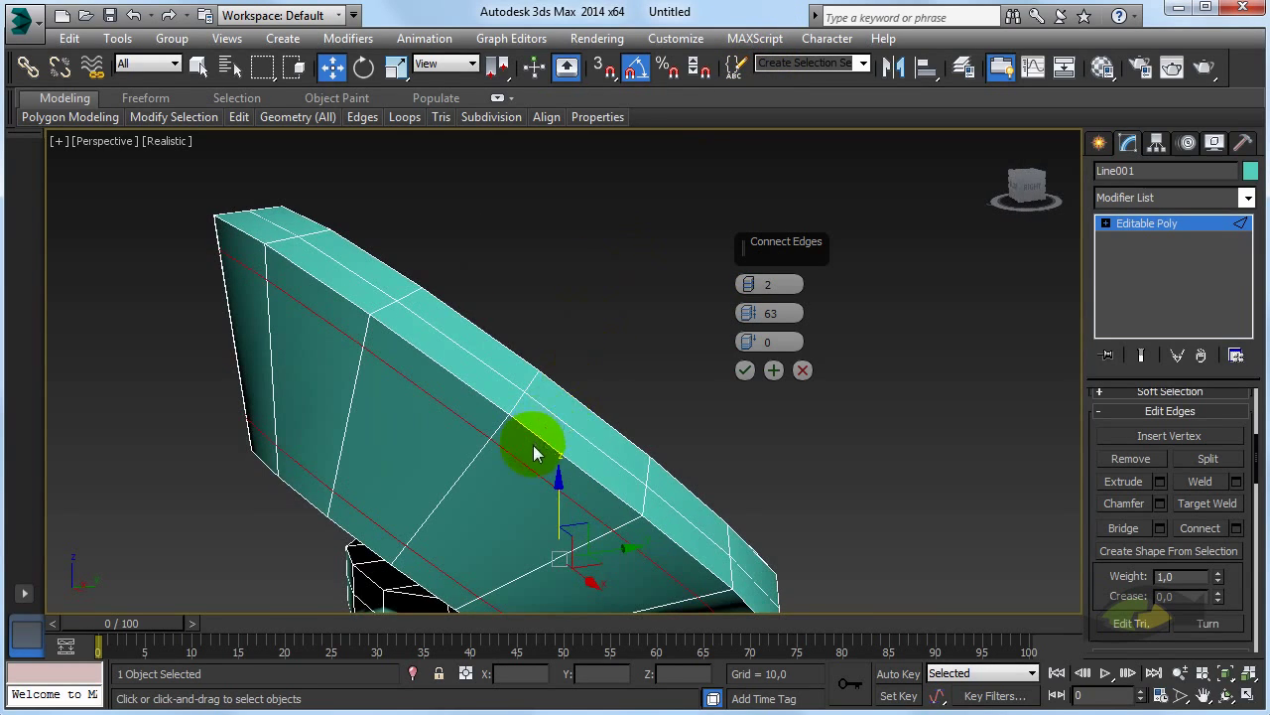
pyautogui.click(756, 371)
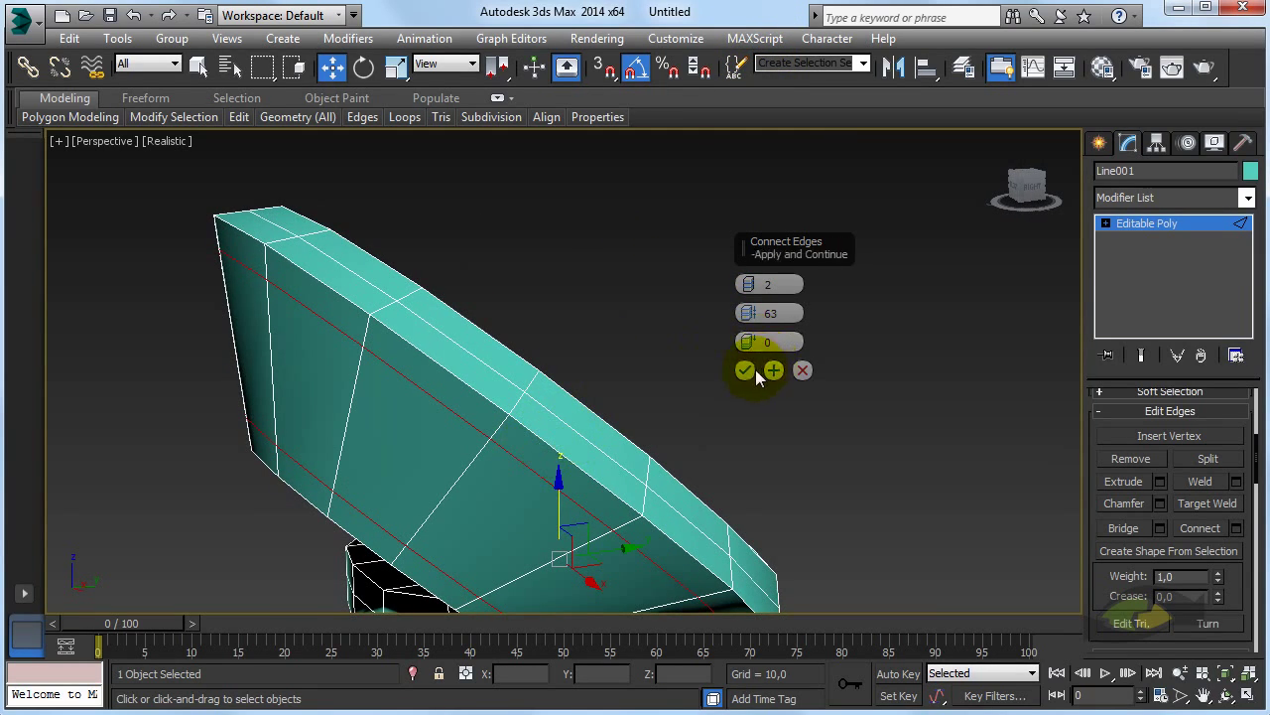
pyautogui.click(745, 370)
pyautogui.moveTo(721, 387)
pyautogui.keyDown('alt'); pyautogui.mouseDown(button='middle')
pyautogui.moveTo(728, 351)
pyautogui.moveTo(581, 404)
pyautogui.moveTo(701, 451)
pyautogui.mouseUp(button='middle'); pyautogui.keyUp('alt')
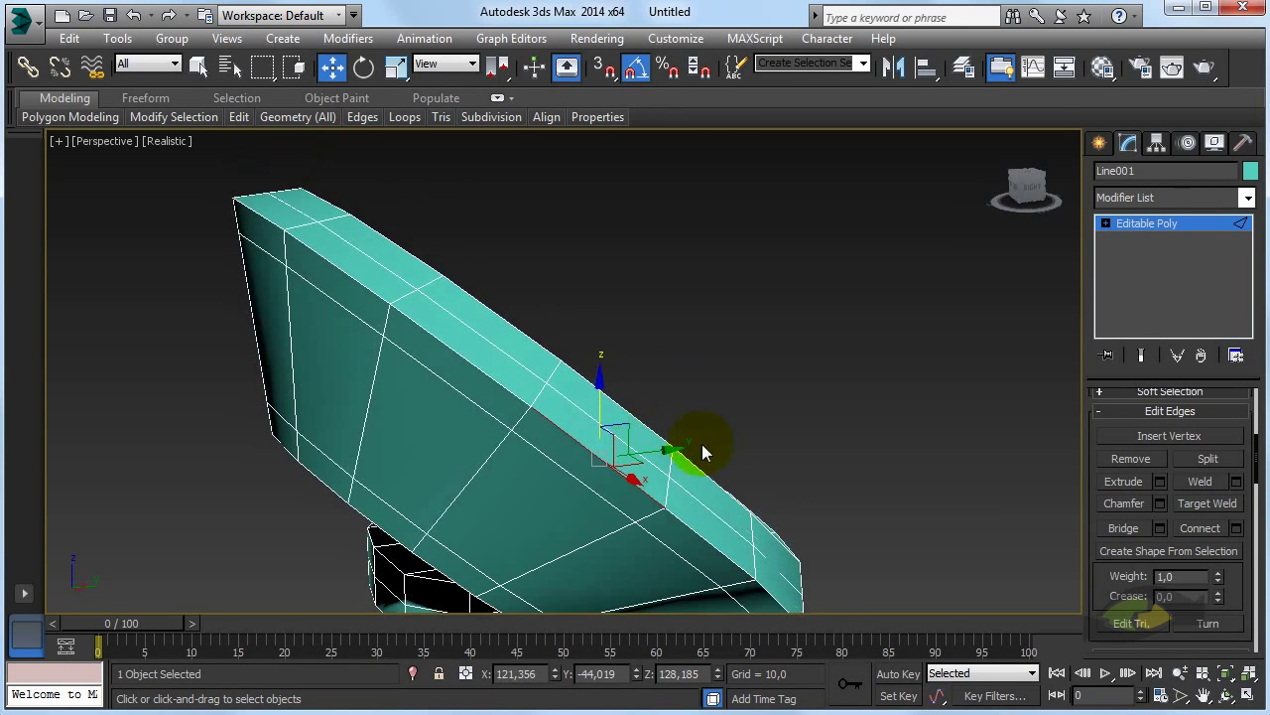
# Step: Extend the selection to the full edge loop and remove the 16-edge loop
pyautogui.scroll(5, 1092, 419)
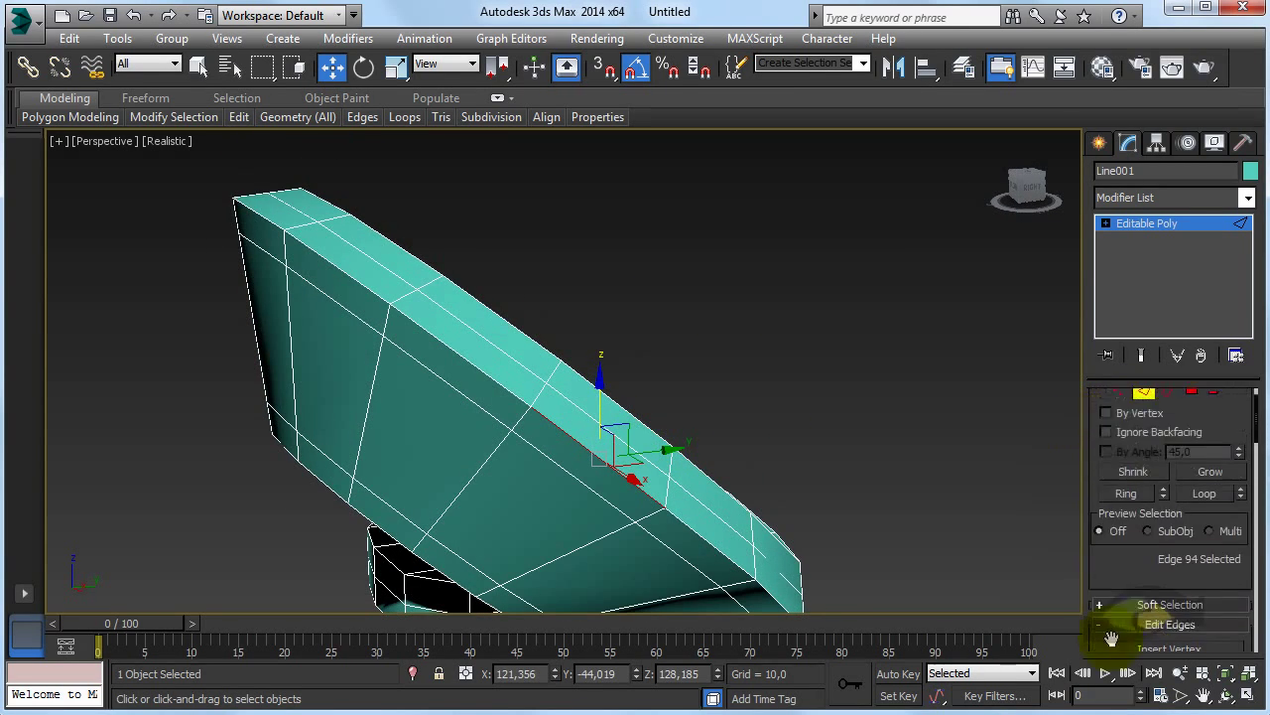
pyautogui.scroll(1, 1151, 442)
pyautogui.click(1204, 507)
pyautogui.moveTo(645, 456)
pyautogui.keyDown('alt'); pyautogui.mouseDown(button='middle')
pyautogui.moveTo(629, 368)
pyautogui.moveTo(604, 397)
pyautogui.moveTo(417, 385)
pyautogui.moveTo(349, 411)
pyautogui.moveTo(522, 400)
pyautogui.moveTo(519, 445)
pyautogui.mouseUp(button='middle'); pyautogui.keyUp('alt')
pyautogui.moveTo(1139, 587); pyautogui.dragTo(1146, 411)
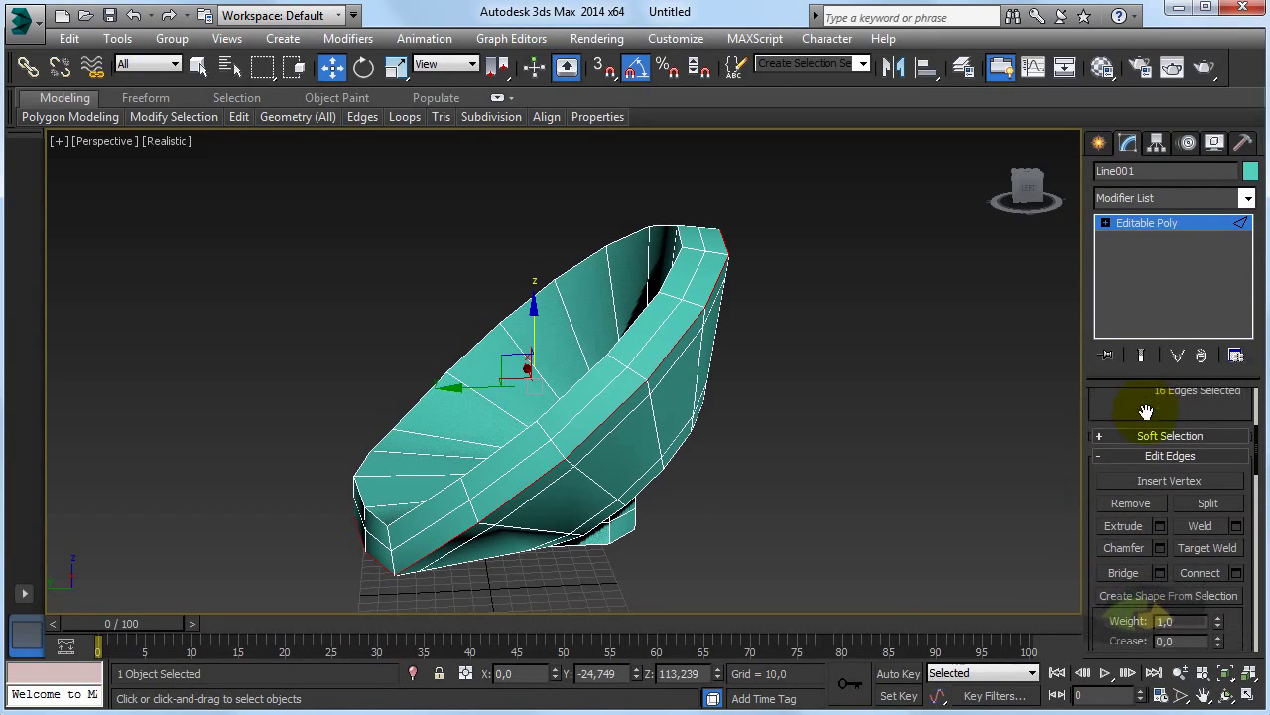
pyautogui.click(1134, 503)
pyautogui.keyDown('alt'); pyautogui.moveTo(460, 320); pyautogui.dragTo(714, 263, button='middle'); pyautogui.keyUp('alt')
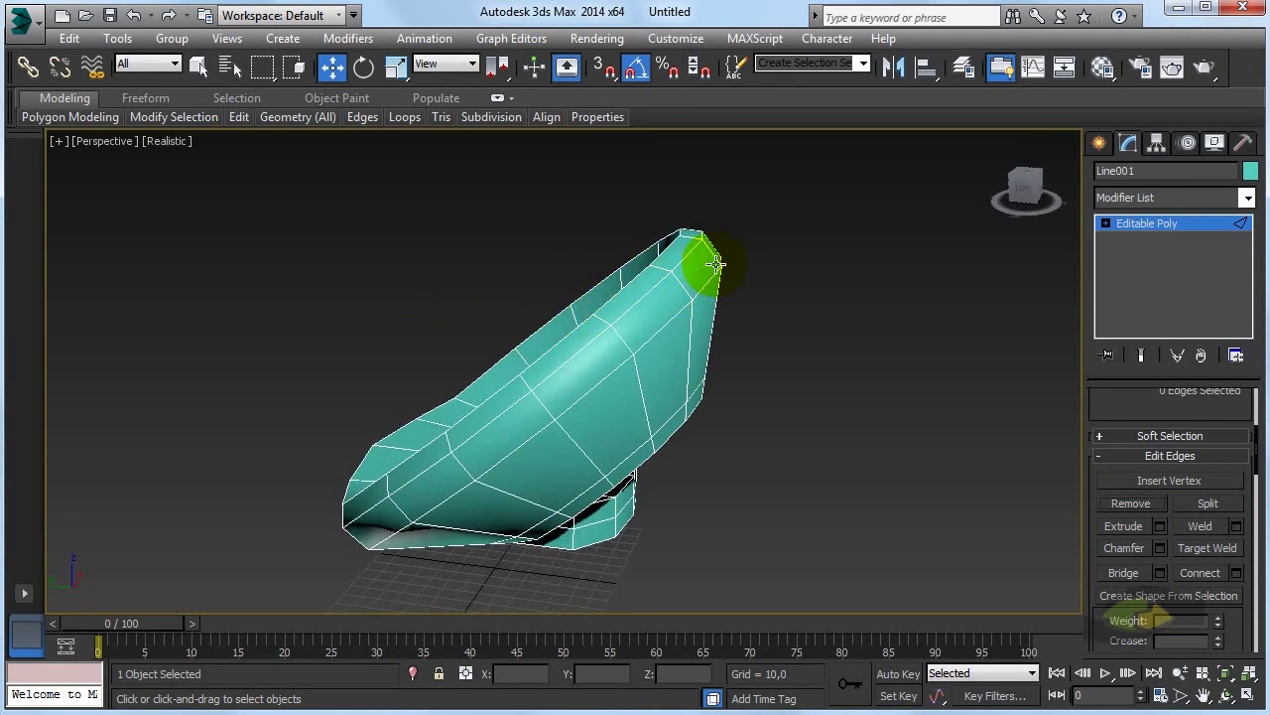
# Step: Select a ring of edges around the seat and connect it with a new edge loop
pyautogui.moveTo(539, 377)
pyautogui.keyDown('alt'); pyautogui.mouseDown(button='middle')
pyautogui.moveTo(524, 377)
pyautogui.moveTo(653, 397)
pyautogui.moveTo(748, 351)
pyautogui.moveTo(817, 352)
pyautogui.moveTo(780, 338)
pyautogui.mouseUp(button='middle'); pyautogui.keyUp('alt')
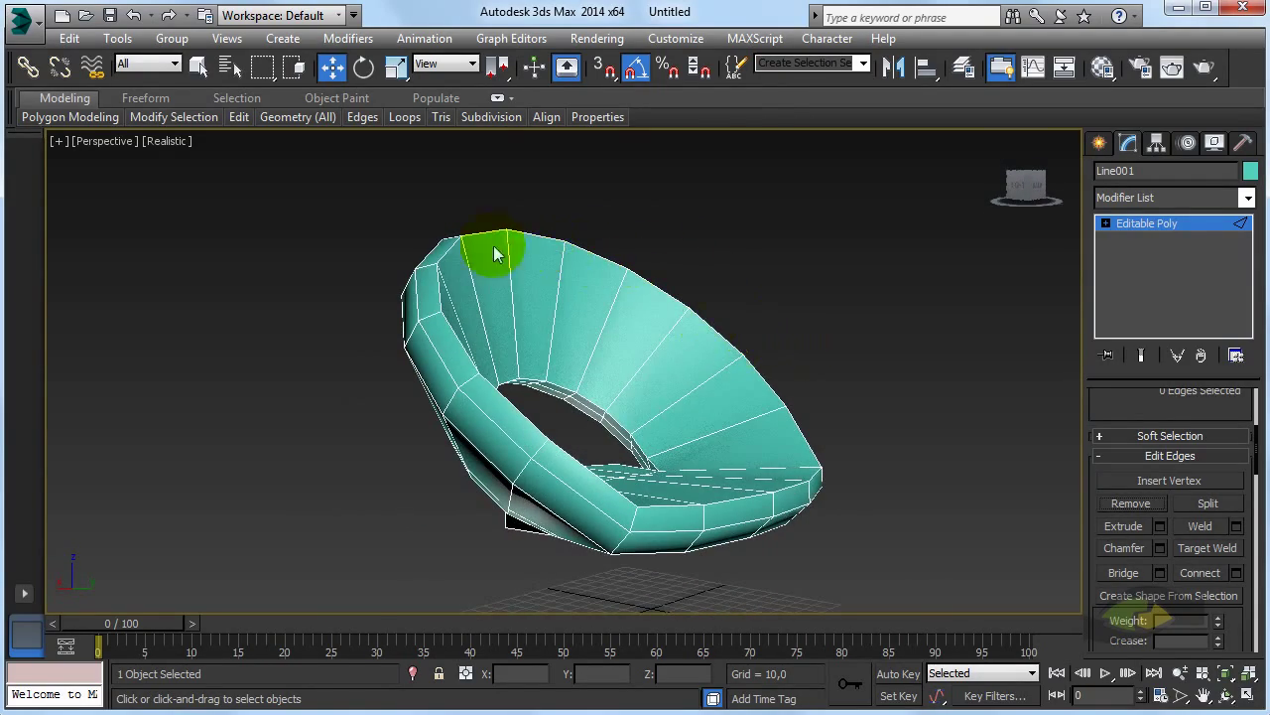
pyautogui.keyDown('alt'); pyautogui.moveTo(814, 388); pyautogui.dragTo(729, 414, button='middle'); pyautogui.keyUp('alt')
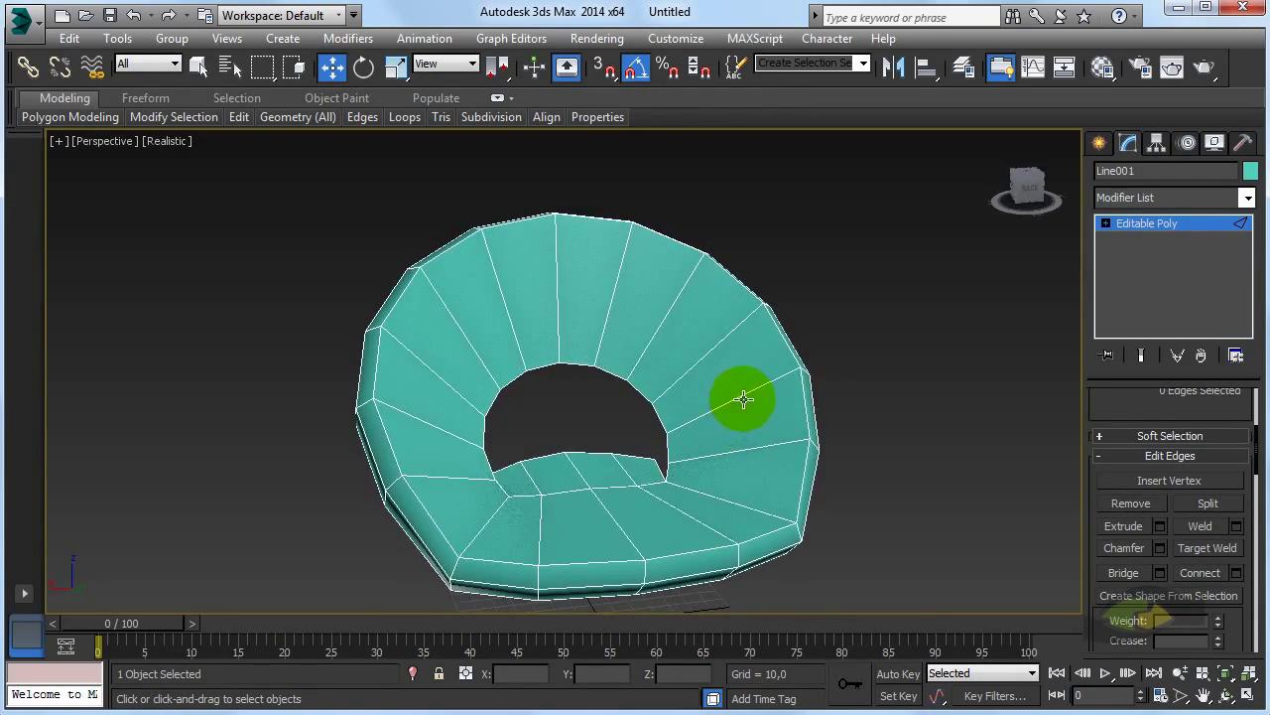
pyautogui.click(744, 399)
pyautogui.moveTo(1128, 419); pyautogui.dragTo(1132, 560)
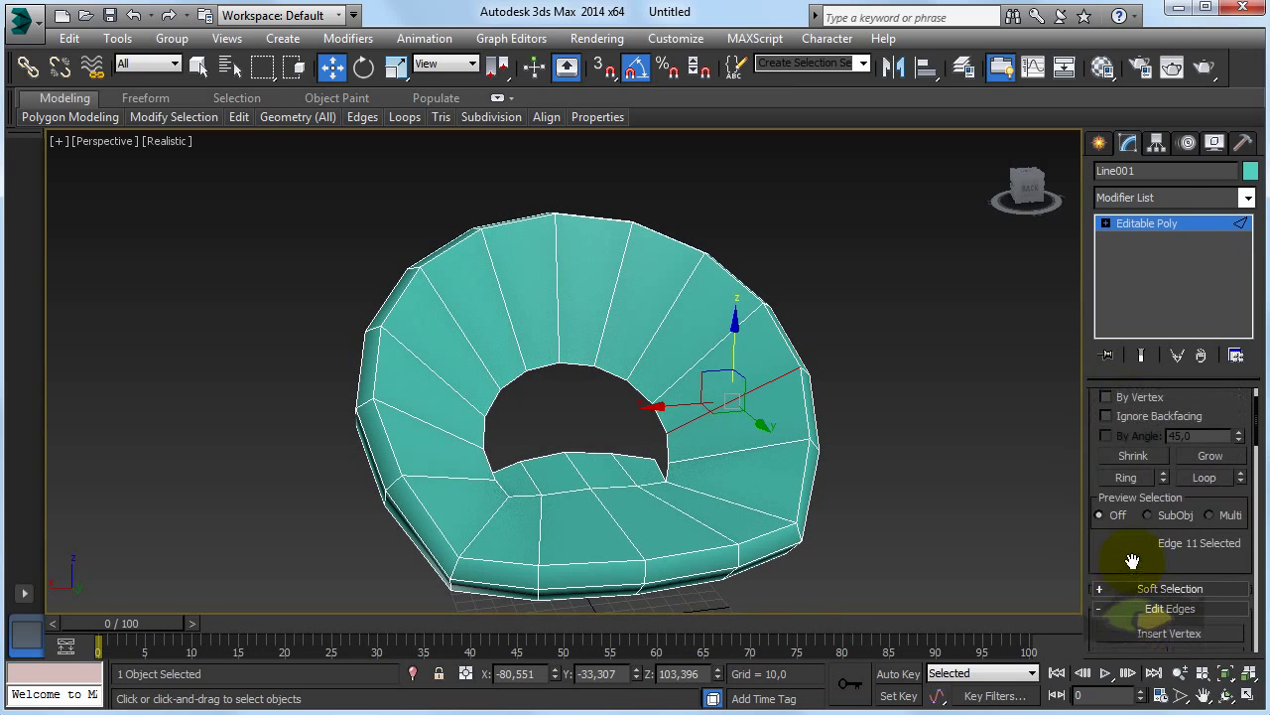
pyautogui.click(1124, 480)
pyautogui.scroll(-5, 1129, 531)
pyautogui.click(1203, 422)
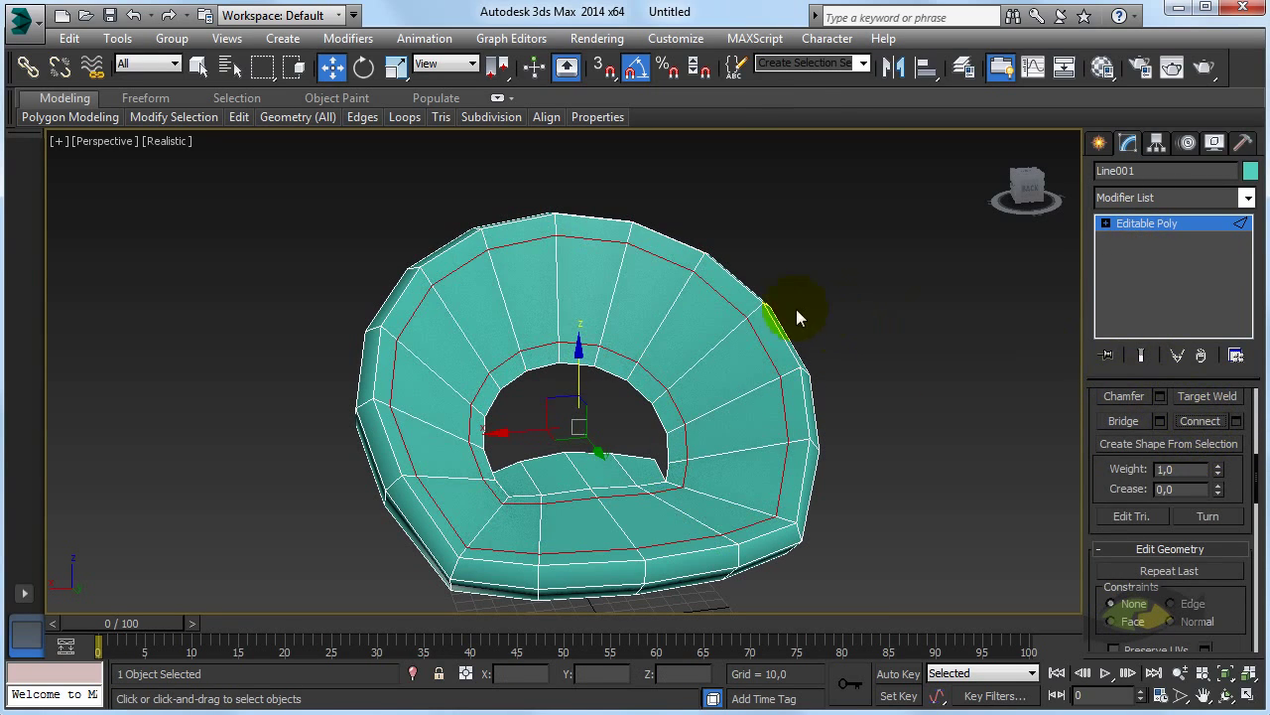
# Step: Select the full edge loops along the seat rims and remove them from the shell
pyautogui.click(752, 294)
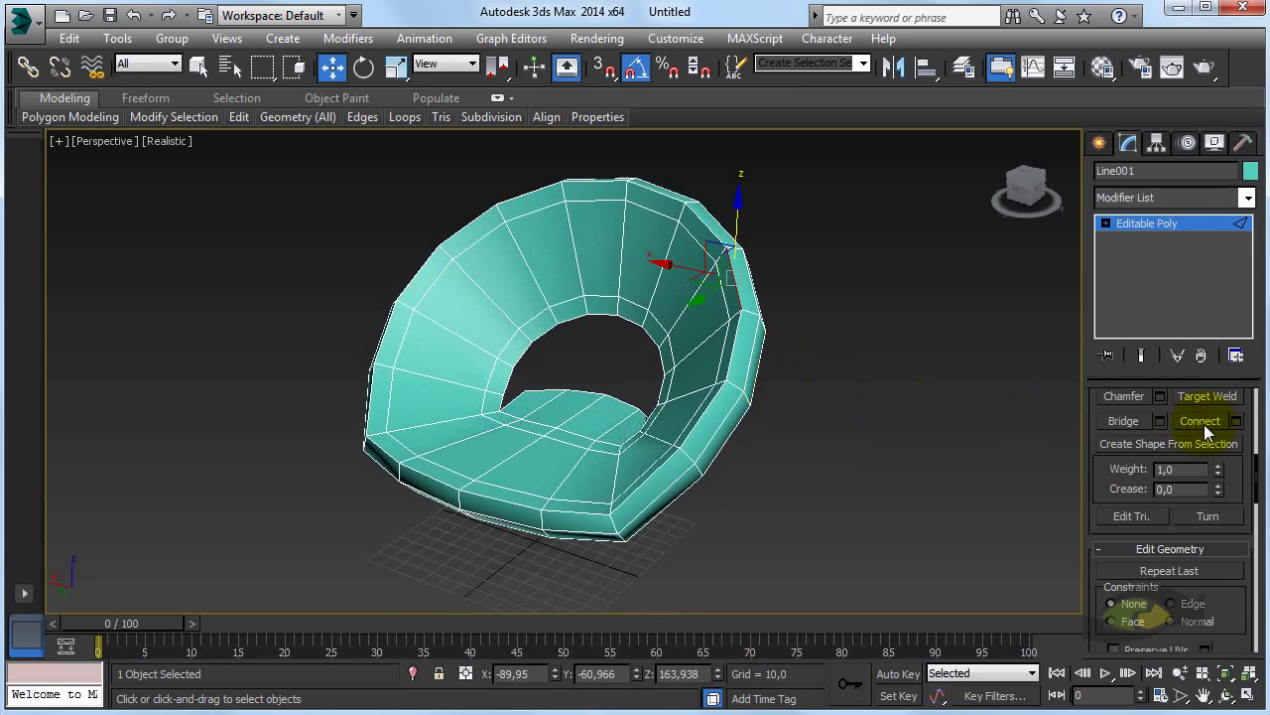
pyautogui.scroll(5, 1122, 476)
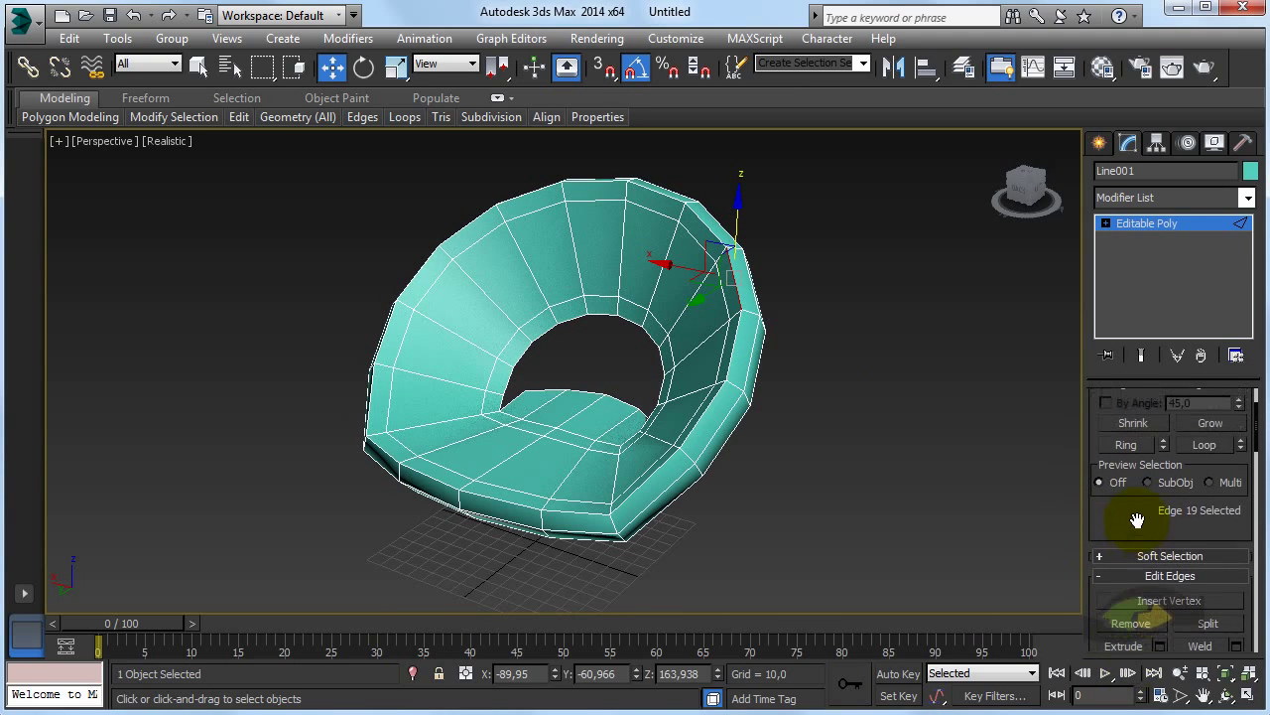
pyautogui.click(1207, 442)
pyautogui.moveTo(1120, 530)
pyautogui.mouseDown()
pyautogui.moveTo(1132, 315)
pyautogui.moveTo(1143, 414)
pyautogui.mouseUp()
pyautogui.scroll(2, 894, 431)
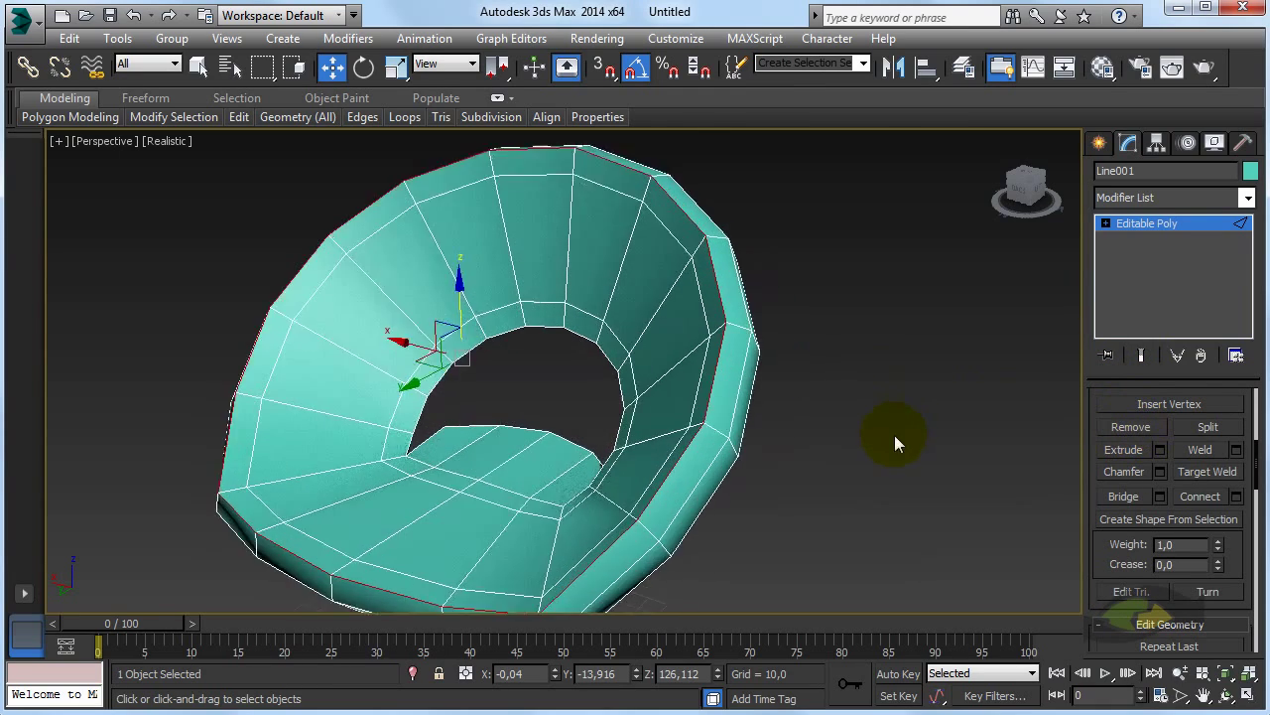
pyautogui.scroll(2, 891, 431)
pyautogui.scroll(2, 845, 422)
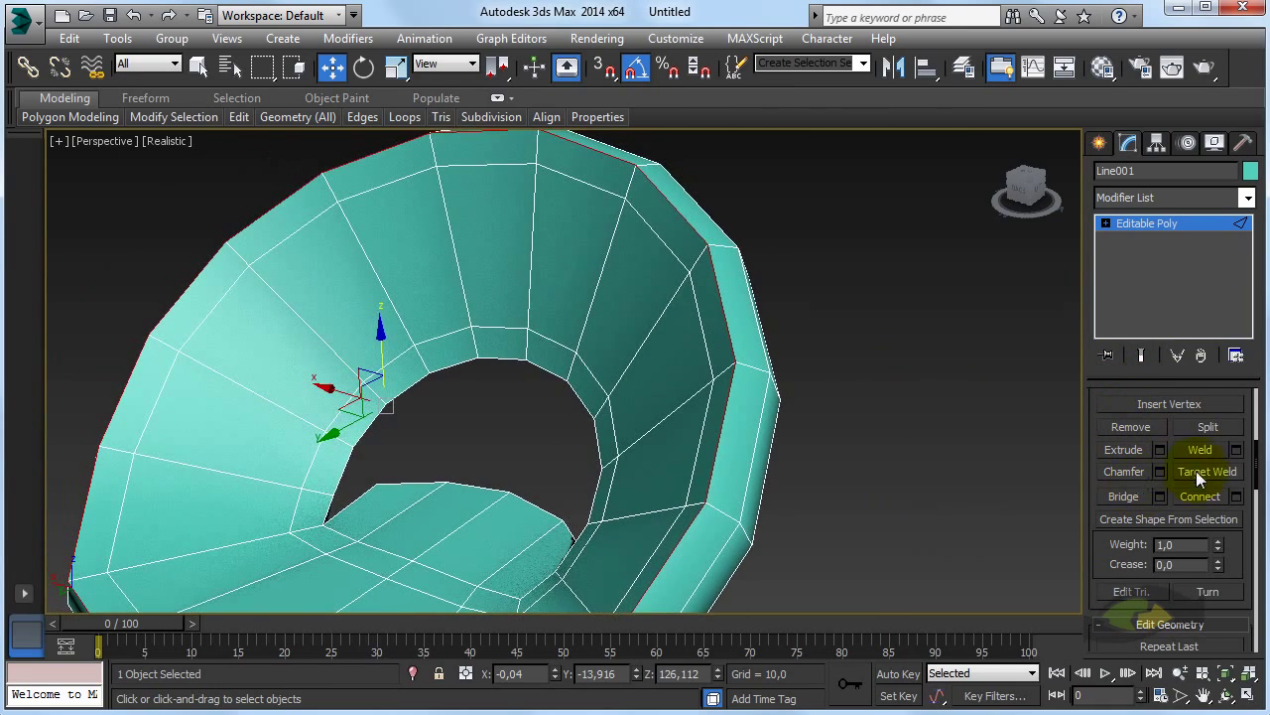
pyautogui.click(1133, 426)
pyautogui.keyDown('alt'); pyautogui.moveTo(993, 407); pyautogui.dragTo(921, 393, button='middle'); pyautogui.keyUp('alt')
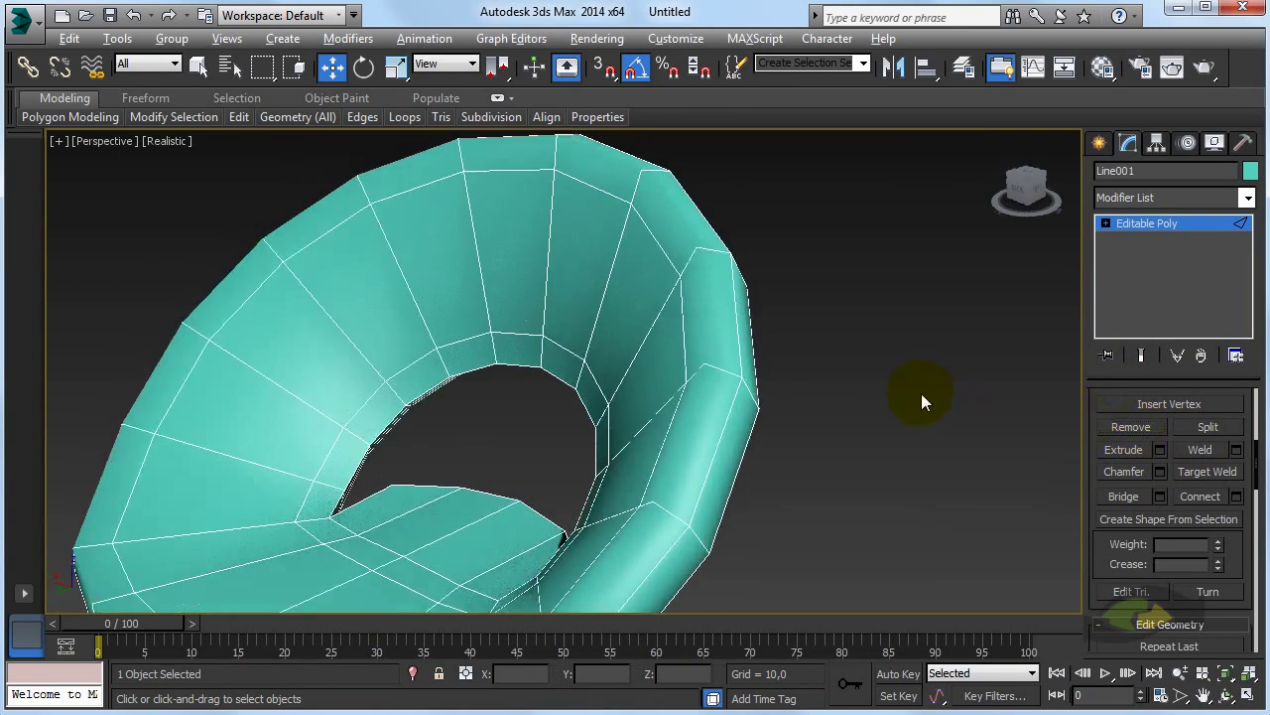
pyautogui.click(1104, 224)
# Step: Check a rim vertex at Vertex level, undo that selection, and go back to Edge level
pyautogui.click(1151, 239)
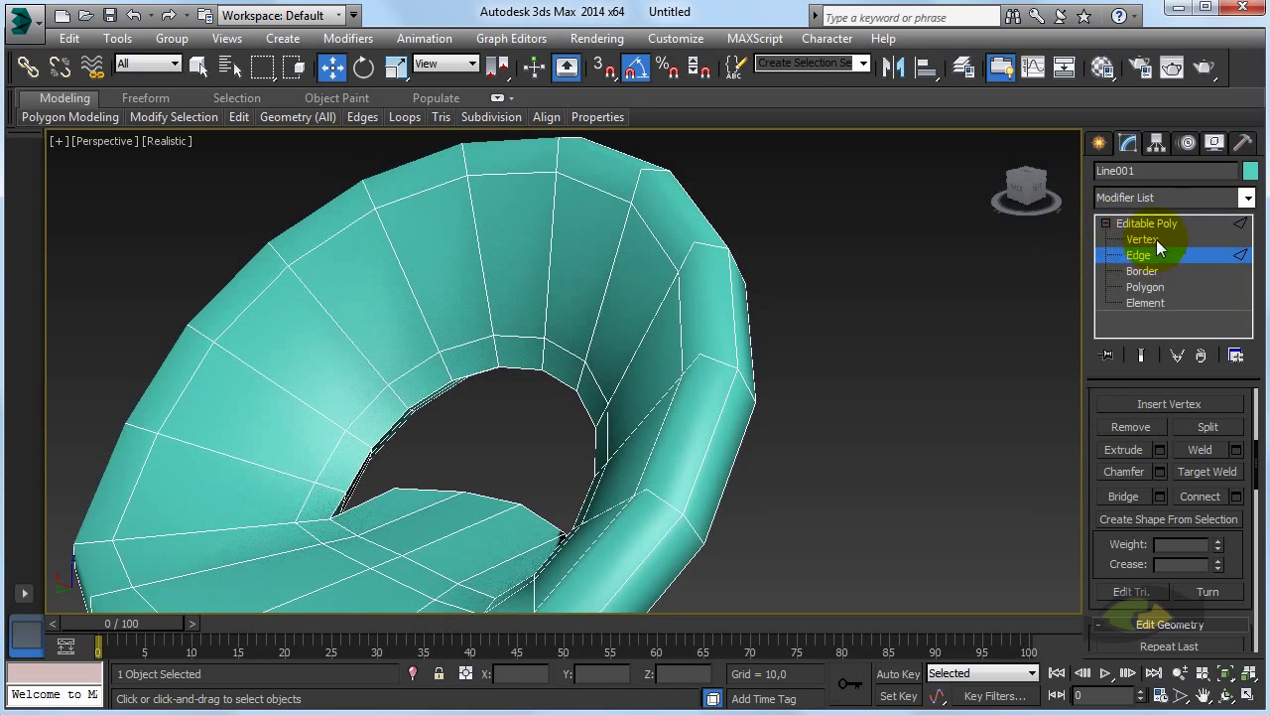
pyautogui.click(702, 354)
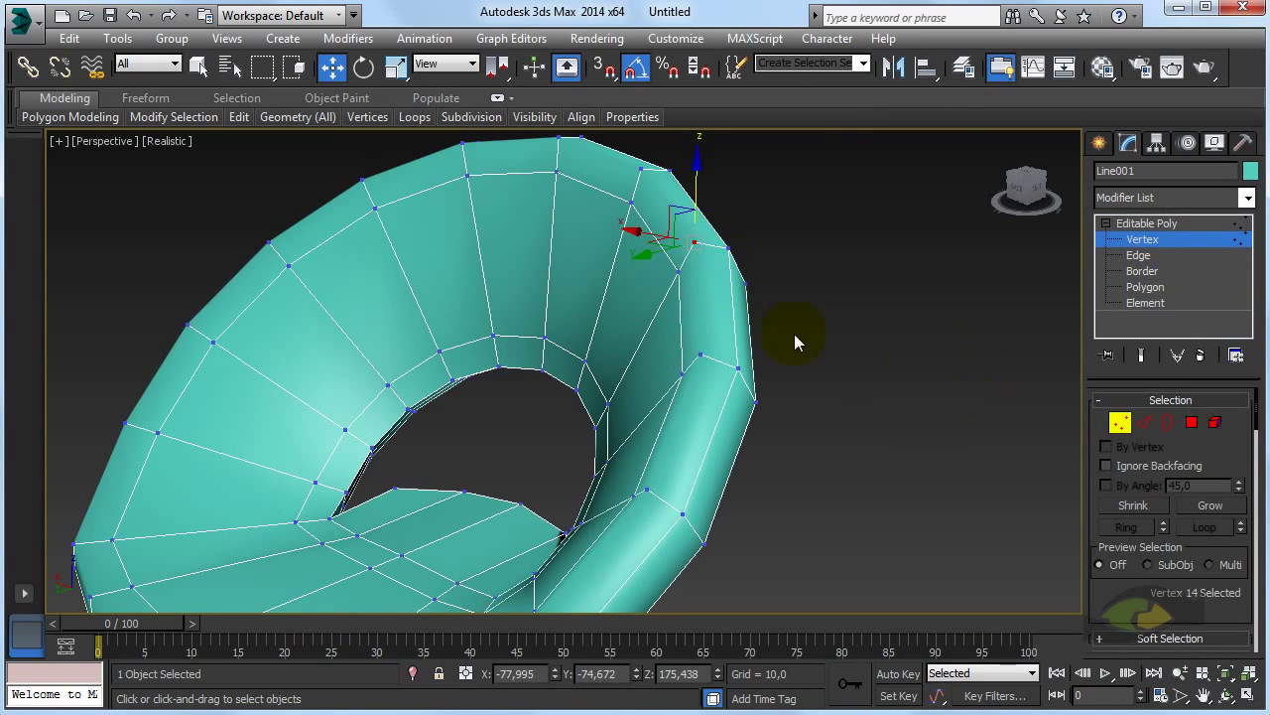
pyautogui.hotkey('ctrl', 'z')
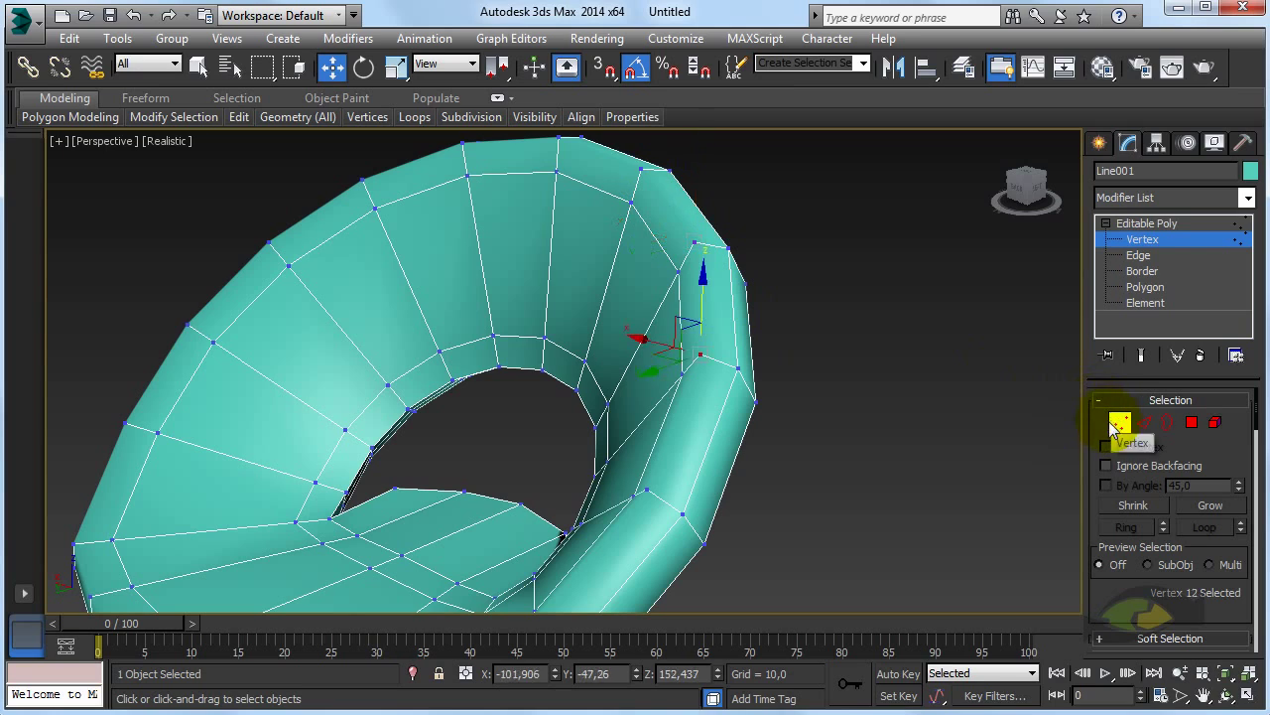
pyautogui.moveTo(1023, 427)
pyautogui.keyDown('alt'); pyautogui.mouseDown(button='middle')
pyautogui.moveTo(915, 429)
pyautogui.moveTo(897, 454)
pyautogui.mouseUp(button='middle'); pyautogui.keyUp('alt')
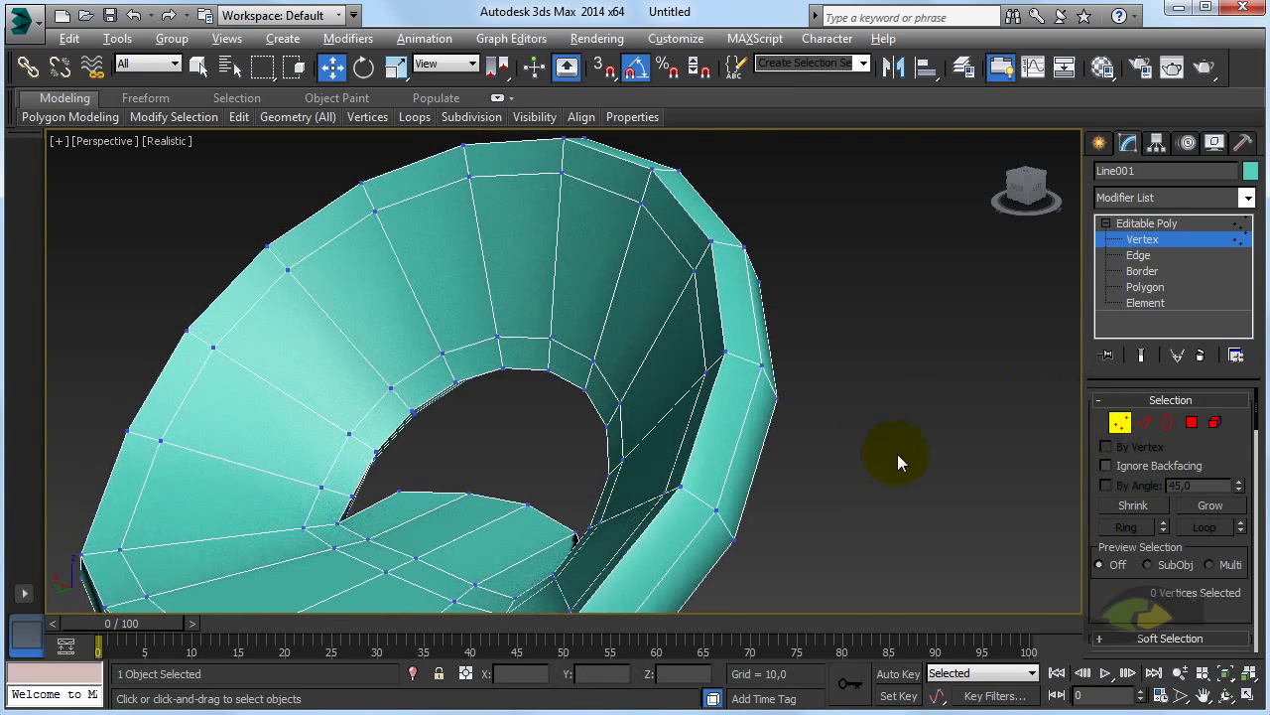
pyautogui.click(1147, 423)
pyautogui.moveTo(1131, 588); pyautogui.dragTo(1132, 457)
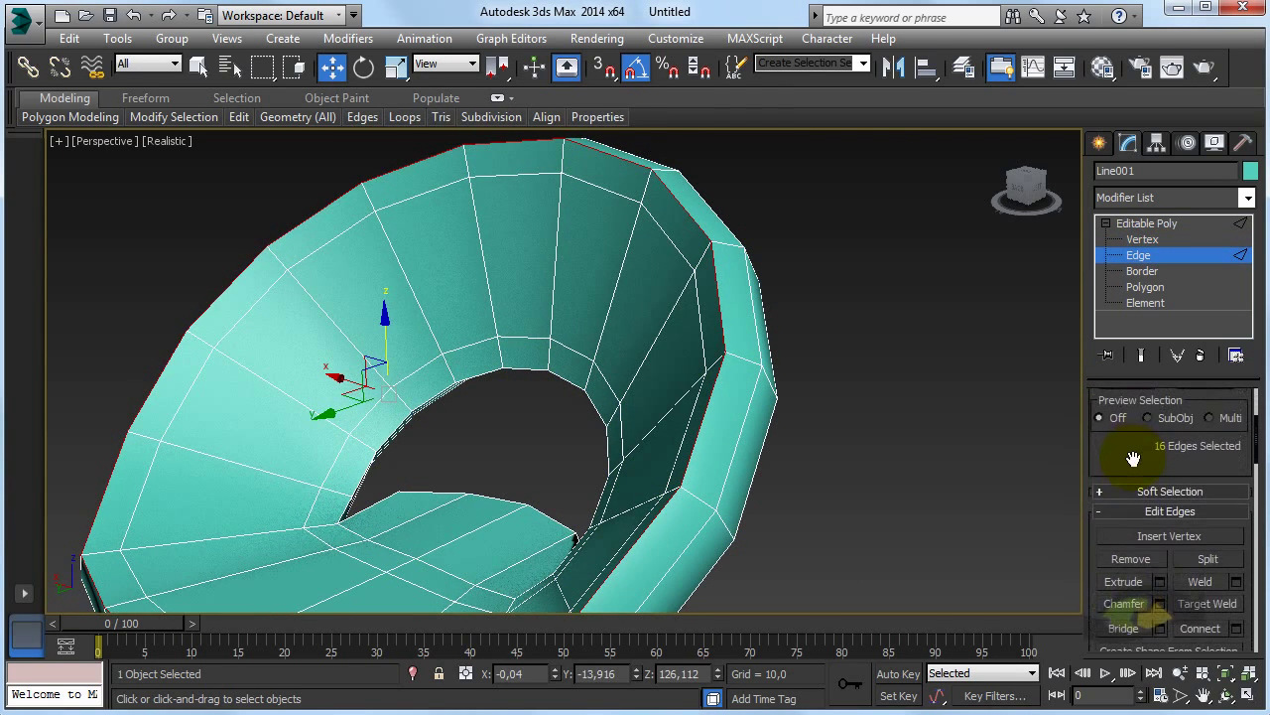
# Step: Remove the 16 selected edges and inspect the shell's underside
pyautogui.click(1136, 563)
pyautogui.keyDown('alt'); pyautogui.moveTo(822, 437); pyautogui.dragTo(701, 245, button='middle'); pyautogui.keyUp('alt')
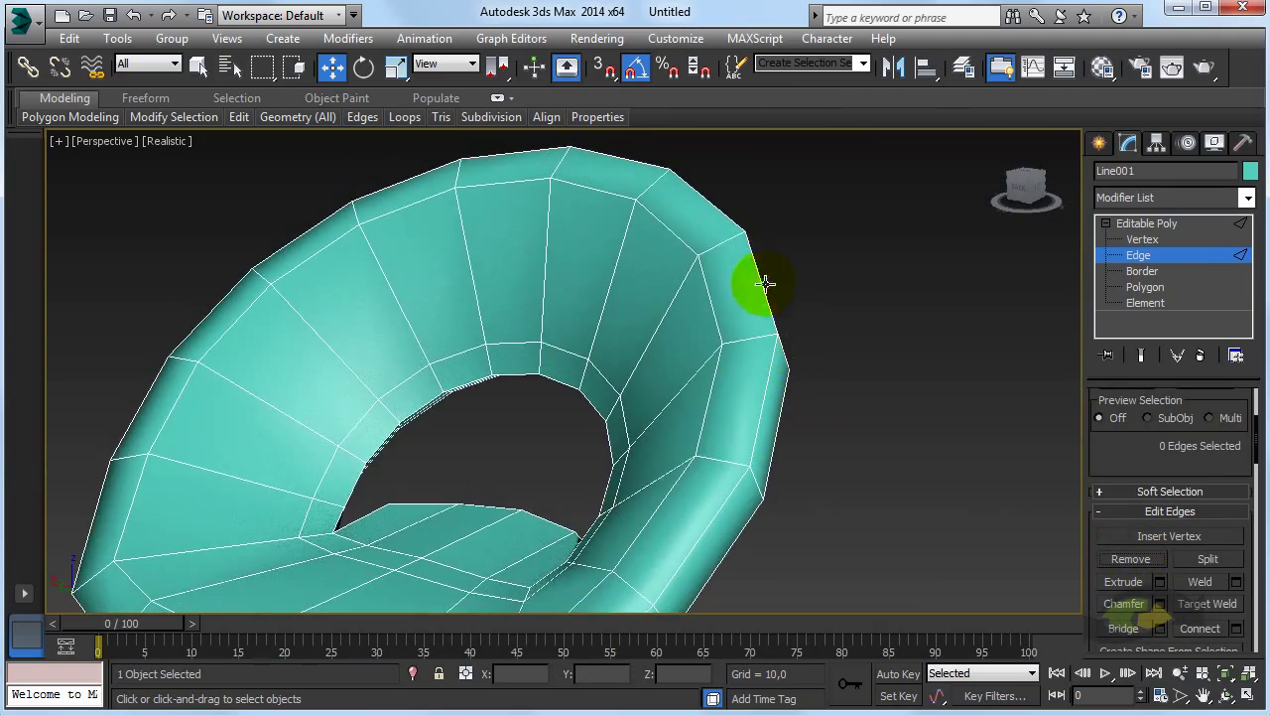
pyautogui.moveTo(738, 340)
pyautogui.keyDown('alt'); pyautogui.mouseDown(button='middle')
pyautogui.moveTo(823, 348)
pyautogui.moveTo(907, 331)
pyautogui.moveTo(751, 395)
pyautogui.moveTo(728, 241)
pyautogui.moveTo(704, 384)
pyautogui.moveTo(530, 431)
pyautogui.moveTo(547, 369)
pyautogui.moveTo(567, 431)
pyautogui.mouseUp(button='middle'); pyautogui.keyUp('alt')
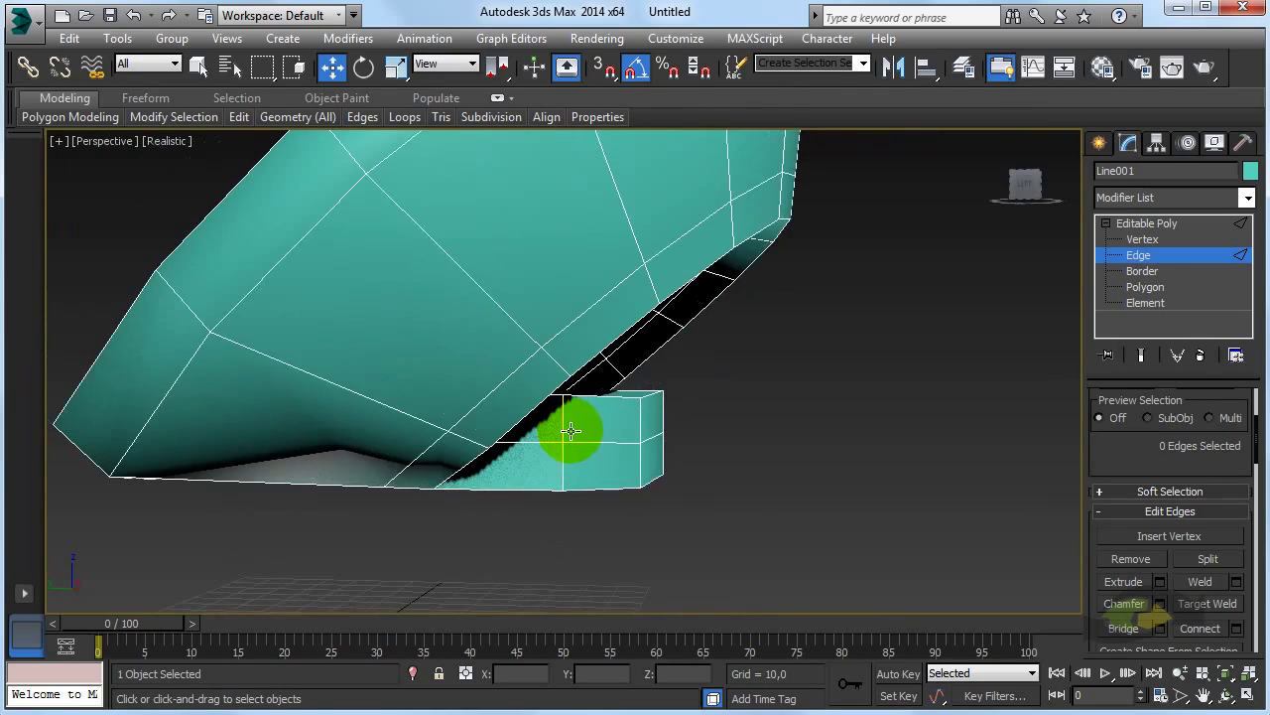
# Step: Compare the shell against the blue ring chair reference photo
pyautogui.hotkey('alt', 'Tab')
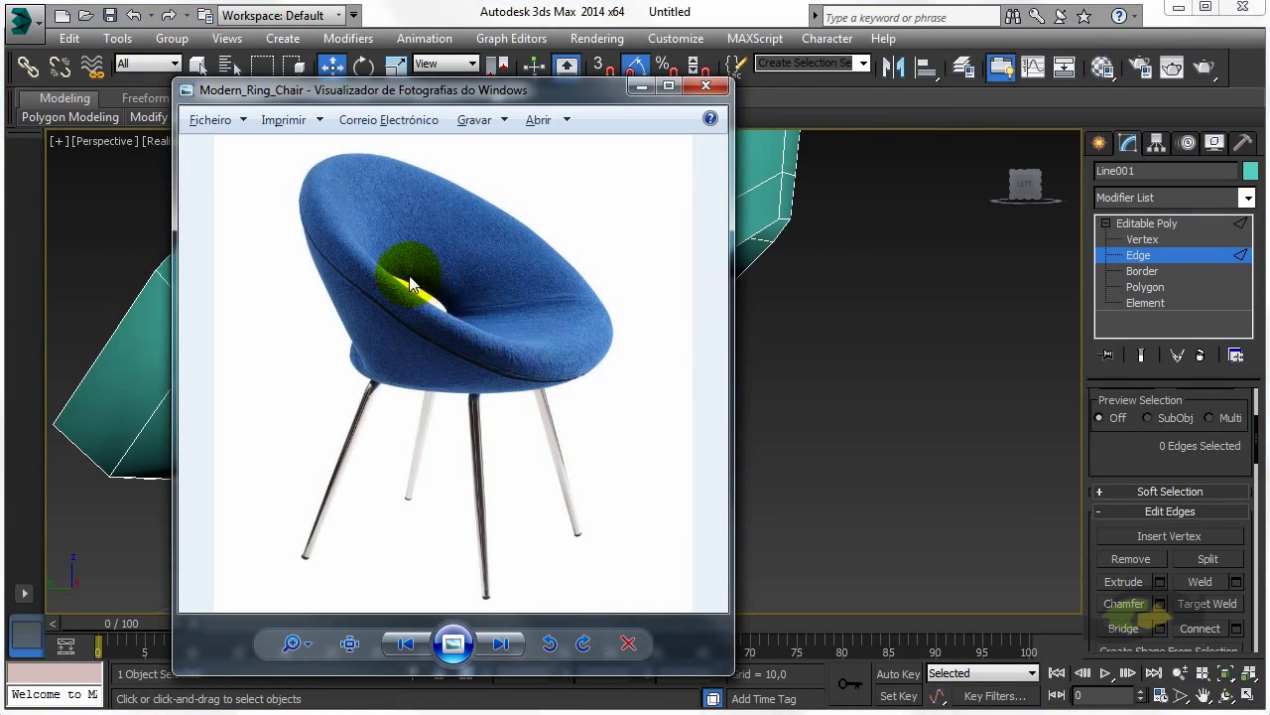
pyautogui.hotkey('alt', 'Tab')
pyautogui.moveTo(609, 431)
pyautogui.keyDown('alt'); pyautogui.mouseDown(button='middle')
pyautogui.moveTo(482, 351)
pyautogui.moveTo(417, 384)
pyautogui.moveTo(397, 370)
pyautogui.moveTo(462, 368)
pyautogui.moveTo(460, 334)
pyautogui.moveTo(425, 374)
pyautogui.moveTo(455, 359)
pyautogui.moveTo(467, 326)
pyautogui.moveTo(476, 460)
pyautogui.moveTo(496, 235)
pyautogui.mouseUp(button='middle'); pyautogui.keyUp('alt')
# Step: Select the edge loop around the inside of the opening with Loop and remove it
pyautogui.moveTo(406, 404)
pyautogui.keyDown('alt'); pyautogui.mouseDown(button='middle')
pyautogui.moveTo(497, 363)
pyautogui.moveTo(439, 391)
pyautogui.mouseUp(button='middle'); pyautogui.keyUp('alt')
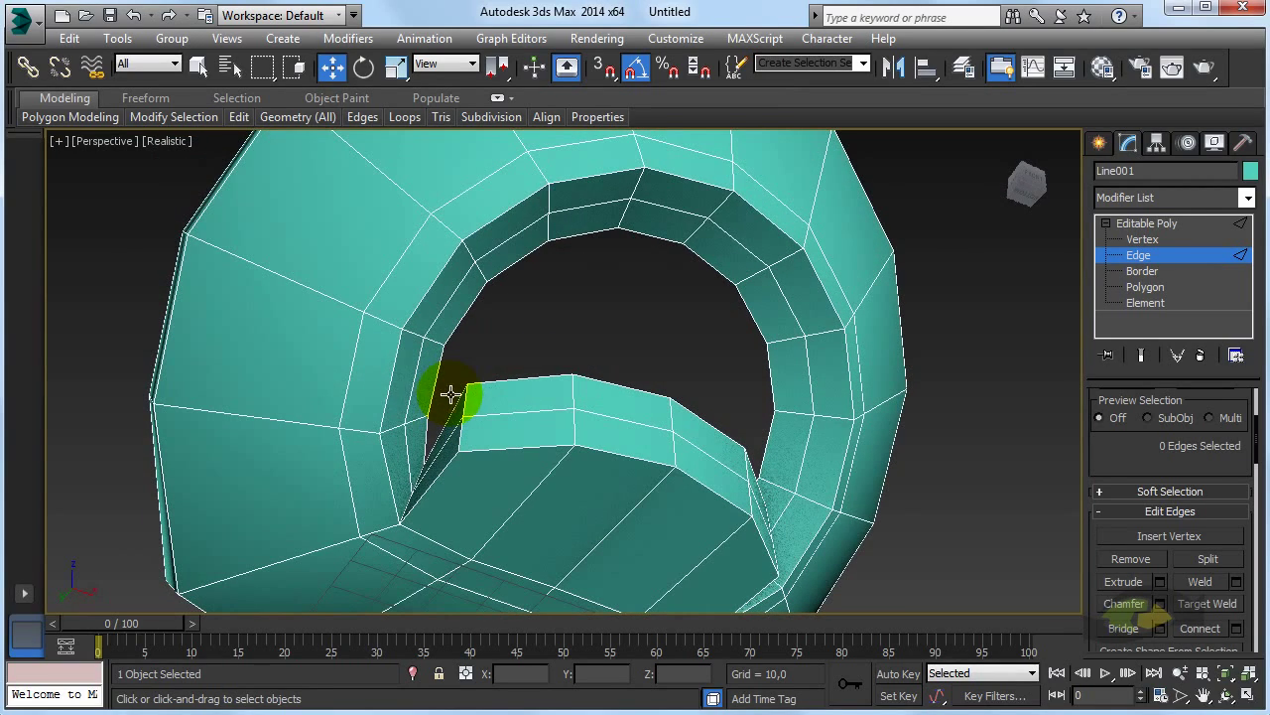
pyautogui.click(394, 385)
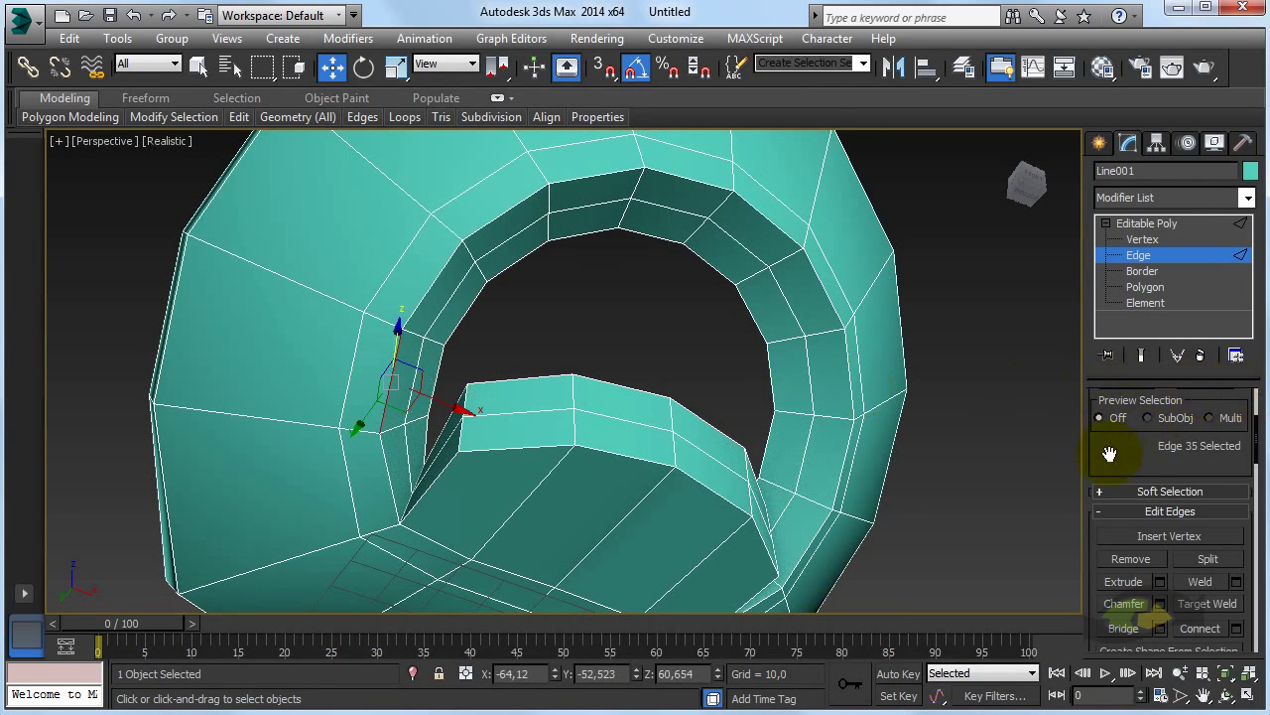
pyautogui.moveTo(1110, 454)
pyautogui.mouseDown()
pyautogui.moveTo(1128, 558)
pyautogui.moveTo(1128, 398)
pyautogui.mouseUp()
pyautogui.click(1204, 487)
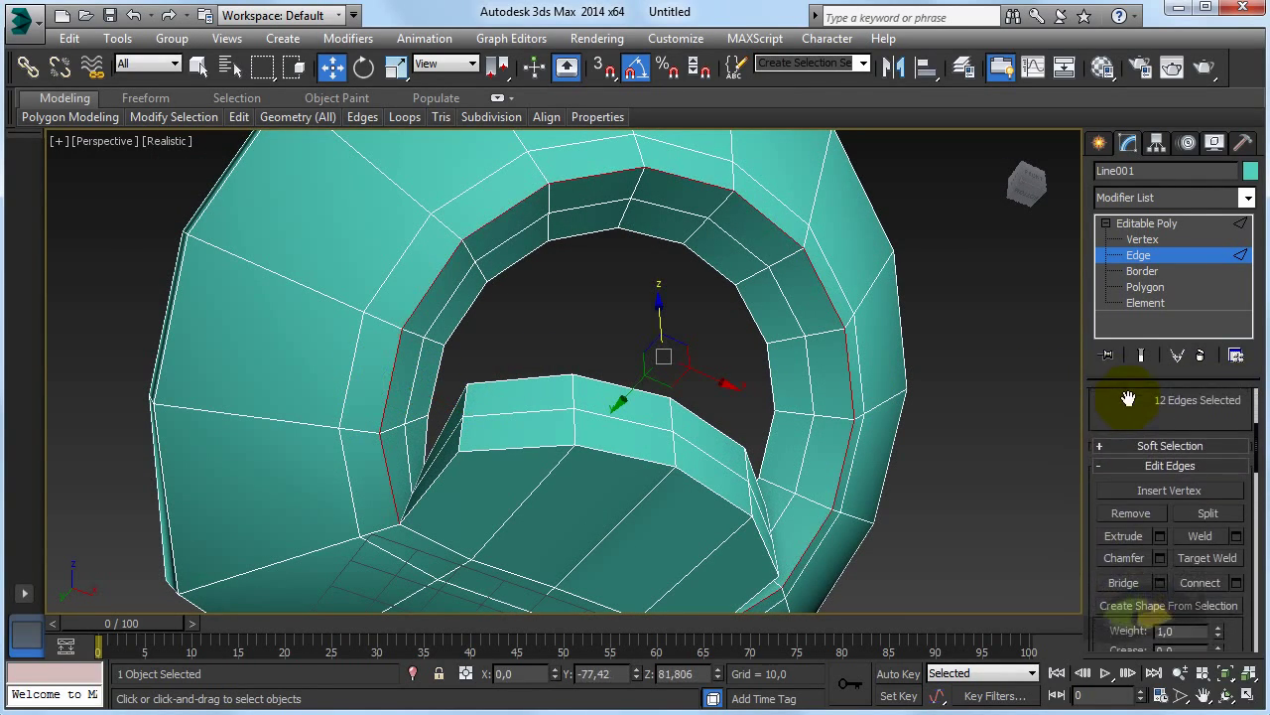
pyautogui.click(1129, 512)
pyautogui.moveTo(661, 414)
pyautogui.keyDown('alt'); pyautogui.mouseDown(button='middle')
pyautogui.moveTo(655, 400)
pyautogui.moveTo(718, 433)
pyautogui.moveTo(602, 383)
pyautogui.moveTo(590, 420)
pyautogui.moveTo(644, 307)
pyautogui.mouseUp(button='middle'); pyautogui.keyUp('alt')
pyautogui.click(417, 432)
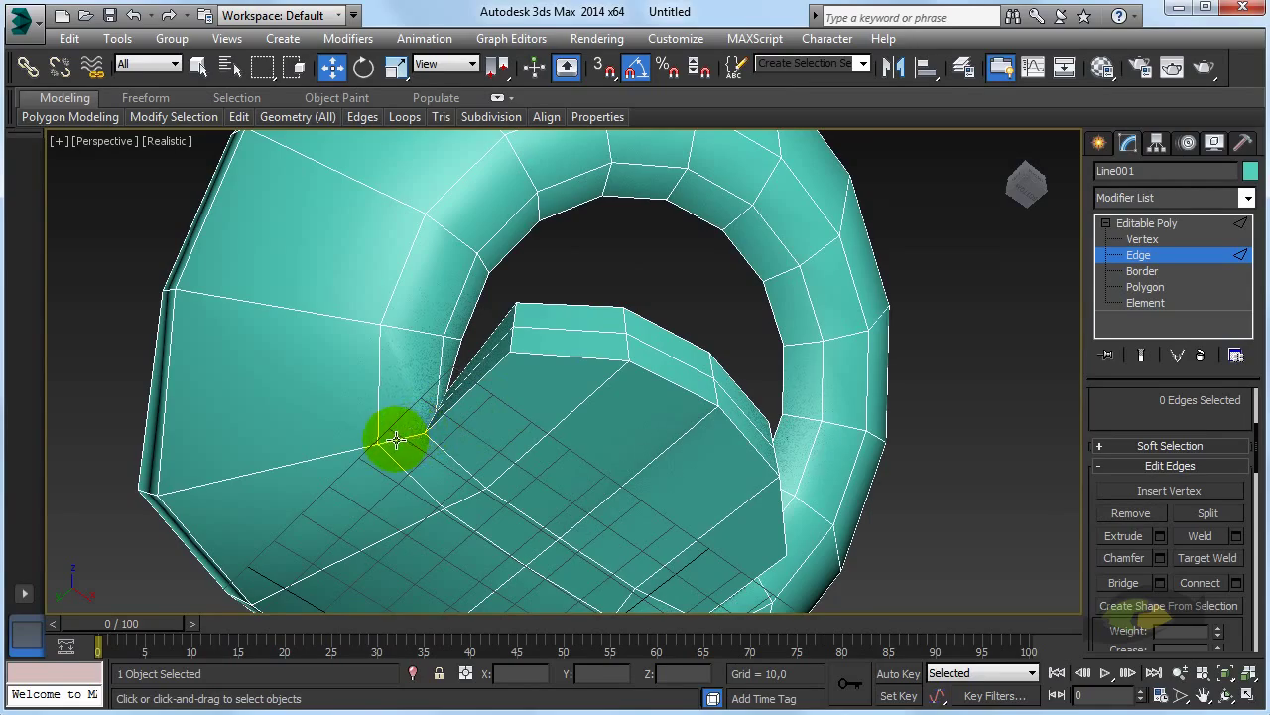
pyautogui.moveTo(396, 439); pyautogui.dragTo(411, 357, button='middle')
# Step: In Vertex mode, Target Weld two stray vertices onto their neighbours
pyautogui.click(1141, 239)
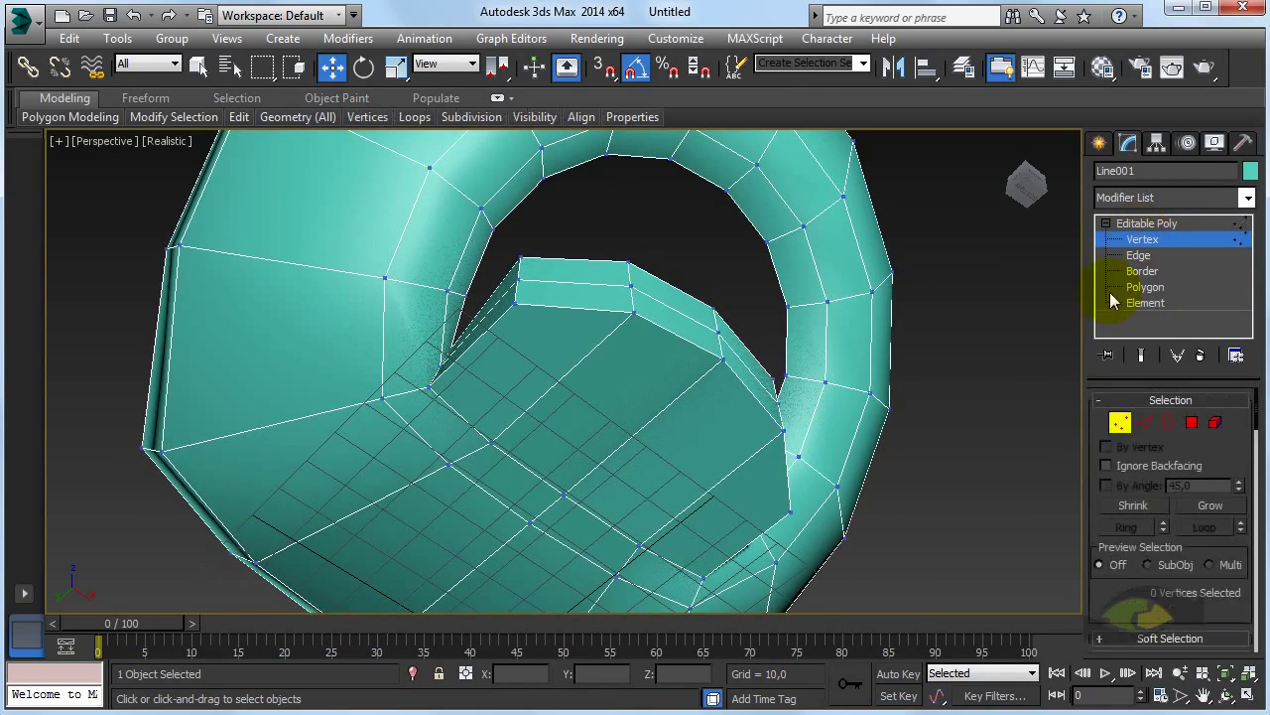
pyautogui.click(658, 377)
pyautogui.moveTo(1129, 593); pyautogui.dragTo(1128, 534)
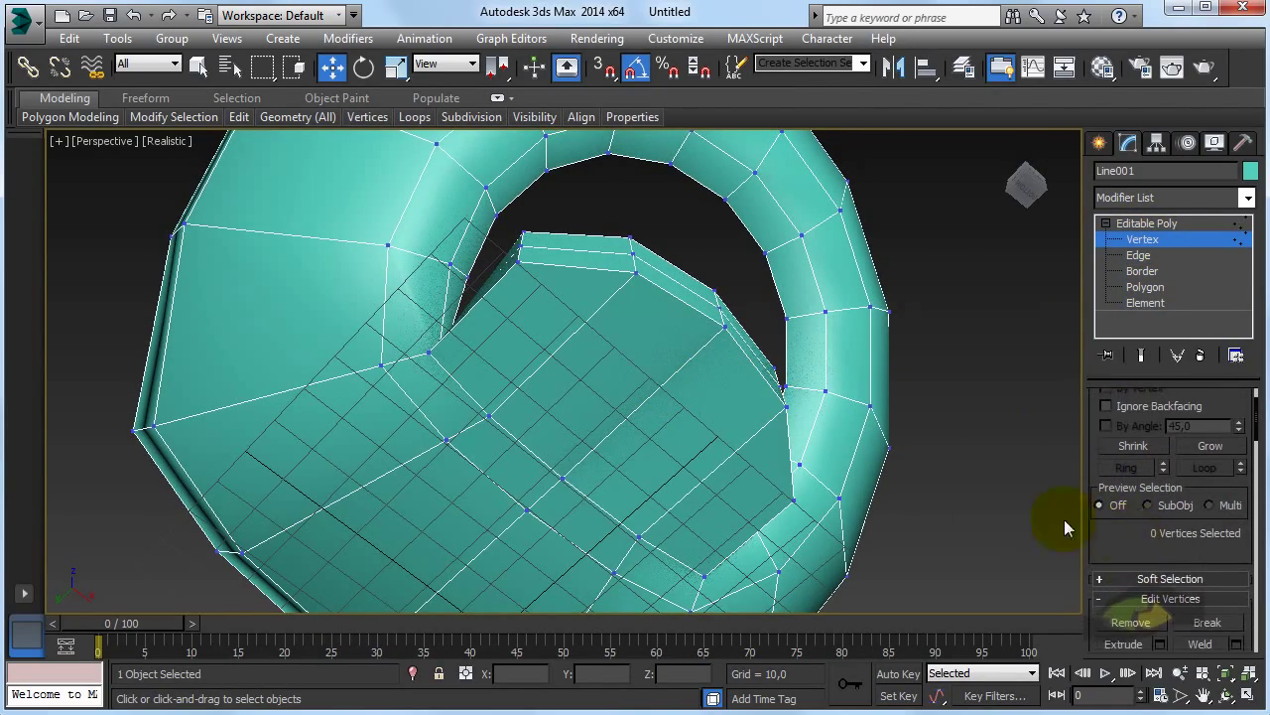
pyautogui.moveTo(694, 397); pyautogui.dragTo(691, 408, button='middle')
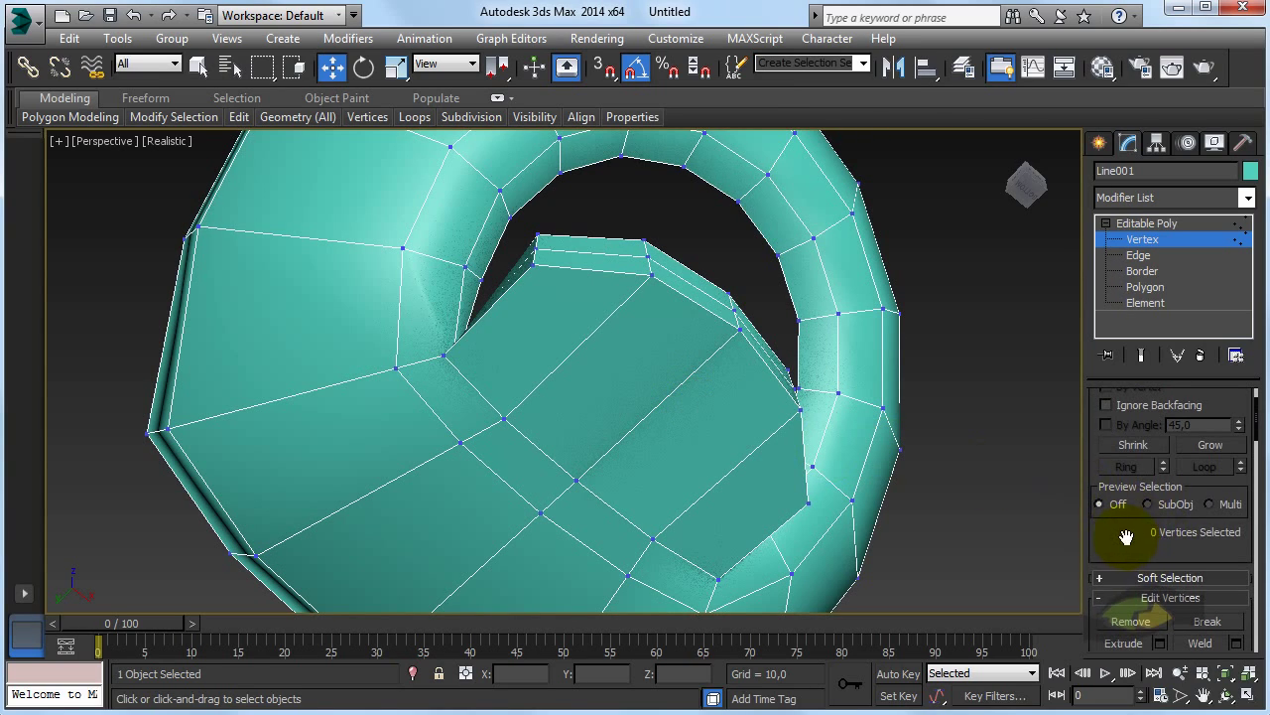
pyautogui.moveTo(1121, 528); pyautogui.dragTo(1135, 383)
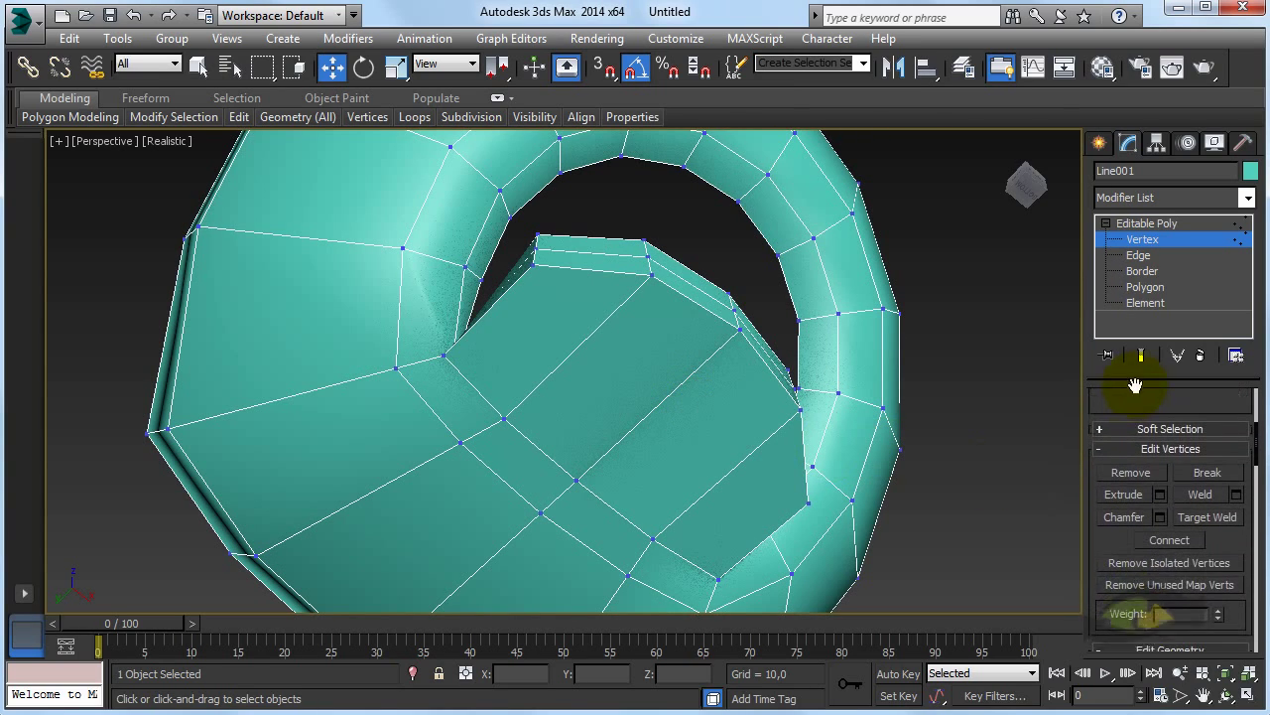
pyautogui.click(1208, 509)
pyautogui.keyDown('alt'); pyautogui.moveTo(396, 369); pyautogui.dragTo(446, 354, button='middle'); pyautogui.keyUp('alt')
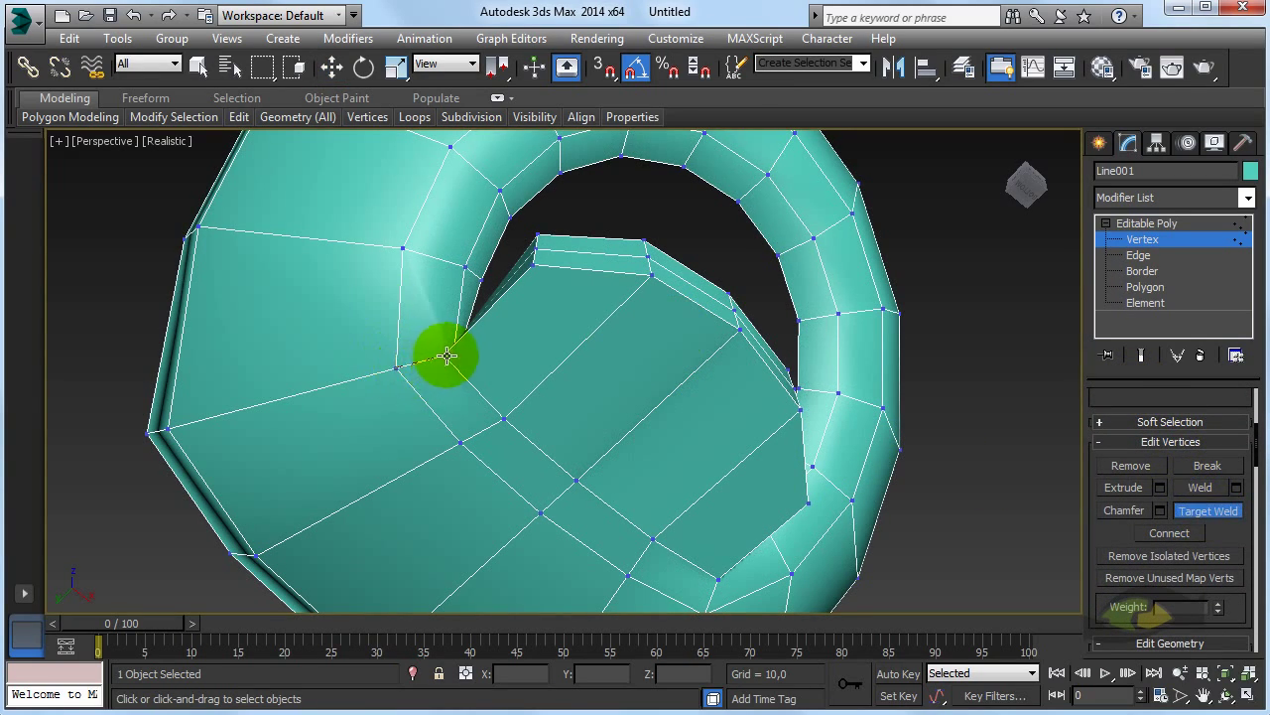
pyautogui.moveTo(643, 397)
pyautogui.keyDown('alt'); pyautogui.mouseDown(button='middle')
pyautogui.moveTo(596, 395)
pyautogui.moveTo(920, 433)
pyautogui.mouseUp(button='middle'); pyautogui.keyUp('alt')
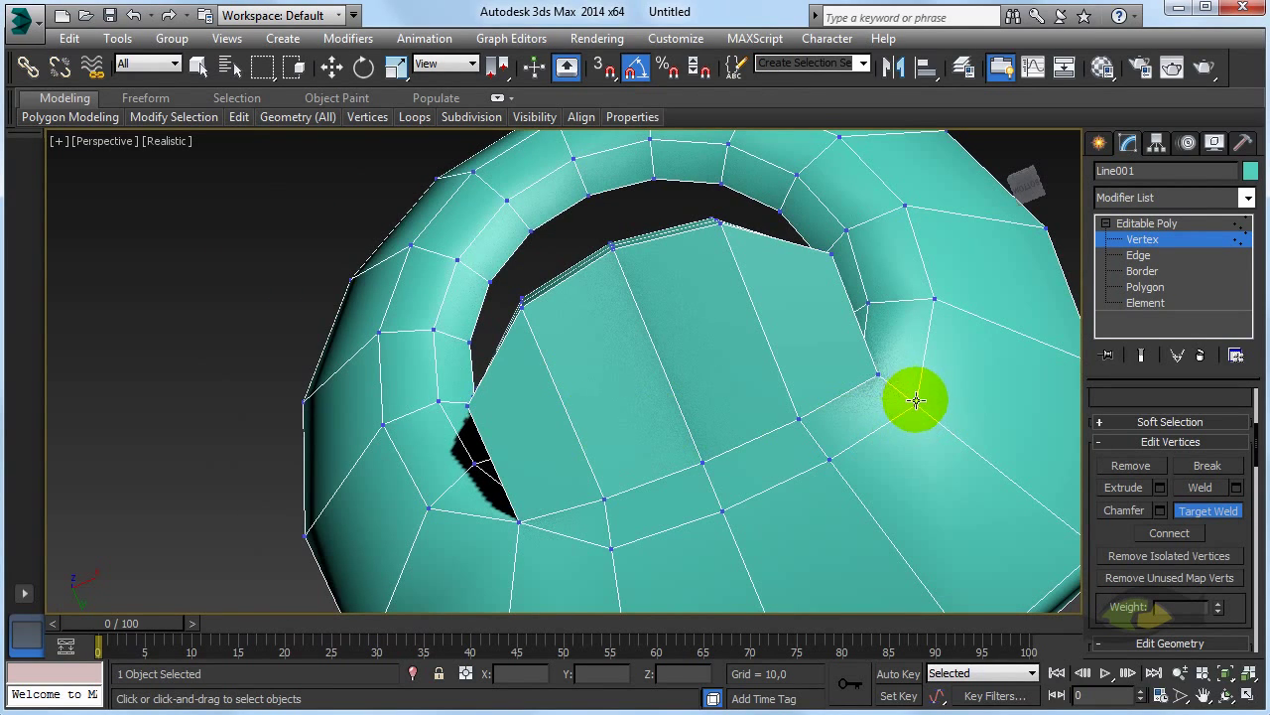
pyautogui.click(915, 400)
pyautogui.click(878, 374)
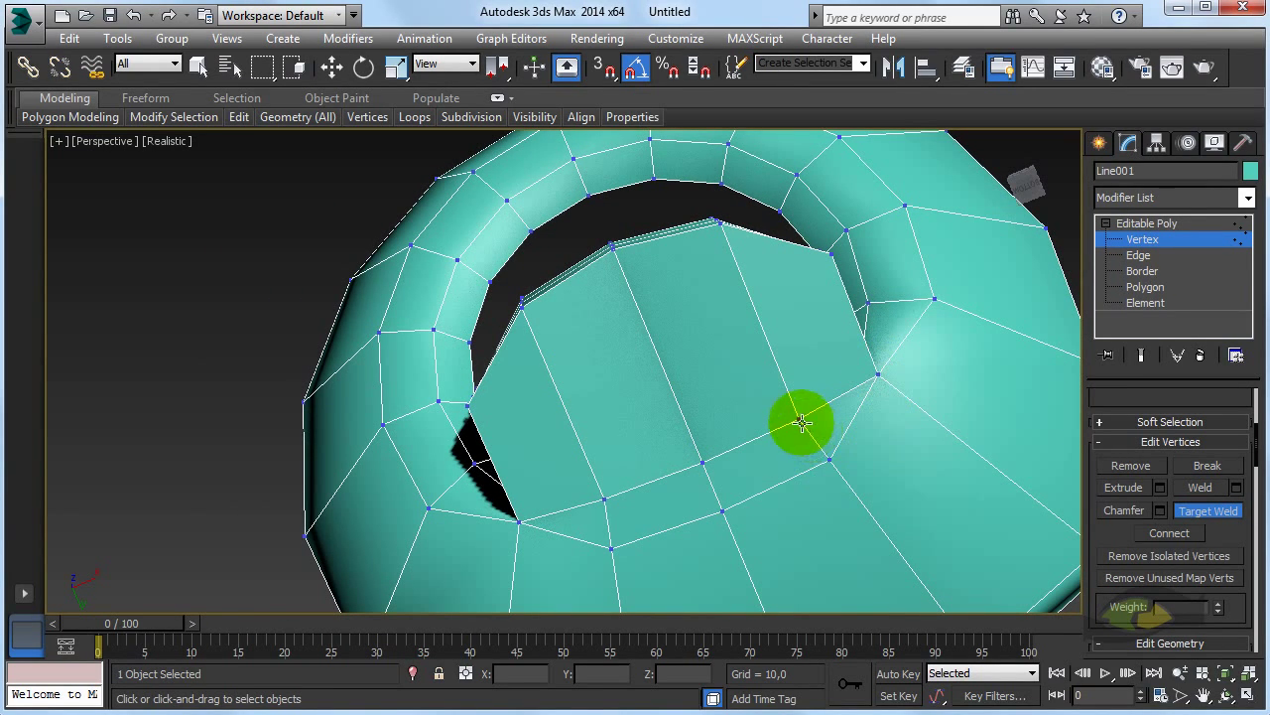
pyautogui.moveTo(802, 423); pyautogui.dragTo(822, 453)
# Step: Target Weld two more seat vertices, including a lower one, onto neighbouring vertices
pyautogui.rightClick(834, 466)
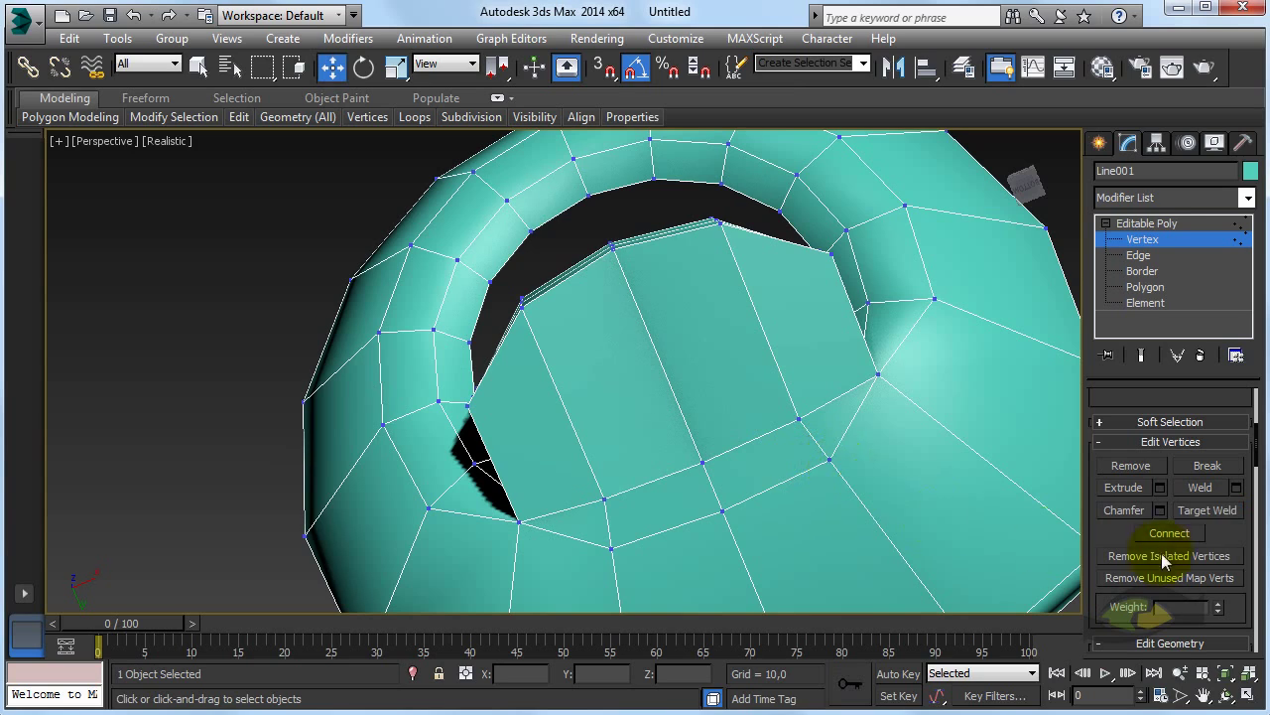
pyautogui.click(1208, 510)
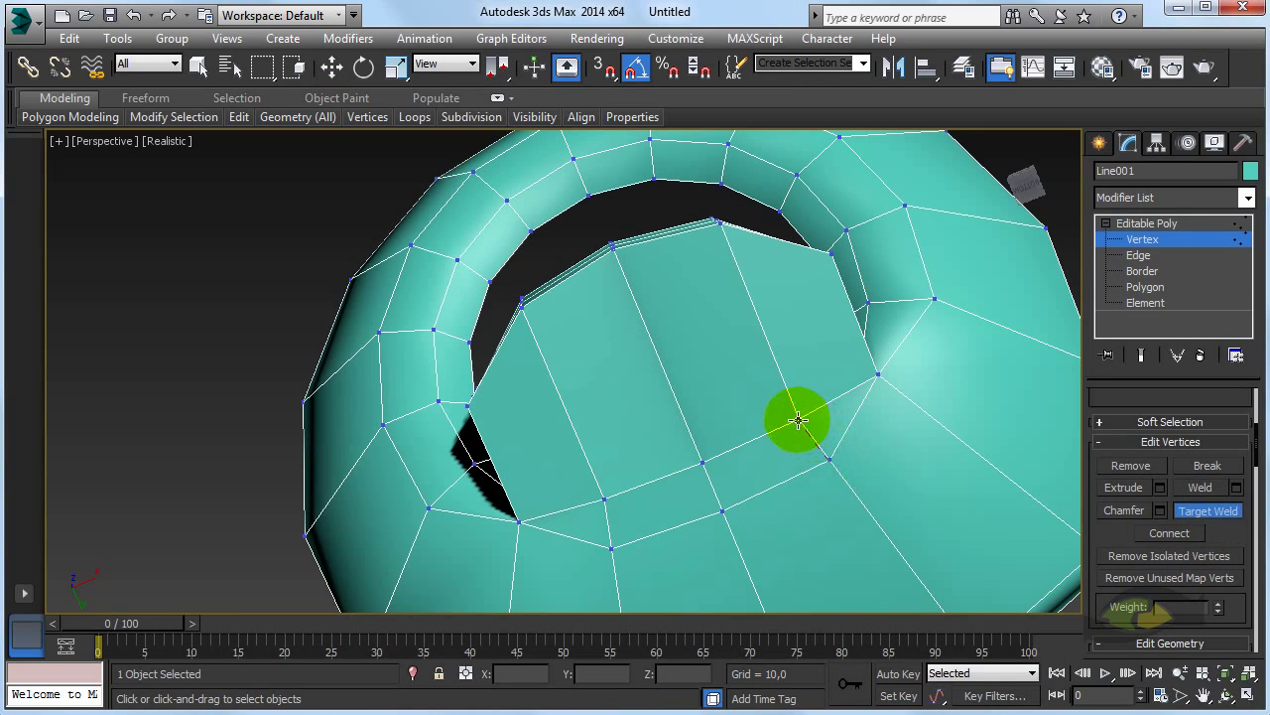
pyautogui.moveTo(830, 461)
pyautogui.mouseDown()
pyautogui.moveTo(734, 510)
pyautogui.moveTo(704, 459)
pyautogui.mouseUp()
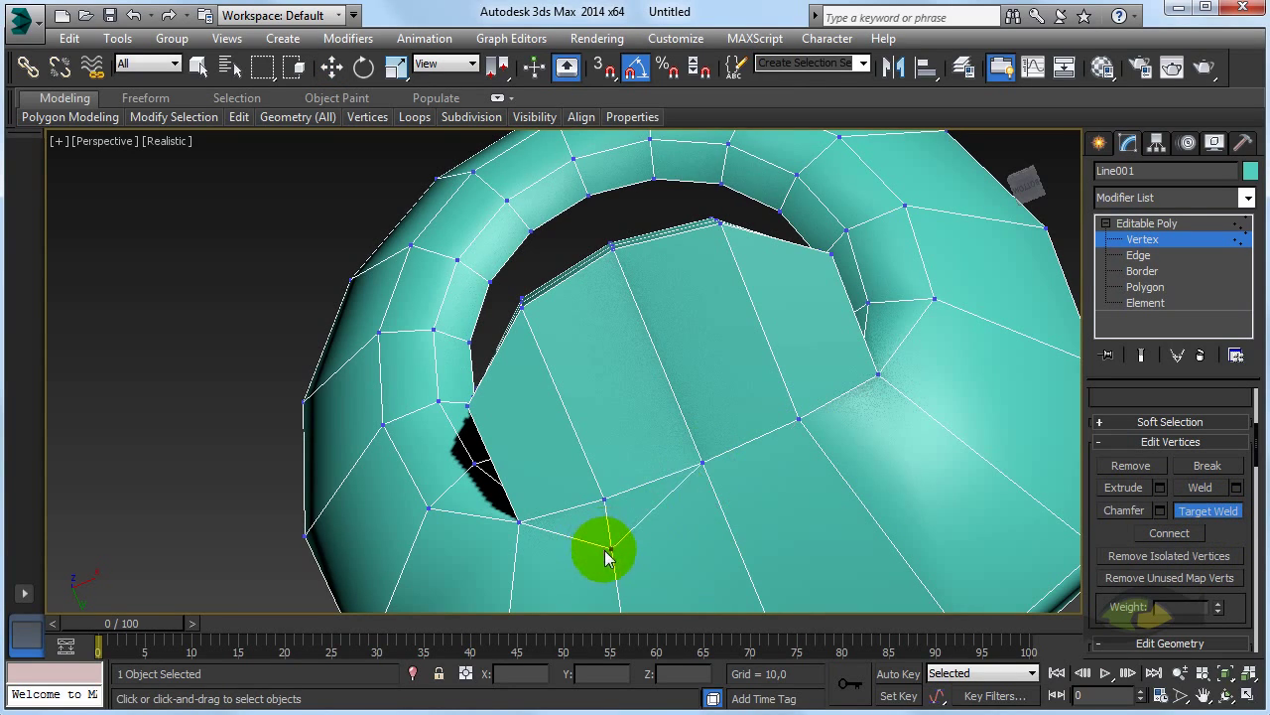
pyautogui.moveTo(610, 550); pyautogui.dragTo(608, 496)
pyautogui.keyDown('alt'); pyautogui.moveTo(607, 500); pyautogui.dragTo(652, 412, button='middle'); pyautogui.keyUp('alt')
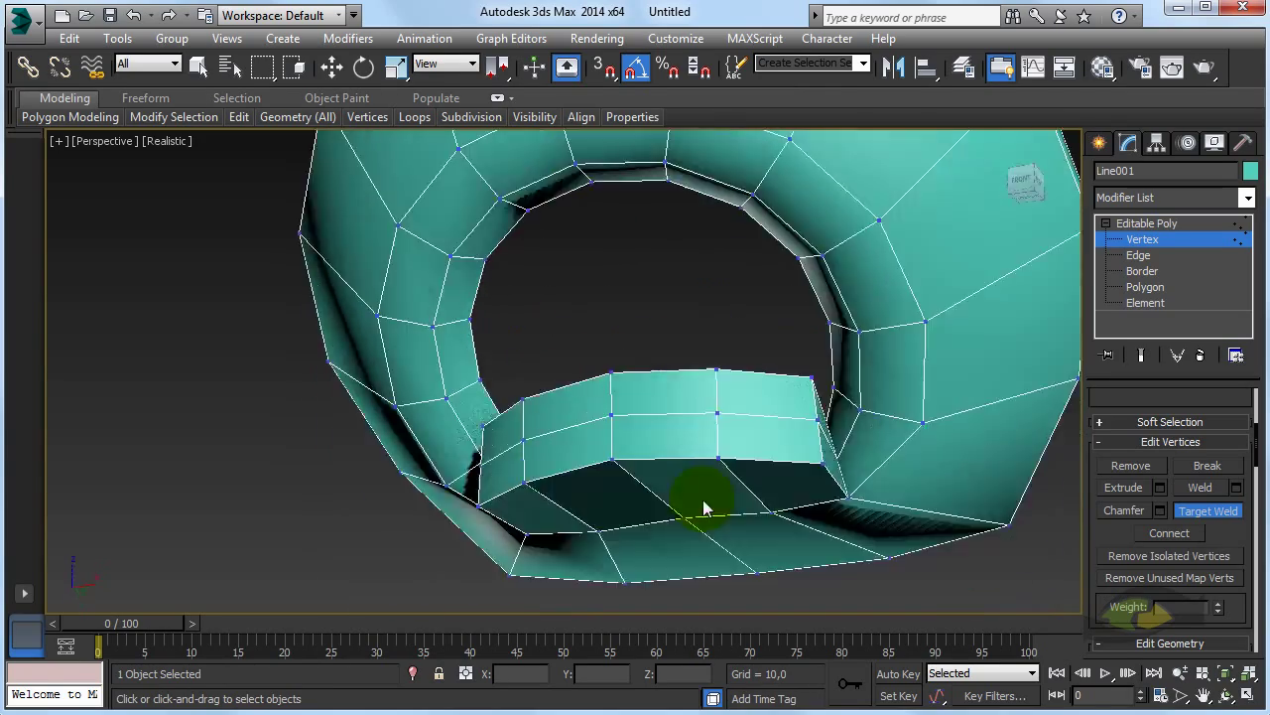
pyautogui.click(1155, 258)
pyautogui.keyDown('alt'); pyautogui.moveTo(788, 426); pyautogui.dragTo(735, 449, button='middle'); pyautogui.keyUp('alt')
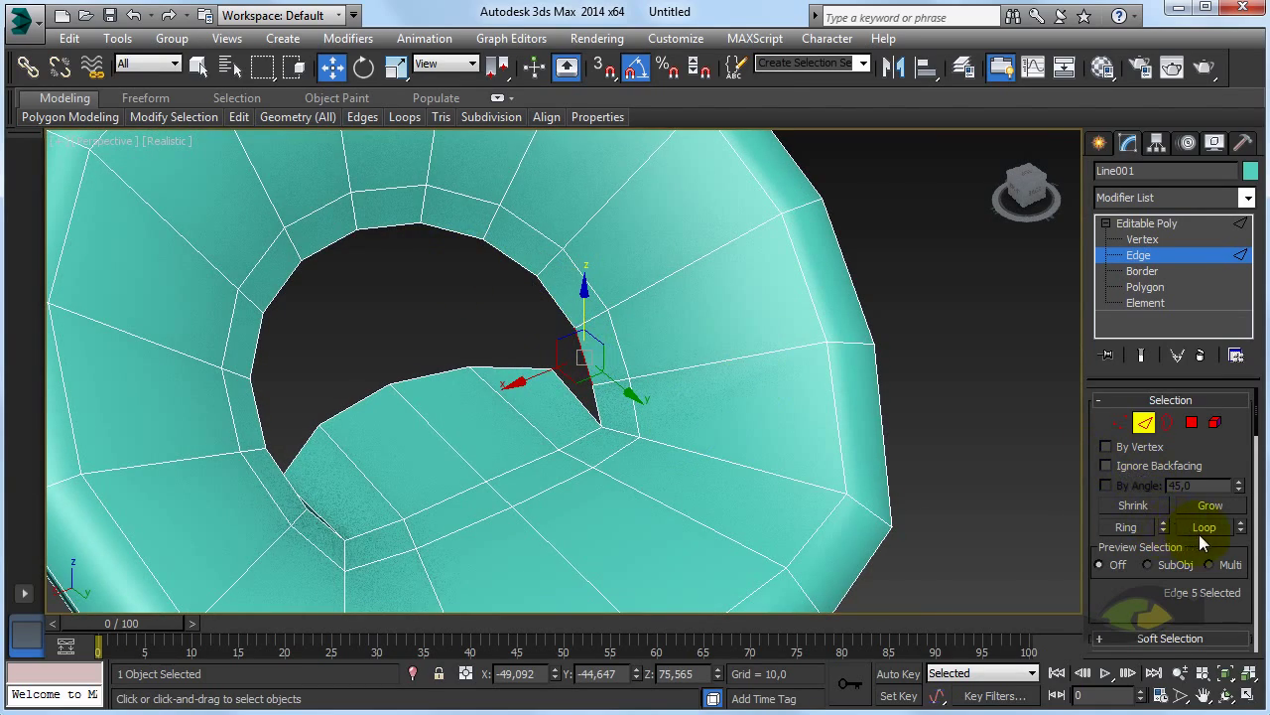
# Step: Select the edge loop around the hole's rim and remove it
pyautogui.click(1201, 534)
pyautogui.scroll(-4, 1157, 570)
pyautogui.scroll(-1, 1141, 477)
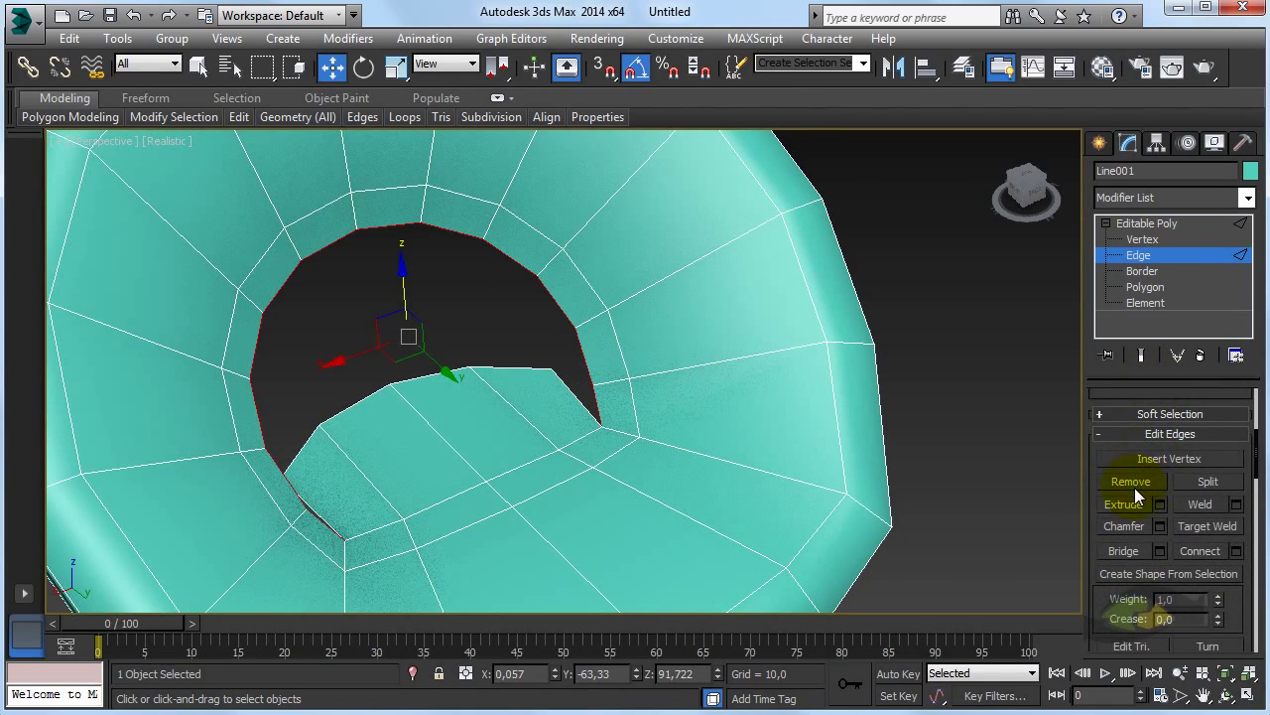
pyautogui.click(1131, 481)
pyautogui.keyDown('alt'); pyautogui.moveTo(595, 334); pyautogui.dragTo(642, 368, button='middle'); pyautogui.keyUp('alt')
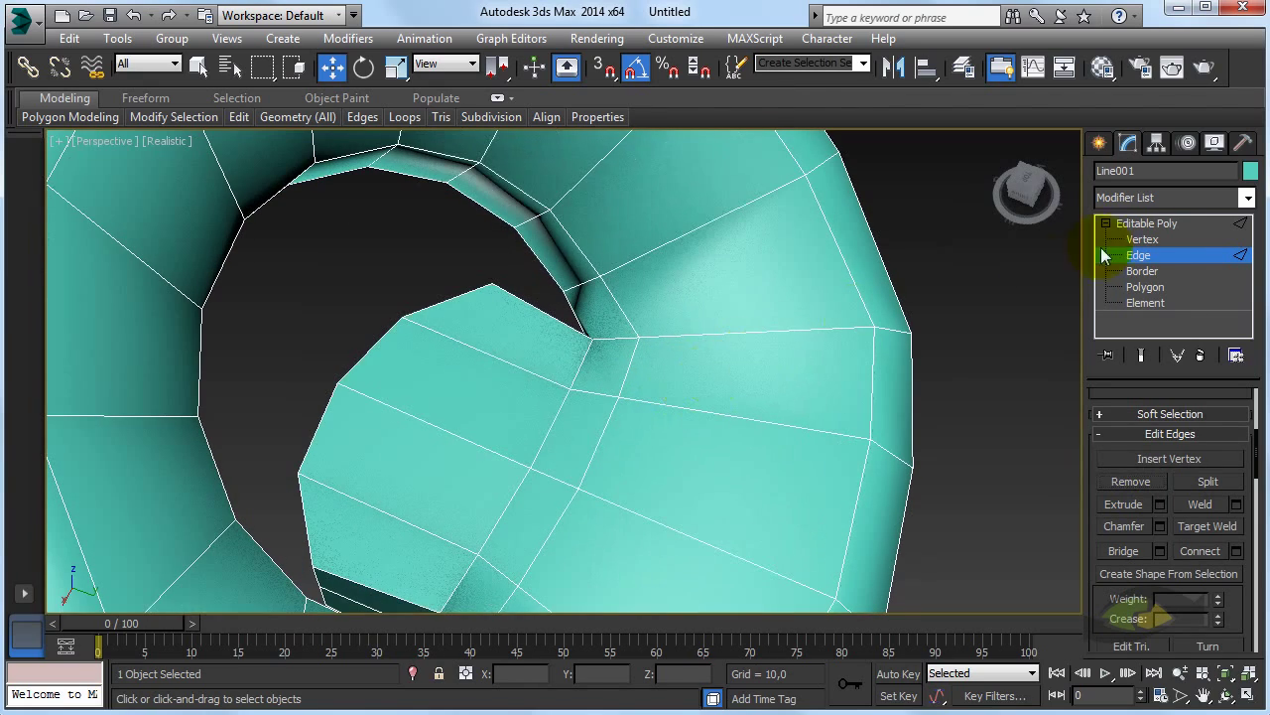
# Step: Target Weld the stray vertices near the opening and along the lower seam onto their neighbours
pyautogui.click(1142, 240)
pyautogui.keyDown('alt'); pyautogui.moveTo(731, 341); pyautogui.dragTo(764, 357, button='middle'); pyautogui.keyUp('alt')
pyautogui.click(1161, 399)
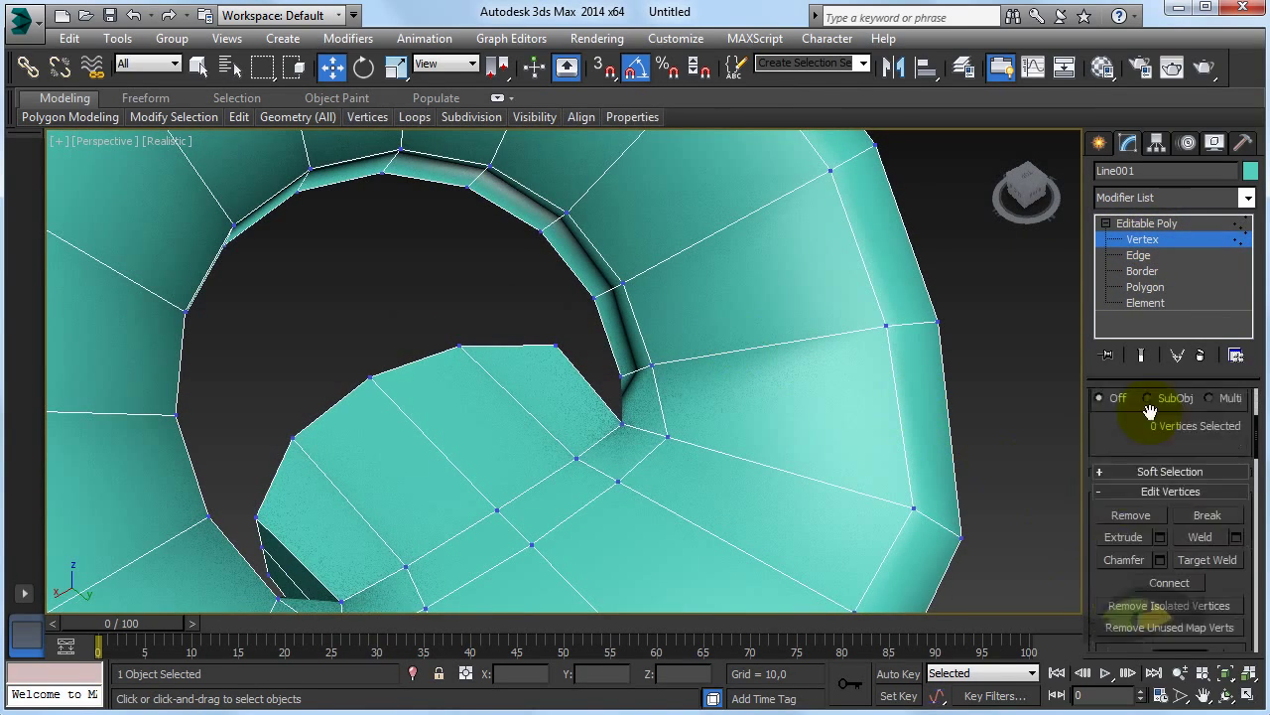
pyautogui.scroll(-2, 1148, 406)
pyautogui.moveTo(669, 437); pyautogui.dragTo(621, 427)
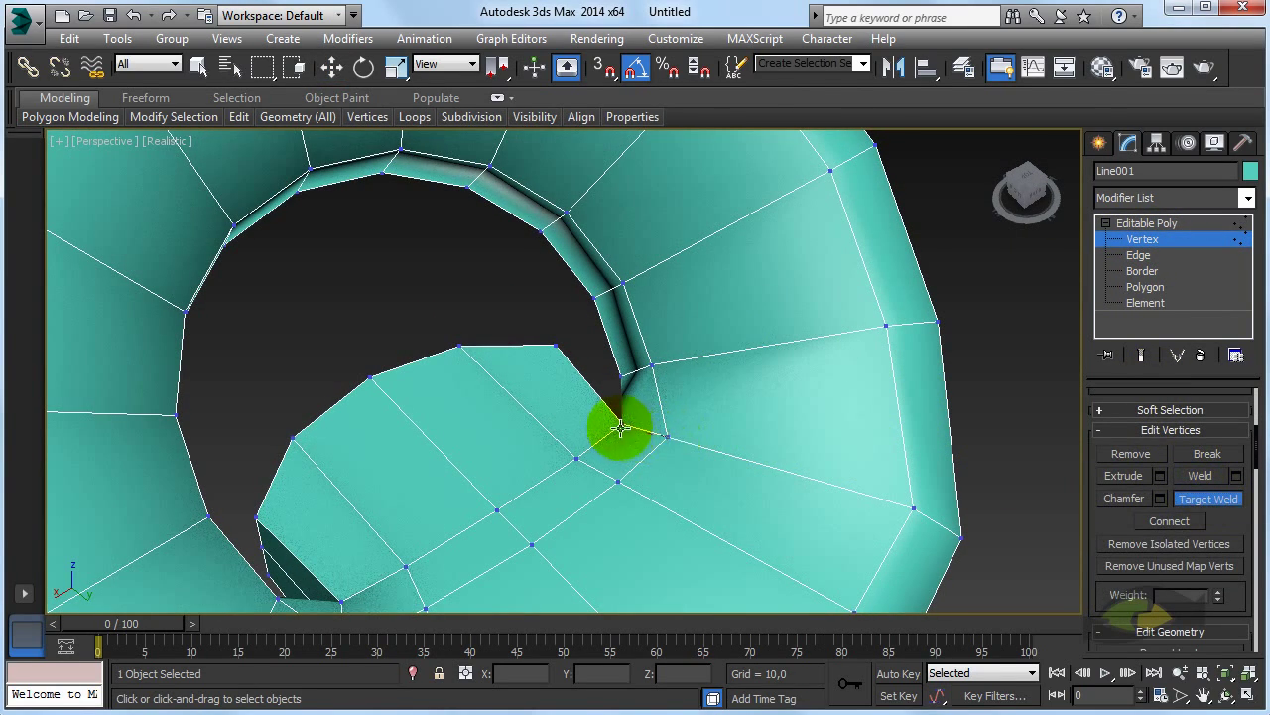
pyautogui.click(619, 424)
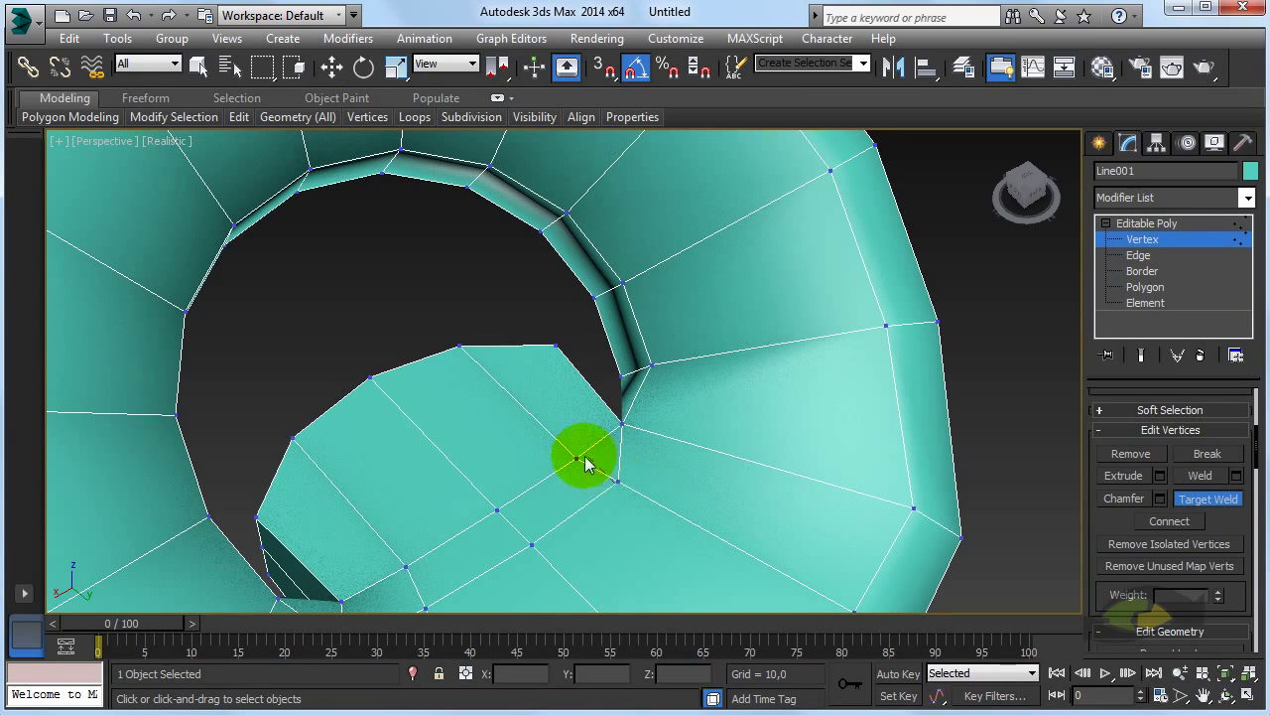
pyautogui.moveTo(578, 455); pyautogui.dragTo(529, 559)
pyautogui.click(496, 510)
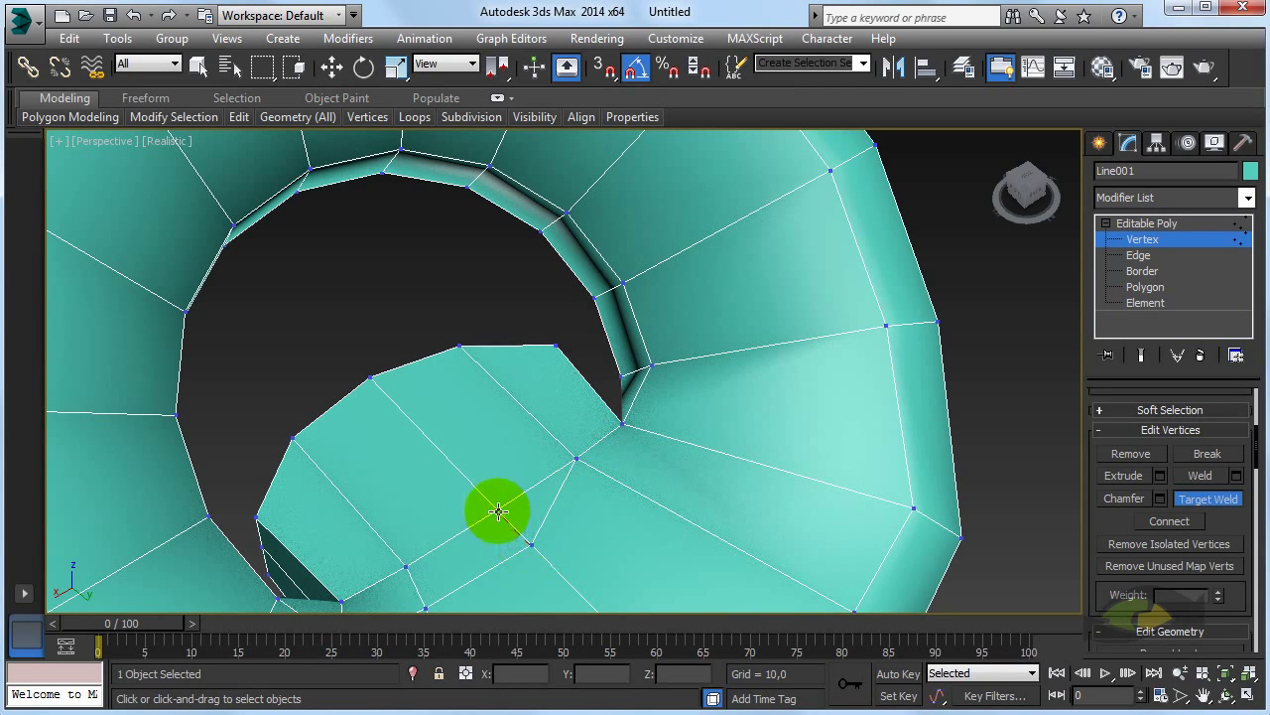
pyautogui.moveTo(496, 510); pyautogui.dragTo(442, 605)
pyautogui.moveTo(405, 558); pyautogui.dragTo(441, 446, button='middle')
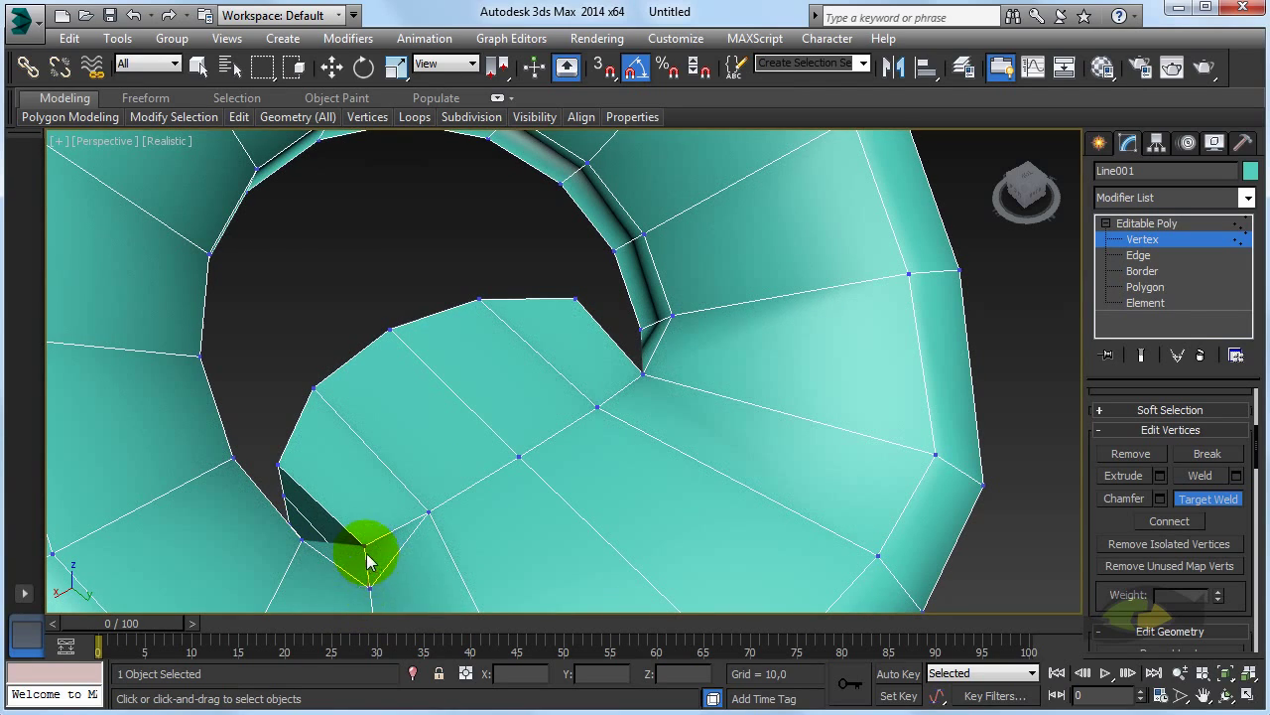
pyautogui.scroll(-5, 368, 539)
pyautogui.rightClick(583, 449)
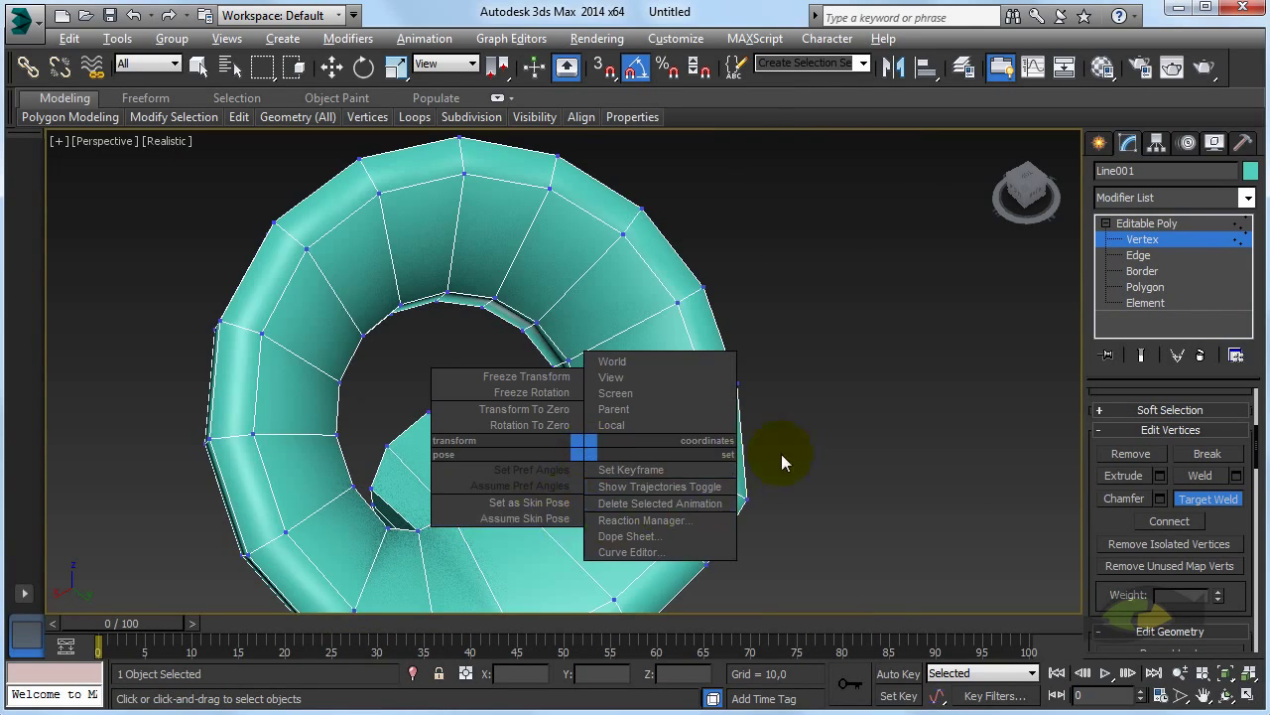
# Step: Lasso the bottom vertices at the seat's lower right and move them along Y
pyautogui.moveTo(725, 426)
pyautogui.keyDown('alt'); pyautogui.mouseDown(button='middle')
pyautogui.moveTo(681, 269)
pyautogui.moveTo(546, 371)
pyautogui.moveTo(530, 315)
pyautogui.moveTo(667, 402)
pyautogui.moveTo(482, 467)
pyautogui.moveTo(502, 488)
pyautogui.moveTo(476, 431)
pyautogui.moveTo(498, 493)
pyautogui.moveTo(562, 495)
pyautogui.moveTo(567, 471)
pyautogui.mouseUp(button='middle'); pyautogui.keyUp('alt')
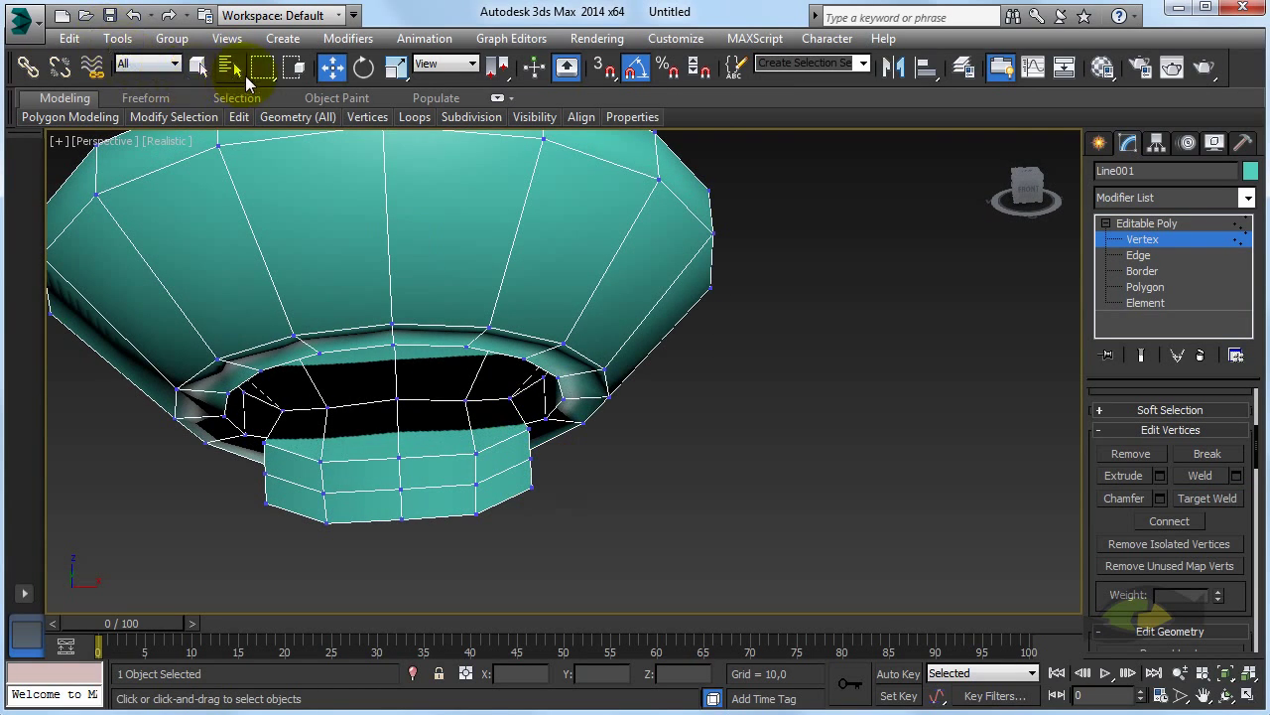
pyautogui.moveTo(261, 66); pyautogui.dragTo(275, 186)
pyautogui.moveTo(565, 483); pyautogui.dragTo(483, 500)
pyautogui.moveTo(311, 609); pyautogui.dragTo(313, 605)
pyautogui.moveTo(313, 606)
pyautogui.keyDown('alt'); pyautogui.mouseDown(button='middle')
pyautogui.moveTo(521, 530)
pyautogui.moveTo(332, 508)
pyautogui.mouseUp(button='middle'); pyautogui.keyUp('alt')
pyautogui.moveTo(326, 509); pyautogui.dragTo(298, 519)
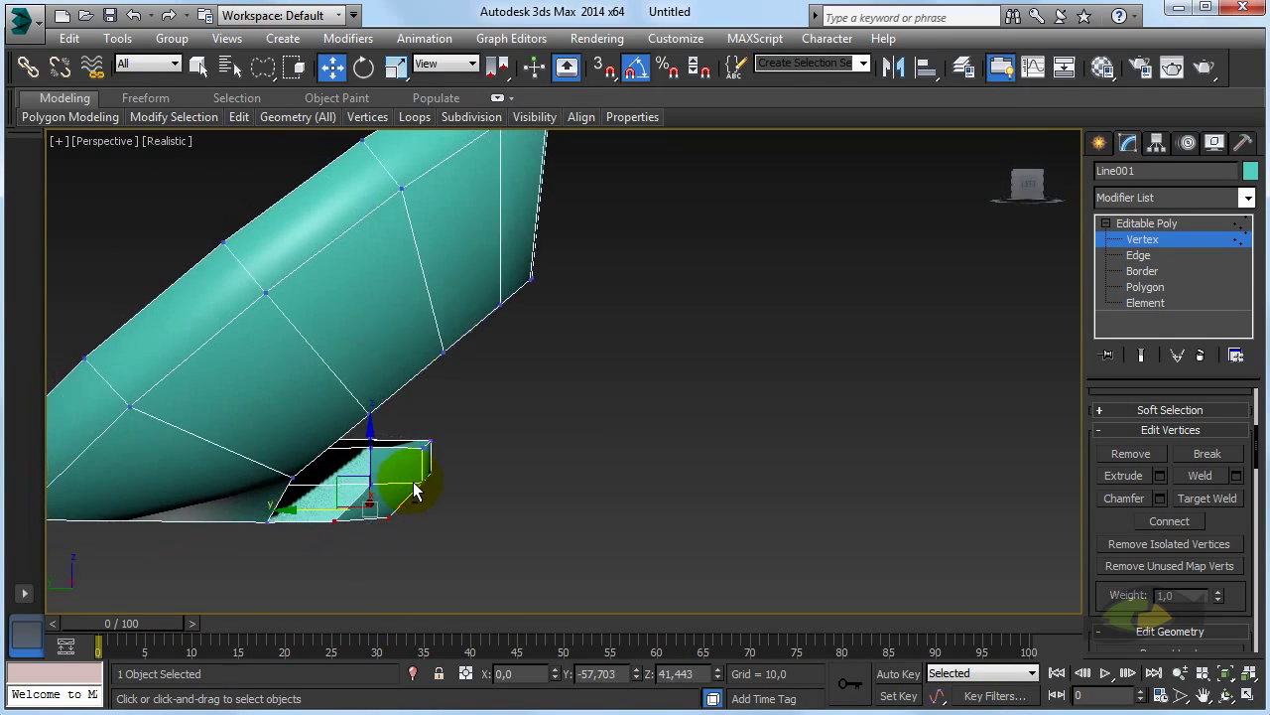
pyautogui.keyDown('alt'); pyautogui.moveTo(411, 468); pyautogui.dragTo(458, 420, button='middle'); pyautogui.keyUp('alt')
# Step: Lasso the tongue-tip vertices, slide them along Y to about -59.96, and return to object level
pyautogui.moveTo(458, 406); pyautogui.dragTo(390, 429)
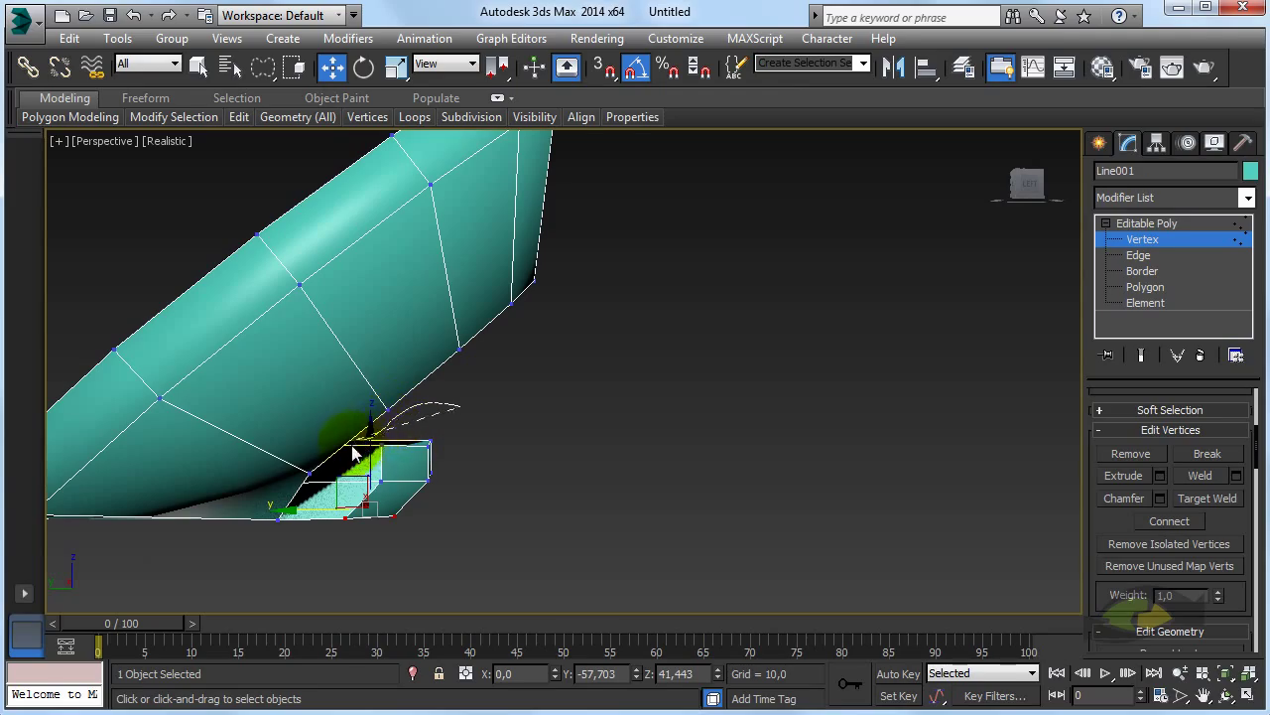
pyautogui.moveTo(454, 456); pyautogui.dragTo(442, 453)
pyautogui.moveTo(441, 452)
pyautogui.keyDown('alt'); pyautogui.mouseDown(button='middle')
pyautogui.moveTo(320, 488)
pyautogui.moveTo(405, 445)
pyautogui.moveTo(213, 519)
pyautogui.mouseUp(button='middle'); pyautogui.keyUp('alt')
pyautogui.moveTo(439, 467)
pyautogui.mouseDown()
pyautogui.moveTo(482, 453)
pyautogui.moveTo(480, 474)
pyautogui.mouseUp()
pyautogui.moveTo(480, 474)
pyautogui.keyDown('alt'); pyautogui.mouseDown(button='middle')
pyautogui.moveTo(581, 406)
pyautogui.moveTo(539, 397)
pyautogui.mouseUp(button='middle'); pyautogui.keyUp('alt')
pyautogui.click(1129, 232)
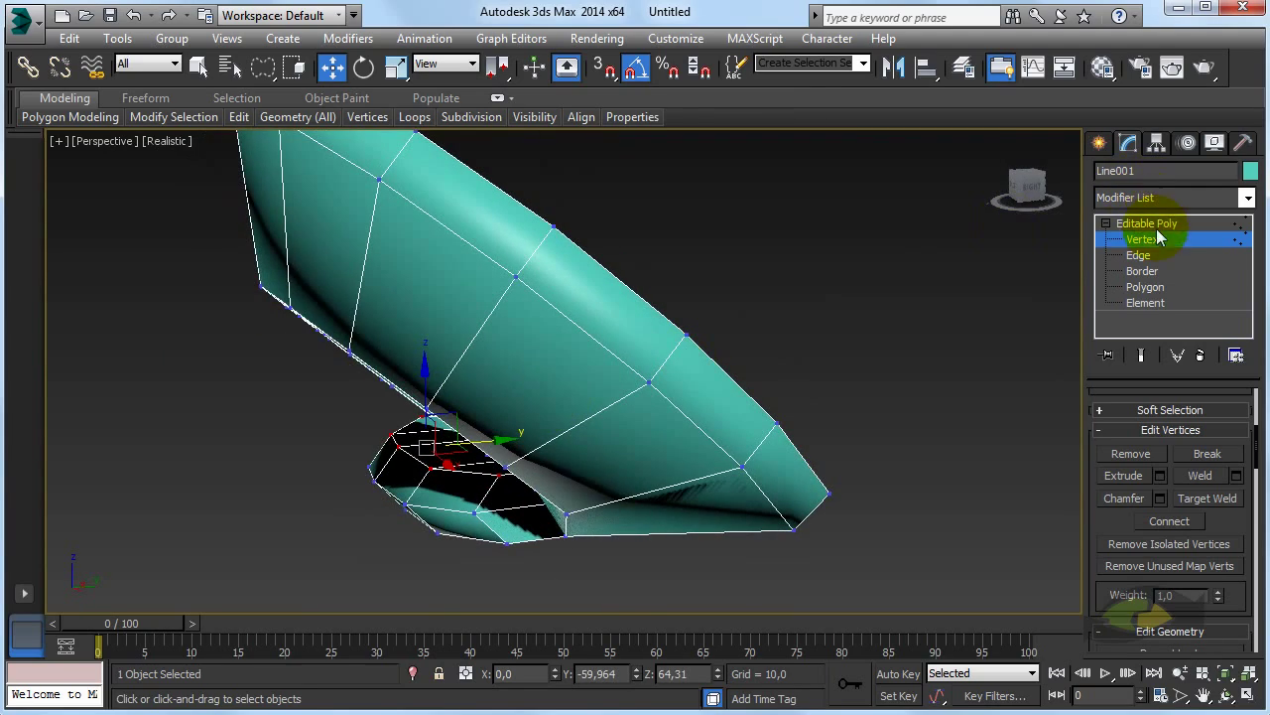
pyautogui.click(1105, 225)
pyautogui.moveTo(695, 327)
pyautogui.keyDown('alt'); pyautogui.mouseDown(button='middle')
pyautogui.moveTo(658, 351)
pyautogui.moveTo(619, 420)
pyautogui.moveTo(572, 421)
pyautogui.moveTo(744, 323)
pyautogui.mouseUp(button='middle'); pyautogui.keyUp('alt')
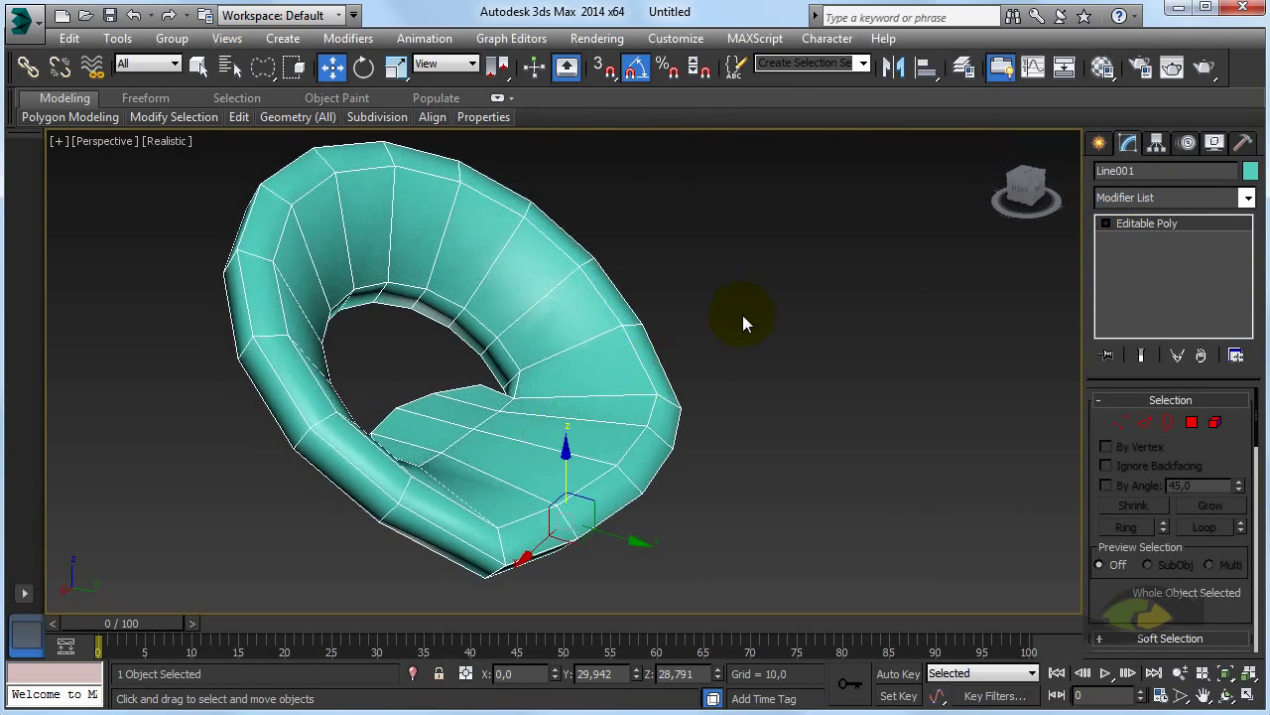
# Step: Apply a TurboSmooth modifier with Iterations 2 above the seat's Editable Poly
pyautogui.click(1246, 199)
pyautogui.moveTo(1240, 220); pyautogui.dragTo(1238, 650)
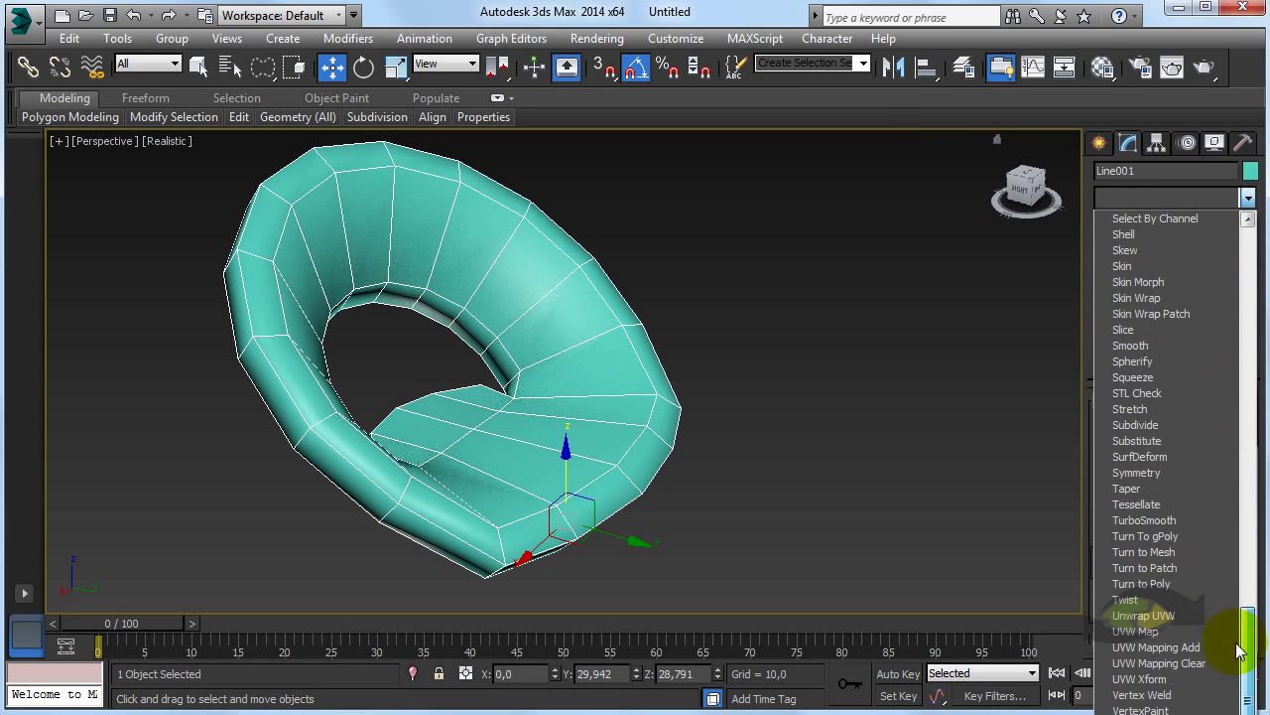
pyautogui.click(1208, 520)
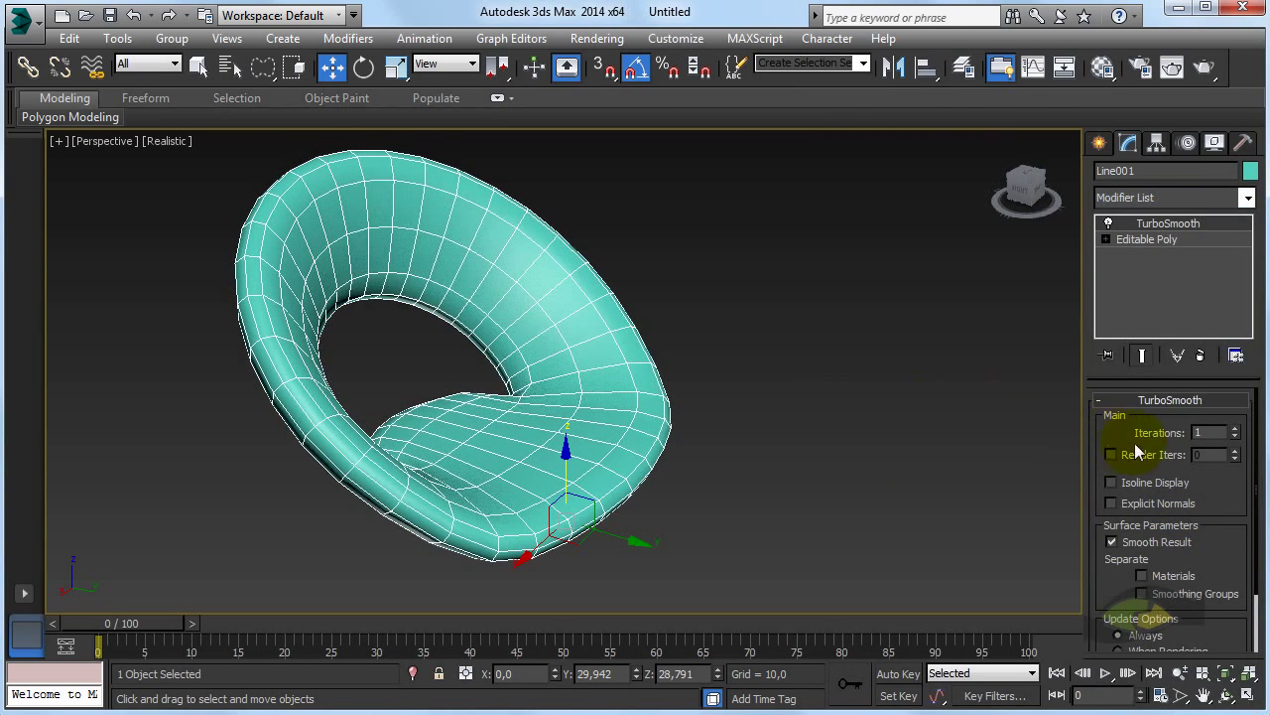
pyautogui.click(1236, 430)
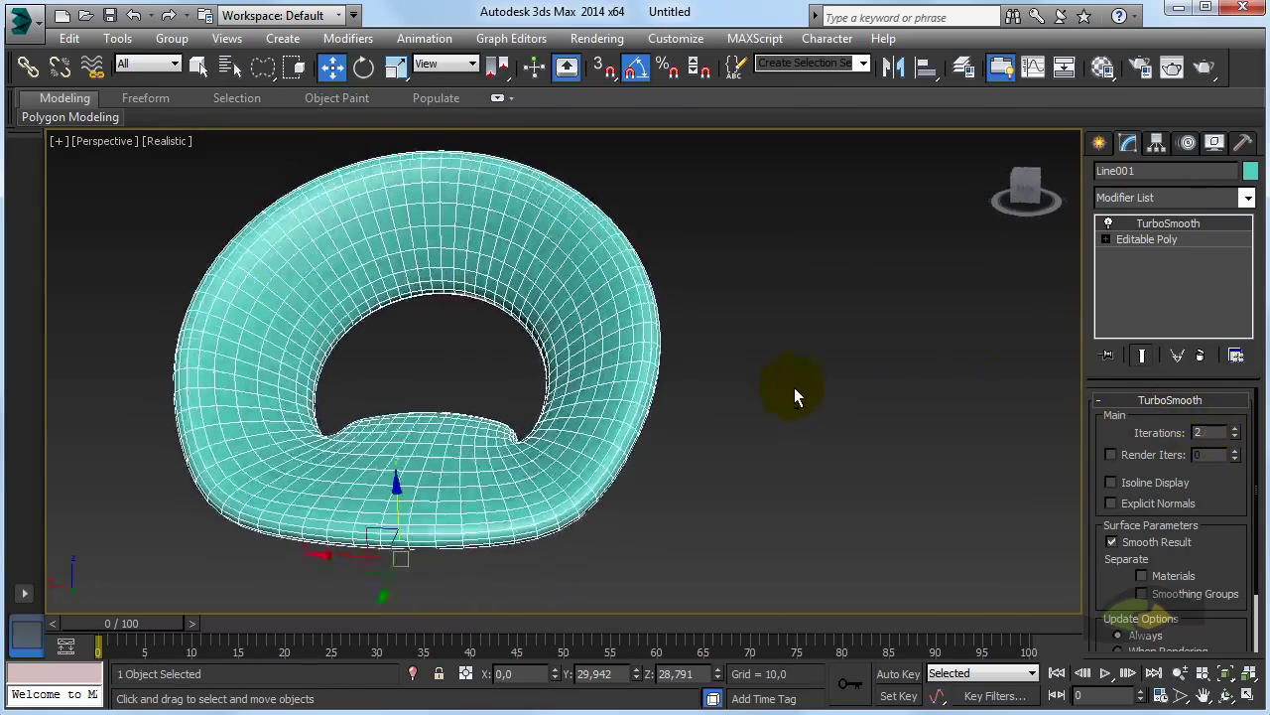
pyautogui.moveTo(793, 387)
pyautogui.keyDown('alt'); pyautogui.mouseDown(button='middle')
pyautogui.moveTo(719, 441)
pyautogui.moveTo(826, 400)
pyautogui.moveTo(581, 332)
pyautogui.moveTo(539, 354)
pyautogui.moveTo(524, 340)
pyautogui.moveTo(513, 485)
pyautogui.moveTo(377, 378)
pyautogui.moveTo(470, 367)
pyautogui.mouseUp(button='middle'); pyautogui.keyUp('alt')
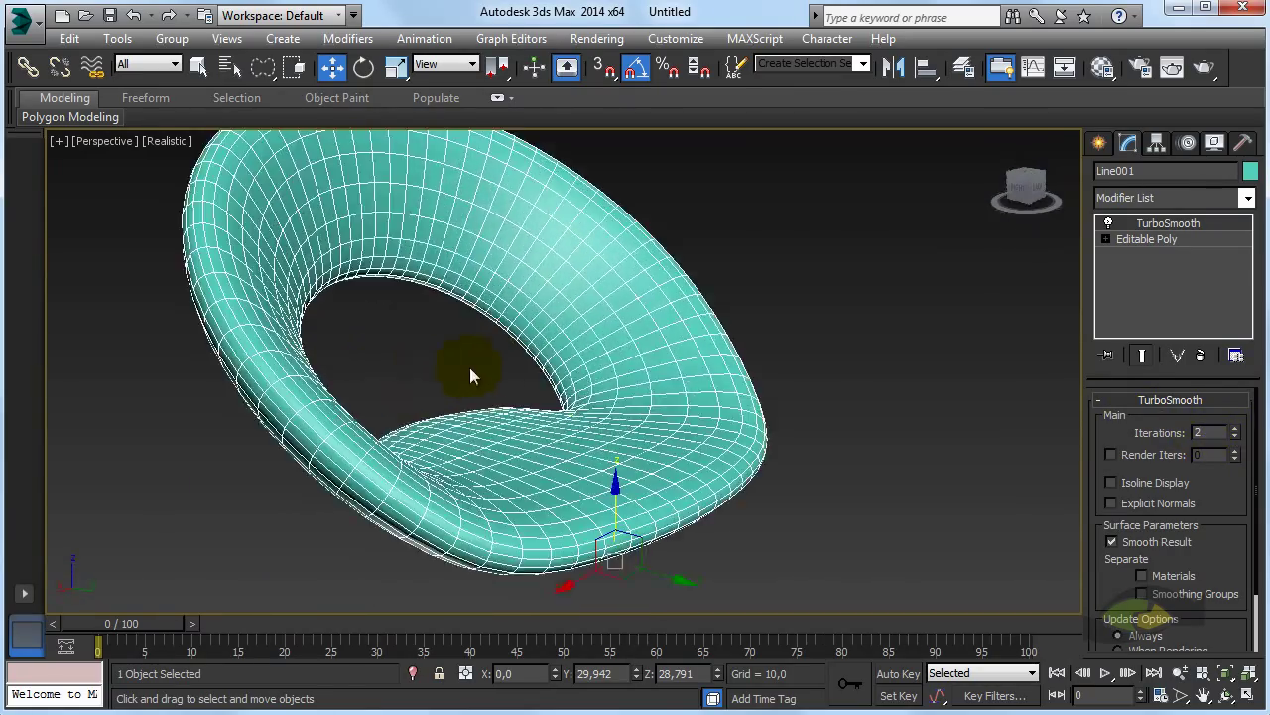
pyautogui.click(1153, 240)
# Step: Select polygons at the ring's inner front and below the seat opening
pyautogui.click(1192, 422)
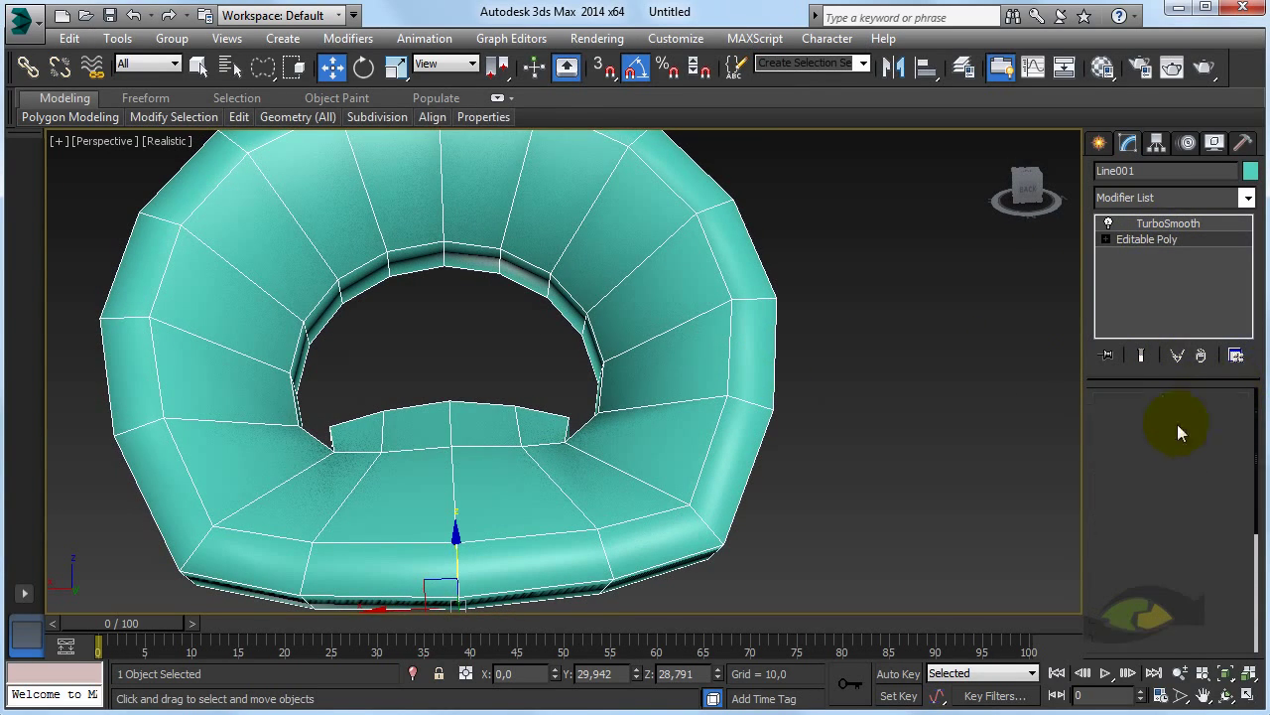
pyautogui.click(454, 434)
pyautogui.keyDown('ctrl'); pyautogui.click(420, 436); pyautogui.keyUp('ctrl')
pyautogui.keyDown('ctrl'); pyautogui.click(470, 479); pyautogui.keyUp('ctrl')
pyautogui.keyDown('ctrl'); pyautogui.click(420, 477); pyautogui.keyUp('ctrl')
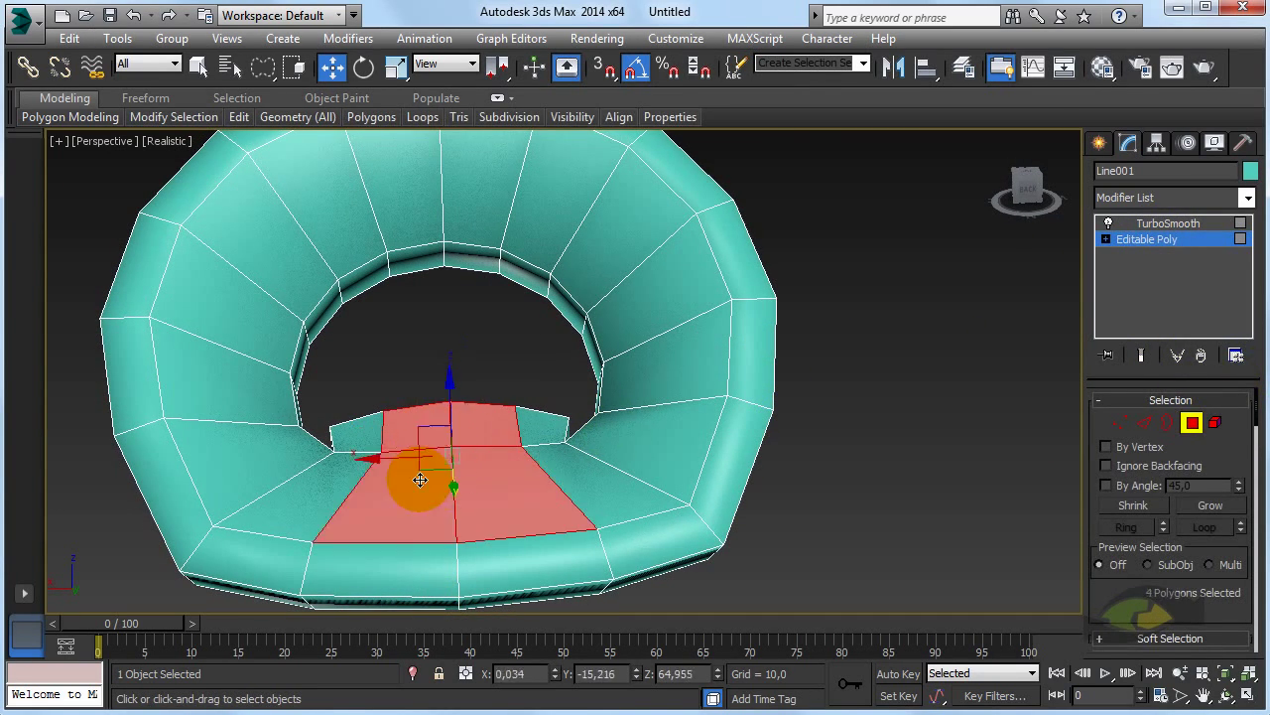
pyautogui.keyDown('alt'); pyautogui.moveTo(420, 476); pyautogui.dragTo(675, 420, button='middle'); pyautogui.keyUp('alt')
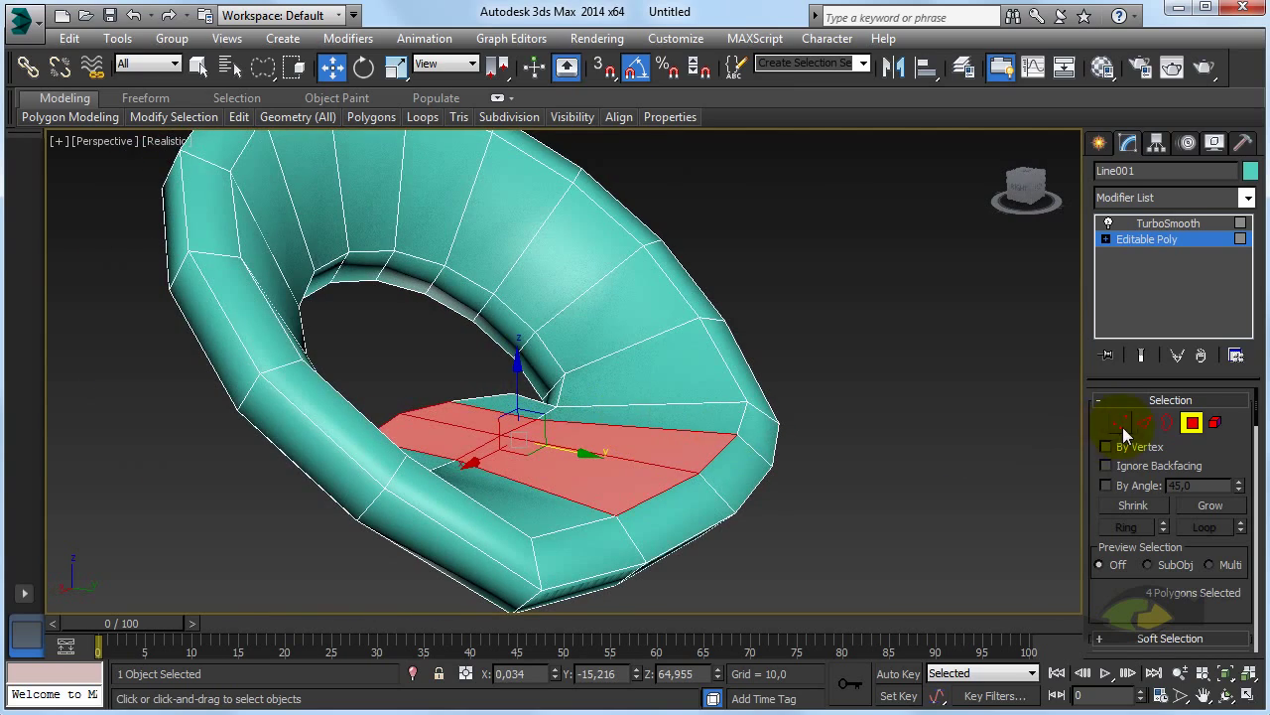
# Step: Pick two seat-surface edges and extend them with Ring to circle the whole seat
pyautogui.click(1144, 423)
pyautogui.click(527, 424)
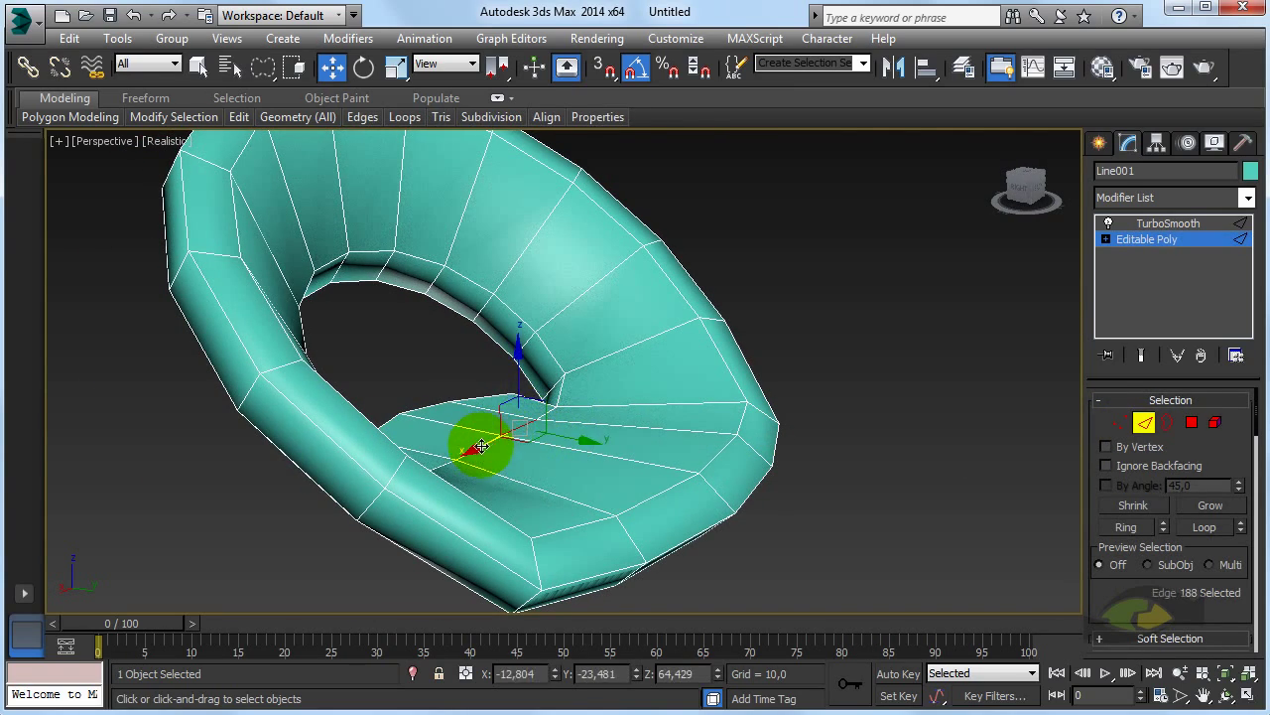
pyautogui.keyDown('ctrl'); pyautogui.click(576, 446); pyautogui.keyUp('ctrl')
pyautogui.moveTo(575, 445)
pyautogui.keyDown('alt'); pyautogui.mouseDown(button='middle')
pyautogui.moveTo(585, 407)
pyautogui.moveTo(590, 417)
pyautogui.moveTo(510, 383)
pyautogui.mouseUp(button='middle'); pyautogui.keyUp('alt')
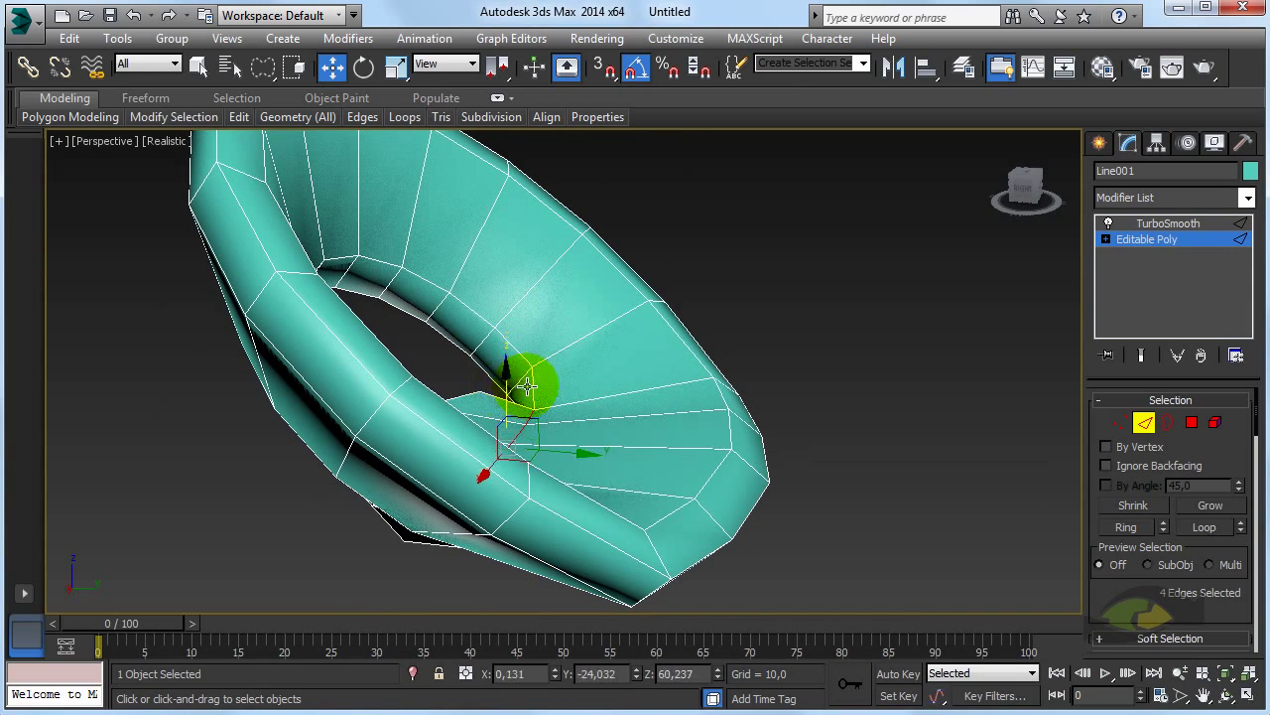
pyautogui.keyDown('alt'); pyautogui.moveTo(510, 385); pyautogui.dragTo(1106, 472, button='middle'); pyautogui.keyUp('alt')
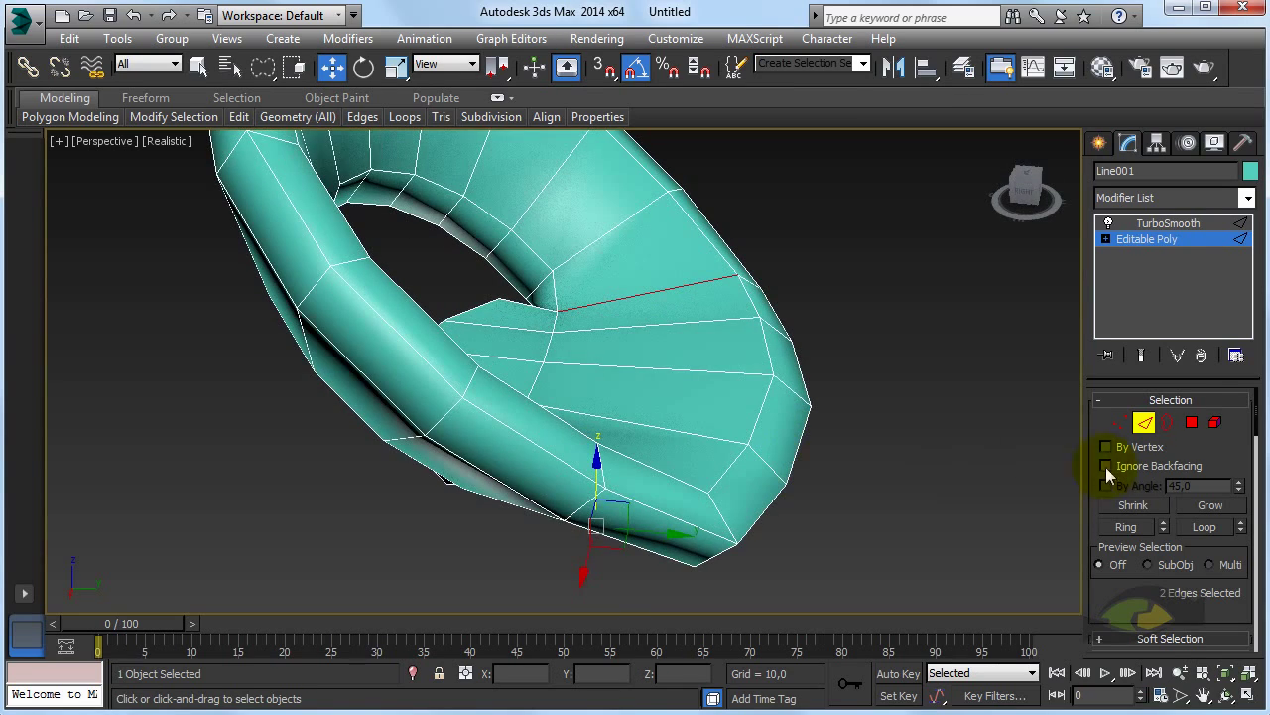
pyautogui.click(1141, 529)
pyautogui.moveTo(870, 527)
pyautogui.keyDown('alt'); pyautogui.mouseDown(button='middle')
pyautogui.moveTo(880, 489)
pyautogui.moveTo(784, 536)
pyautogui.mouseUp(button='middle'); pyautogui.keyUp('alt')
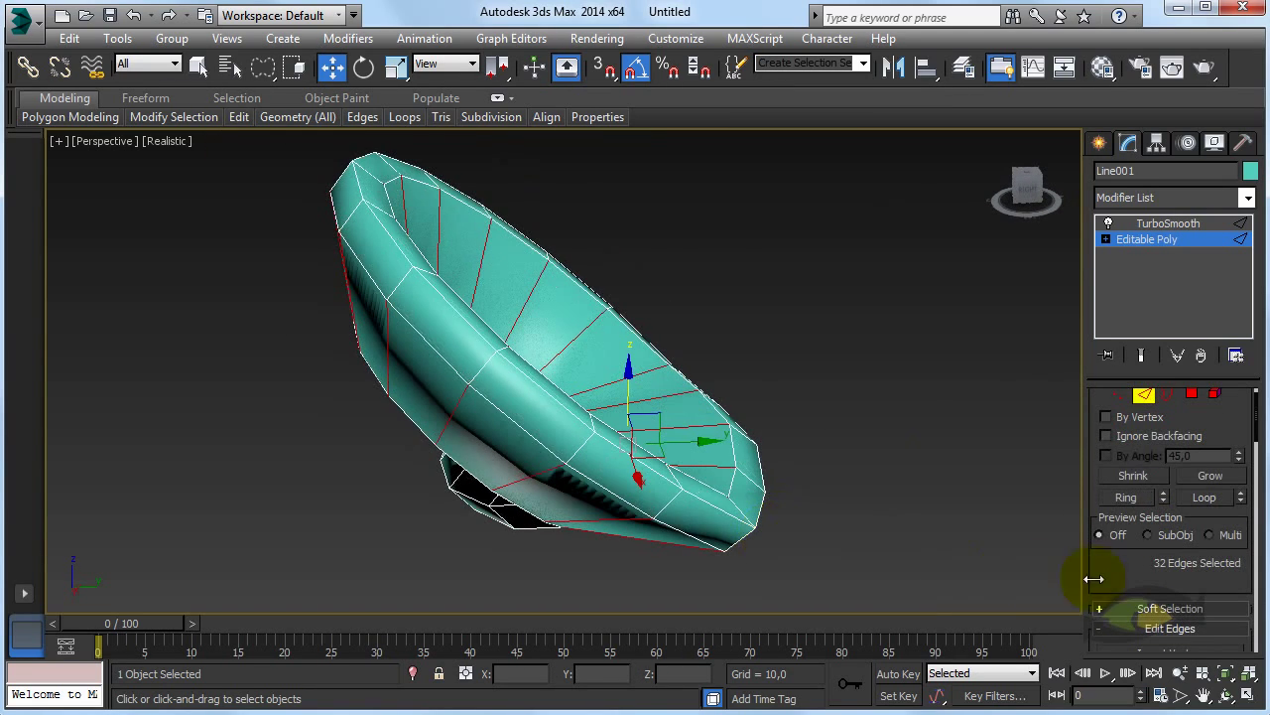
# Step: Connect the ringed edges with 2 segments, pinch 63 and slide 0
pyautogui.scroll(-5, 1135, 488)
pyautogui.scroll(-2, 1191, 481)
pyautogui.click(1235, 501)
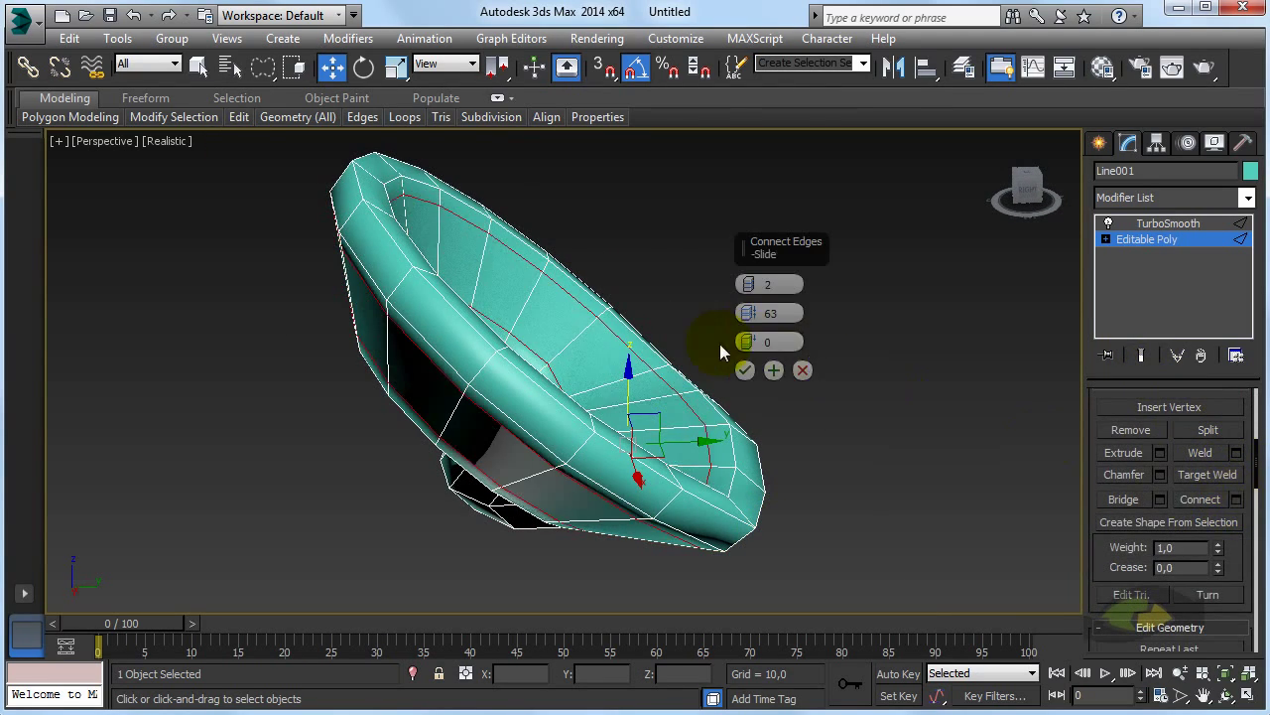
pyautogui.click(744, 369)
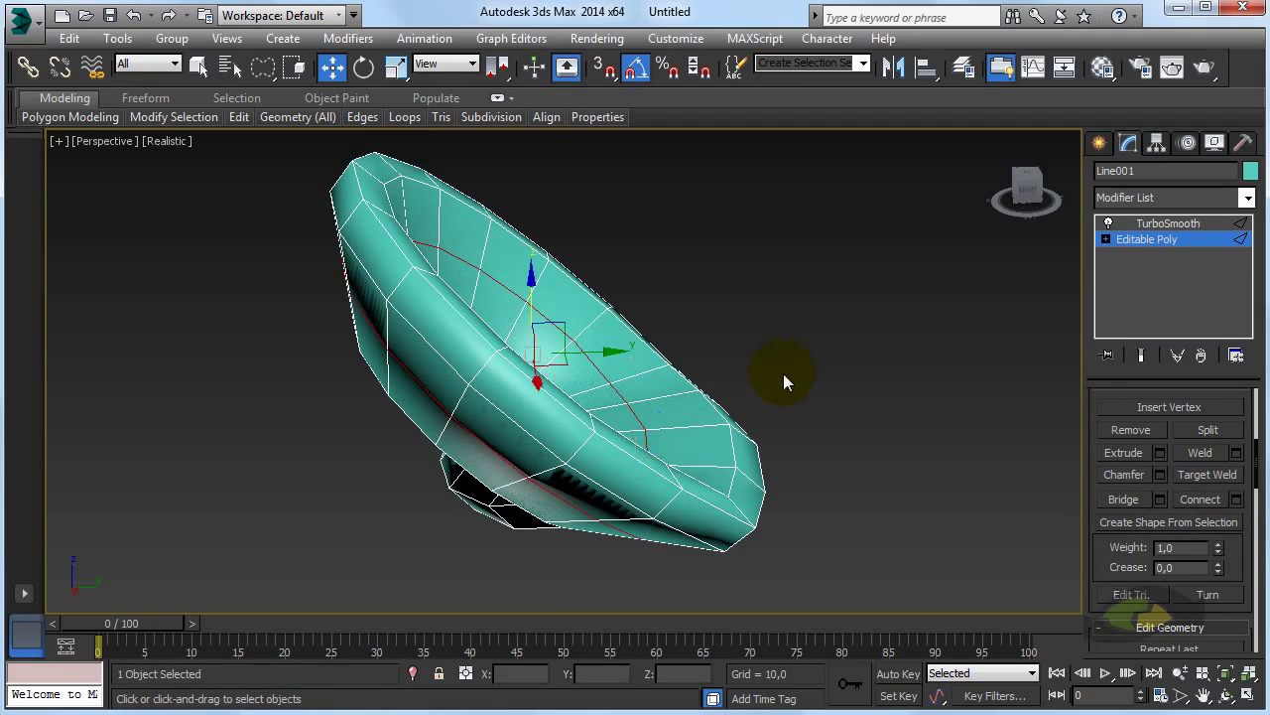
pyautogui.moveTo(783, 373)
pyautogui.keyDown('alt'); pyautogui.mouseDown(button='middle')
pyautogui.moveTo(692, 408)
pyautogui.moveTo(774, 426)
pyautogui.mouseUp(button='middle'); pyautogui.keyUp('alt')
# Step: Return to the TurboSmooth level and orbit the smoothed seat to check the new loops
pyautogui.click(1146, 239)
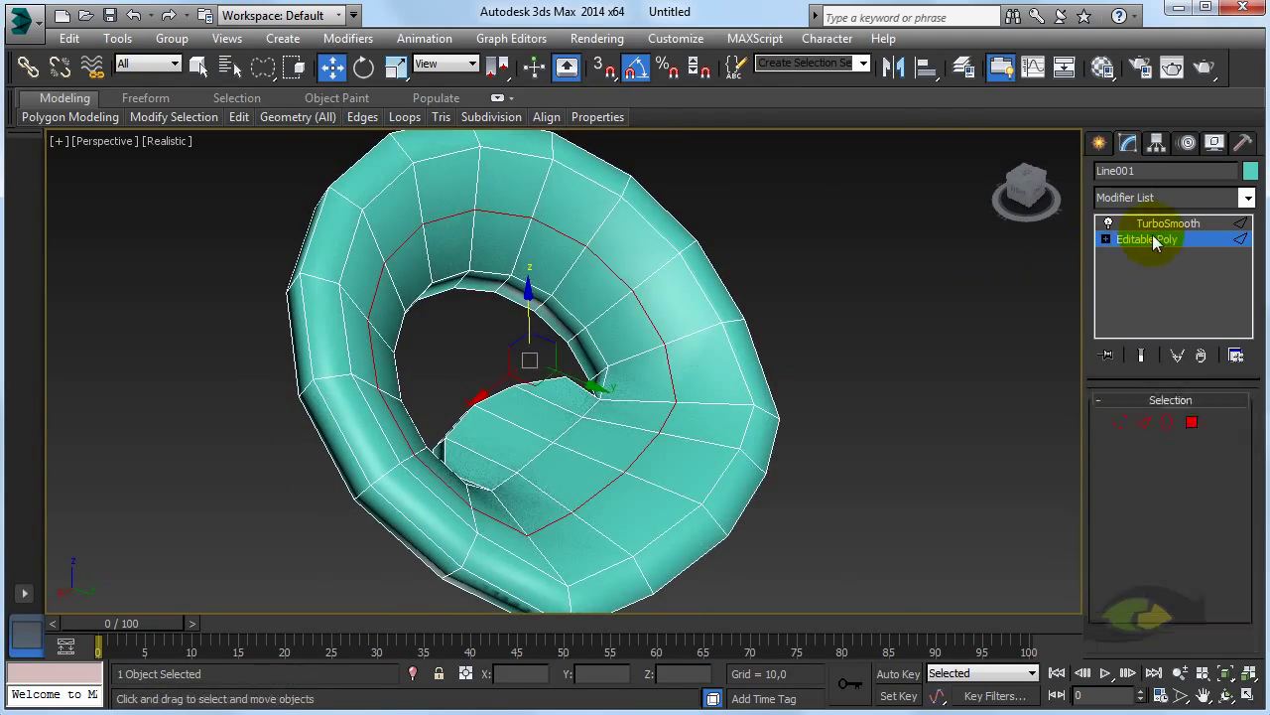
pyautogui.click(1167, 227)
pyautogui.moveTo(886, 384)
pyautogui.keyDown('alt'); pyautogui.mouseDown(button='middle')
pyautogui.moveTo(750, 482)
pyautogui.moveTo(805, 377)
pyautogui.moveTo(782, 300)
pyautogui.mouseUp(button='middle'); pyautogui.keyUp('alt')
pyautogui.moveTo(411, 411)
pyautogui.keyDown('alt'); pyautogui.mouseDown(button='middle')
pyautogui.moveTo(618, 477)
pyautogui.moveTo(607, 518)
pyautogui.moveTo(476, 470)
pyautogui.moveTo(425, 431)
pyautogui.moveTo(513, 487)
pyautogui.moveTo(550, 491)
pyautogui.moveTo(553, 474)
pyautogui.mouseUp(button='middle'); pyautogui.keyUp('alt')
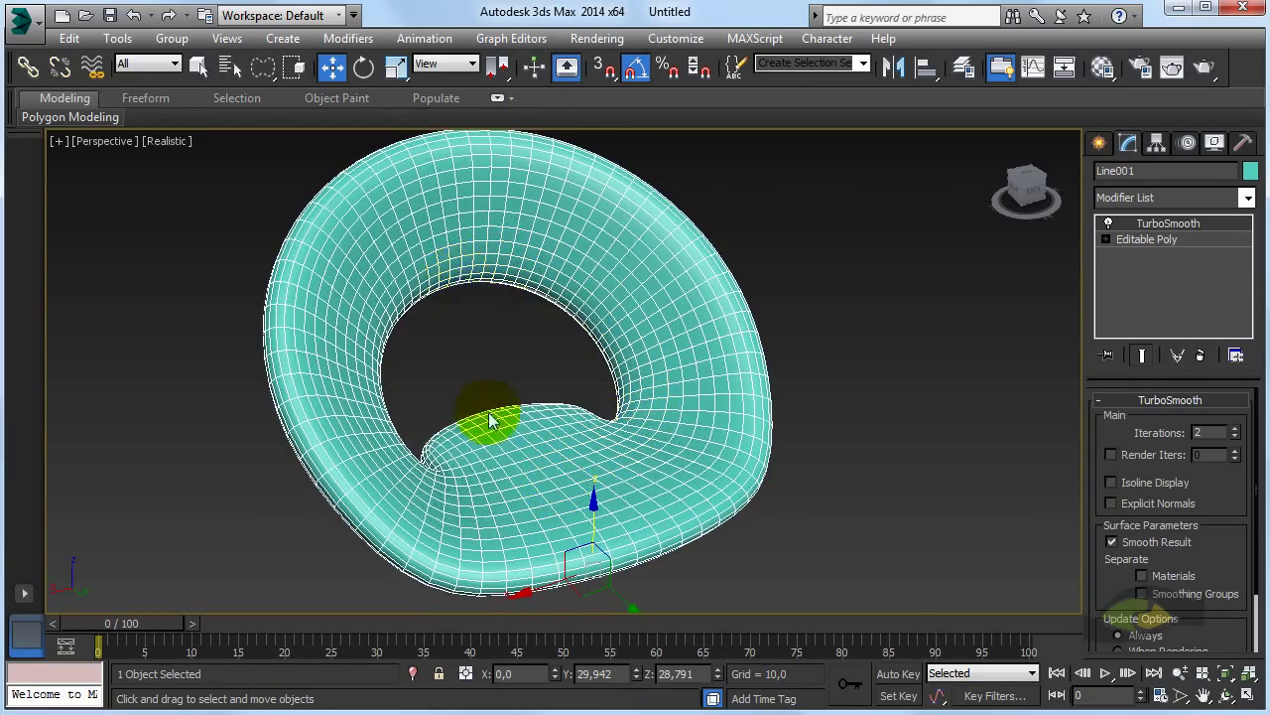
pyautogui.moveTo(456, 453)
pyautogui.keyDown('alt'); pyautogui.mouseDown(button='middle')
pyautogui.moveTo(590, 420)
pyautogui.moveTo(516, 446)
pyautogui.moveTo(581, 446)
pyautogui.moveTo(538, 461)
pyautogui.moveTo(505, 454)
pyautogui.moveTo(572, 415)
pyautogui.mouseUp(button='middle'); pyautogui.keyUp('alt')
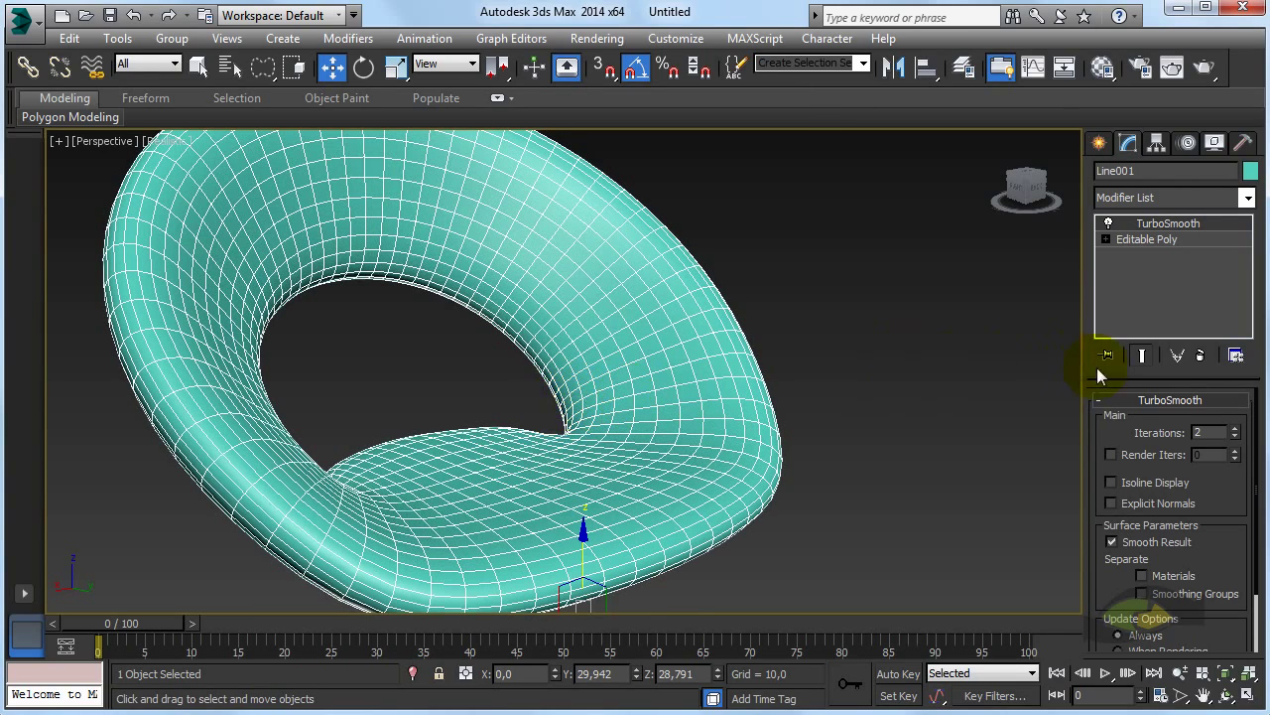
# Step: Convert the seat to Editable Poly, collapsing TurboSmooth, and close the reference photo
pyautogui.click(645, 349)
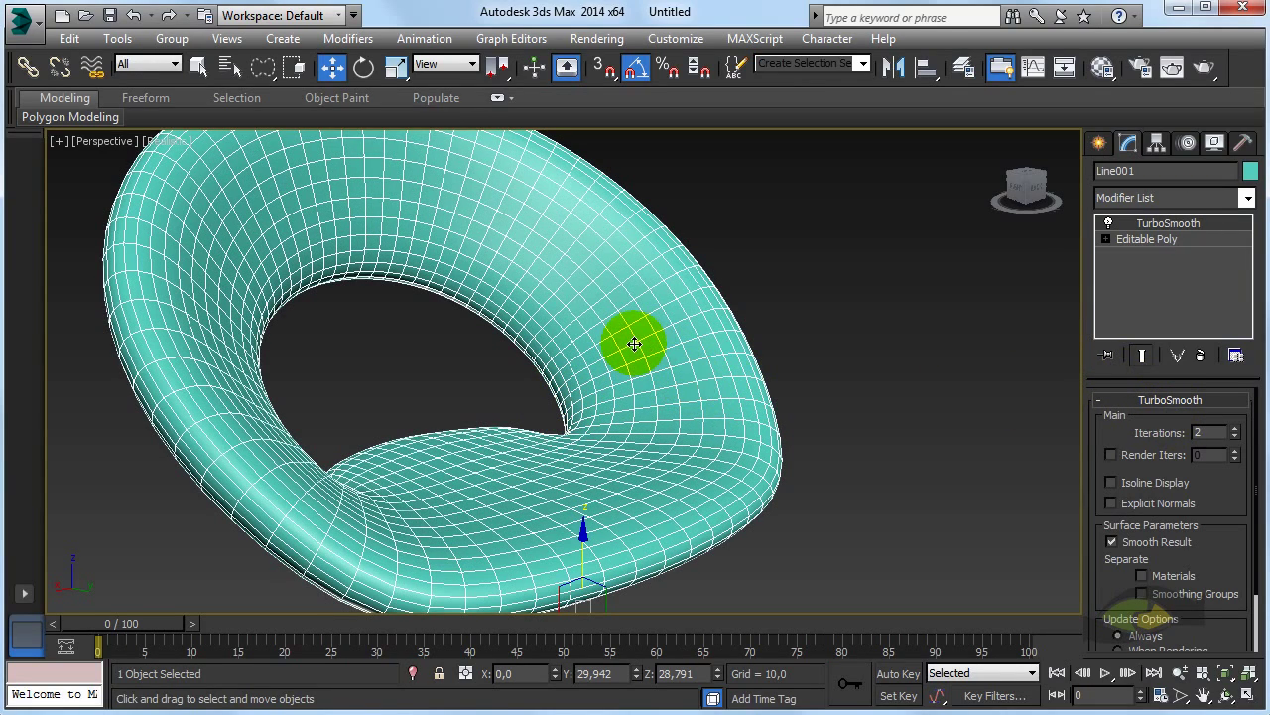
pyautogui.rightClick(634, 344)
pyautogui.moveTo(732, 523)
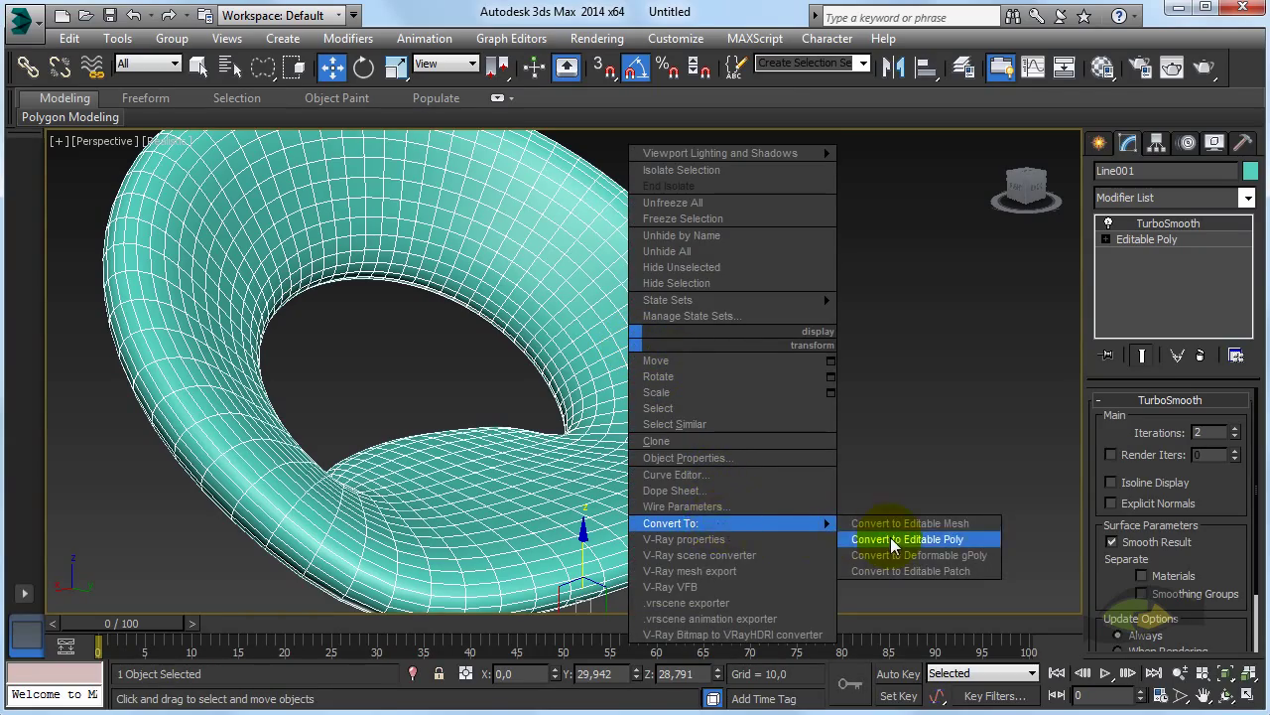
pyautogui.click(907, 539)
pyautogui.moveTo(762, 473)
pyautogui.mouseDown(button='middle')
pyautogui.moveTo(803, 434)
pyautogui.moveTo(760, 454)
pyautogui.moveTo(803, 420)
pyautogui.mouseUp(button='middle')
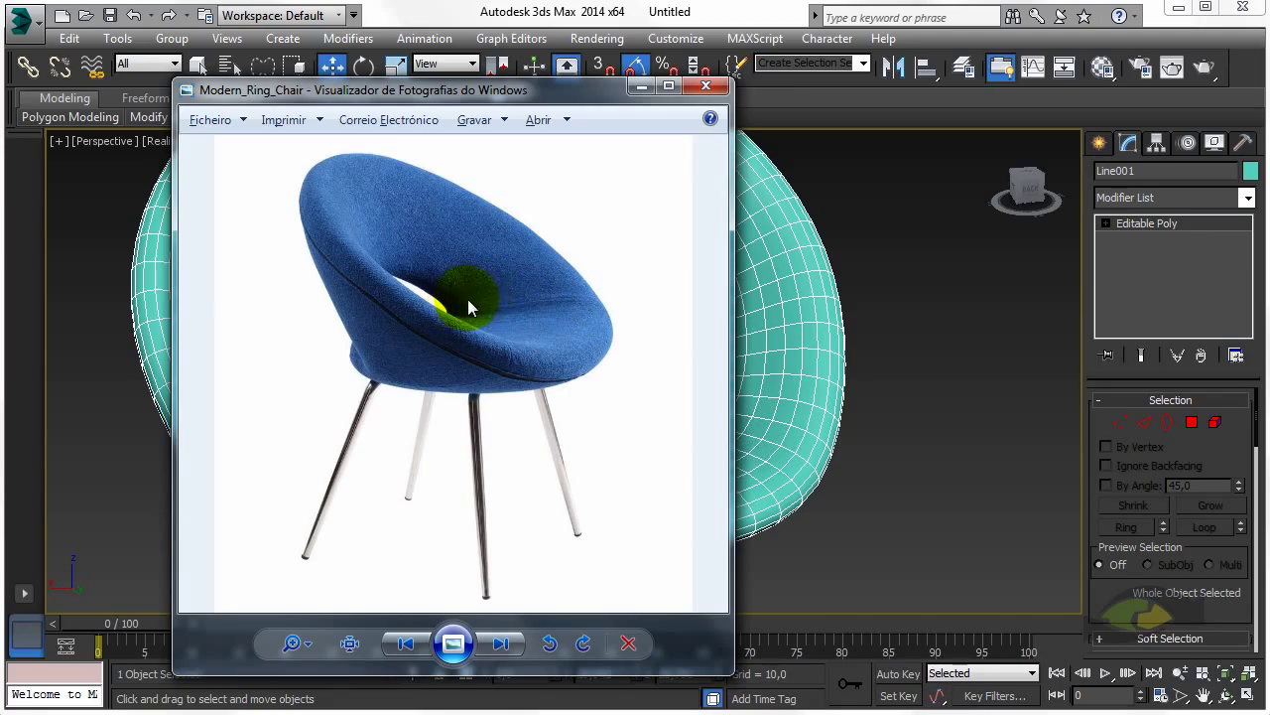
pyautogui.click(672, 87)
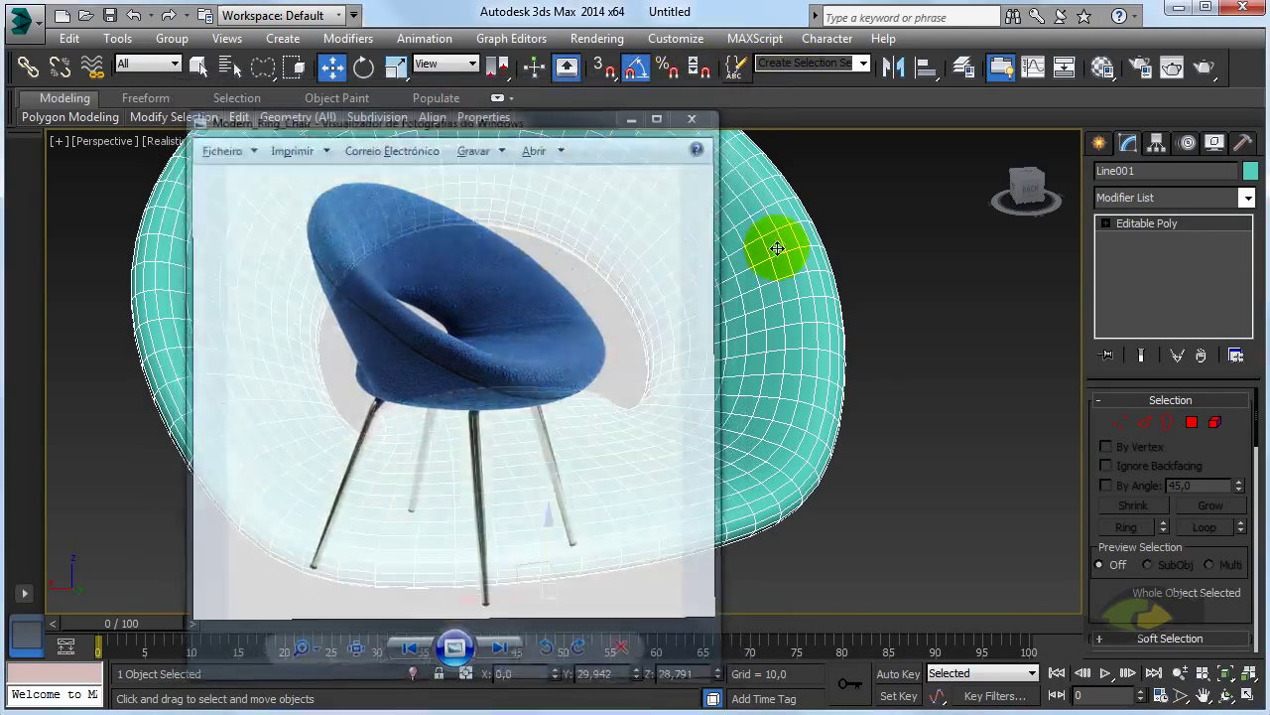
pyautogui.click(1145, 423)
# Step: Select a seam edge on the shell and extend it to its full edge loop
pyautogui.moveTo(426, 420)
pyautogui.keyDown('alt'); pyautogui.mouseDown(button='middle')
pyautogui.moveTo(391, 463)
pyautogui.moveTo(386, 304)
pyautogui.moveTo(624, 352)
pyautogui.mouseUp(button='middle'); pyautogui.keyUp('alt')
pyautogui.scroll(3, 625, 397)
pyautogui.scroll(3, 640, 415)
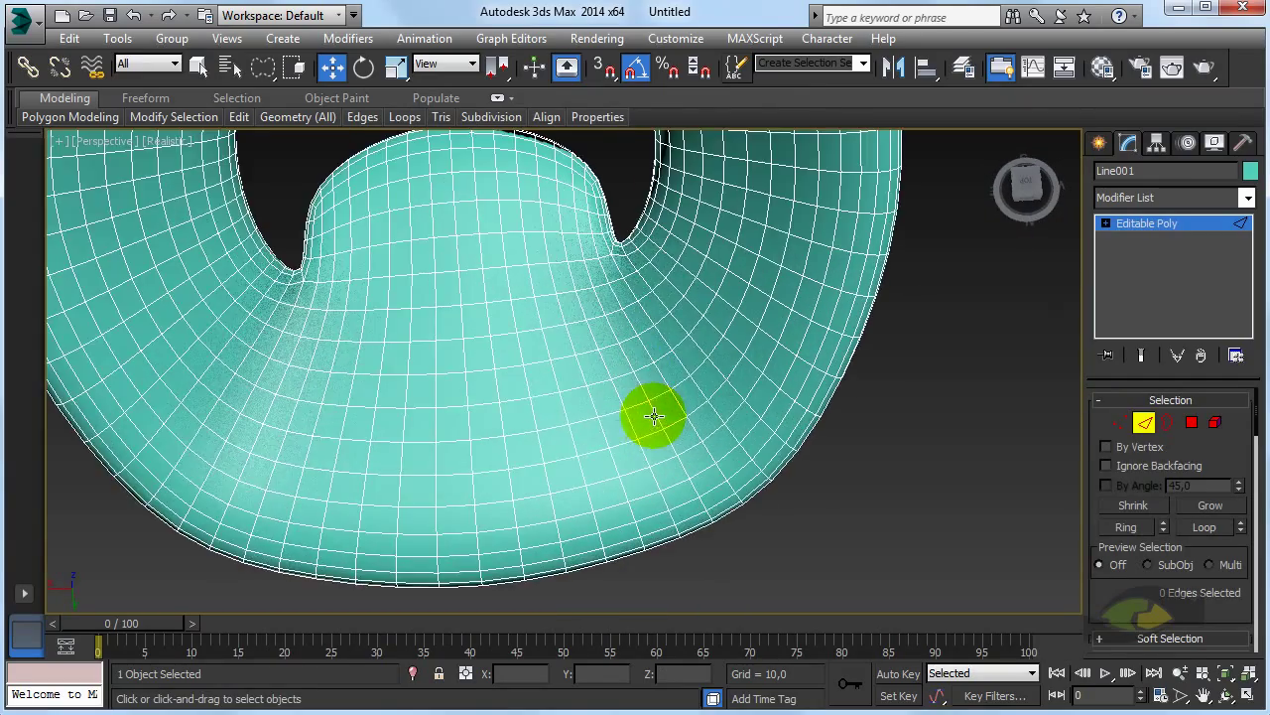
pyautogui.scroll(3, 652, 328)
pyautogui.moveTo(624, 248)
pyautogui.keyDown('alt'); pyautogui.mouseDown(button='middle')
pyautogui.moveTo(338, 317)
pyautogui.moveTo(505, 340)
pyautogui.mouseUp(button='middle'); pyautogui.keyUp('alt')
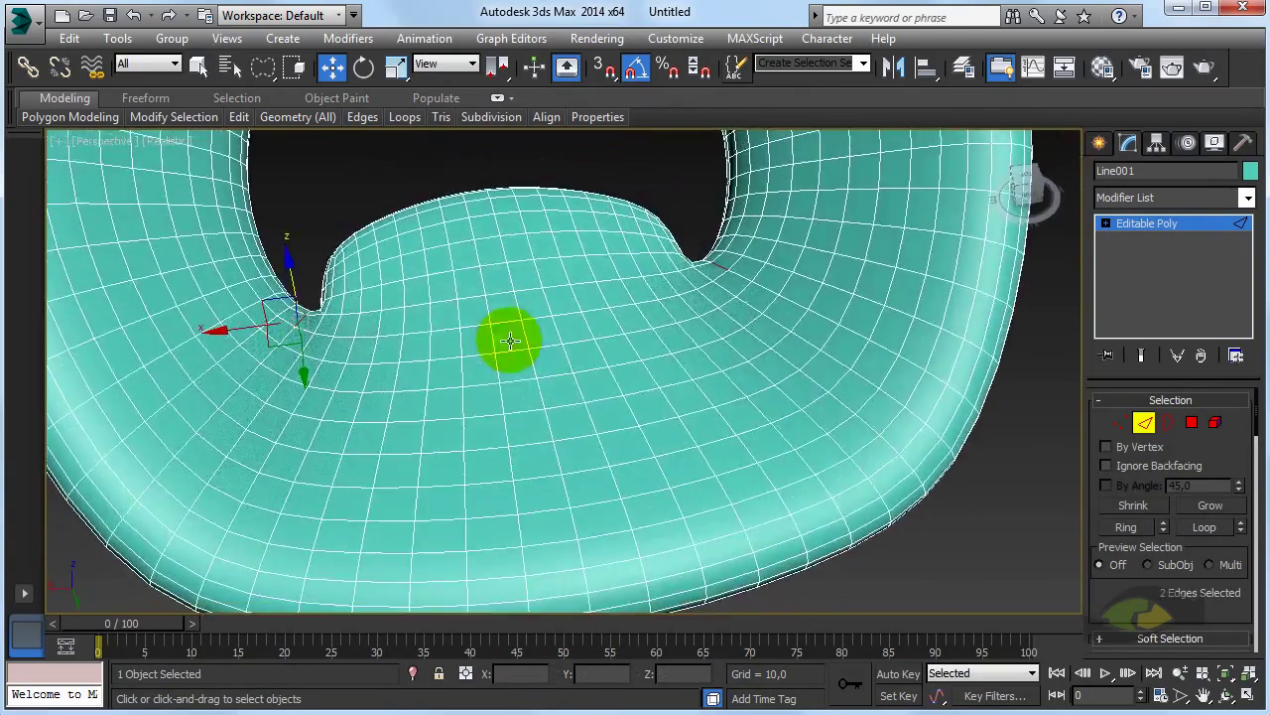
pyautogui.click(1211, 508)
pyautogui.click(1208, 527)
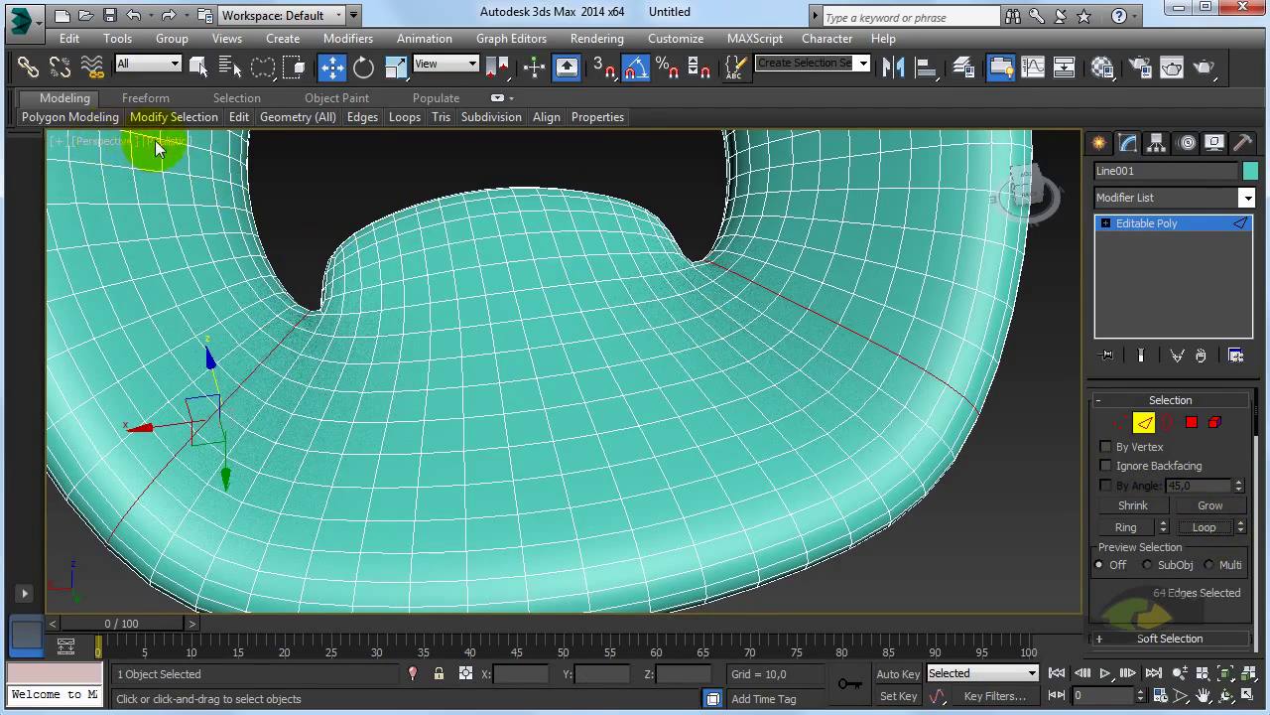
# Step: Switch the viewport shading from Realistic to Shaded and view the selected loop
pyautogui.click(163, 141)
pyautogui.click(217, 186)
pyautogui.moveTo(703, 426)
pyautogui.mouseDown(button='middle')
pyautogui.moveTo(737, 446)
pyautogui.moveTo(749, 377)
pyautogui.moveTo(817, 413)
pyautogui.mouseUp(button='middle')
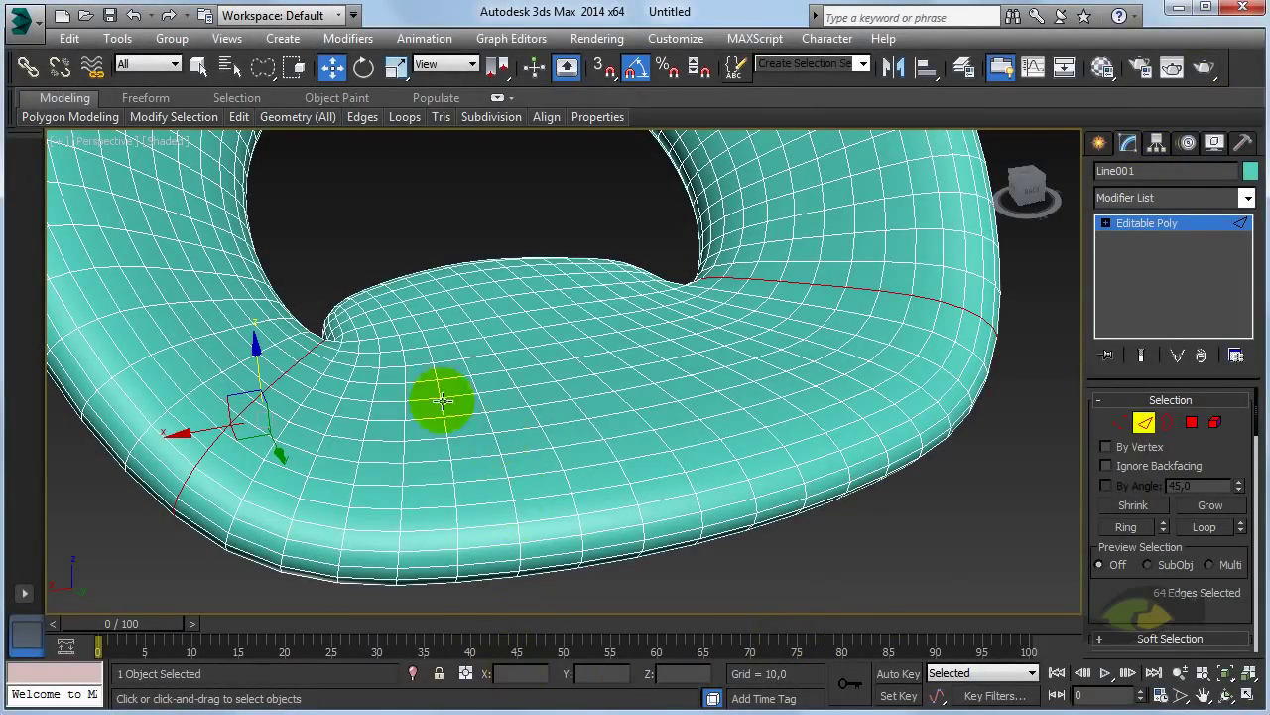
pyautogui.moveTo(440, 397)
pyautogui.keyDown('alt'); pyautogui.mouseDown(button='middle')
pyautogui.moveTo(513, 301)
pyautogui.moveTo(642, 293)
pyautogui.moveTo(695, 360)
pyautogui.moveTo(624, 383)
pyautogui.moveTo(453, 386)
pyautogui.moveTo(630, 453)
pyautogui.mouseUp(button='middle'); pyautogui.keyUp('alt')
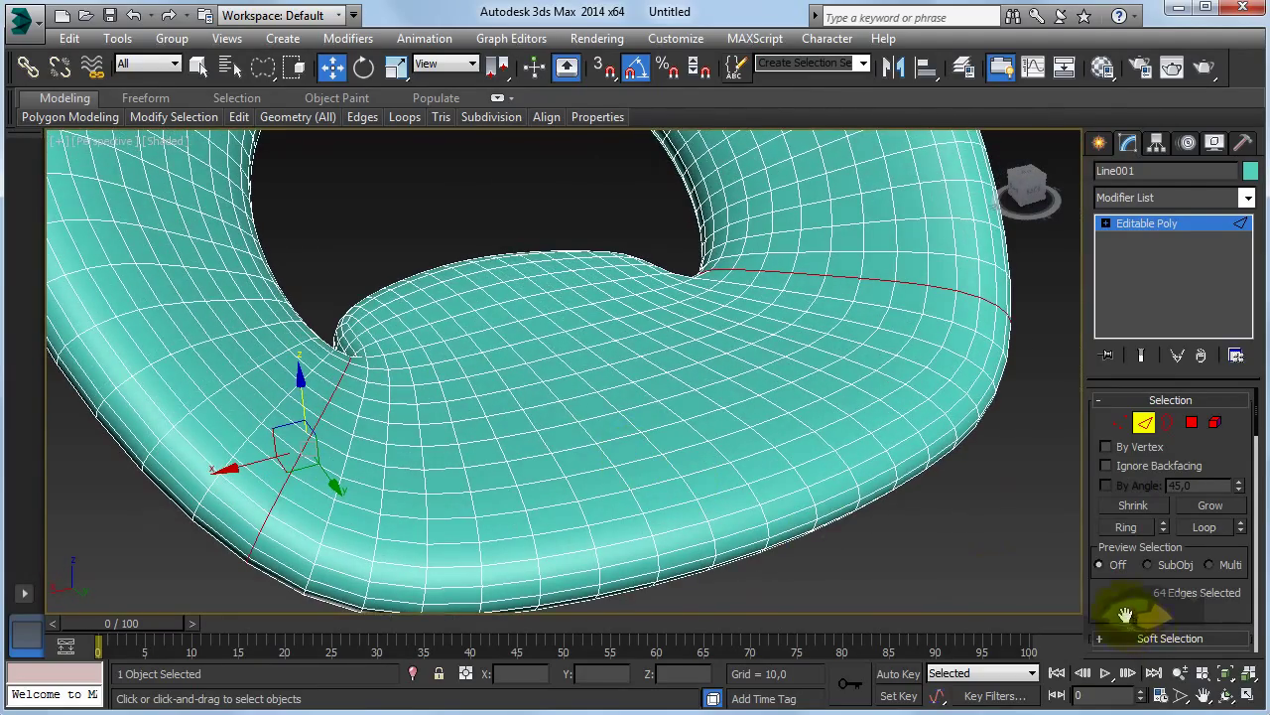
# Step: Extrude the selected seam edges with height -0,495 and width 0,456
pyautogui.moveTo(1127, 614)
pyautogui.mouseDown()
pyautogui.moveTo(1121, 467)
pyautogui.moveTo(1165, 417)
pyautogui.mouseUp()
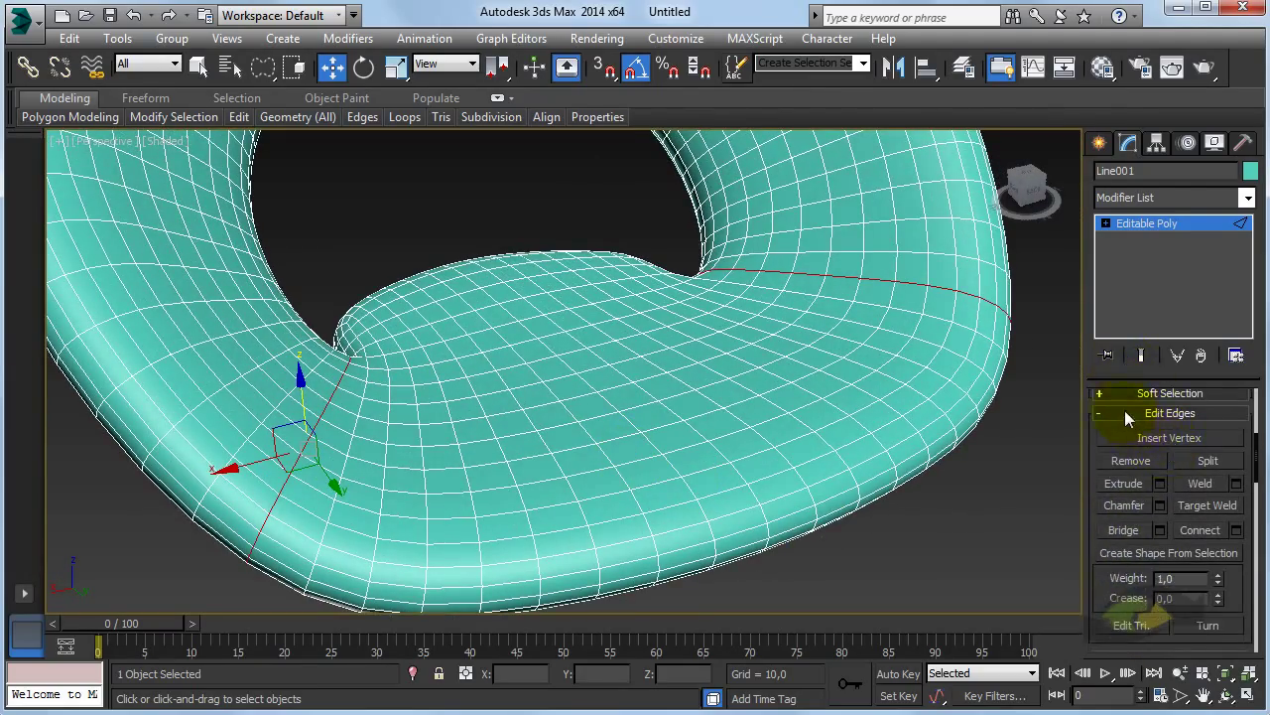
pyautogui.click(1161, 491)
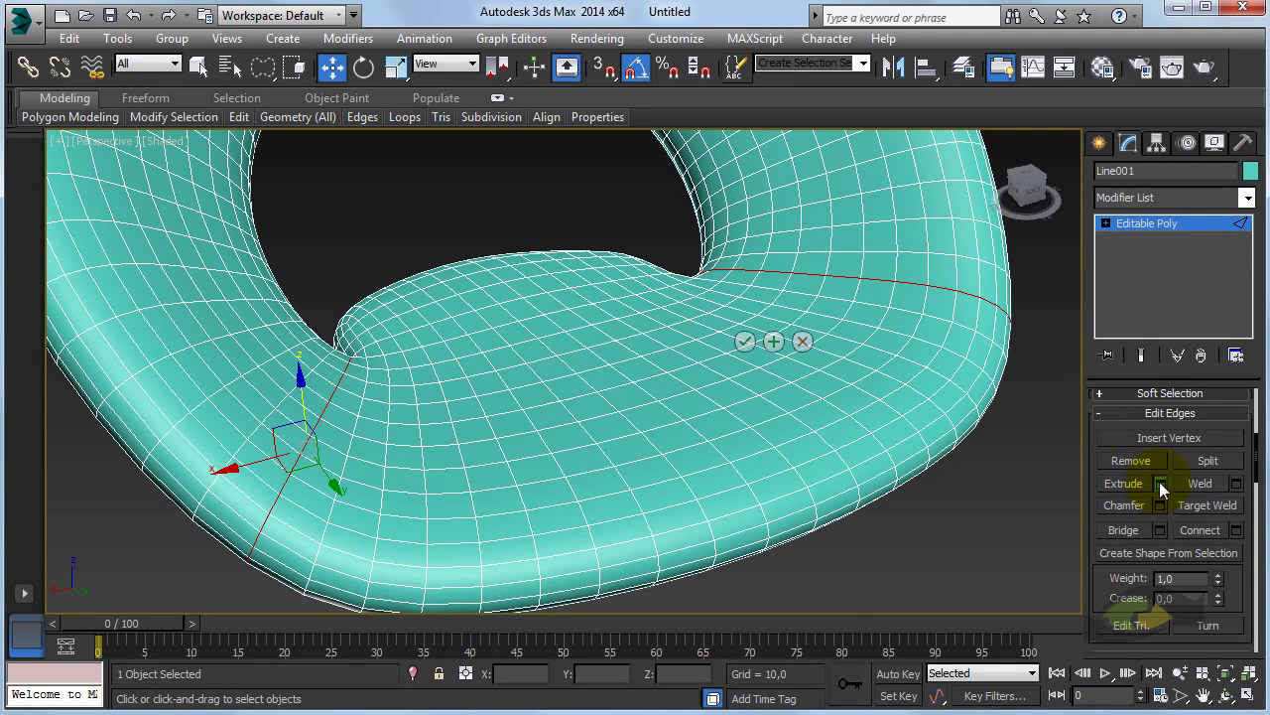
pyautogui.moveTo(748, 287)
pyautogui.mouseDown()
pyautogui.moveTo(764, 255)
pyautogui.moveTo(794, 354)
pyautogui.mouseUp()
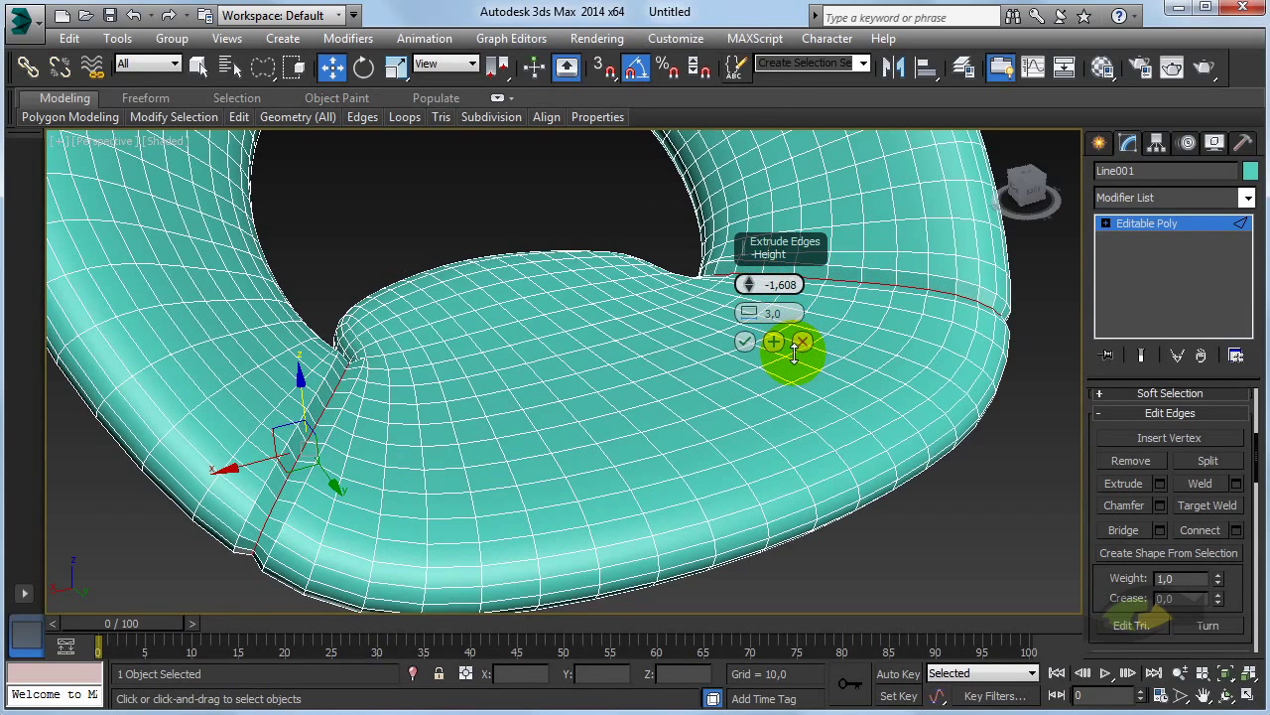
pyautogui.moveTo(751, 313); pyautogui.dragTo(751, 288)
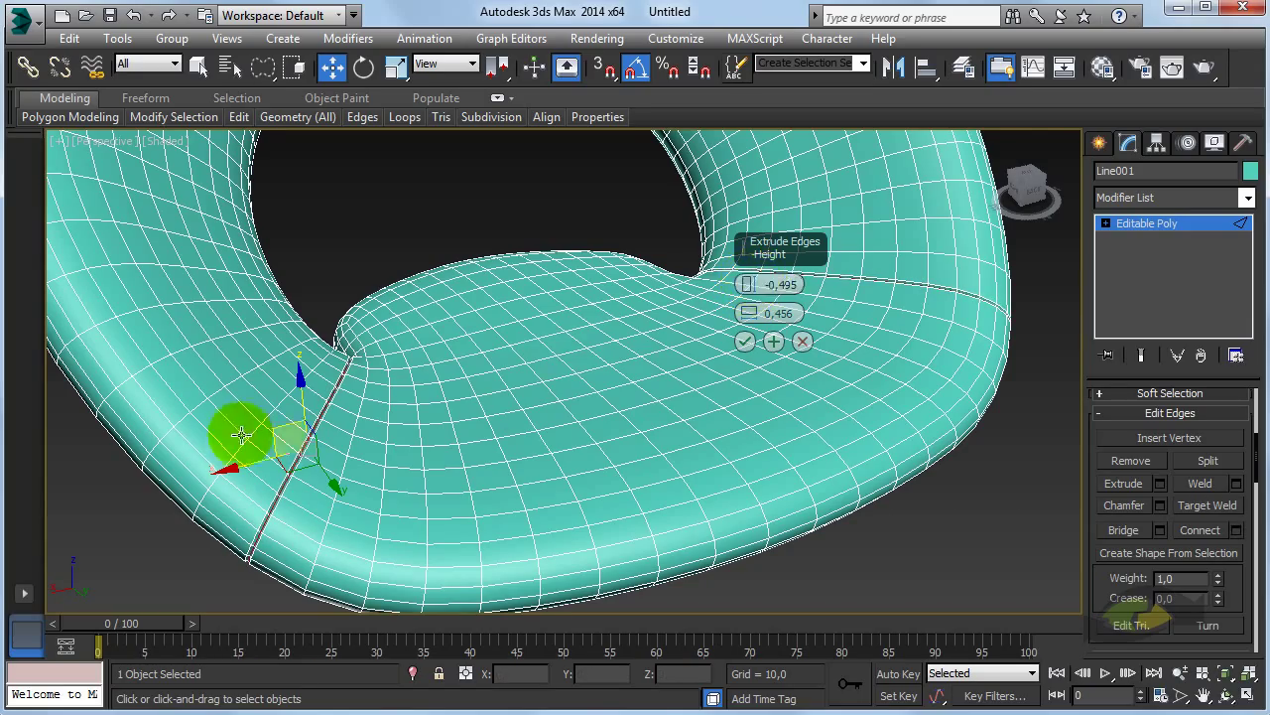
pyautogui.moveTo(242, 439)
pyautogui.keyDown('alt'); pyautogui.mouseDown(button='middle')
pyautogui.moveTo(419, 292)
pyautogui.moveTo(535, 261)
pyautogui.moveTo(482, 417)
pyautogui.mouseUp(button='middle'); pyautogui.keyUp('alt')
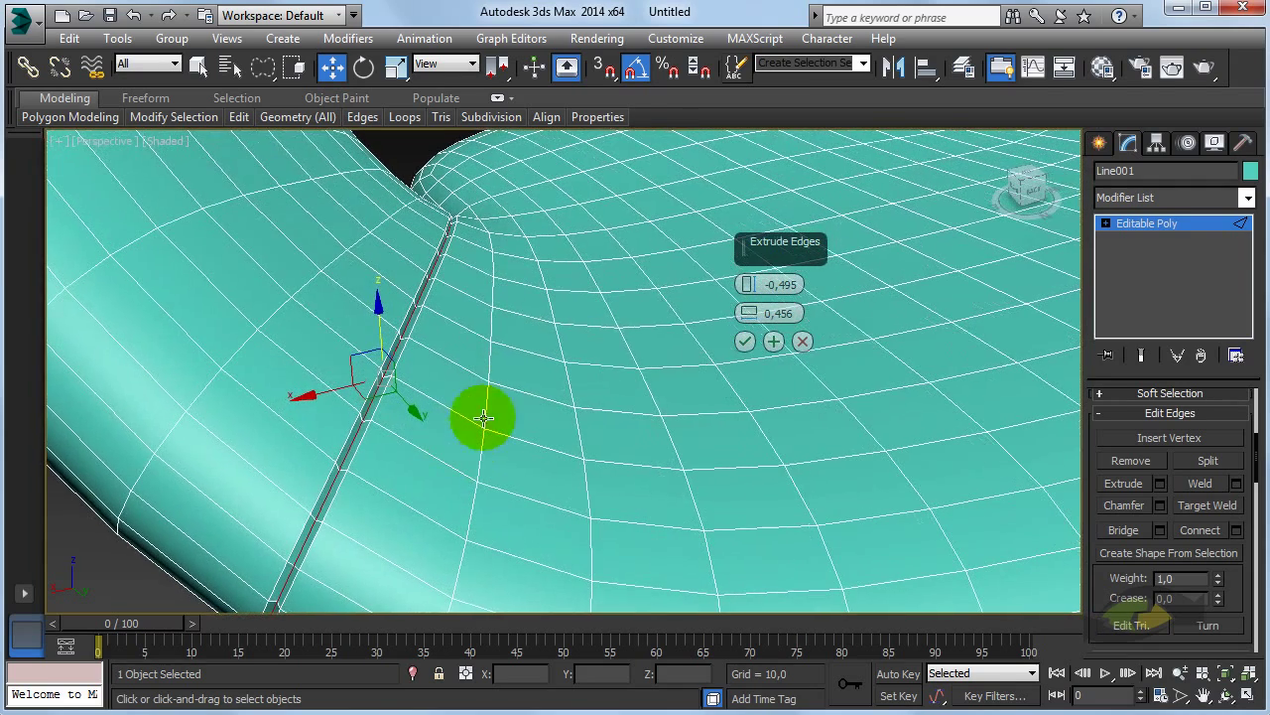
pyautogui.click(746, 343)
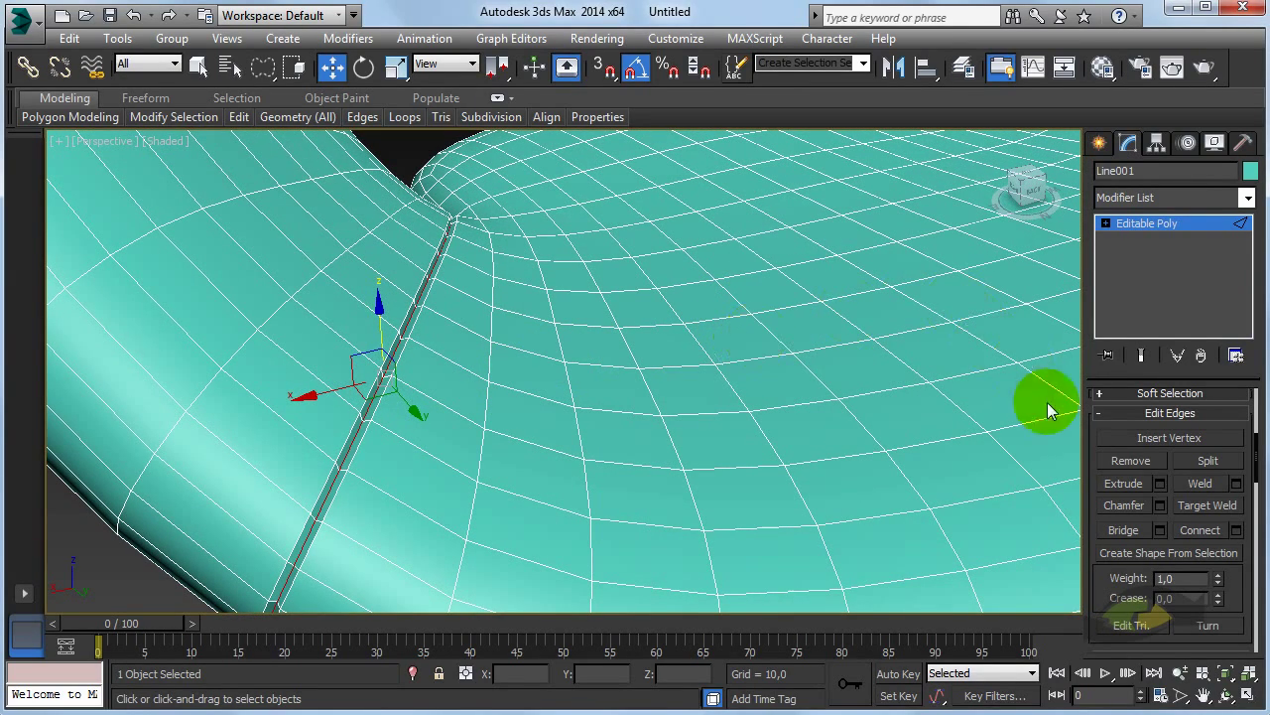
# Step: Chamfer the groove edges by a small amount with 1 segment, then view the reference photo
pyautogui.click(1159, 505)
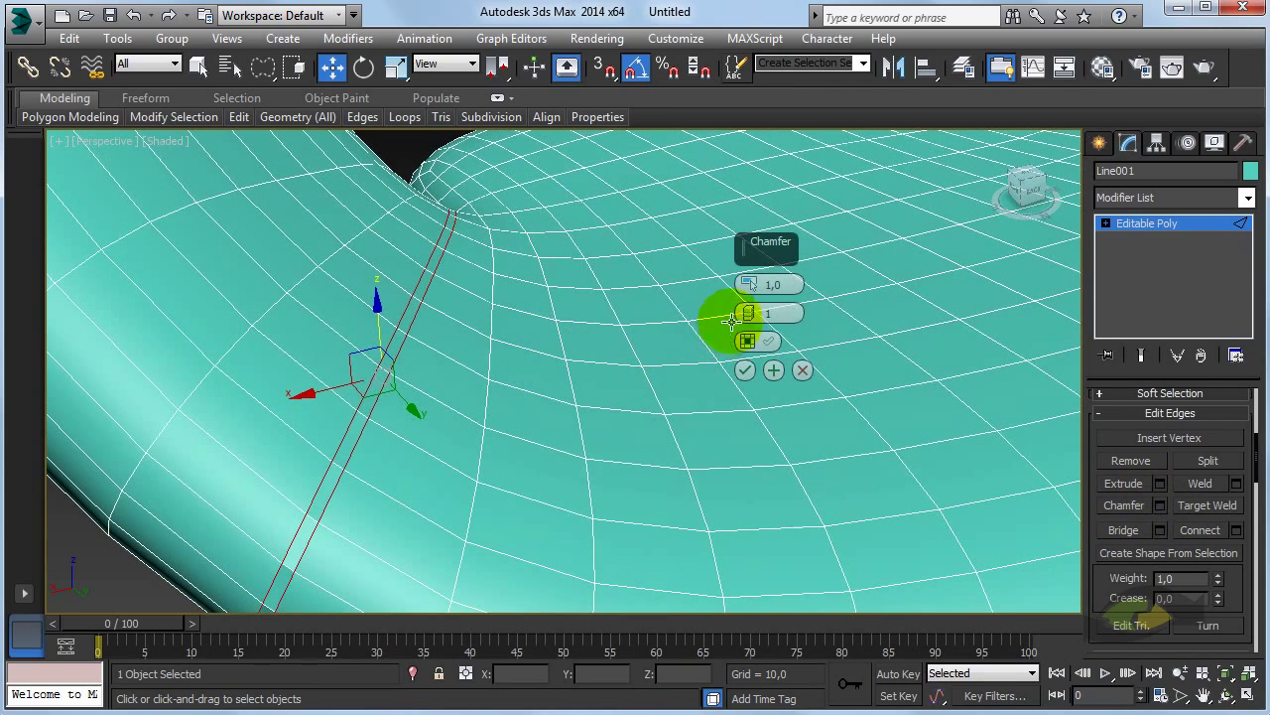
pyautogui.rightClick(748, 286)
pyautogui.moveTo(750, 285); pyautogui.dragTo(757, 285)
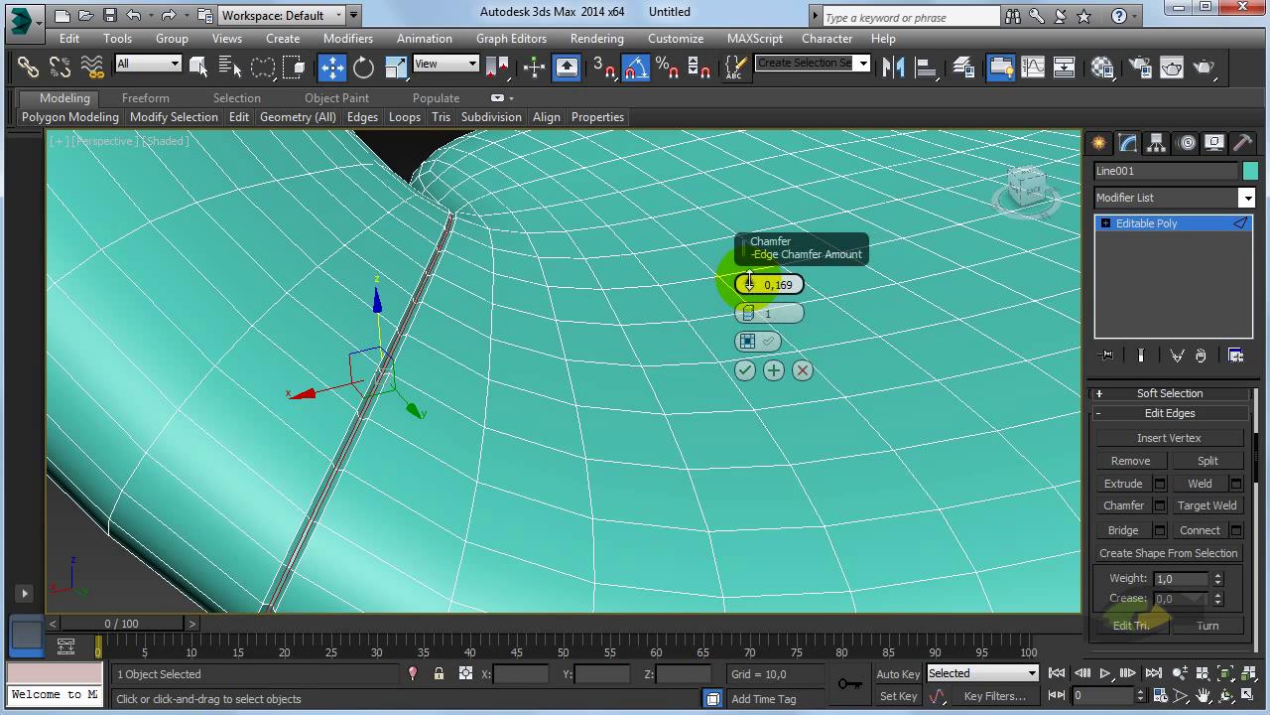
pyautogui.click(744, 369)
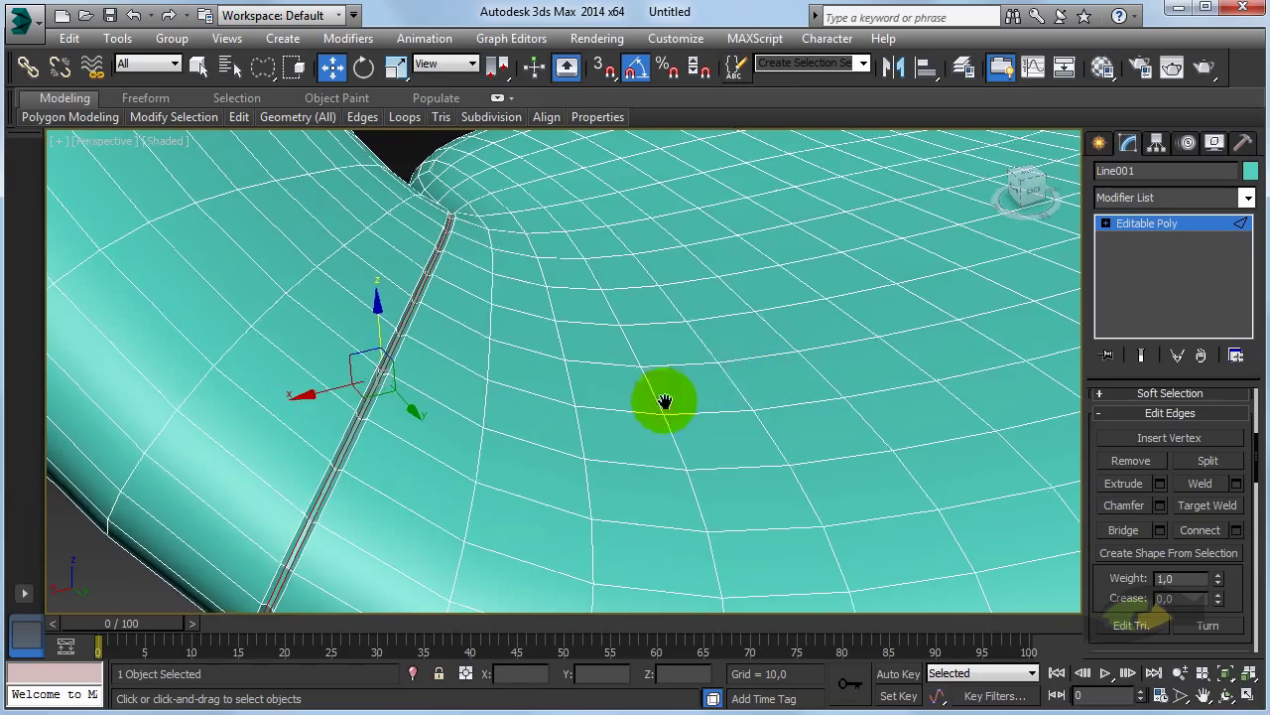
pyautogui.moveTo(666, 400)
pyautogui.keyDown('alt'); pyautogui.mouseDown(button='middle')
pyautogui.moveTo(685, 409)
pyautogui.moveTo(448, 446)
pyautogui.moveTo(459, 462)
pyautogui.mouseUp(button='middle'); pyautogui.keyUp('alt')
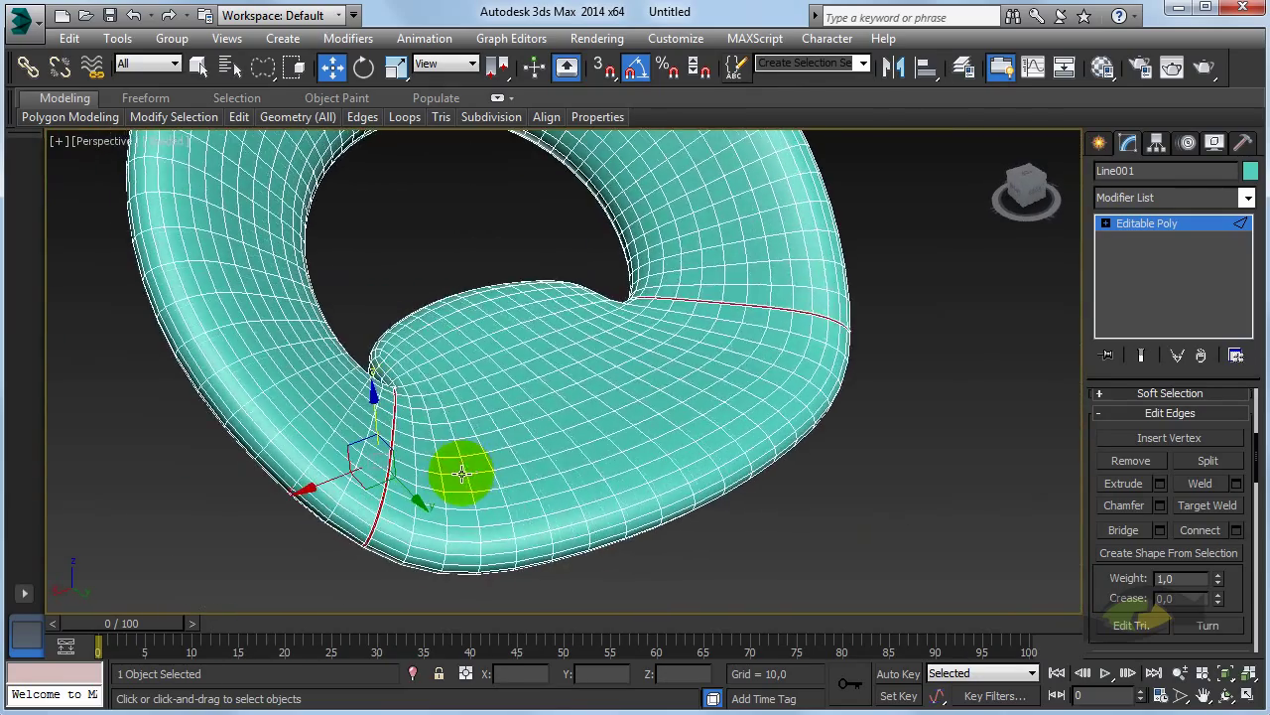
pyautogui.hotkey('alt', 'Tab')
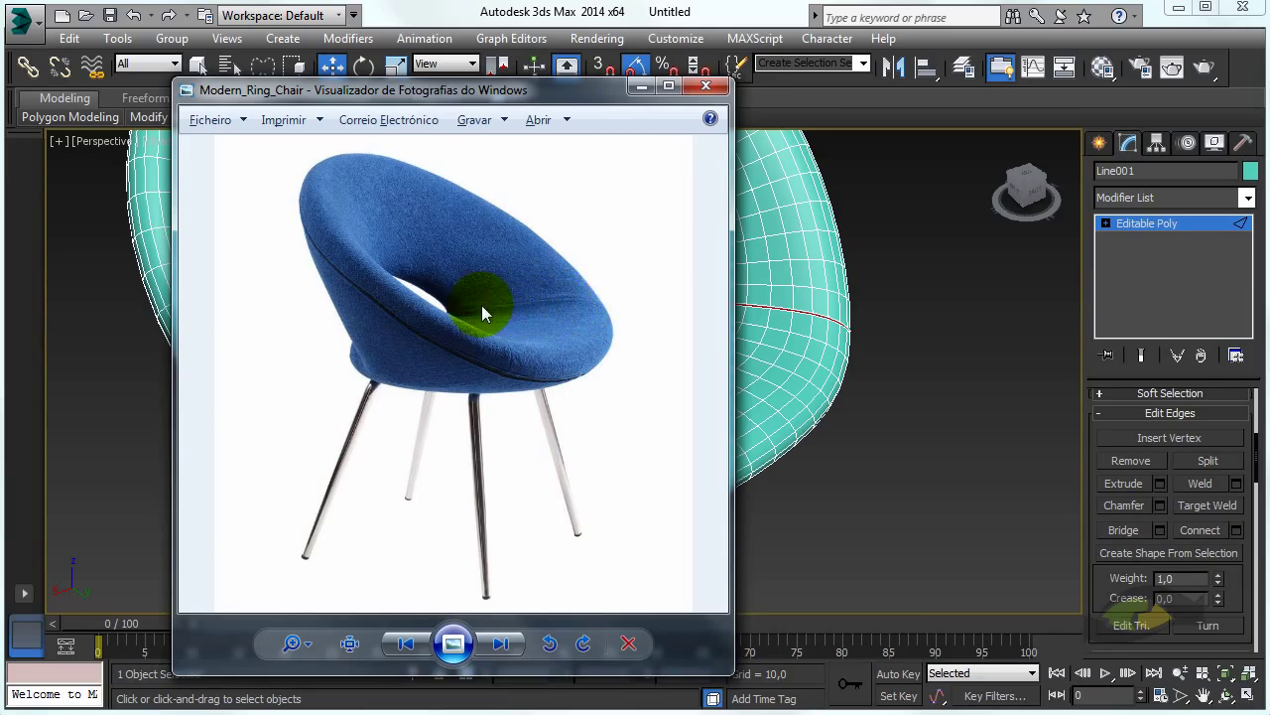
# Step: Back in the model, select the 70-edge loop along the shell's side
pyautogui.hotkey('alt', 'Tab')
pyautogui.moveTo(437, 474)
pyautogui.keyDown('alt'); pyautogui.mouseDown(button='middle')
pyautogui.moveTo(539, 397)
pyautogui.moveTo(581, 454)
pyautogui.moveTo(595, 361)
pyautogui.moveTo(618, 513)
pyautogui.moveTo(629, 502)
pyautogui.mouseUp(button='middle'); pyautogui.keyUp('alt')
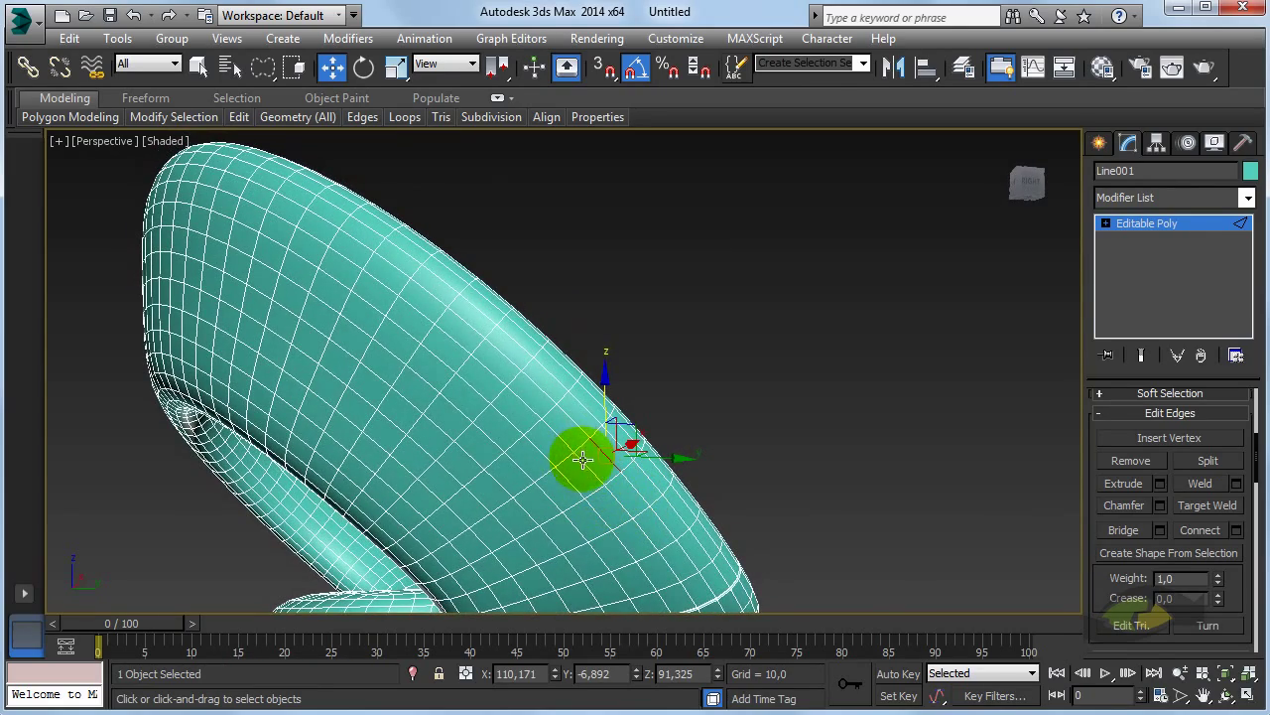
pyautogui.moveTo(1092, 437); pyautogui.dragTo(1127, 708)
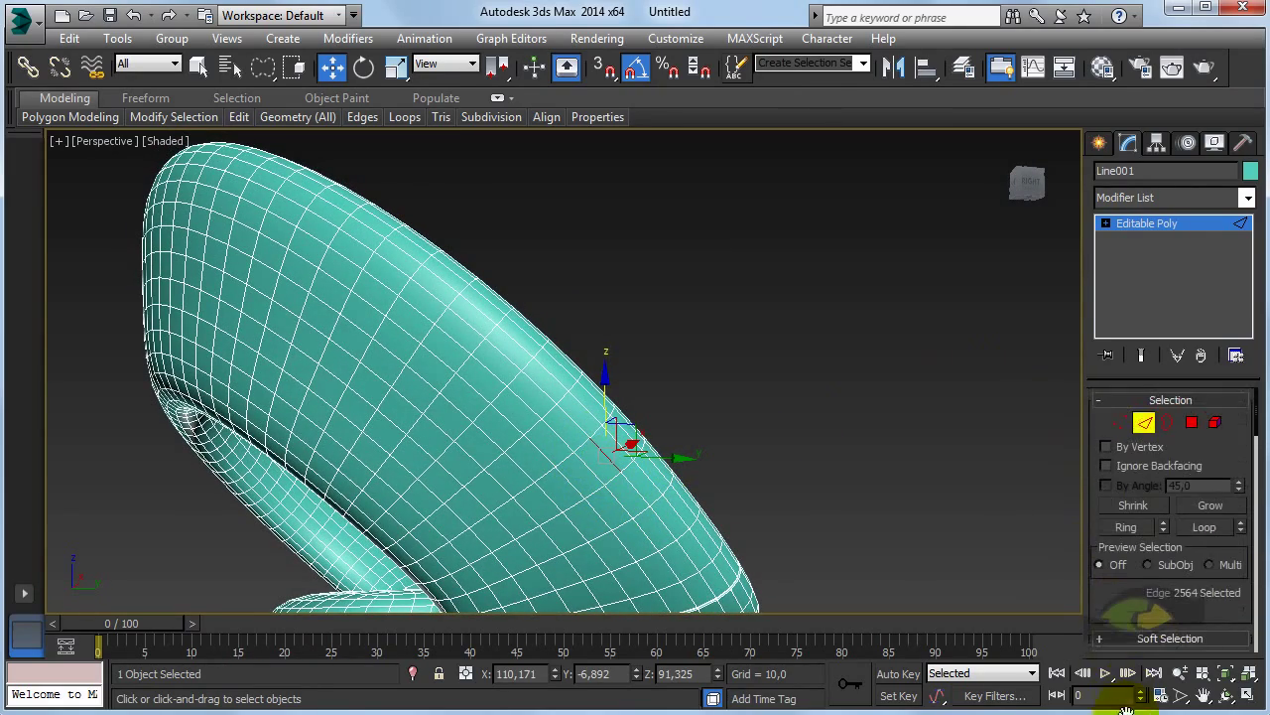
pyautogui.click(1191, 536)
pyautogui.keyDown('alt'); pyautogui.moveTo(794, 232); pyautogui.dragTo(804, 345, button='middle'); pyautogui.keyUp('alt')
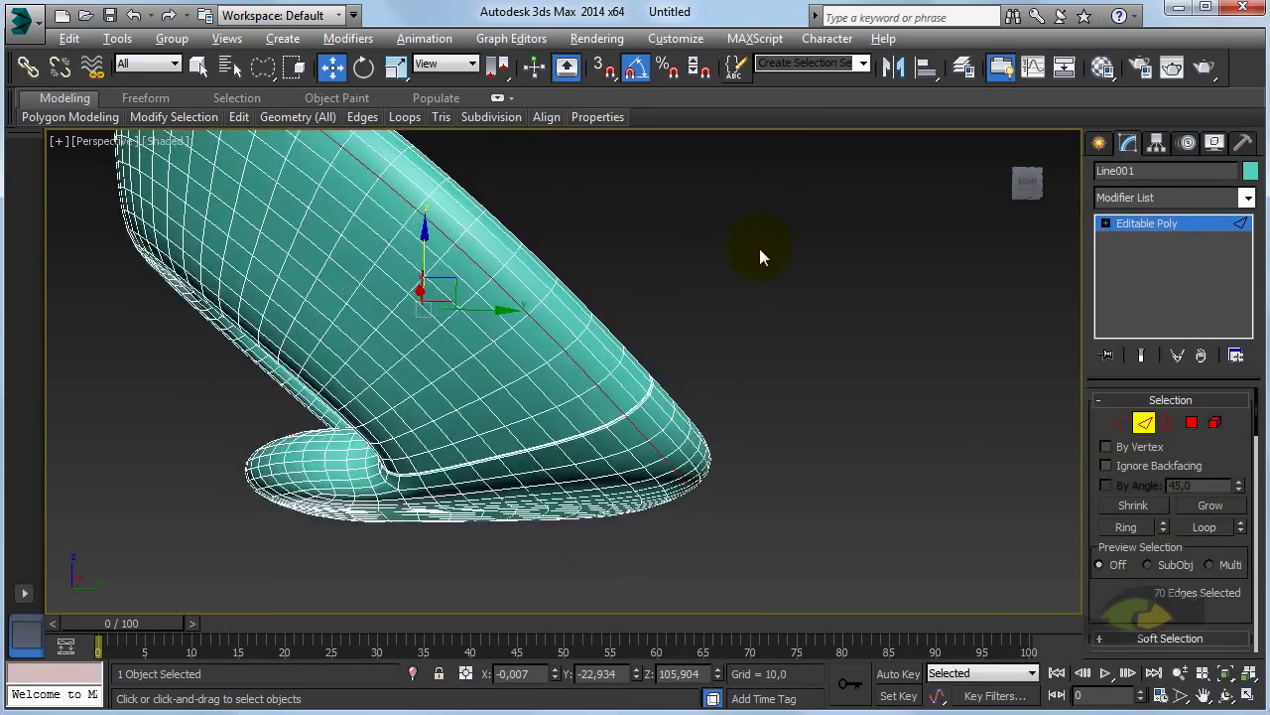
pyautogui.scroll(2, 663, 454)
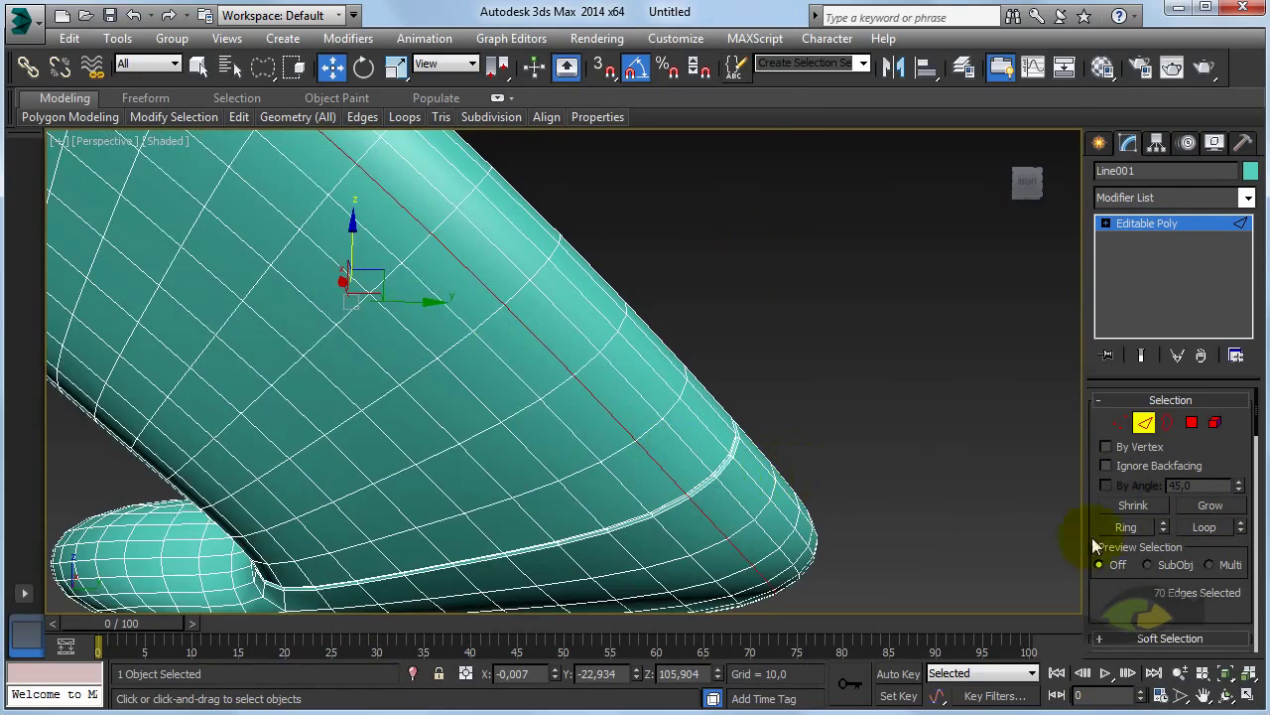
pyautogui.moveTo(1108, 602); pyautogui.dragTo(1128, 503)
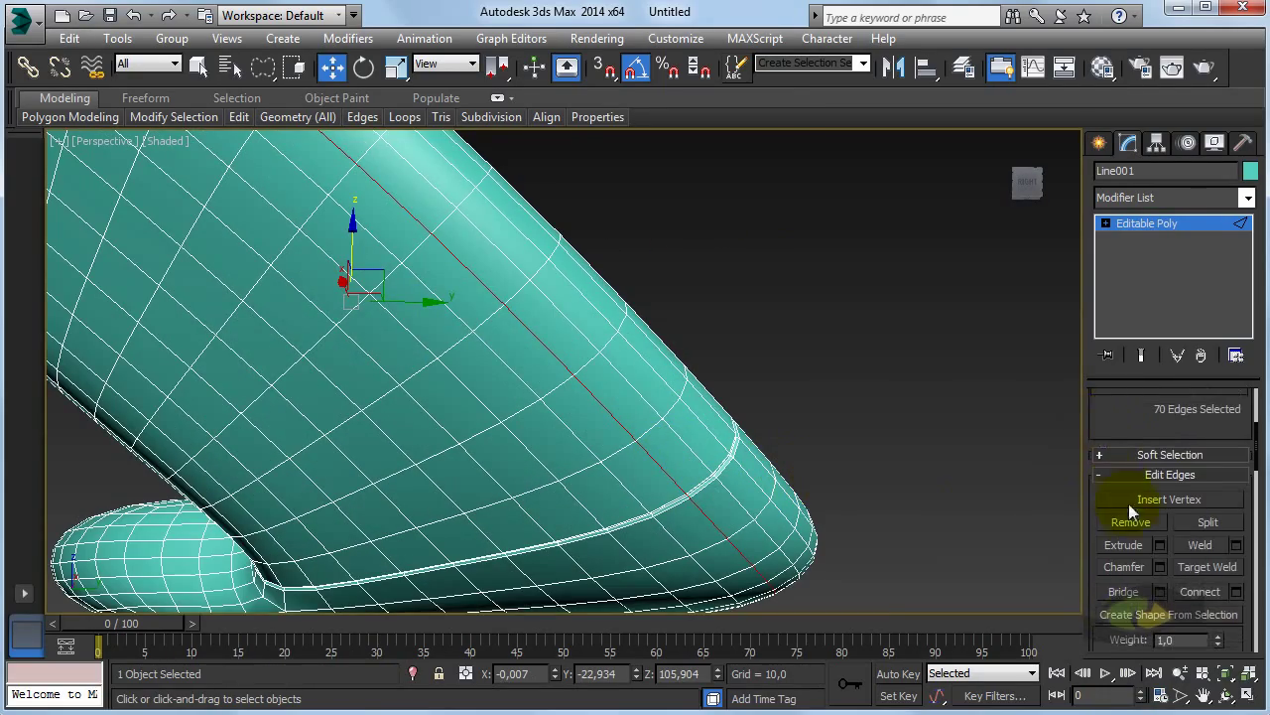
# Step: Extrude the side loop at -0,495 by 0,456, chamfer it, and switch to wireframe
pyautogui.click(1160, 545)
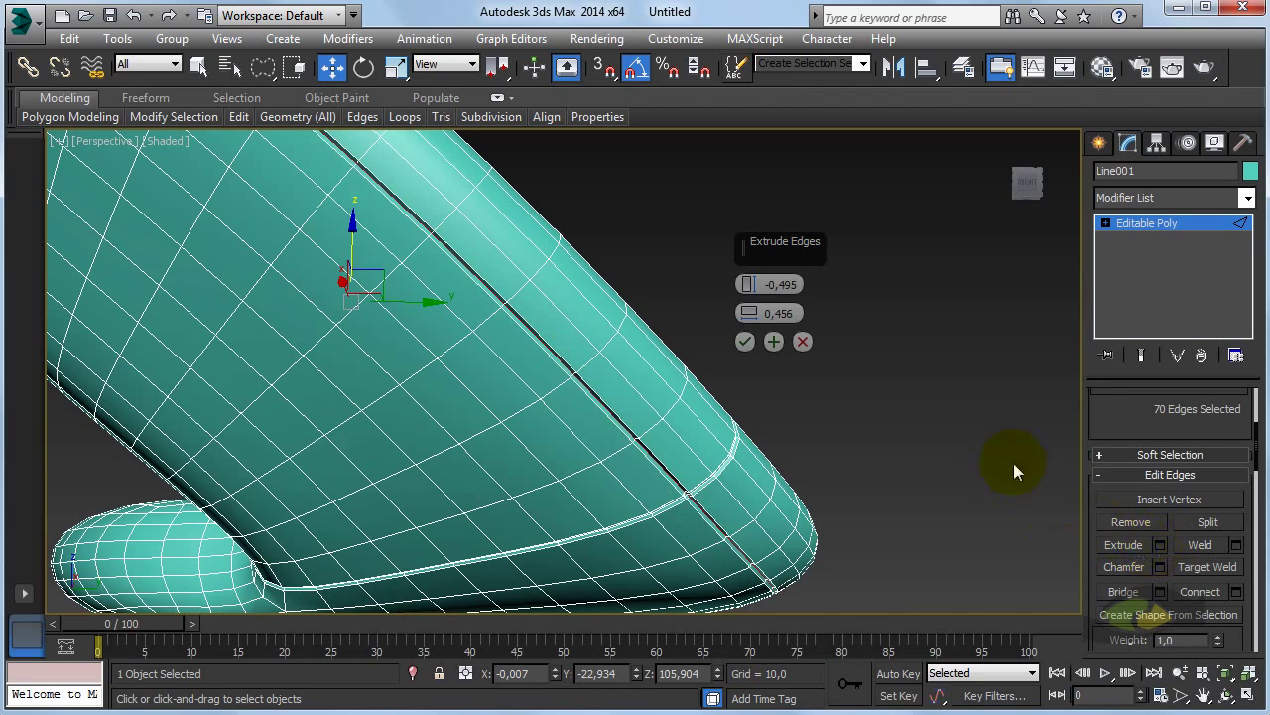
pyautogui.click(745, 341)
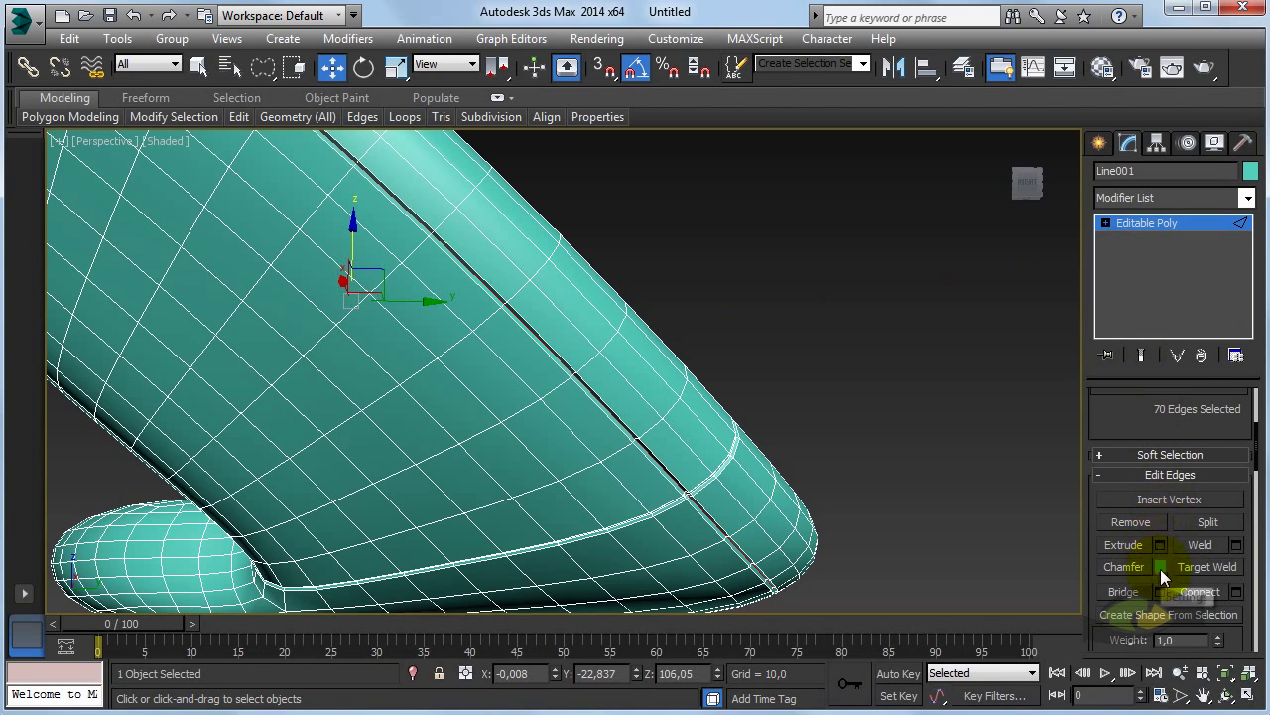
pyautogui.click(1160, 567)
pyautogui.click(744, 370)
pyautogui.scroll(-10, 745, 416)
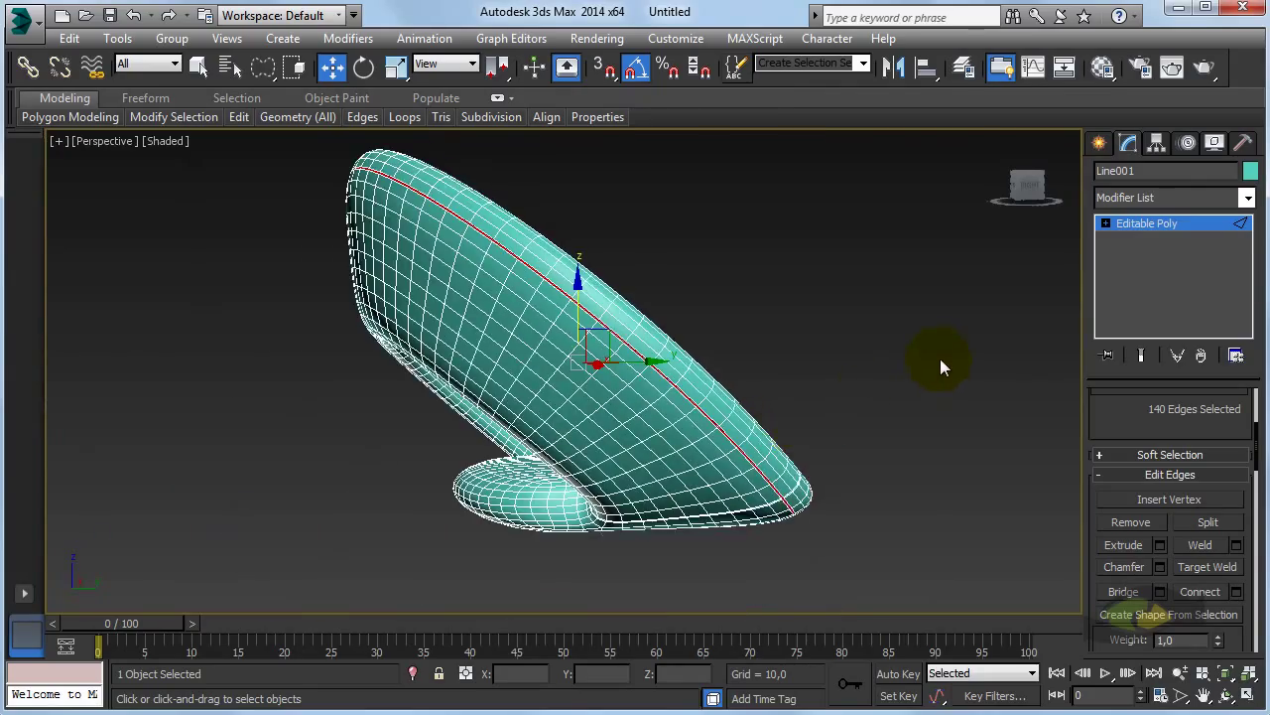
pyautogui.moveTo(940, 361)
pyautogui.keyDown('alt'); pyautogui.mouseDown(button='middle')
pyautogui.moveTo(995, 331)
pyautogui.moveTo(875, 396)
pyautogui.moveTo(890, 406)
pyautogui.moveTo(883, 387)
pyautogui.mouseUp(button='middle'); pyautogui.keyUp('alt')
pyautogui.click(1136, 230)
pyautogui.press('F3')
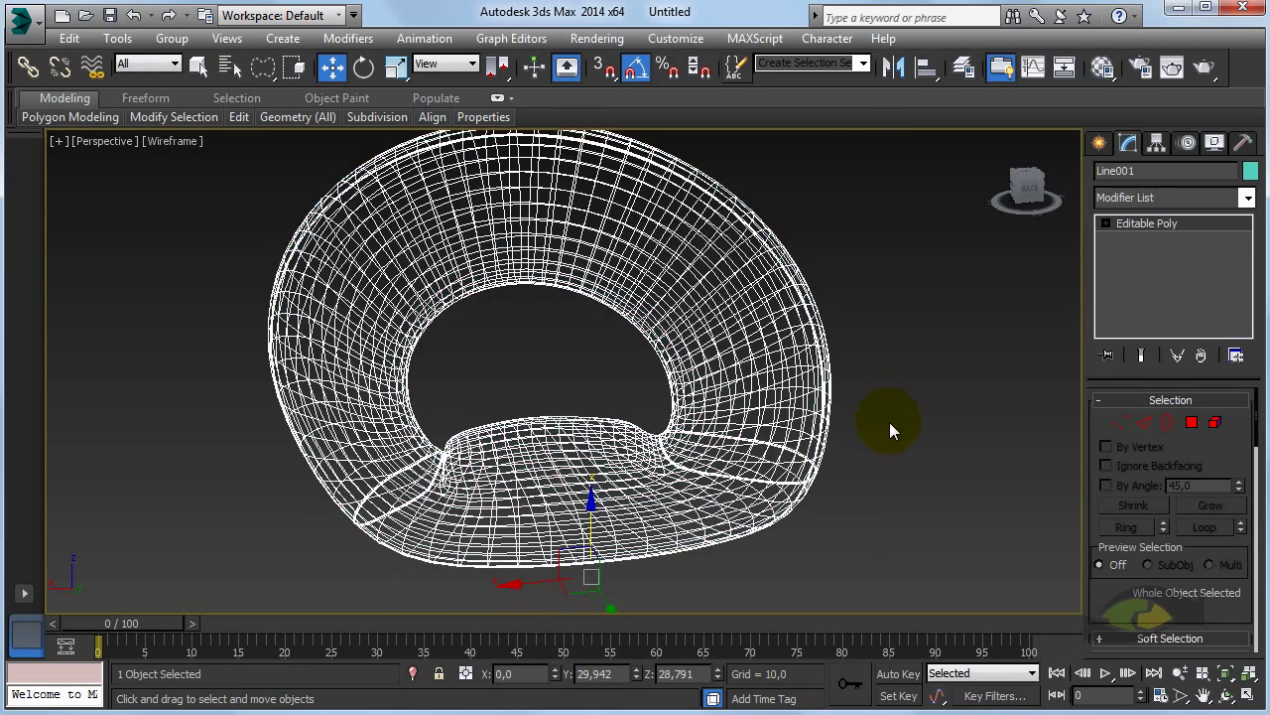
# Step: Deselect the seat and return the viewport to shaded display
pyautogui.click(890, 422)
pyautogui.press('F3')
pyautogui.scroll(3, 867, 441)
pyautogui.scroll(2, 910, 497)
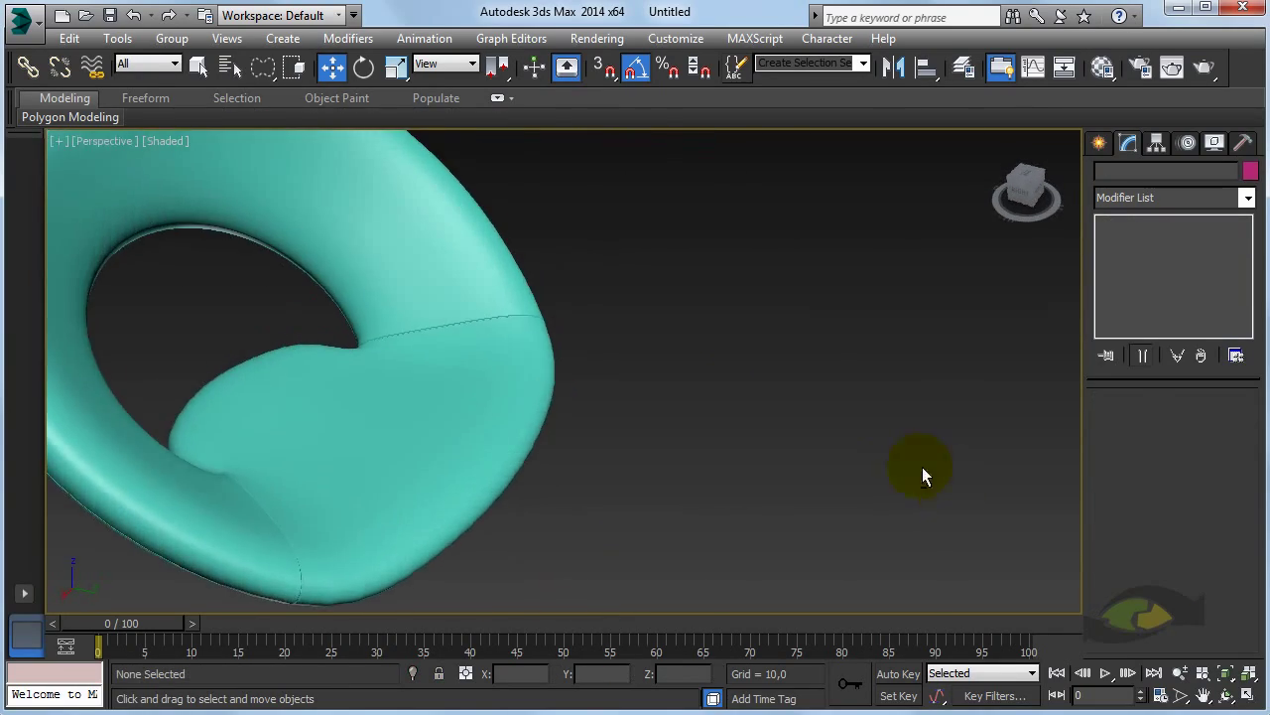
# Step: Orbit around the chair to inspect the seam grooves, then show the standard viewpoint list
pyautogui.keyDown('alt'); pyautogui.moveTo(922, 467); pyautogui.dragTo(641, 420, button='middle'); pyautogui.keyUp('alt')
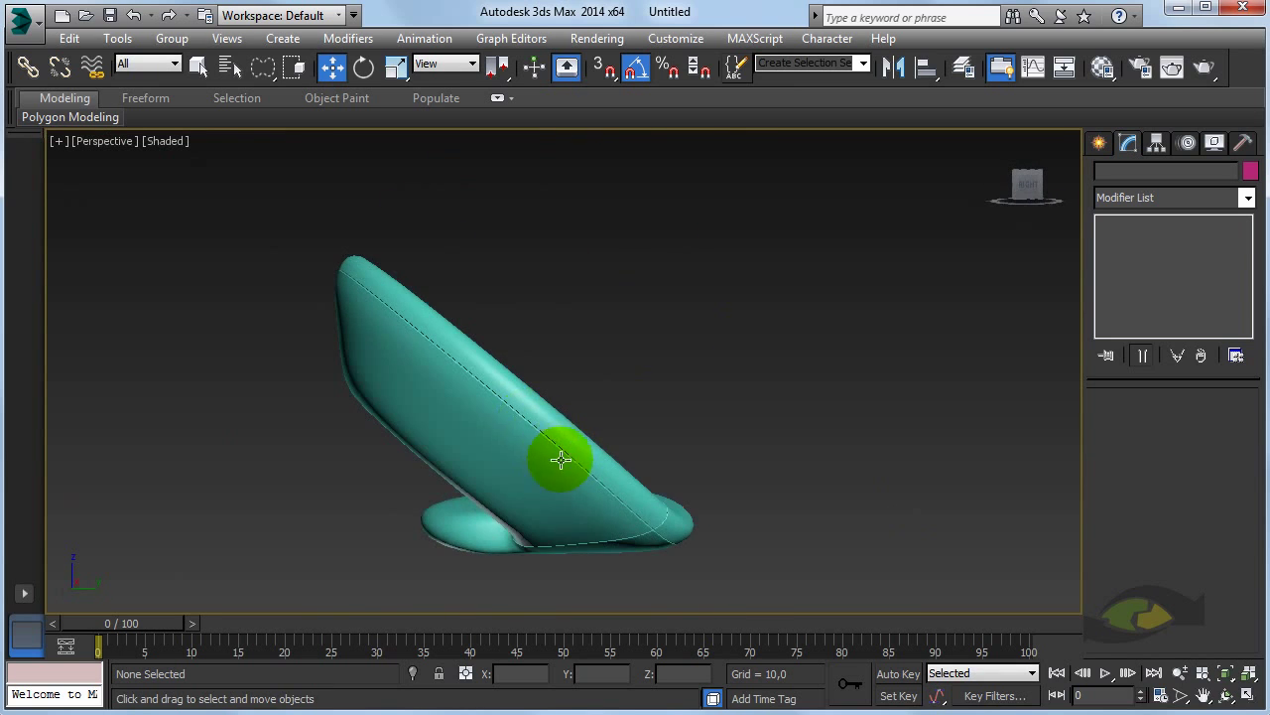
pyautogui.moveTo(561, 459)
pyautogui.keyDown('alt'); pyautogui.mouseDown(button='middle')
pyautogui.moveTo(467, 368)
pyautogui.moveTo(397, 354)
pyautogui.moveTo(321, 363)
pyautogui.moveTo(369, 445)
pyautogui.moveTo(487, 462)
pyautogui.moveTo(249, 357)
pyautogui.moveTo(598, 482)
pyautogui.moveTo(641, 473)
pyautogui.moveTo(467, 561)
pyautogui.mouseUp(button='middle'); pyautogui.keyUp('alt')
pyautogui.keyDown('alt'); pyautogui.moveTo(763, 533); pyautogui.dragTo(575, 519, button='middle'); pyautogui.keyUp('alt')
pyautogui.scroll(-5, 635, 501)
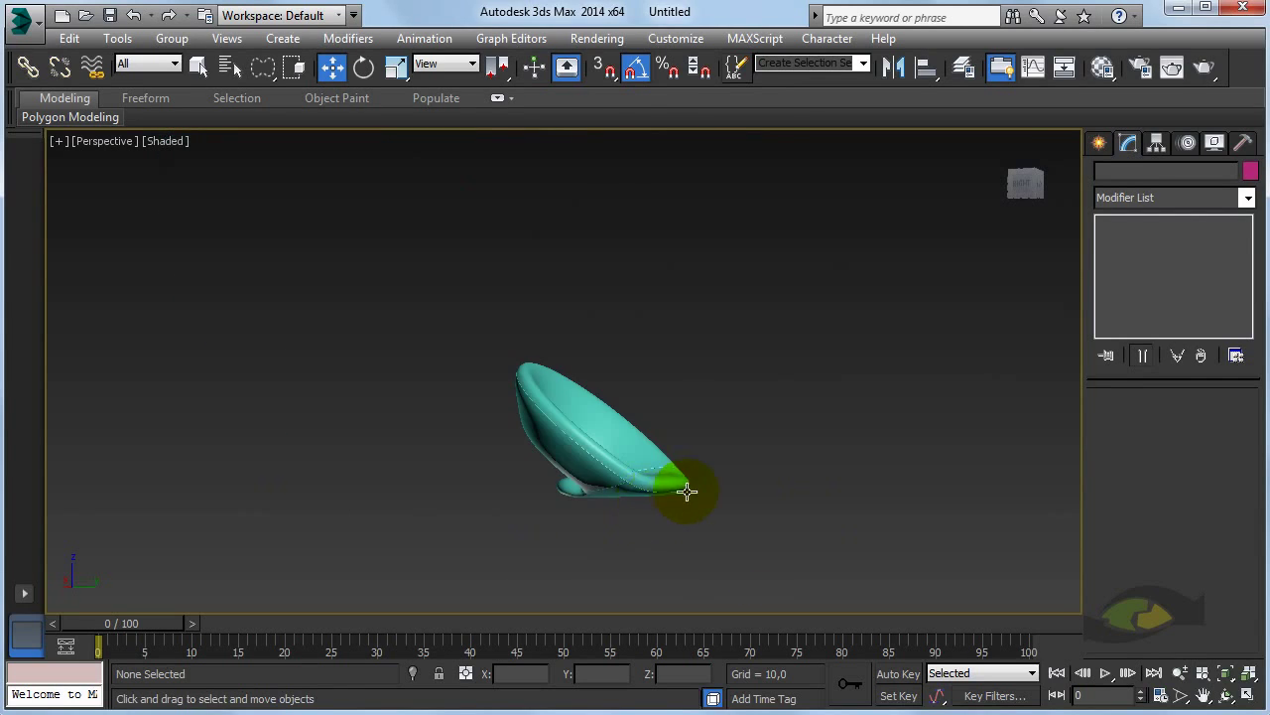
pyautogui.keyDown('alt'); pyautogui.moveTo(686, 488); pyautogui.dragTo(652, 527, button='middle'); pyautogui.keyUp('alt')
pyautogui.scroll(5, 612, 507)
pyautogui.scroll(3, 612, 509)
pyautogui.scroll(-4, 610, 440)
pyautogui.moveTo(609, 439)
pyautogui.keyDown('alt'); pyautogui.mouseDown(button='middle')
pyautogui.moveTo(589, 519)
pyautogui.moveTo(649, 524)
pyautogui.moveTo(596, 446)
pyautogui.moveTo(607, 453)
pyautogui.moveTo(601, 434)
pyautogui.mouseUp(button='middle'); pyautogui.keyUp('alt')
pyautogui.scroll(5, 601, 433)
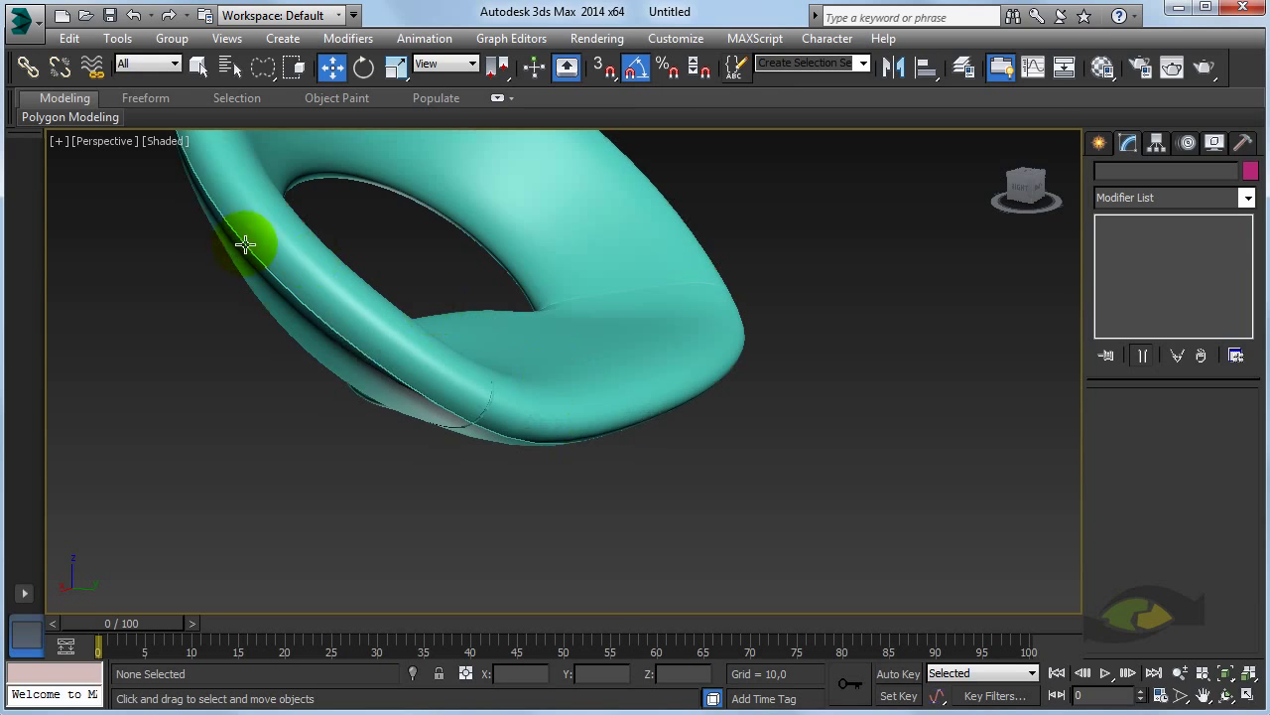
pyautogui.click(114, 142)
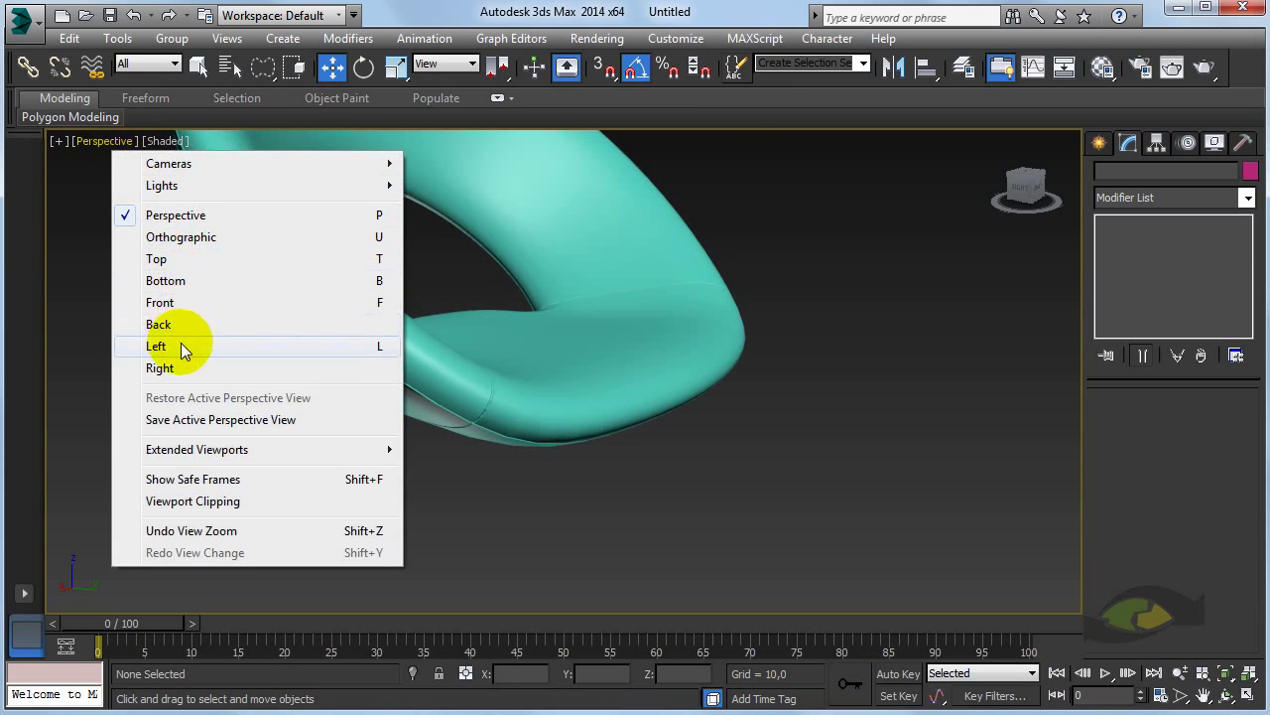
# Step: Switch the viewport to the Left view and pan the chair higher
pyautogui.click(181, 343)
pyautogui.scroll(-3, 695, 467)
pyautogui.scroll(-3, 695, 526)
pyautogui.scroll(3, 695, 521)
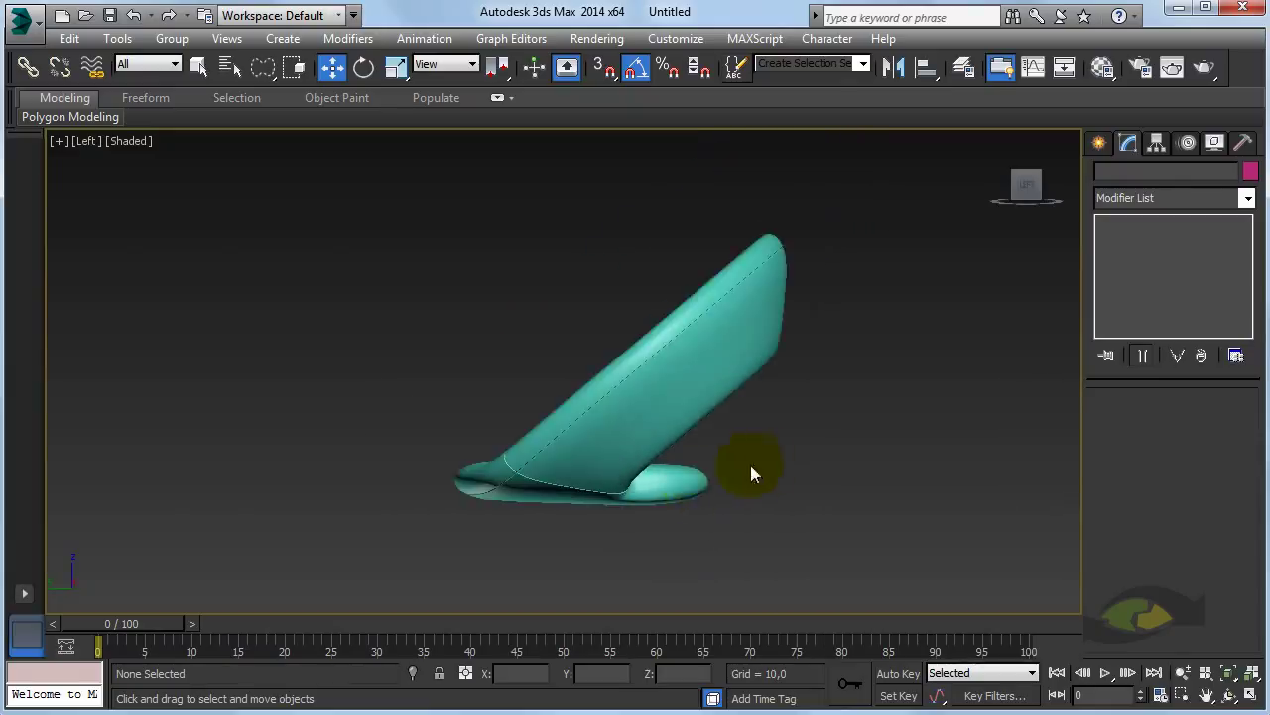
pyautogui.moveTo(751, 467); pyautogui.dragTo(695, 378, button='middle')
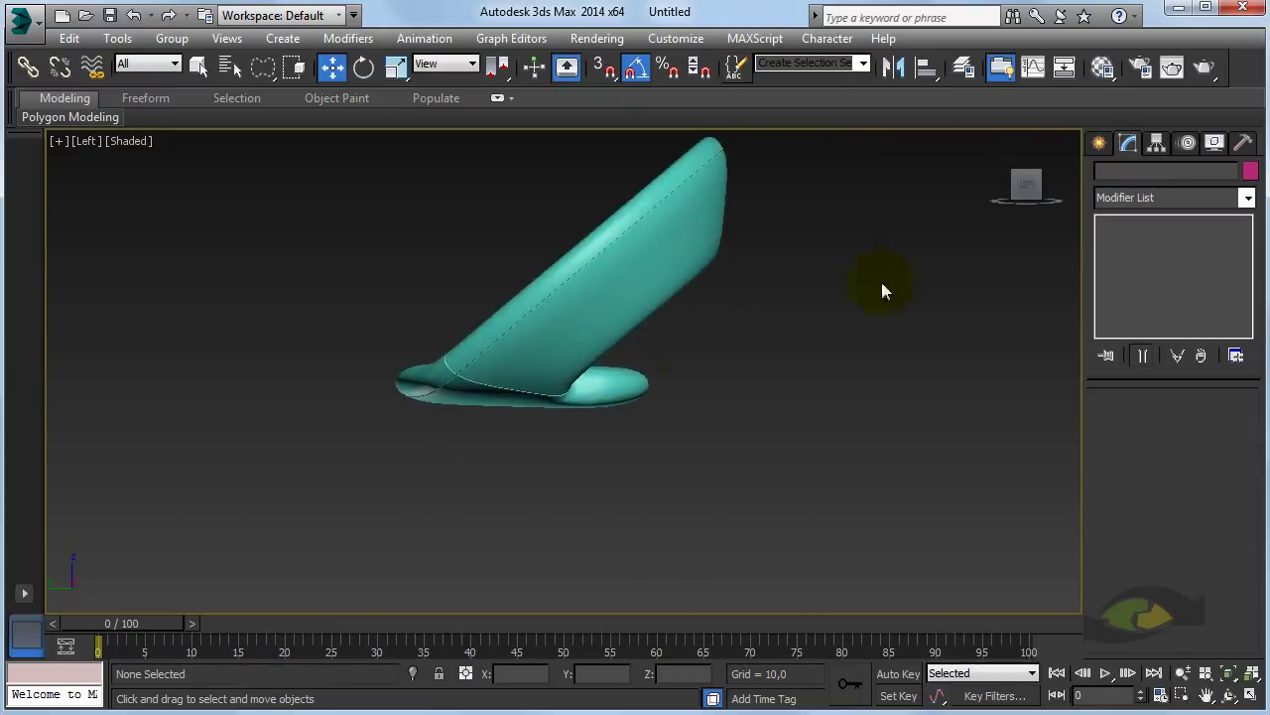
# Step: Arm the Line spline tool and leave room in view below the seat
pyautogui.click(1100, 145)
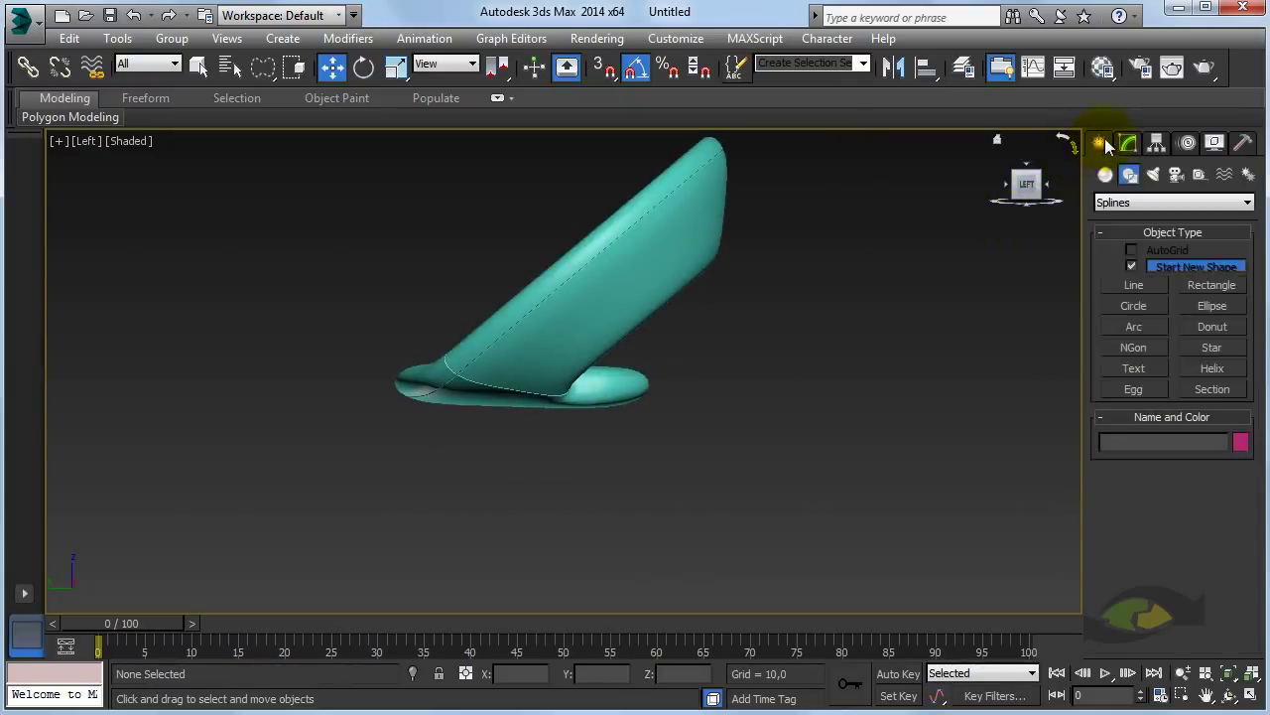
pyautogui.click(1137, 285)
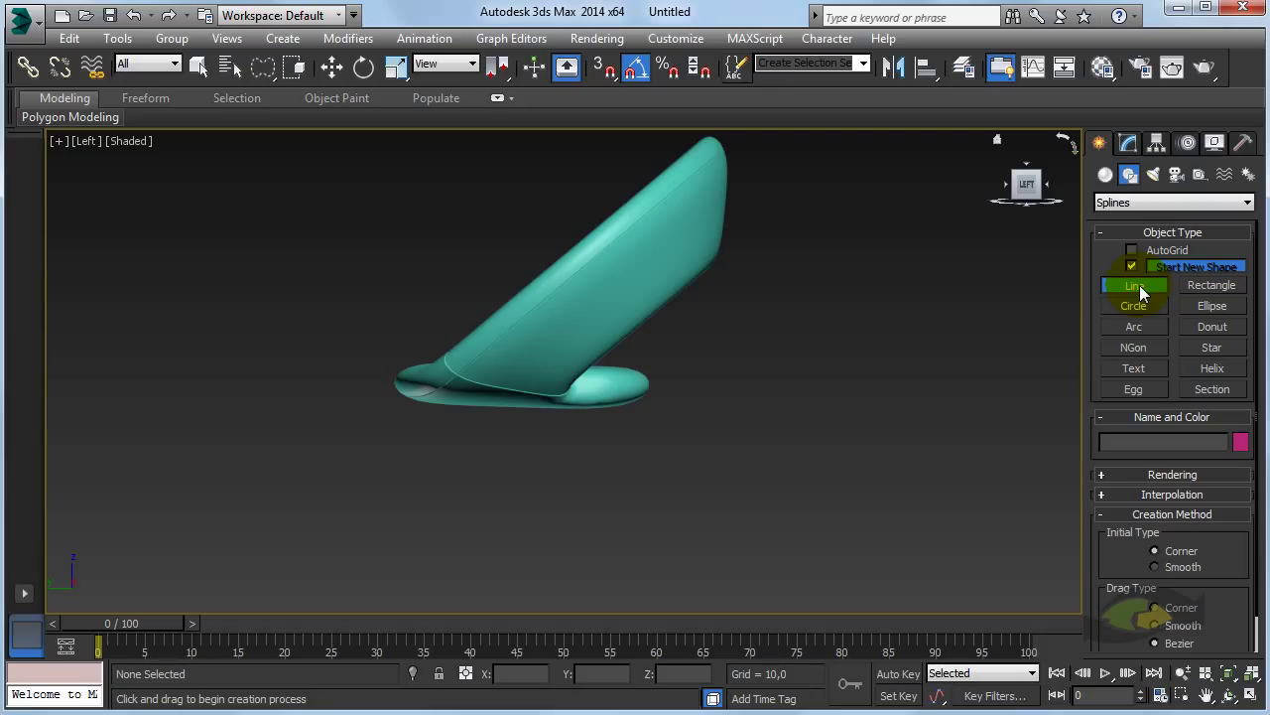
pyautogui.moveTo(496, 340); pyautogui.dragTo(363, 337, button='middle')
pyautogui.scroll(-2, 331, 509)
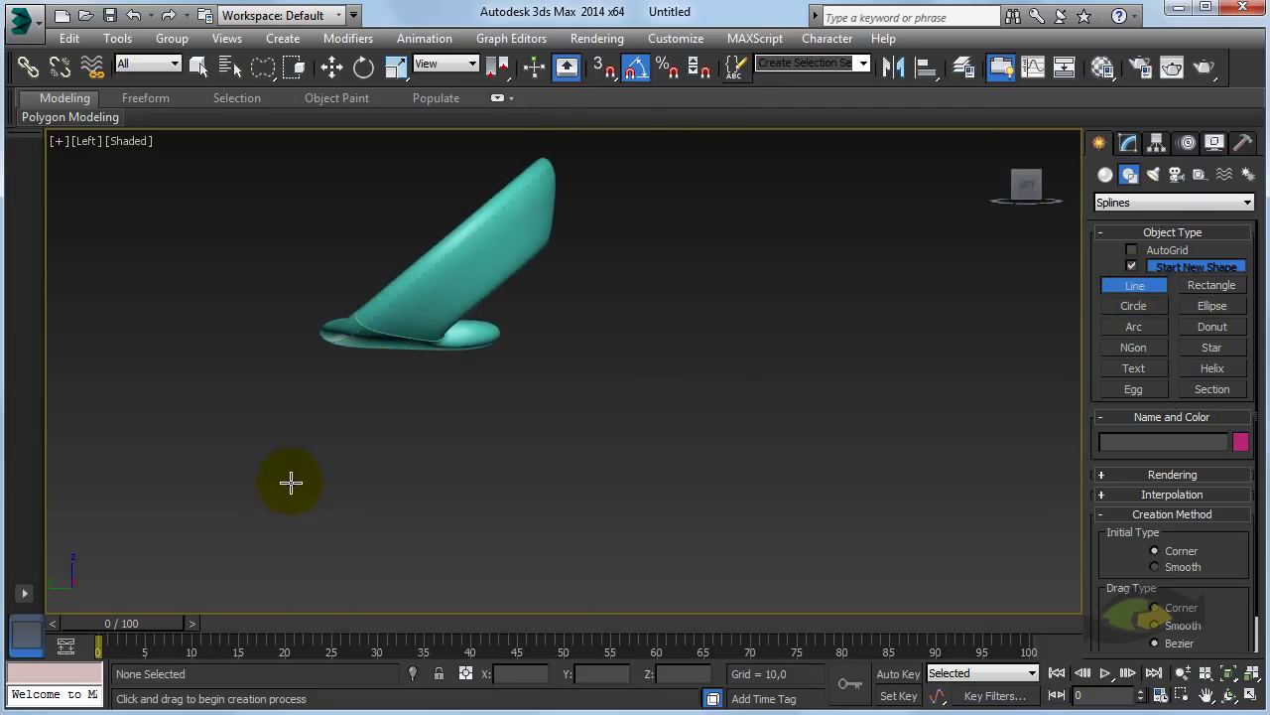
# Step: Draw a four-point trapezoid leg outline (Line002) beneath the seat
pyautogui.click(285, 501)
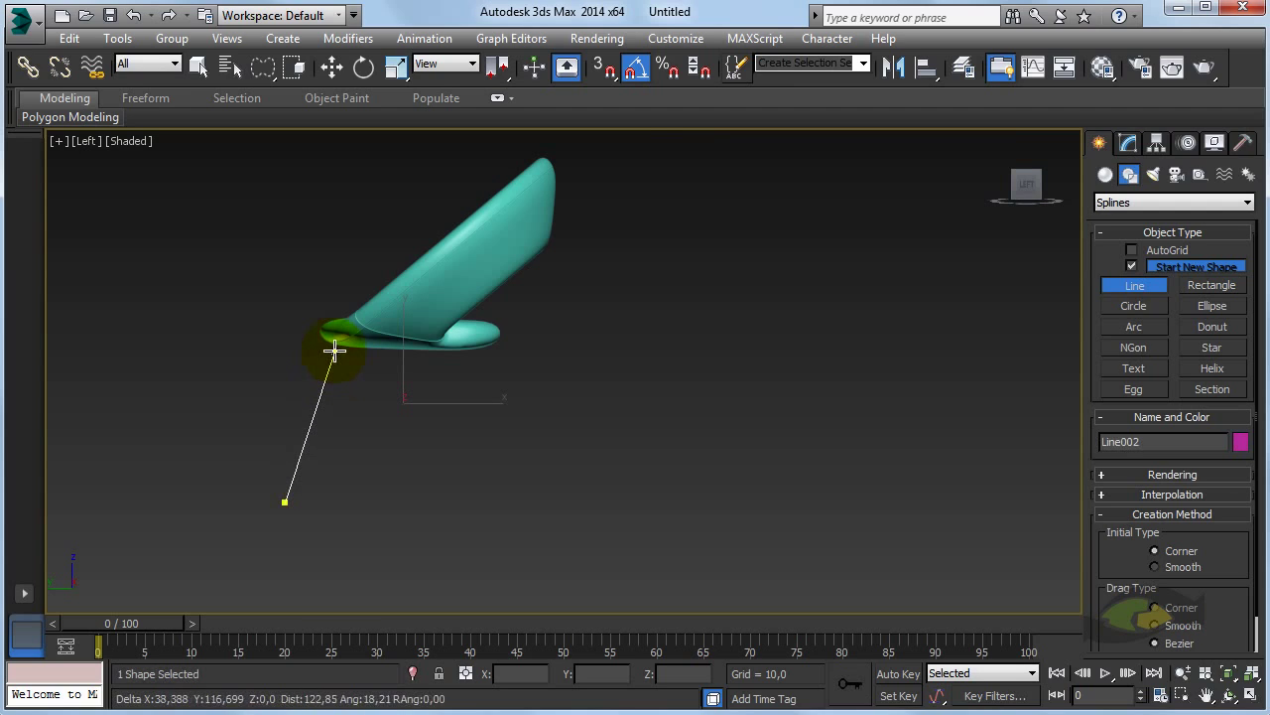
pyautogui.click(338, 349)
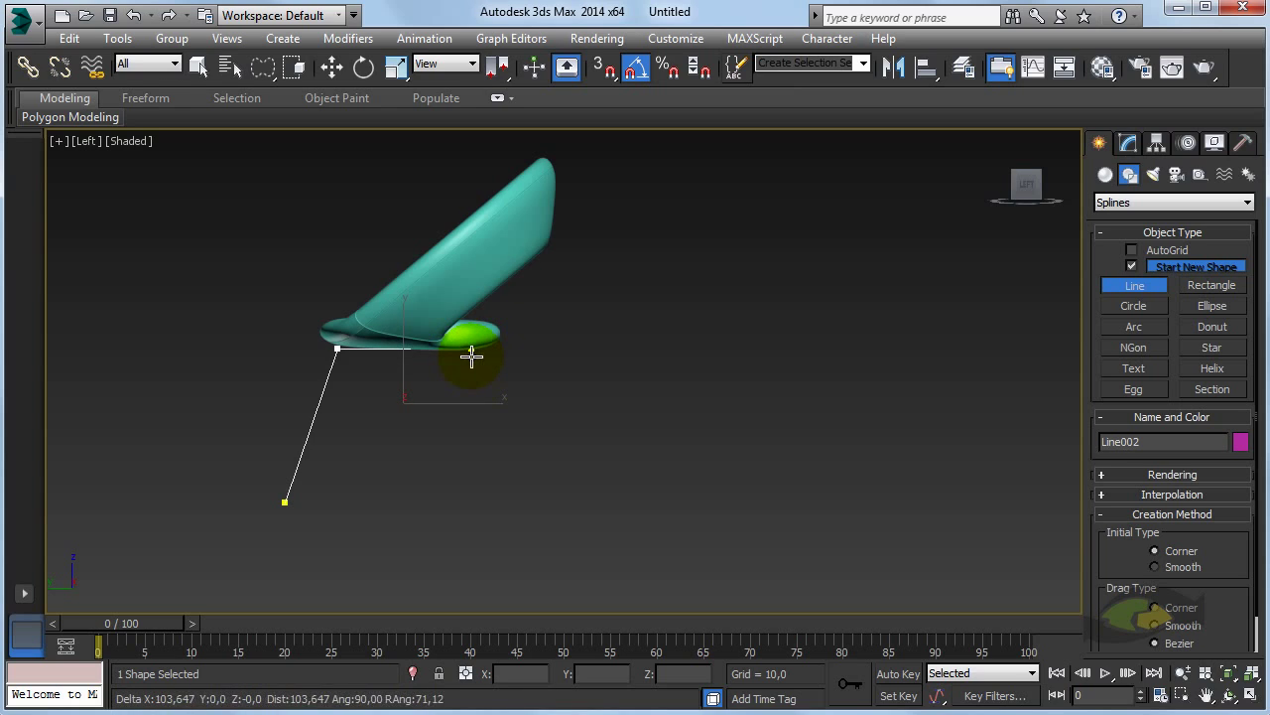
pyautogui.click(472, 350)
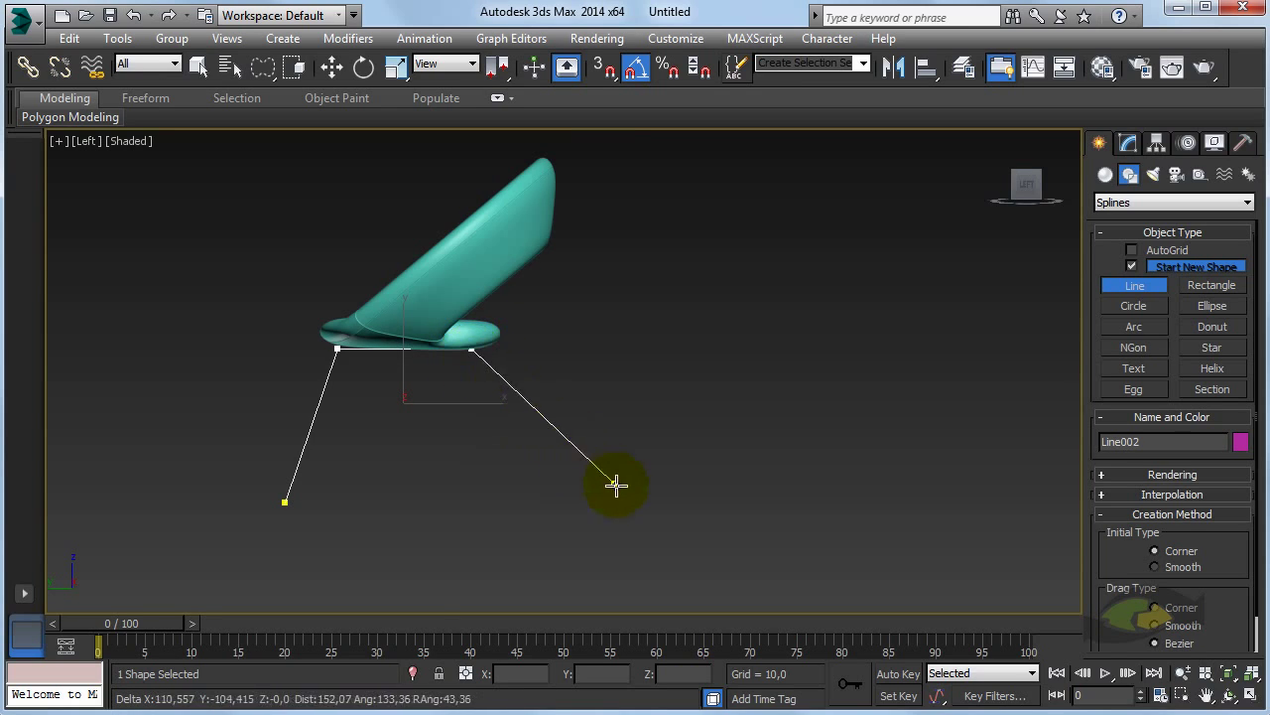
pyautogui.click(554, 500)
pyautogui.rightClick(555, 500)
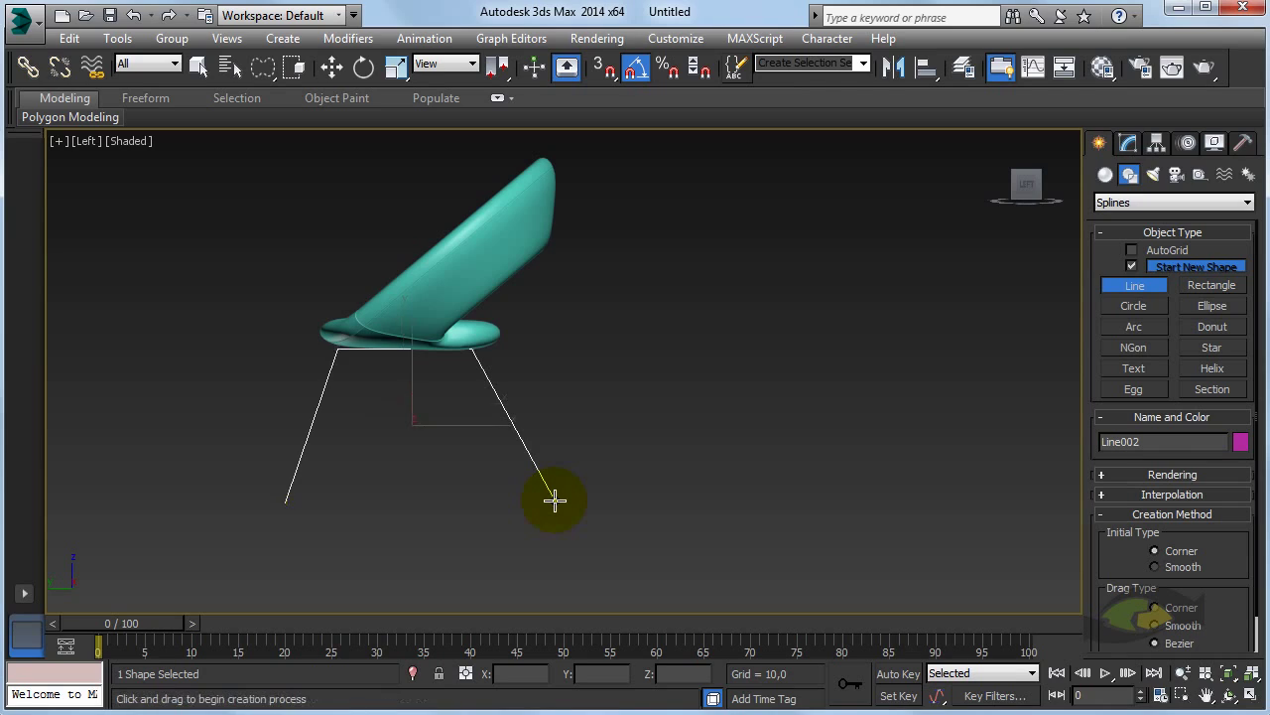
pyautogui.moveTo(555, 500); pyautogui.dragTo(670, 451, button='middle')
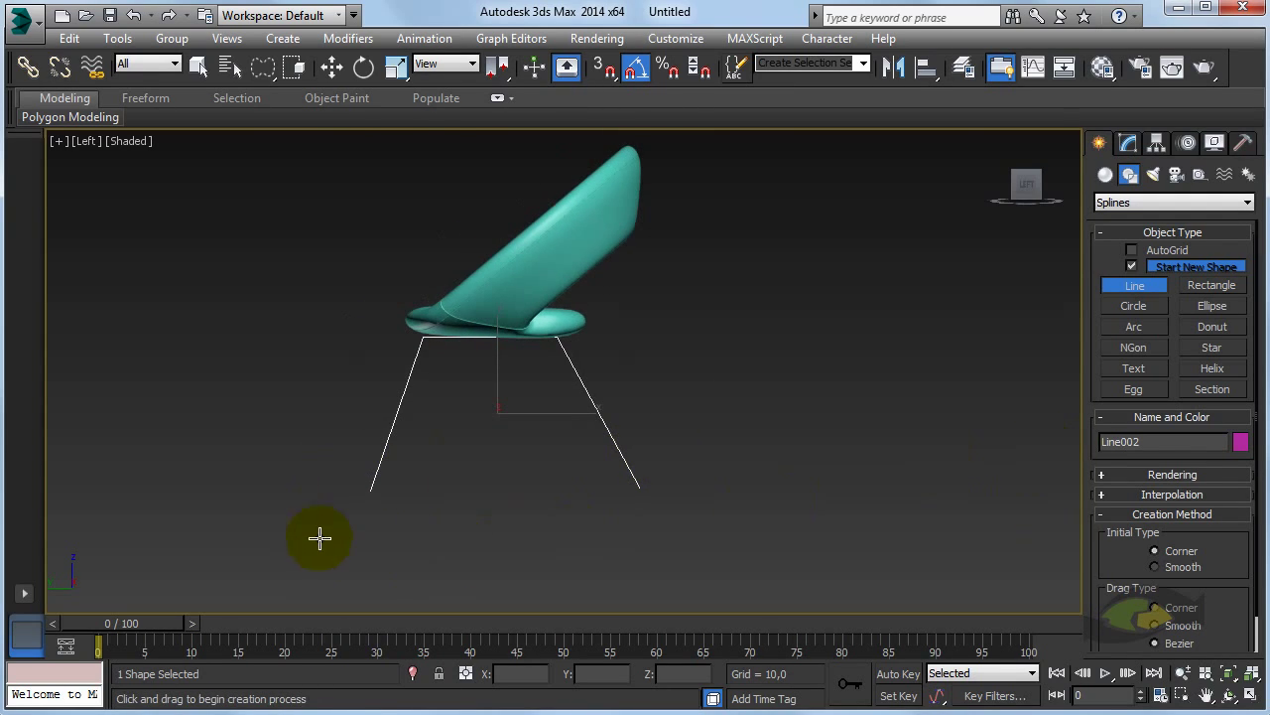
# Step: Draw a horizontal floor line, raise it to the leg bottoms, and select Line002
pyautogui.click(222, 511)
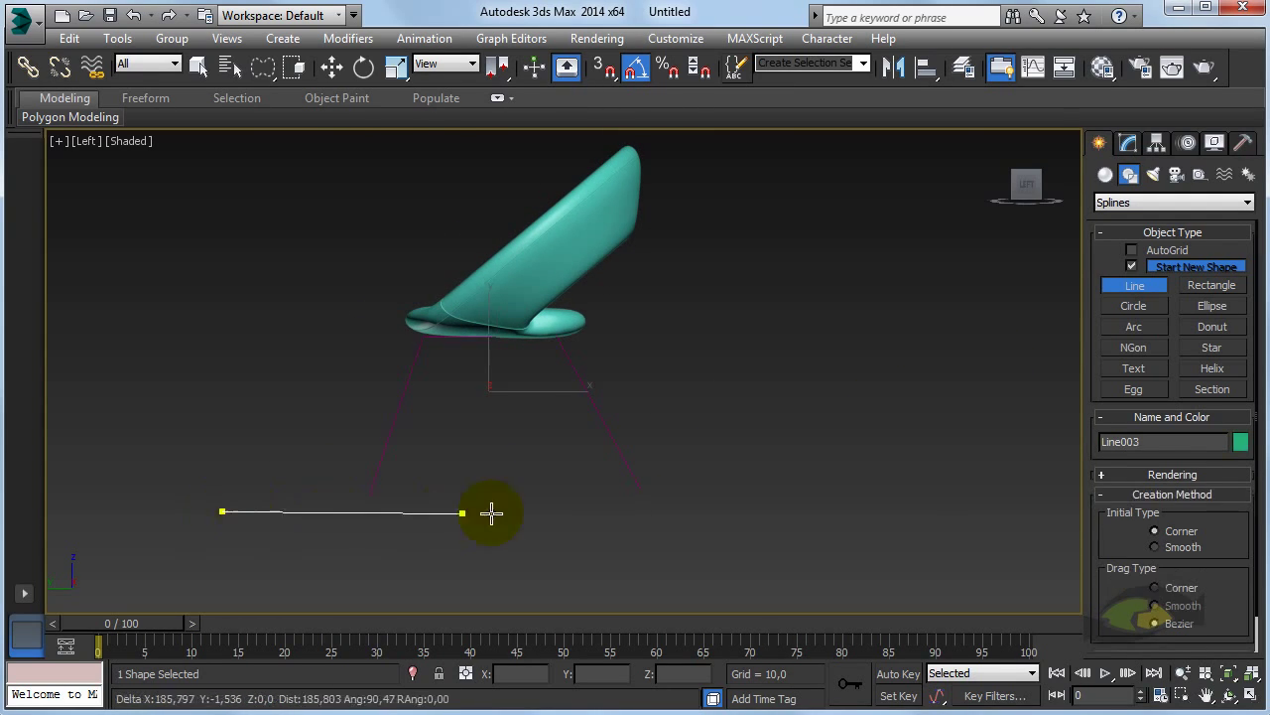
pyautogui.click(943, 508)
pyautogui.rightClick(930, 471)
pyautogui.press('w')
pyautogui.moveTo(585, 453); pyautogui.dragTo(585, 438)
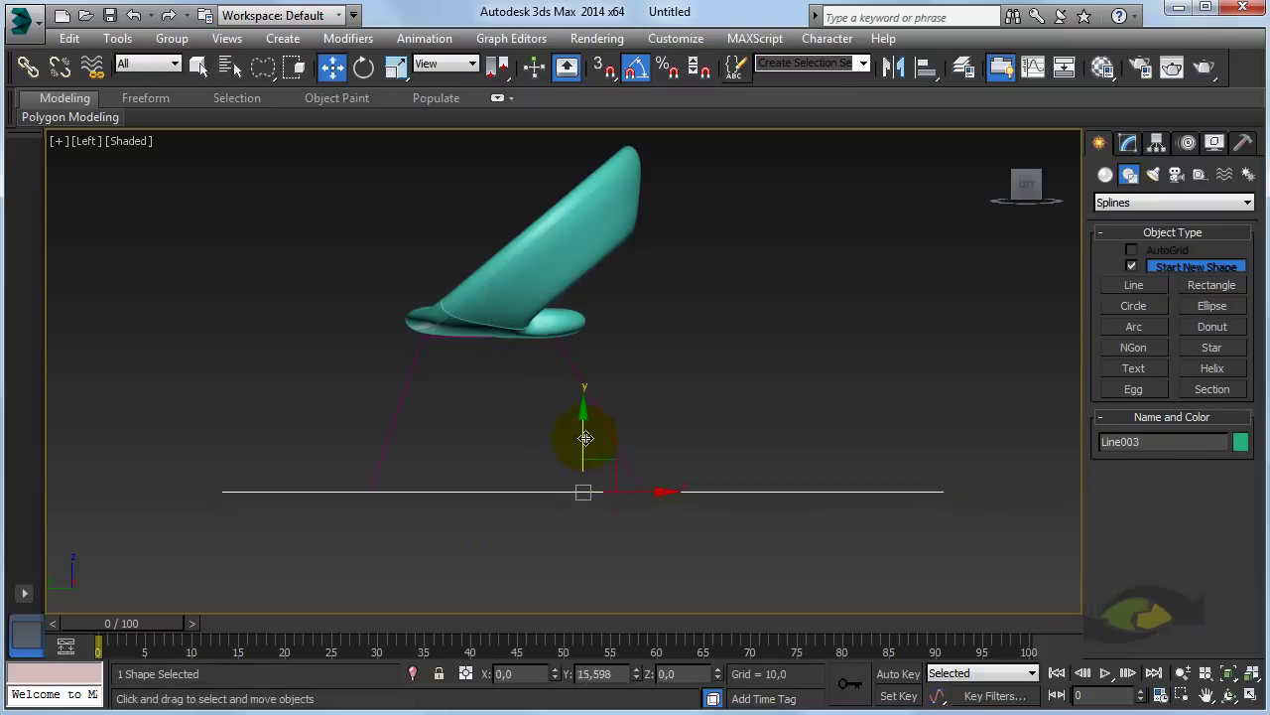
pyautogui.click(611, 444)
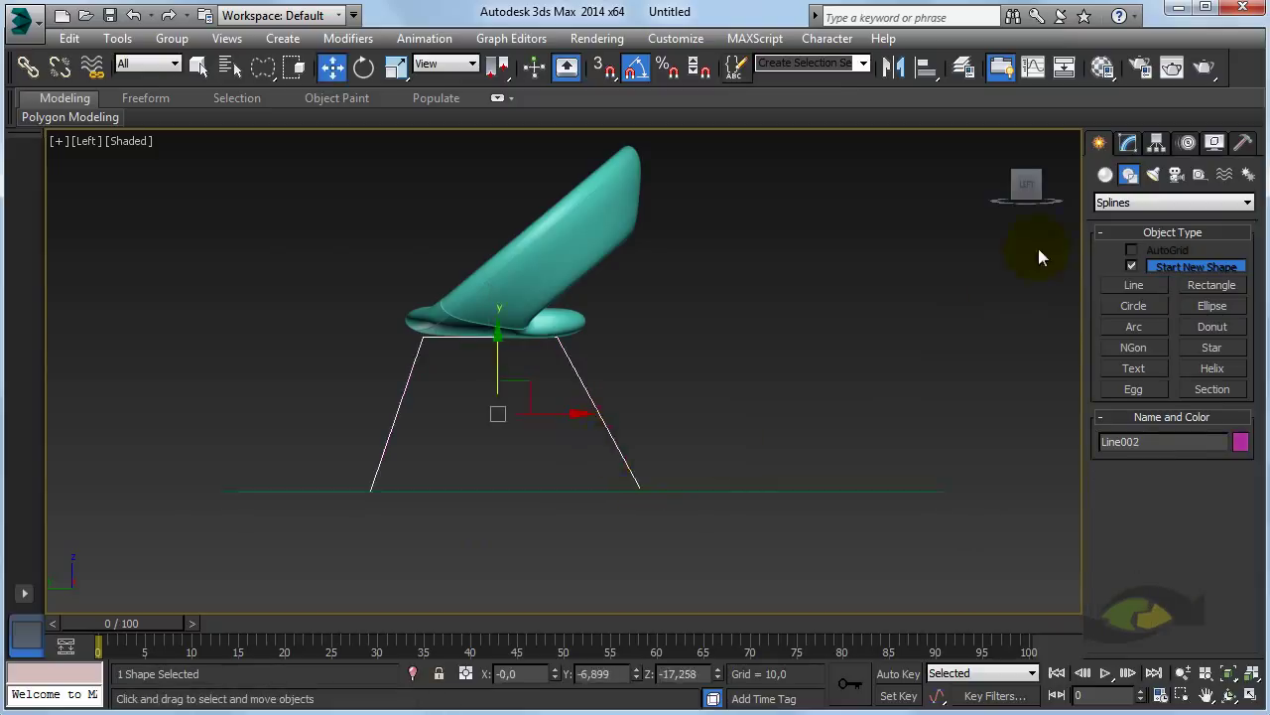
pyautogui.scroll(2, 847, 295)
pyautogui.scroll(2, 743, 440)
# Step: Zoom in on the legs and edit the Line002 spline's vertices in the Perspective view
pyautogui.moveTo(743, 440); pyautogui.dragTo(899, 344, button='middle')
pyautogui.click(1128, 142)
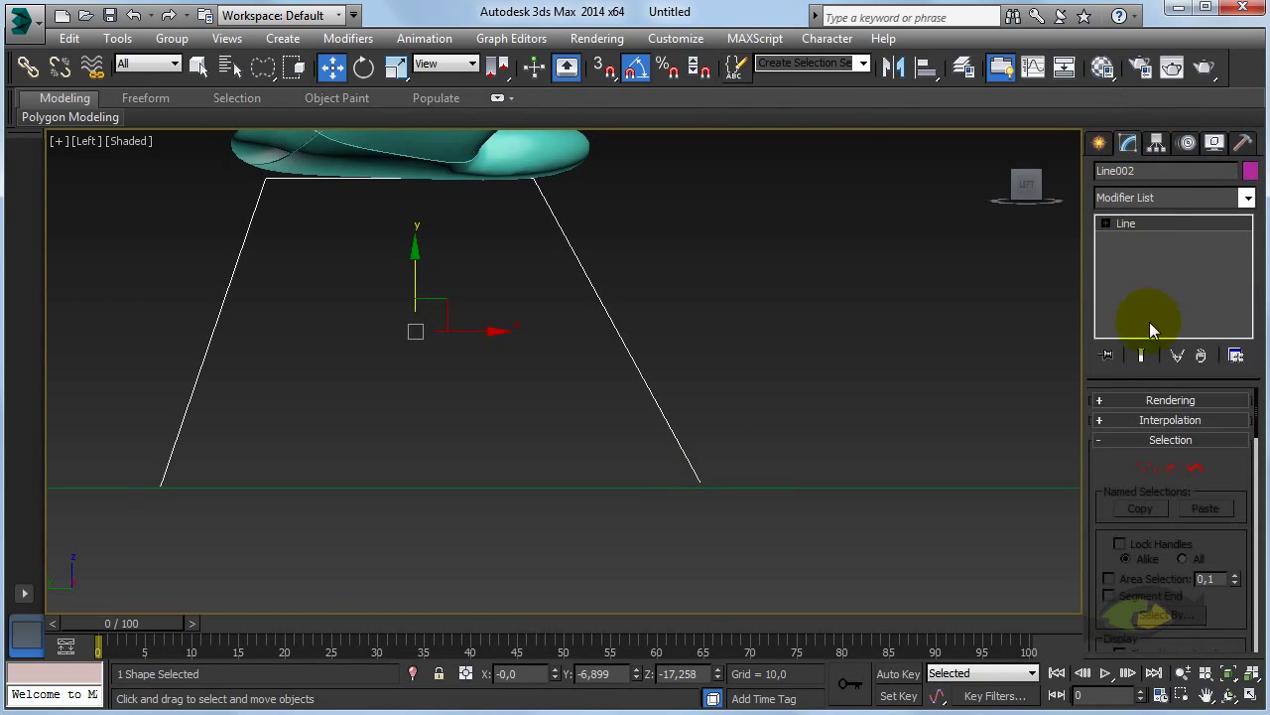
pyautogui.click(1147, 469)
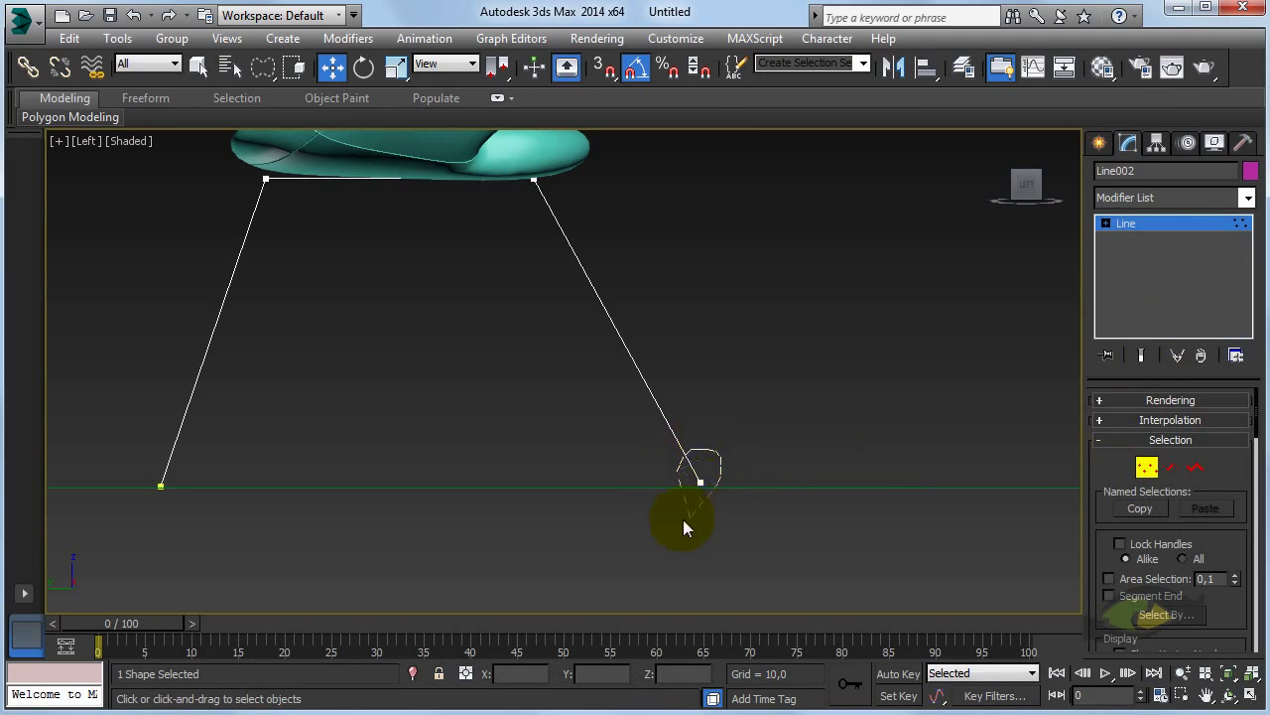
pyautogui.moveTo(683, 519); pyautogui.dragTo(731, 454)
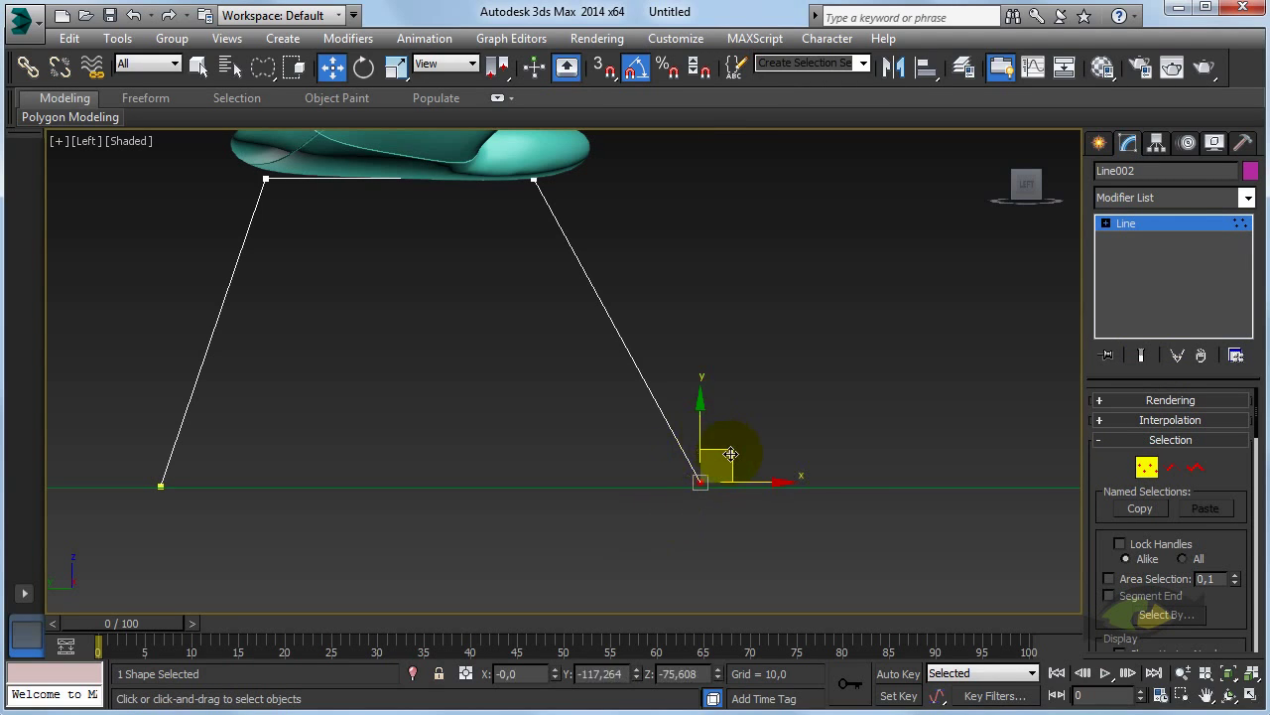
pyautogui.click(1154, 244)
pyautogui.moveTo(645, 346)
pyautogui.mouseDown(button='middle')
pyautogui.moveTo(633, 376)
pyautogui.moveTo(650, 430)
pyautogui.moveTo(688, 429)
pyautogui.moveTo(613, 433)
pyautogui.mouseUp(button='middle')
pyautogui.press('p')
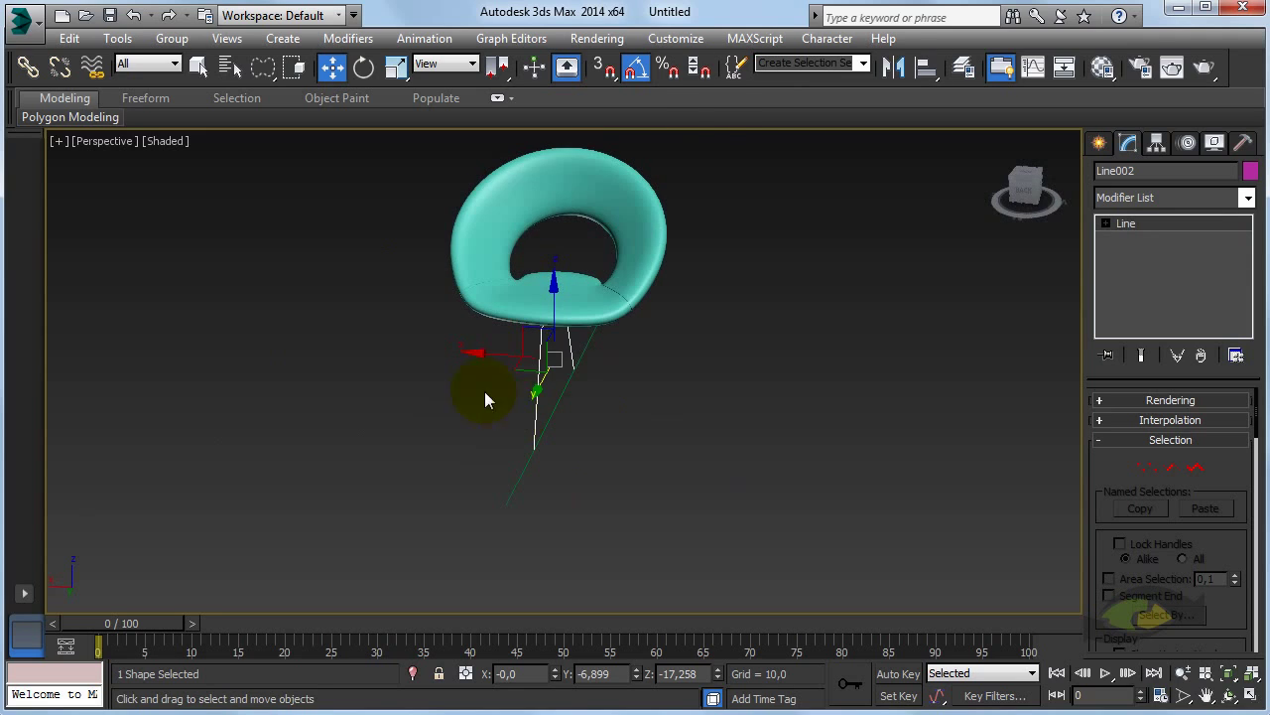
pyautogui.click(1155, 465)
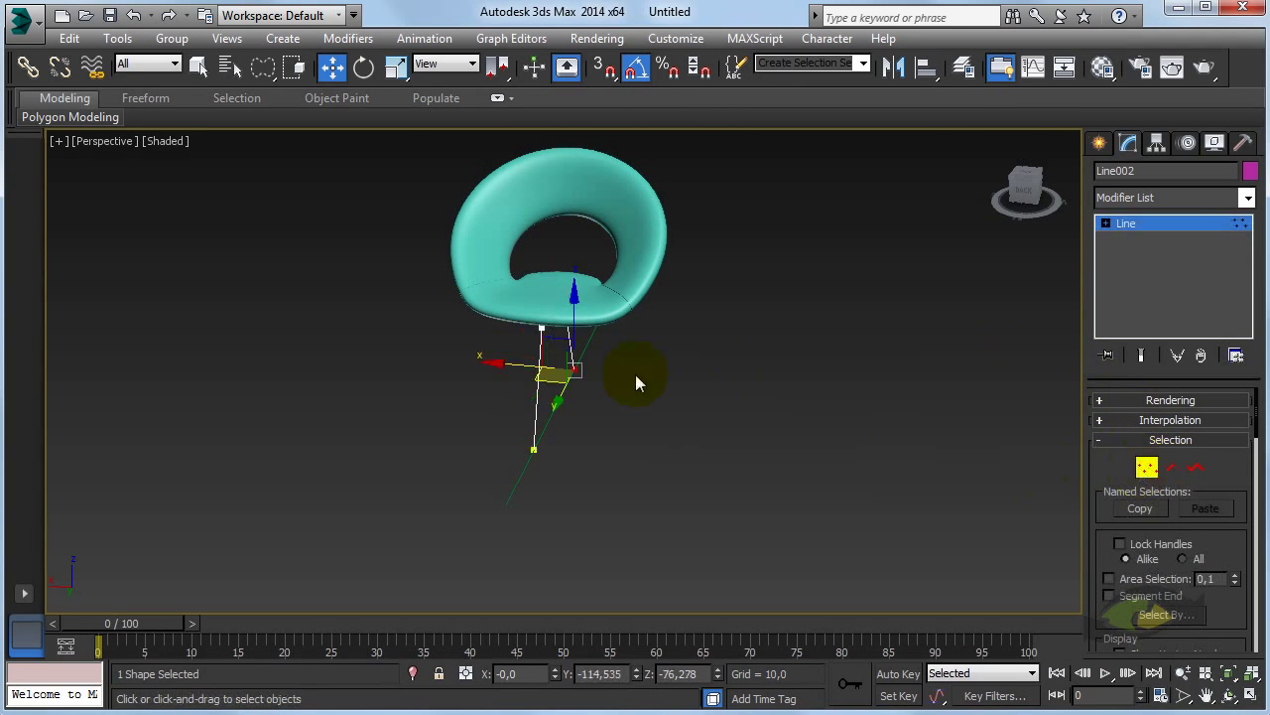
# Step: Orbit beneath the chair and shift the selected leg vertex along X
pyautogui.moveTo(635, 374)
pyautogui.keyDown('alt'); pyautogui.mouseDown(button='middle')
pyautogui.moveTo(519, 453)
pyautogui.moveTo(361, 285)
pyautogui.mouseUp(button='middle'); pyautogui.keyUp('alt')
pyautogui.keyDown('alt'); pyautogui.moveTo(468, 452); pyautogui.dragTo(370, 448, button='middle'); pyautogui.keyUp('alt')
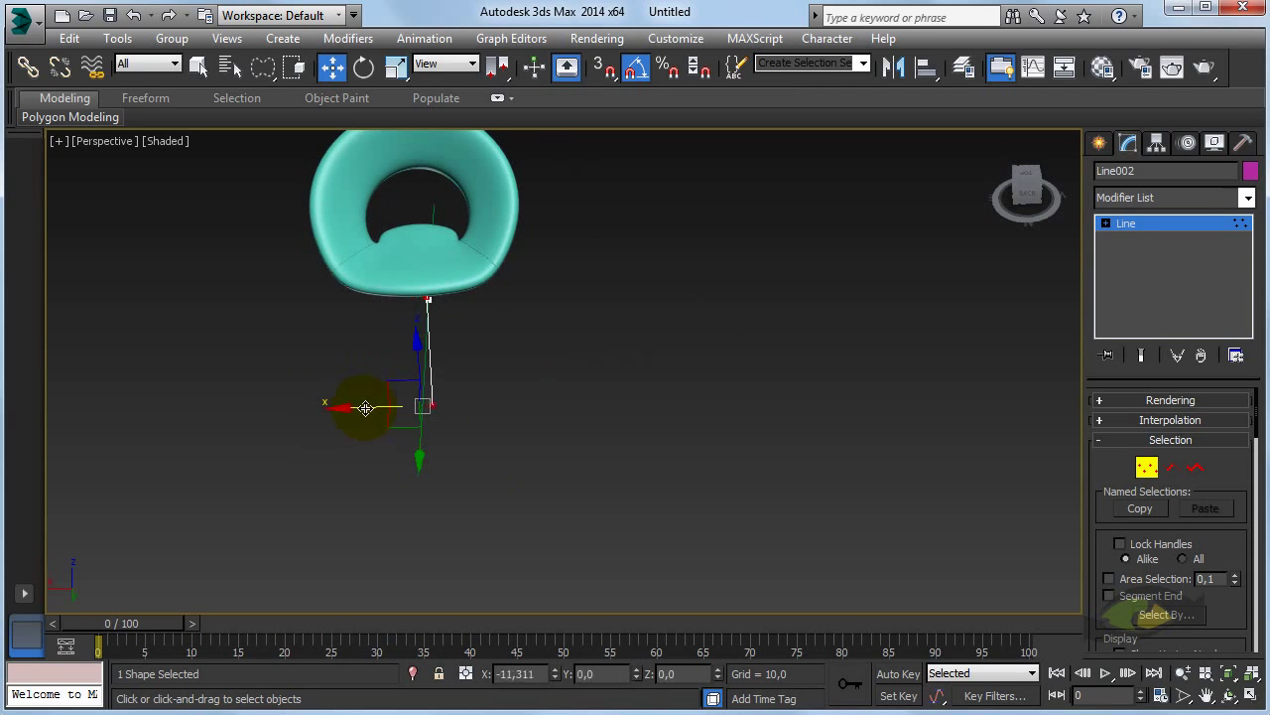
pyautogui.moveTo(641, 380)
pyautogui.keyDown('alt'); pyautogui.mouseDown(button='middle')
pyautogui.moveTo(462, 341)
pyautogui.moveTo(640, 239)
pyautogui.mouseUp(button='middle'); pyautogui.keyUp('alt')
pyautogui.moveTo(669, 454)
pyautogui.keyDown('alt'); pyautogui.mouseDown(button='middle')
pyautogui.moveTo(524, 423)
pyautogui.moveTo(653, 324)
pyautogui.mouseUp(button='middle'); pyautogui.keyUp('alt')
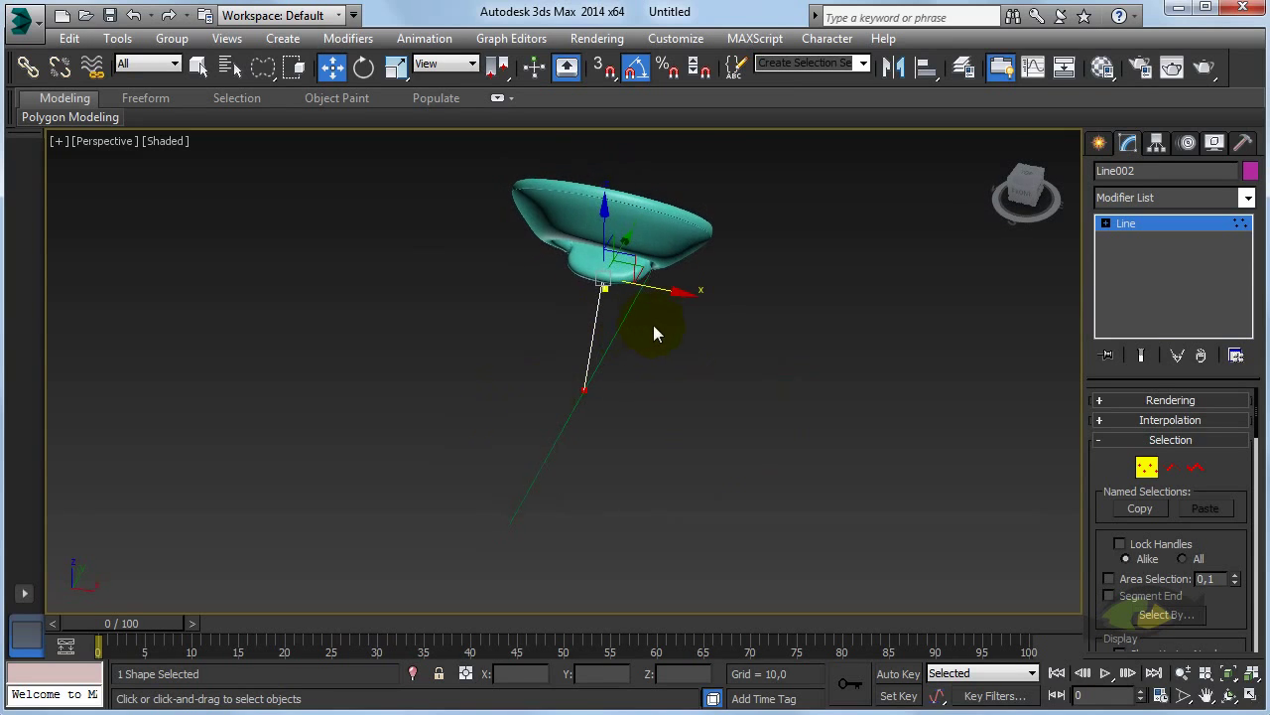
pyautogui.moveTo(671, 296); pyautogui.dragTo(699, 295)
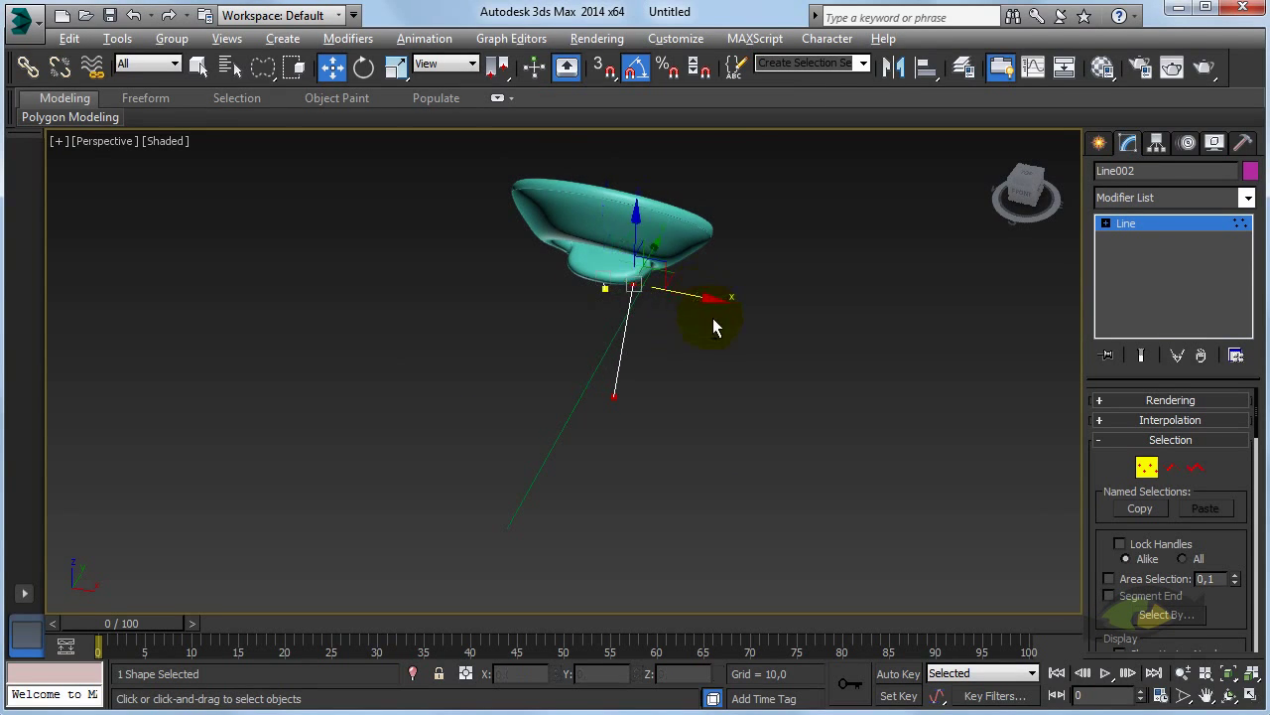
pyautogui.keyDown('alt'); pyautogui.moveTo(715, 326); pyautogui.dragTo(547, 281, button='middle'); pyautogui.keyUp('alt')
pyautogui.scroll(5, 1055, 438)
pyautogui.moveTo(1055, 438); pyautogui.dragTo(814, 347, button='middle')
pyautogui.scroll(-4, 831, 431)
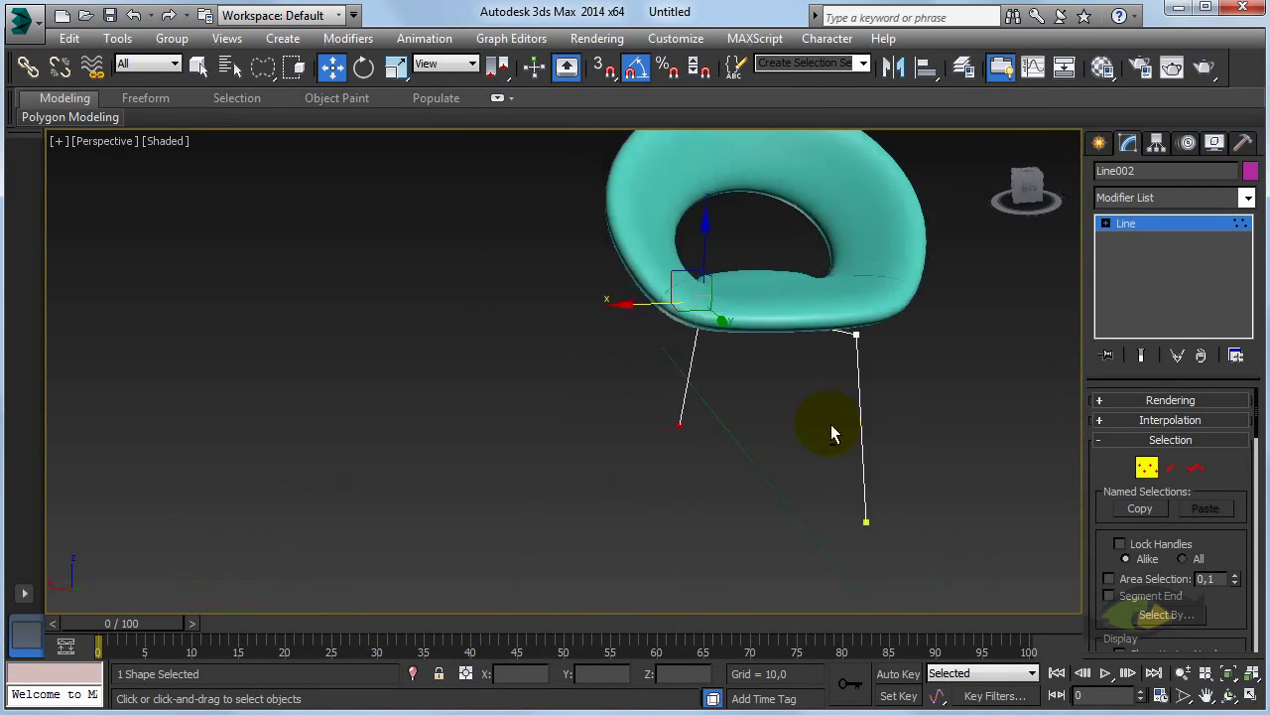
pyautogui.moveTo(830, 431)
pyautogui.keyDown('alt'); pyautogui.mouseDown(button='middle')
pyautogui.moveTo(726, 352)
pyautogui.moveTo(642, 471)
pyautogui.mouseUp(button='middle'); pyautogui.keyUp('alt')
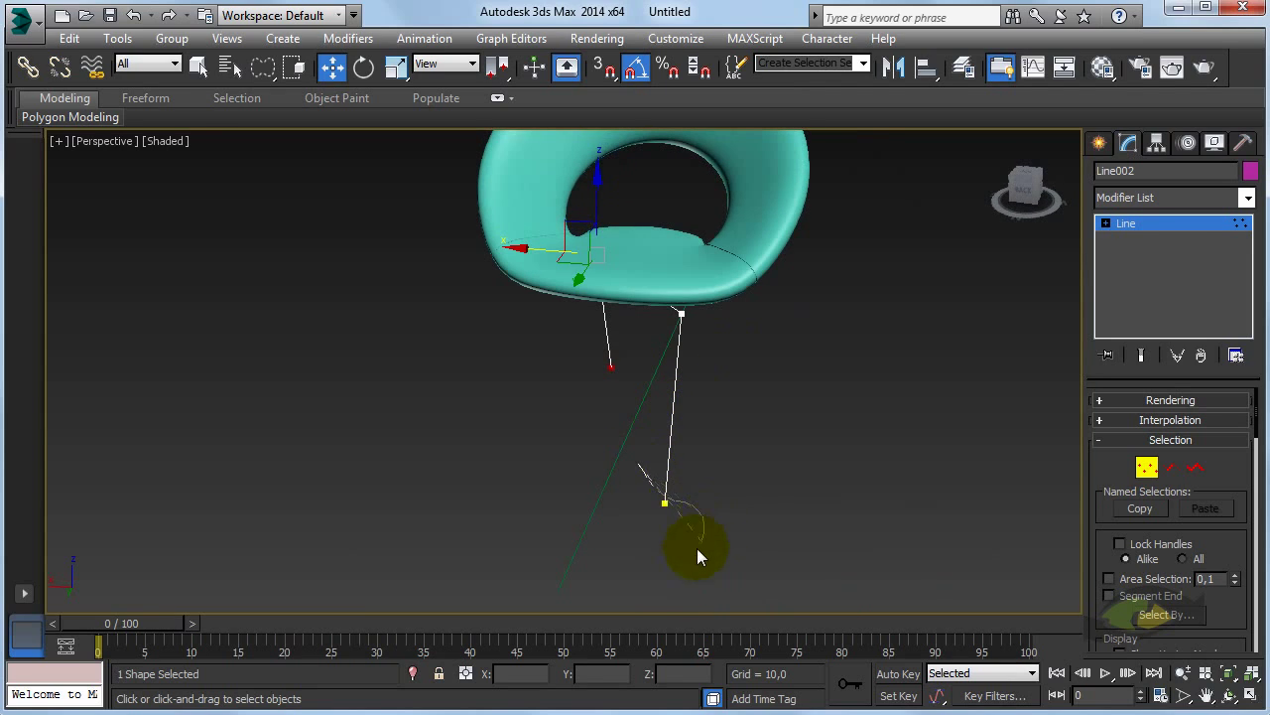
# Step: Reposition the lower leg vertices, sliding them left and nudging them into place
pyautogui.moveTo(697, 547); pyautogui.dragTo(646, 496)
pyautogui.moveTo(587, 389)
pyautogui.keyDown('alt'); pyautogui.mouseDown(button='middle')
pyautogui.moveTo(567, 436)
pyautogui.moveTo(545, 372)
pyautogui.mouseUp(button='middle'); pyautogui.keyUp('alt')
pyautogui.moveTo(510, 372); pyautogui.dragTo(513, 372)
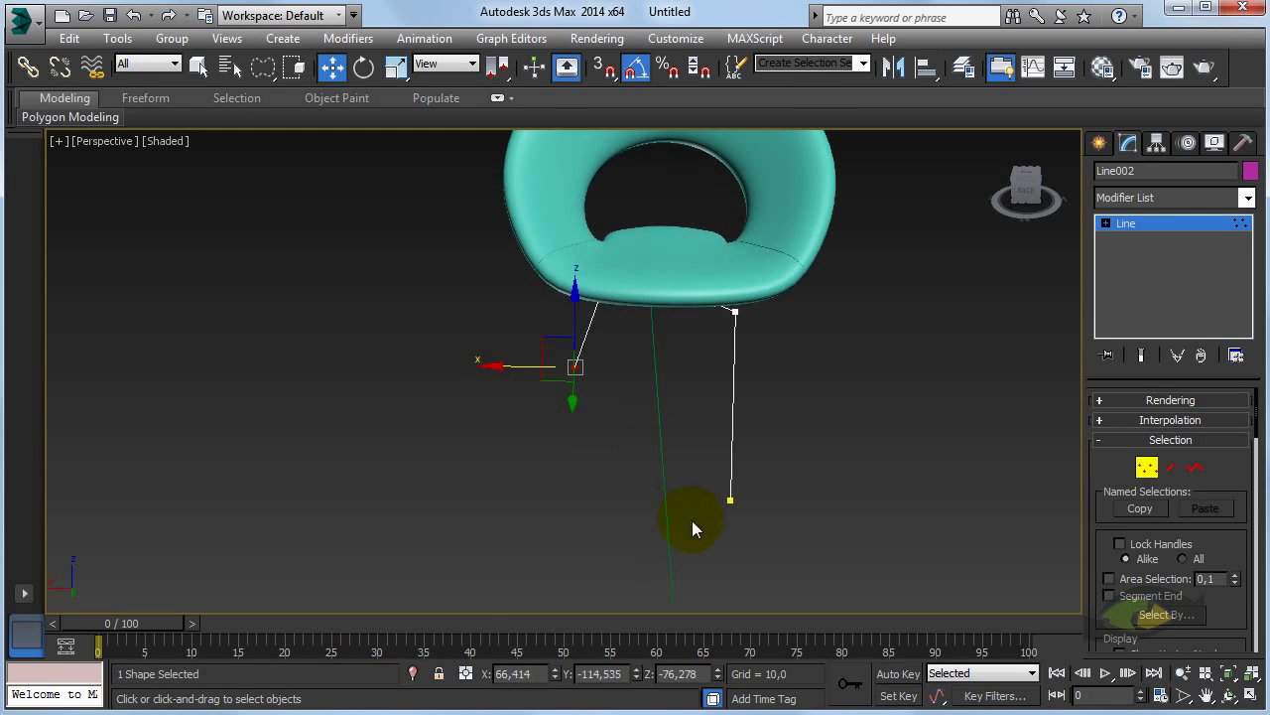
pyautogui.moveTo(758, 544)
pyautogui.mouseDown()
pyautogui.moveTo(661, 499)
pyautogui.moveTo(703, 501)
pyautogui.mouseUp()
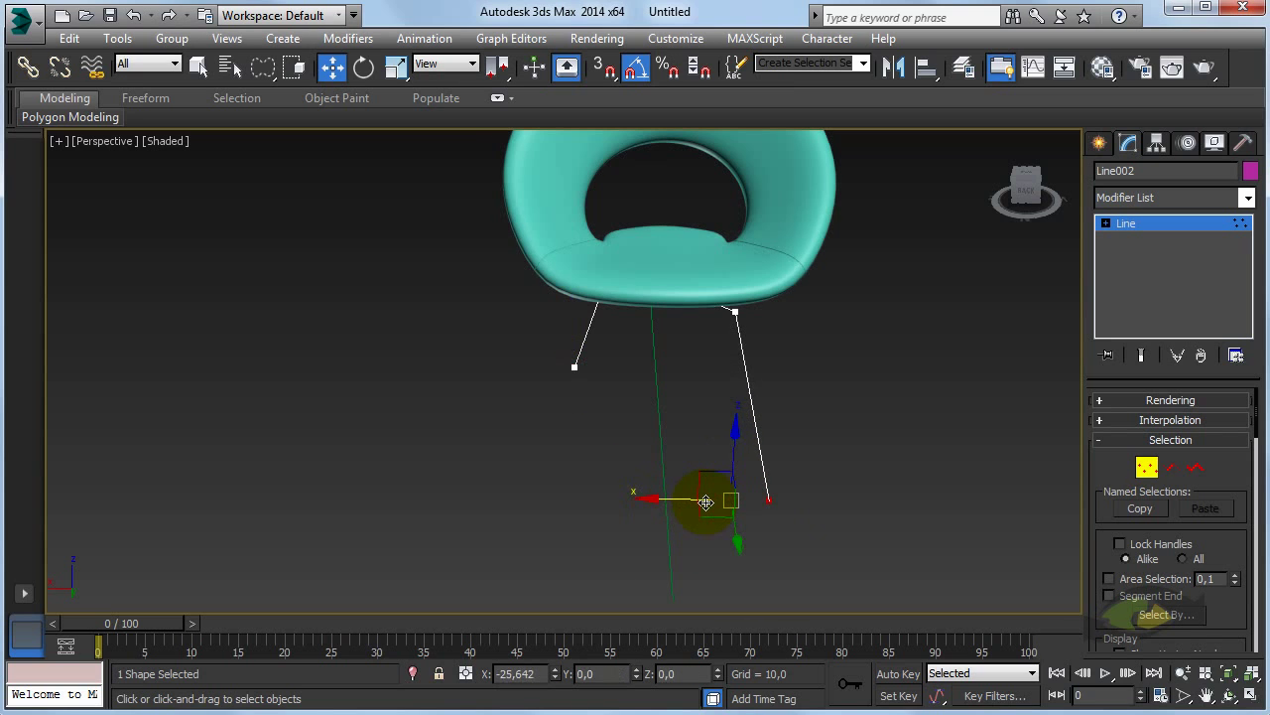
pyautogui.moveTo(706, 502)
pyautogui.keyDown('alt'); pyautogui.mouseDown(button='middle')
pyautogui.moveTo(698, 397)
pyautogui.moveTo(861, 358)
pyautogui.moveTo(878, 424)
pyautogui.moveTo(724, 434)
pyautogui.moveTo(705, 482)
pyautogui.moveTo(733, 534)
pyautogui.mouseUp(button='middle'); pyautogui.keyUp('alt')
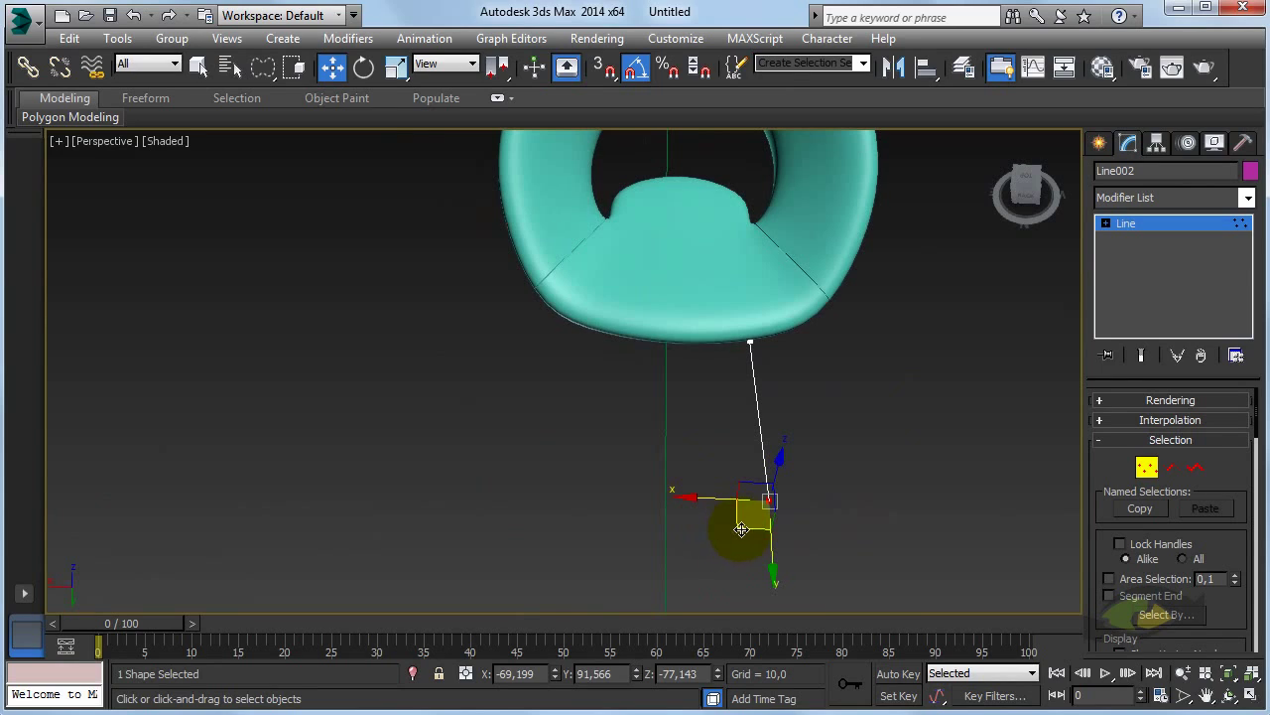
pyautogui.moveTo(741, 529); pyautogui.dragTo(746, 520)
pyautogui.keyDown('alt'); pyautogui.moveTo(715, 419); pyautogui.dragTo(719, 461, button='middle'); pyautogui.keyUp('alt')
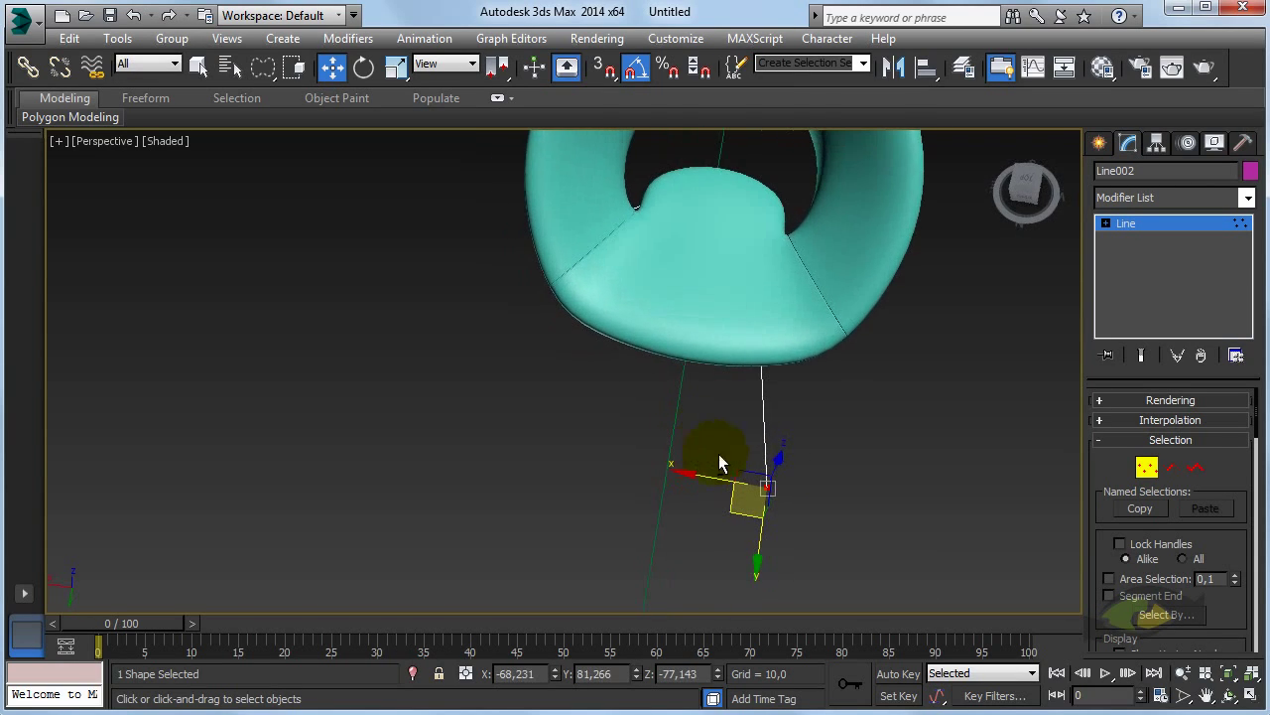
# Step: Add the top leg vertex and shift both along X, tucking the corners under the seat
pyautogui.moveTo(820, 502); pyautogui.dragTo(686, 369)
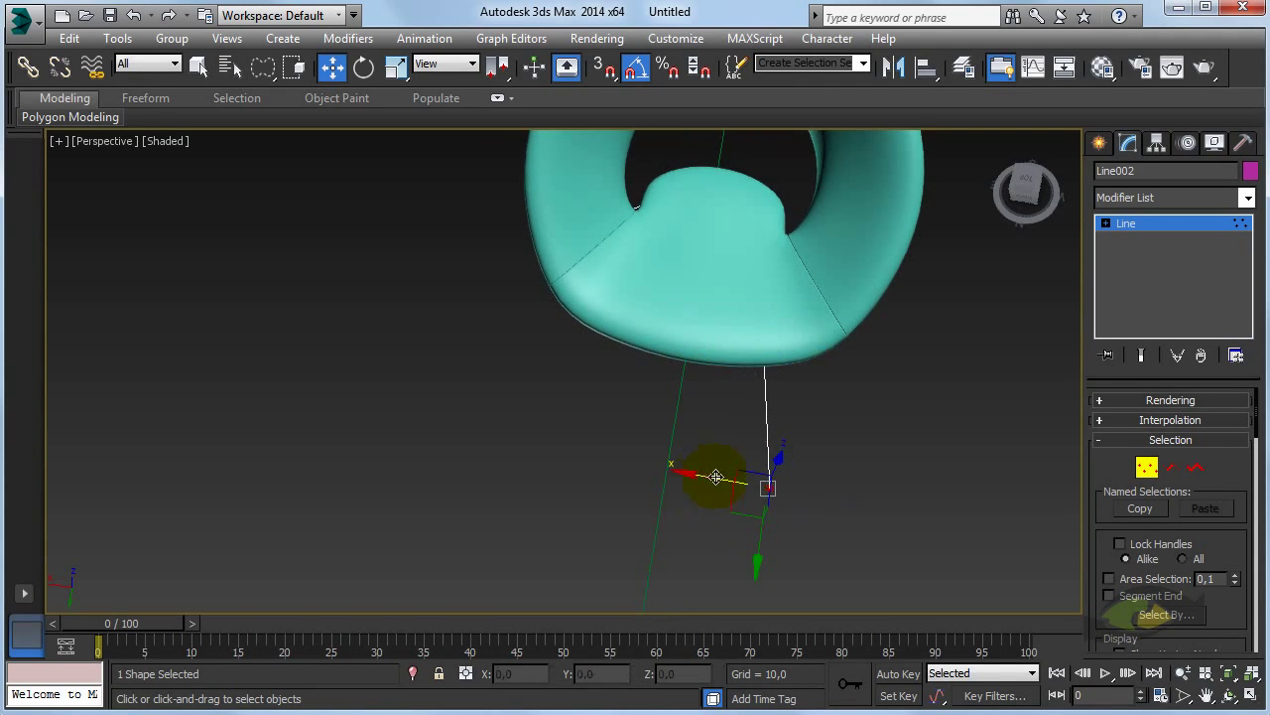
pyautogui.moveTo(705, 472); pyautogui.dragTo(717, 476)
pyautogui.moveTo(717, 477)
pyautogui.keyDown('alt'); pyautogui.mouseDown(button='middle')
pyautogui.moveTo(964, 294)
pyautogui.moveTo(964, 368)
pyautogui.moveTo(850, 241)
pyautogui.moveTo(846, 323)
pyautogui.mouseUp(button='middle'); pyautogui.keyUp('alt')
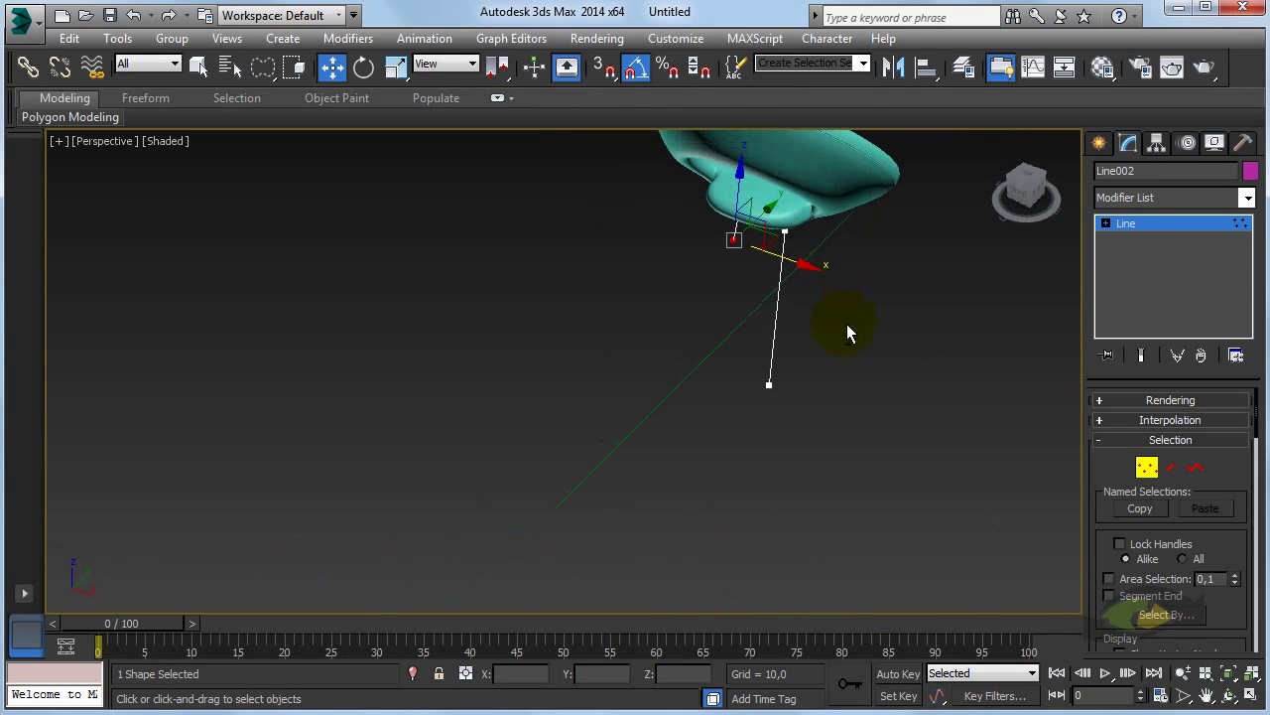
pyautogui.moveTo(749, 345)
pyautogui.keyDown('alt'); pyautogui.mouseDown(button='middle')
pyautogui.moveTo(868, 331)
pyautogui.moveTo(855, 327)
pyautogui.mouseUp(button='middle'); pyautogui.keyUp('alt')
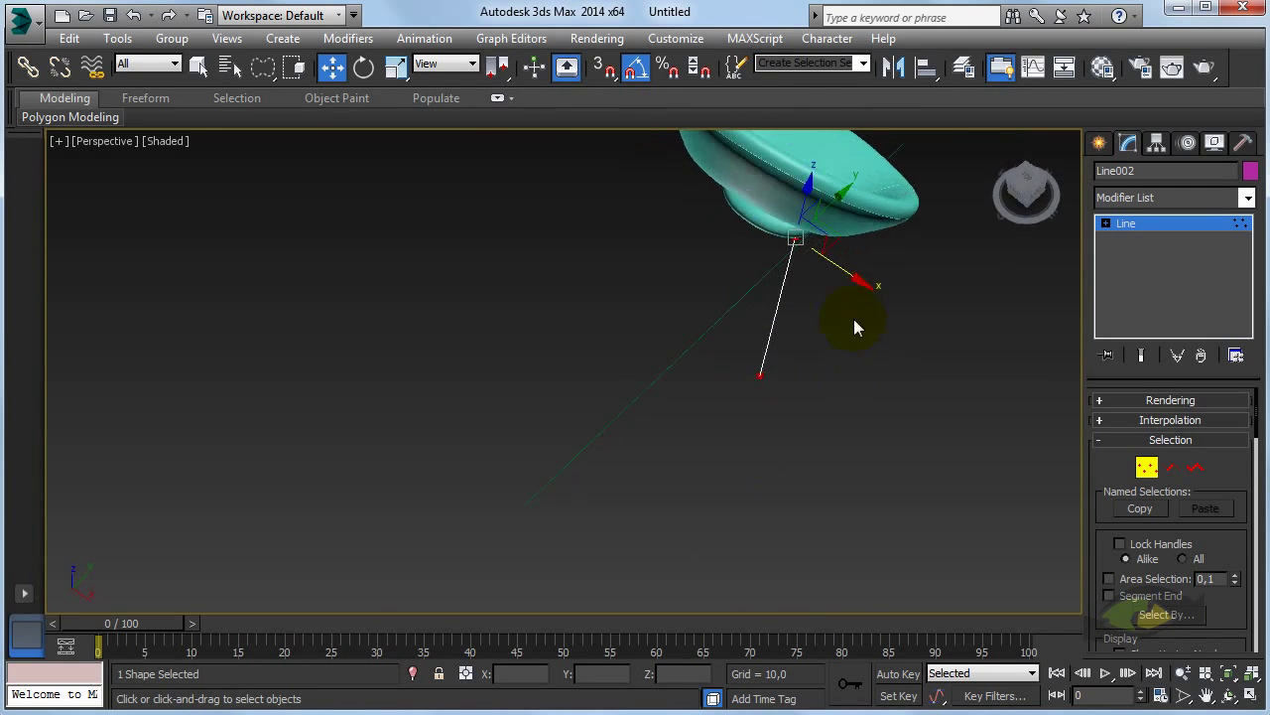
pyautogui.moveTo(836, 241); pyautogui.dragTo(844, 240)
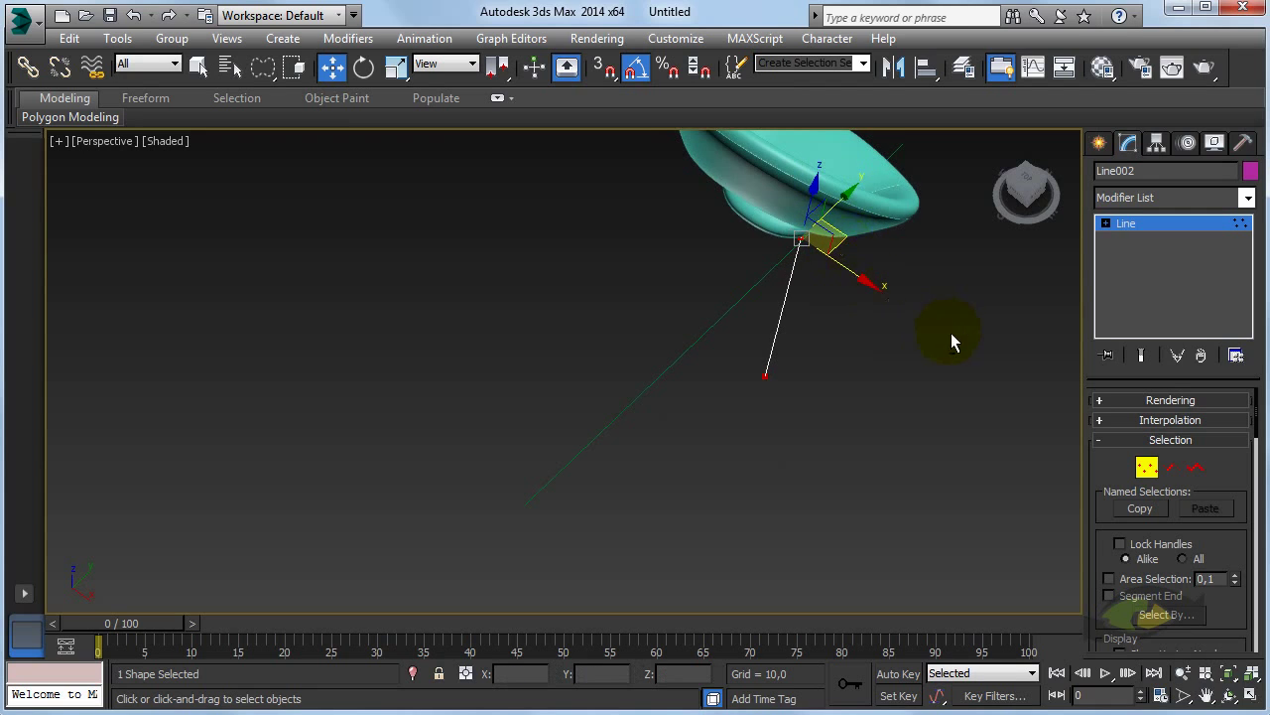
pyautogui.moveTo(952, 341)
pyautogui.keyDown('alt'); pyautogui.mouseDown(button='middle')
pyautogui.moveTo(751, 261)
pyautogui.moveTo(731, 419)
pyautogui.moveTo(666, 390)
pyautogui.moveTo(684, 382)
pyautogui.mouseUp(button='middle'); pyautogui.keyUp('alt')
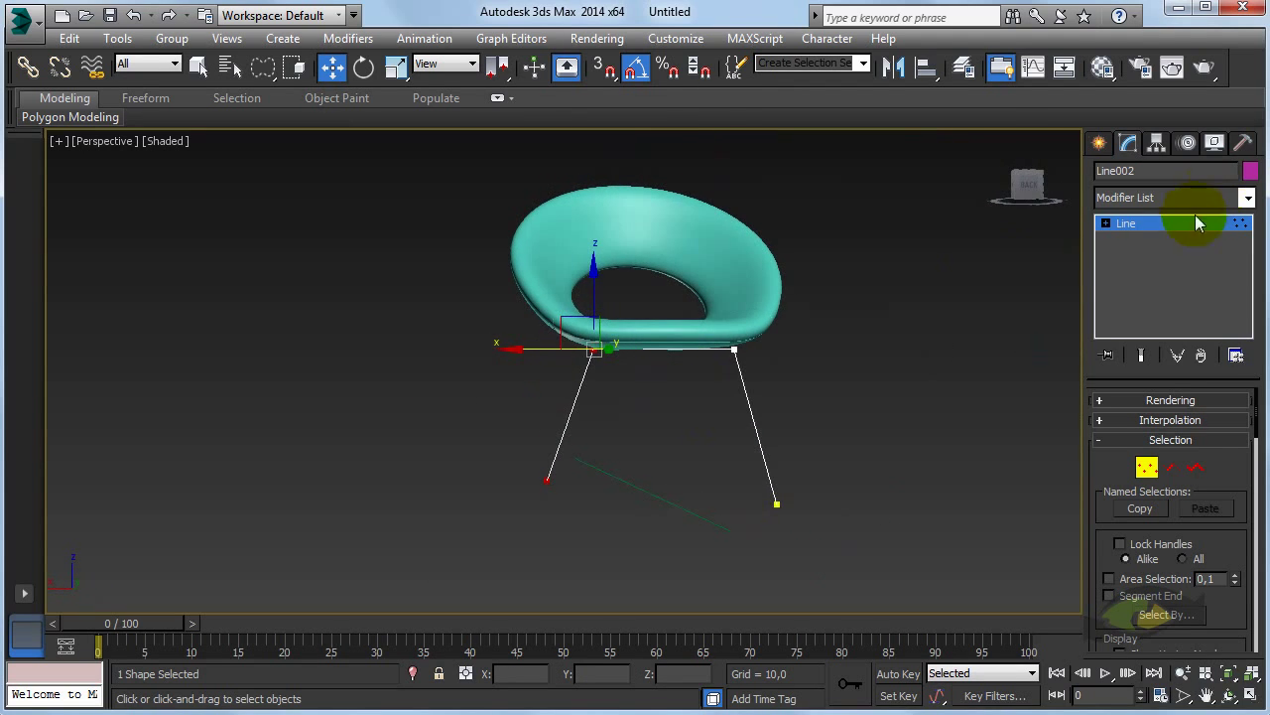
pyautogui.click(1191, 222)
# Step: Hide the seat shell with Hide Selection and select the leg spline
pyautogui.rightClick(756, 316)
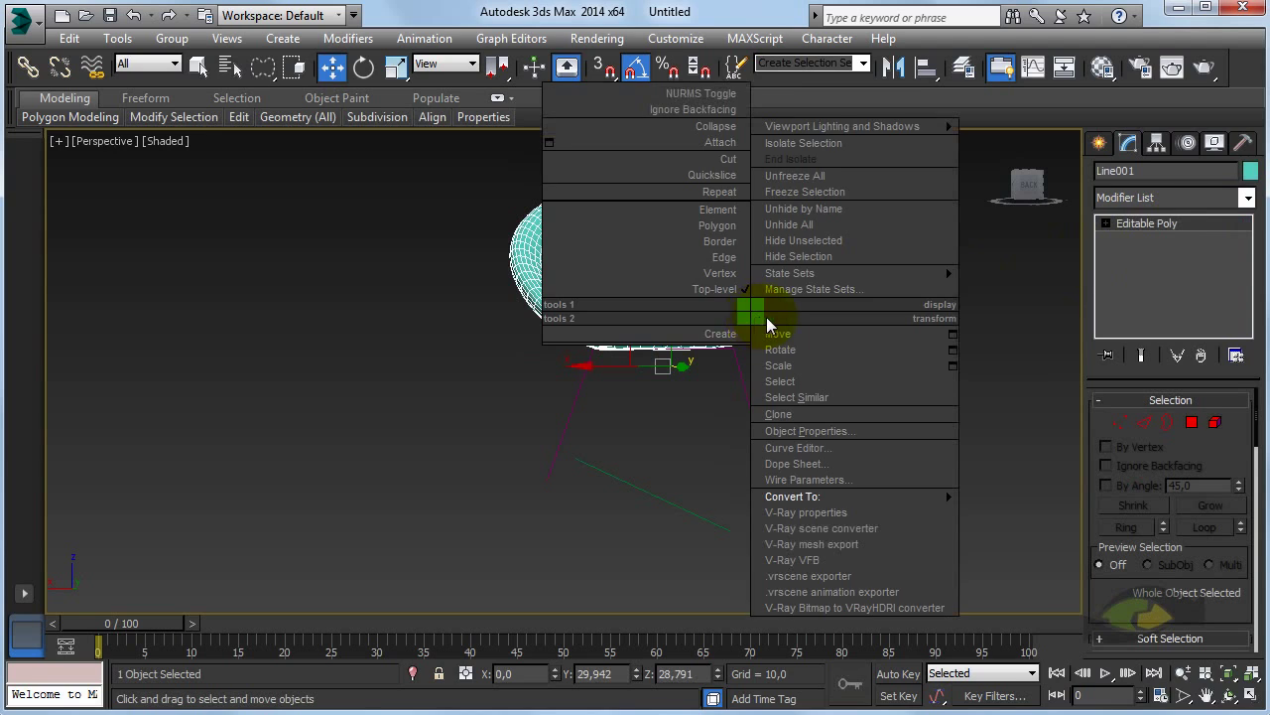
pyautogui.click(804, 257)
pyautogui.click(755, 377)
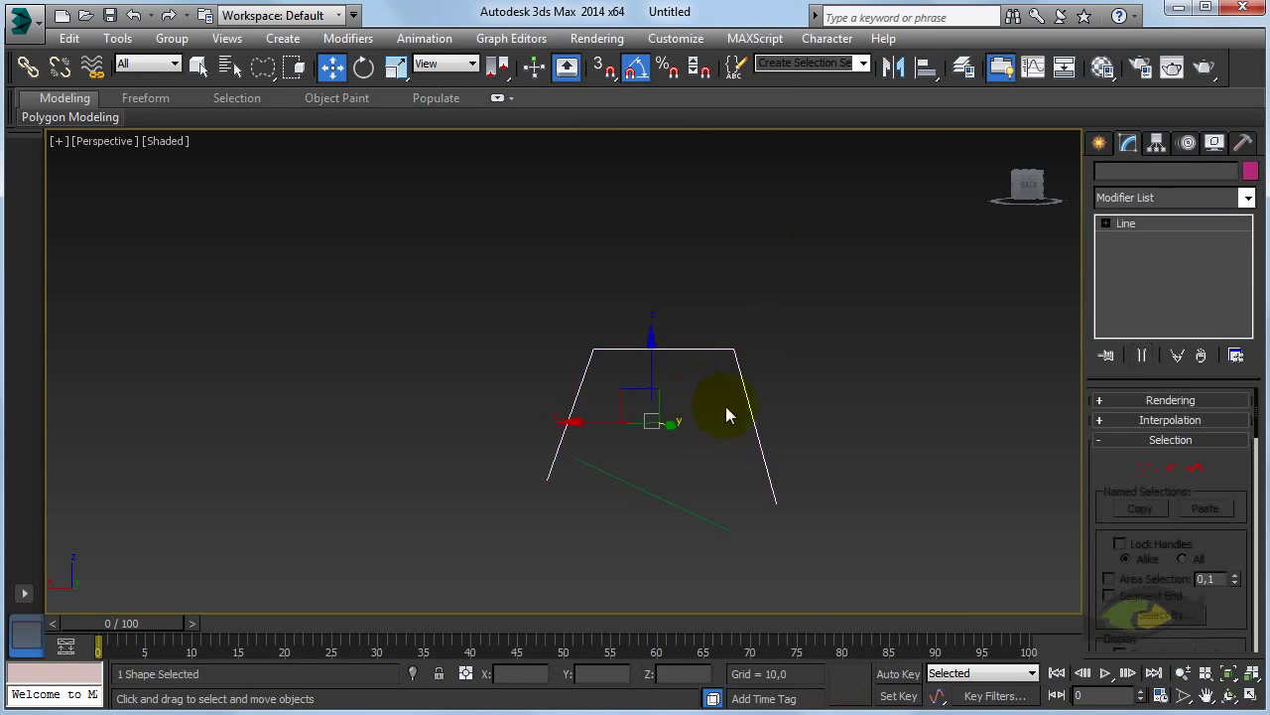
# Step: Select the leg's two top corner vertices and round them with a Fillet
pyautogui.scroll(5, 729, 422)
pyautogui.scroll(-3, 794, 446)
pyautogui.scroll(-2, 799, 432)
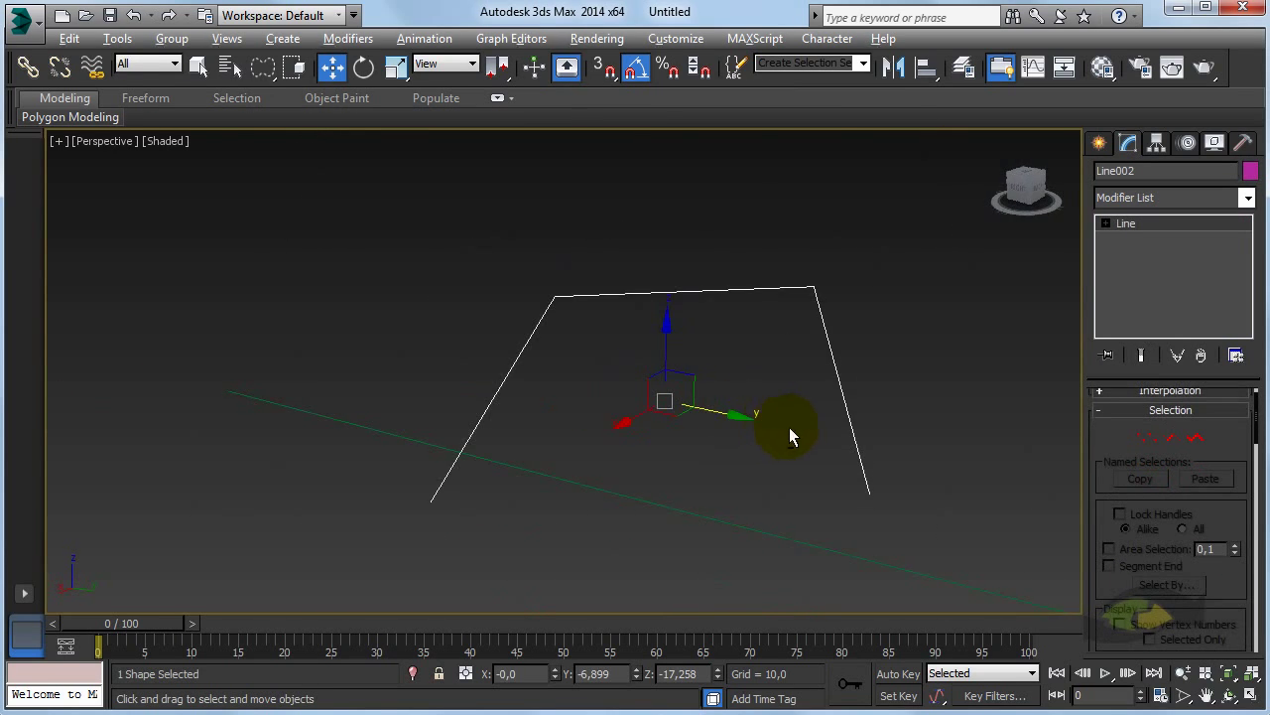
pyautogui.click(1146, 440)
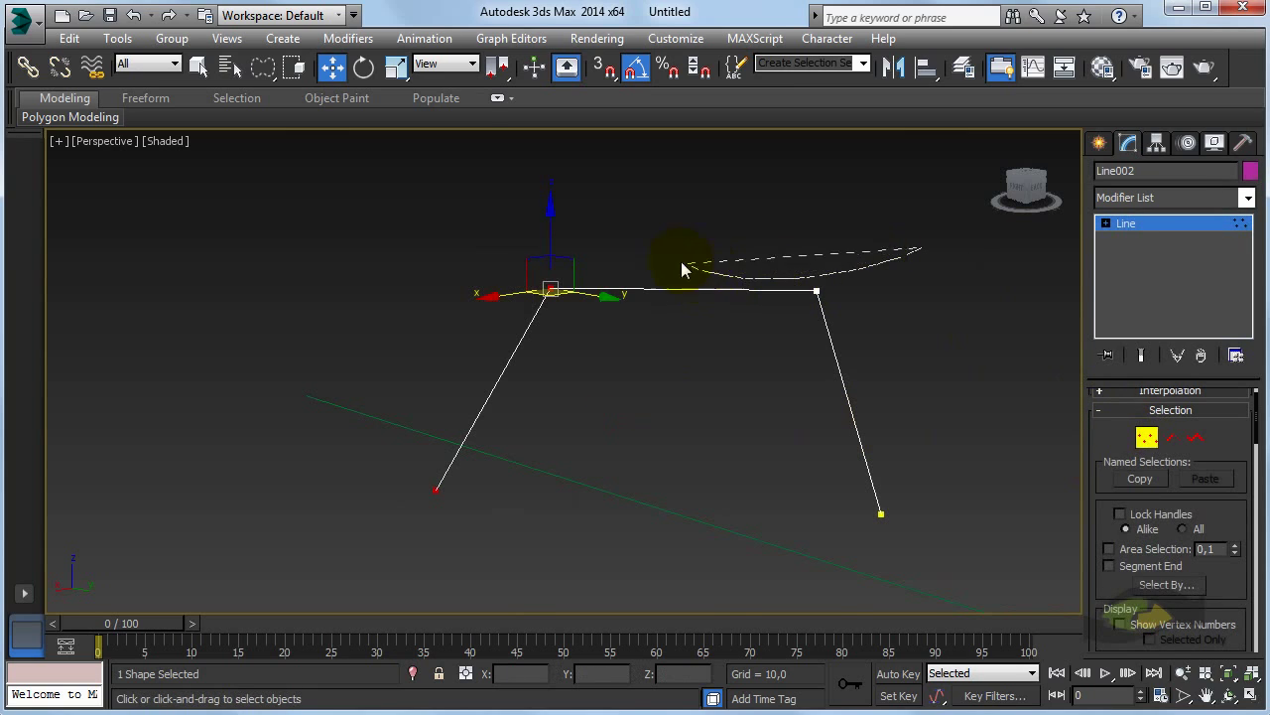
pyautogui.moveTo(918, 333); pyautogui.dragTo(911, 342)
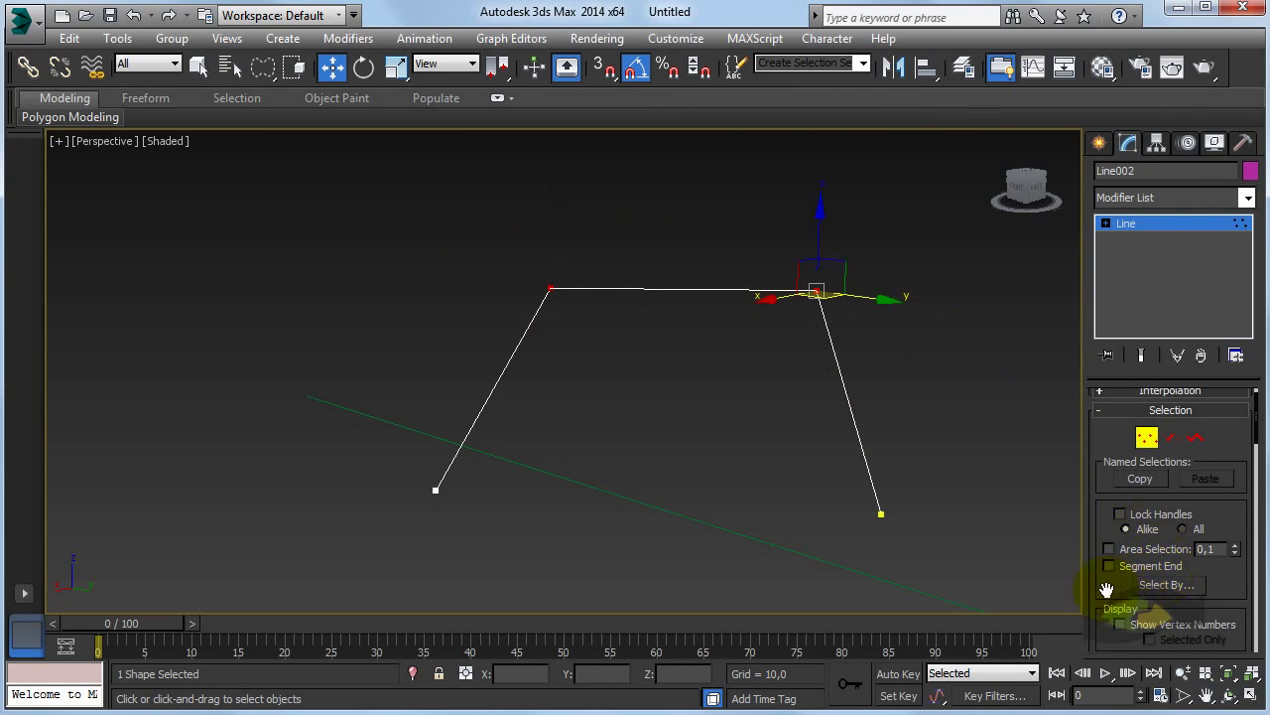
pyautogui.moveTo(1104, 579); pyautogui.dragTo(1133, 101)
pyautogui.moveTo(1202, 491); pyautogui.dragTo(1211, 317)
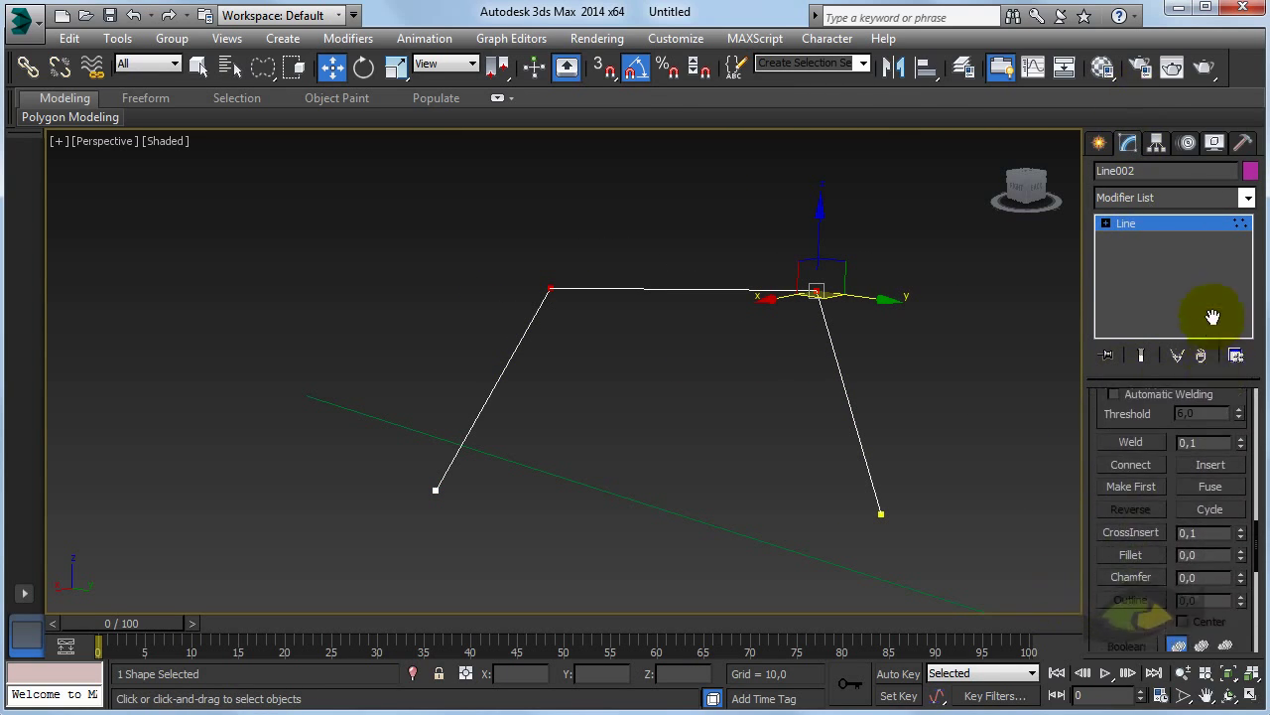
pyautogui.click(1241, 529)
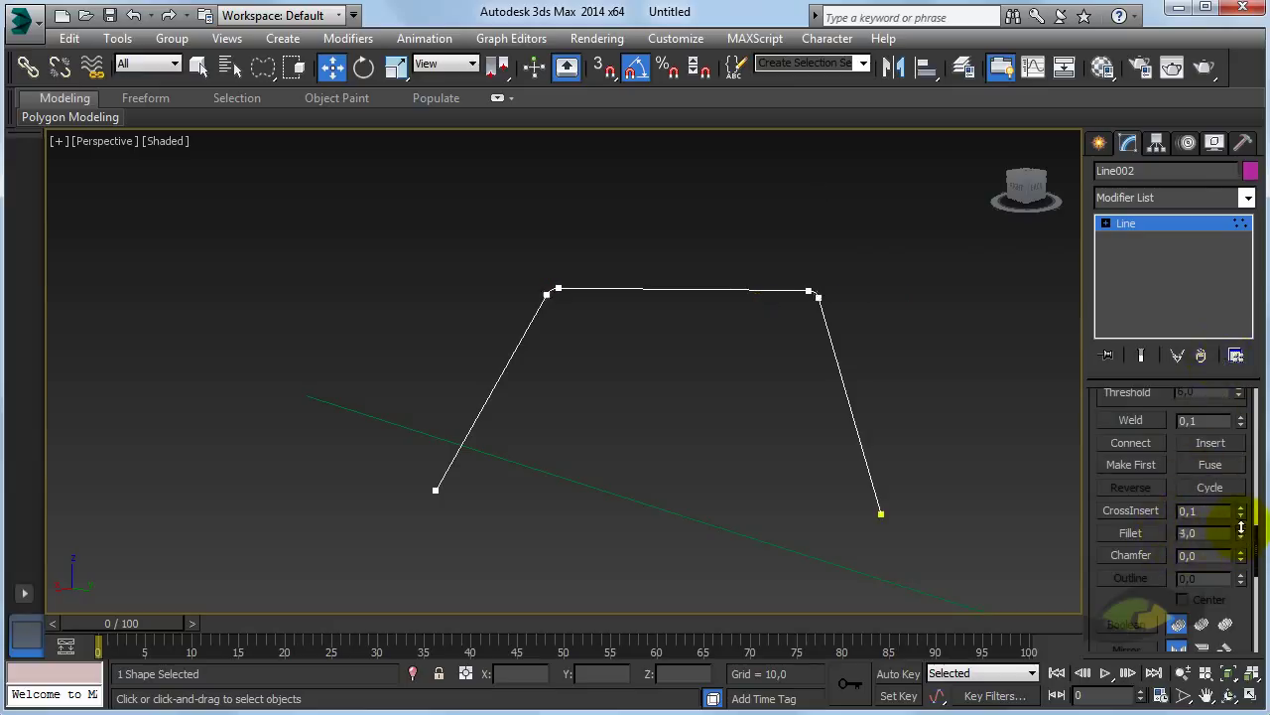
# Step: Leave vertex editing and scroll down the leg spline's modify panel
pyautogui.click(1138, 248)
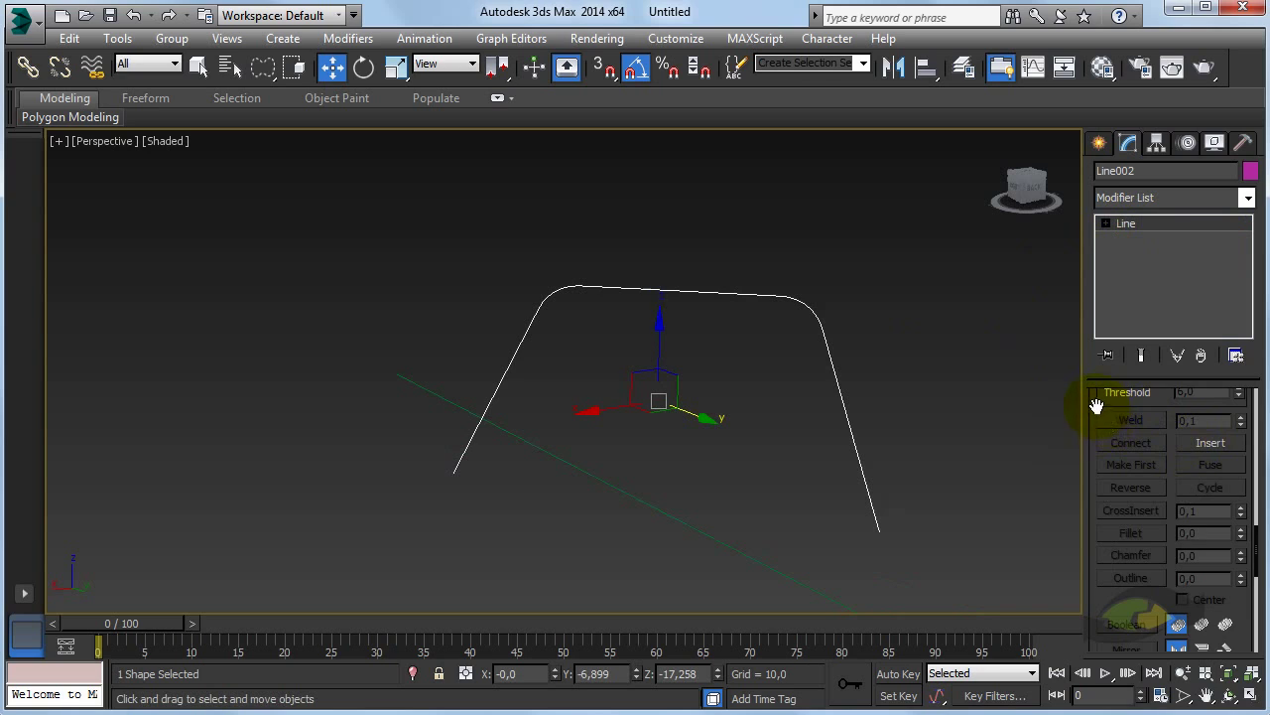
pyautogui.moveTo(1097, 405); pyautogui.dragTo(1096, 713)
pyautogui.moveTo(1092, 436); pyautogui.dragTo(1132, 698)
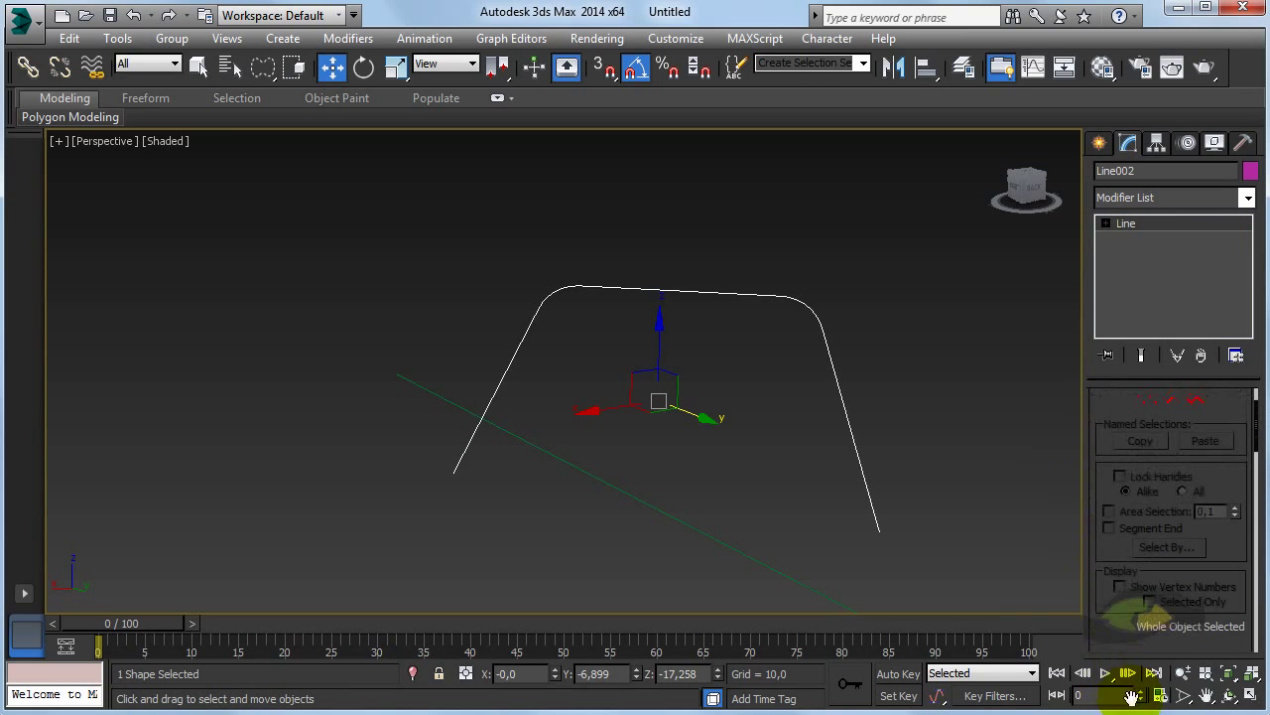
pyautogui.moveTo(1108, 430); pyautogui.dragTo(1142, 697)
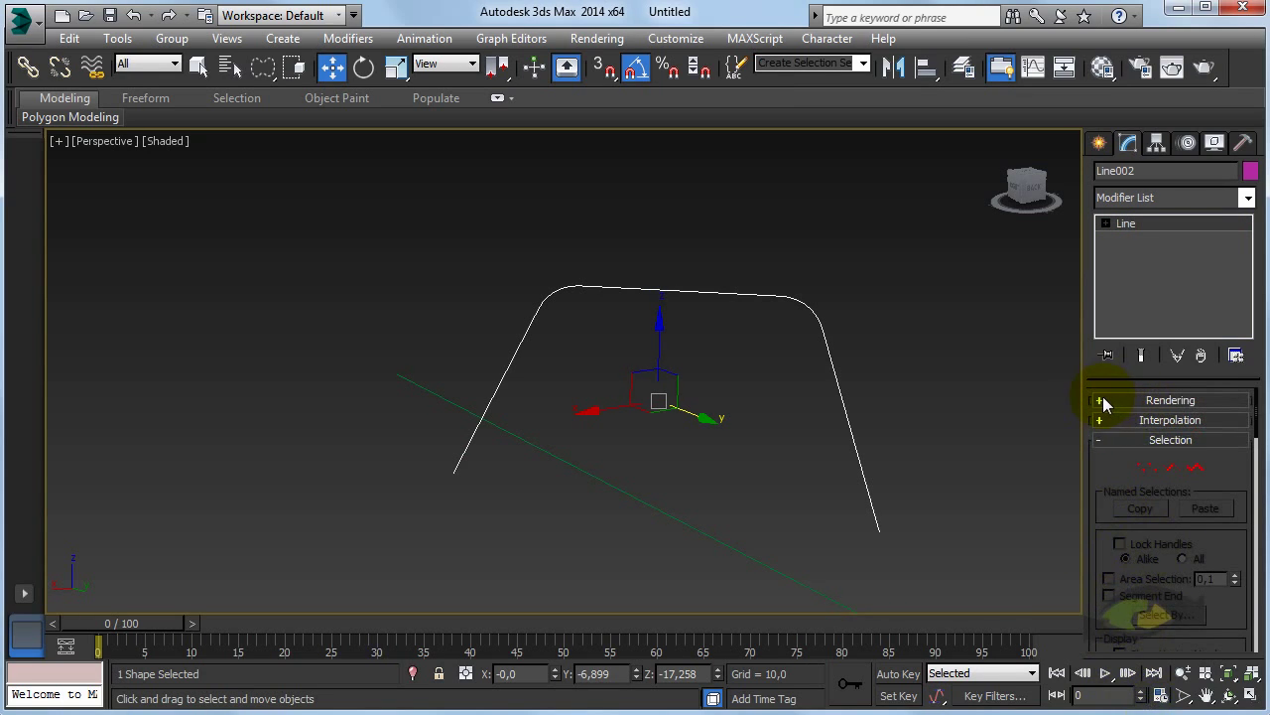
# Step: Enable Line002 in renderer and viewport as a round tube with radial thickness 6,87
pyautogui.click(1105, 401)
pyautogui.click(1103, 414)
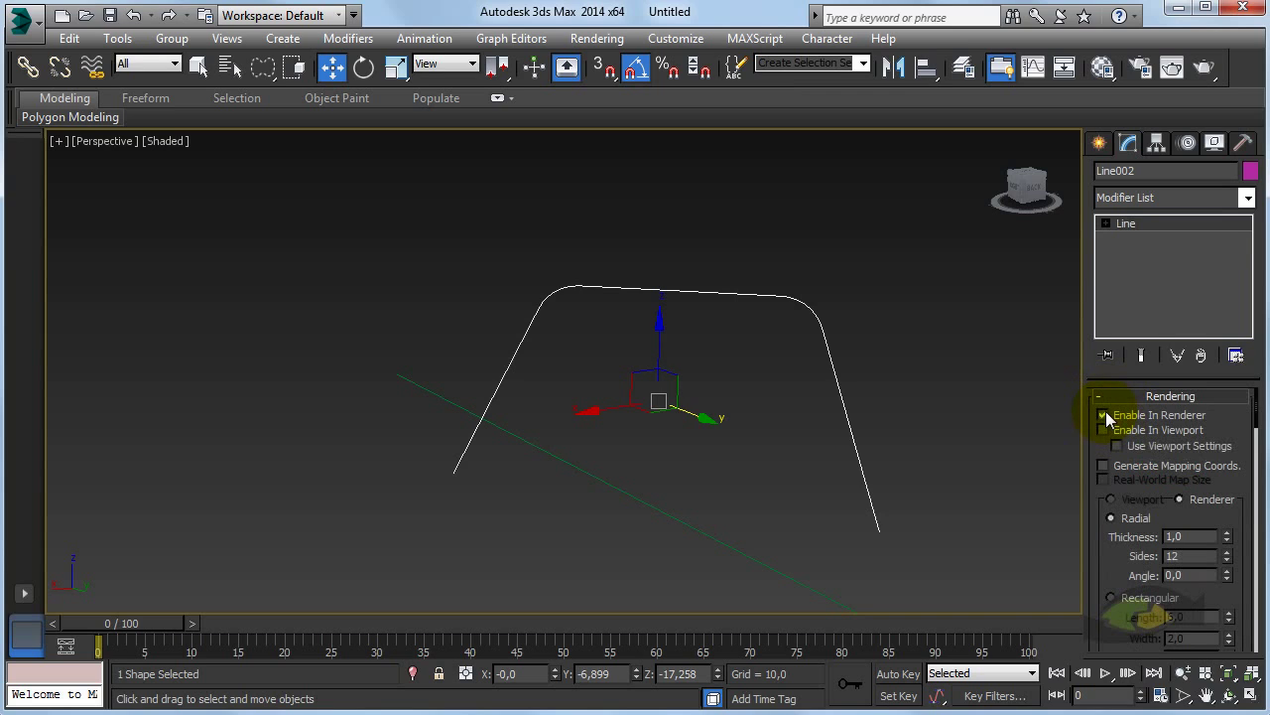
pyautogui.click(1102, 430)
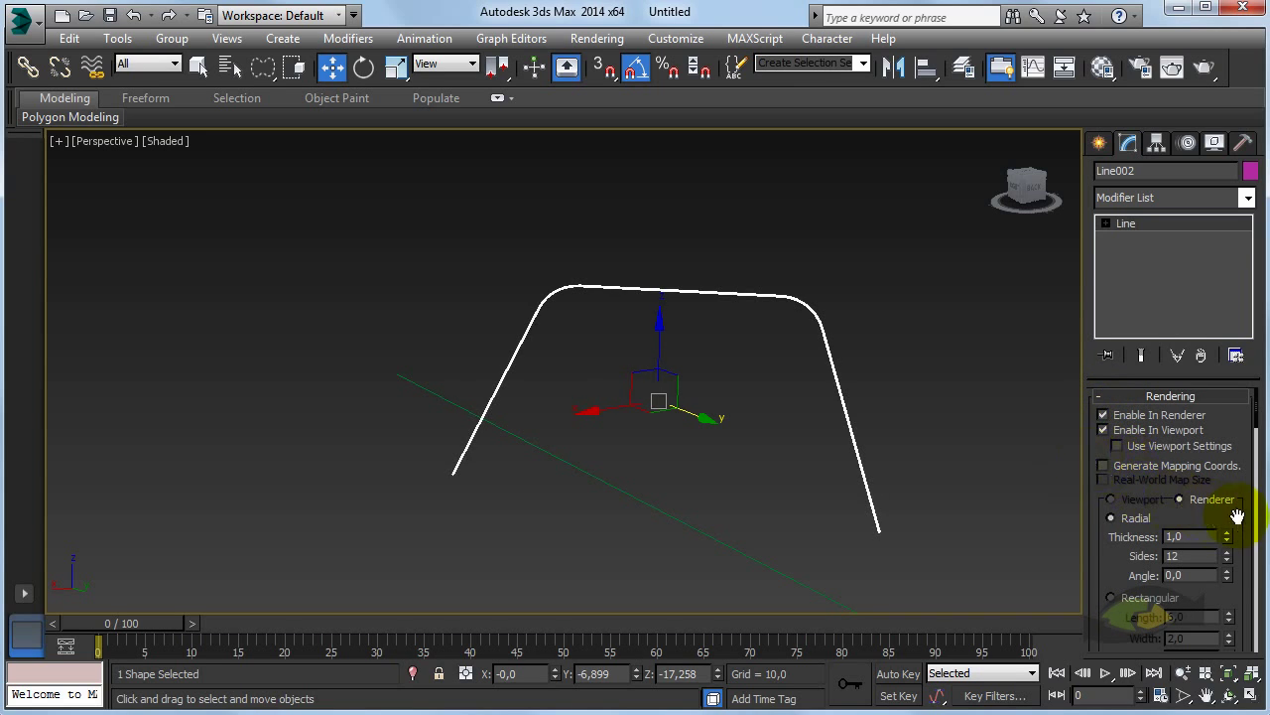
pyautogui.moveTo(1227, 541)
pyautogui.mouseDown()
pyautogui.moveTo(1228, 496)
pyautogui.moveTo(1227, 544)
pyautogui.mouseUp()
pyautogui.moveTo(905, 240)
pyautogui.keyDown('alt'); pyautogui.mouseDown(button='middle')
pyautogui.moveTo(745, 287)
pyautogui.moveTo(738, 255)
pyautogui.moveTo(711, 274)
pyautogui.moveTo(745, 289)
pyautogui.moveTo(734, 302)
pyautogui.mouseUp(button='middle'); pyautogui.keyUp('alt')
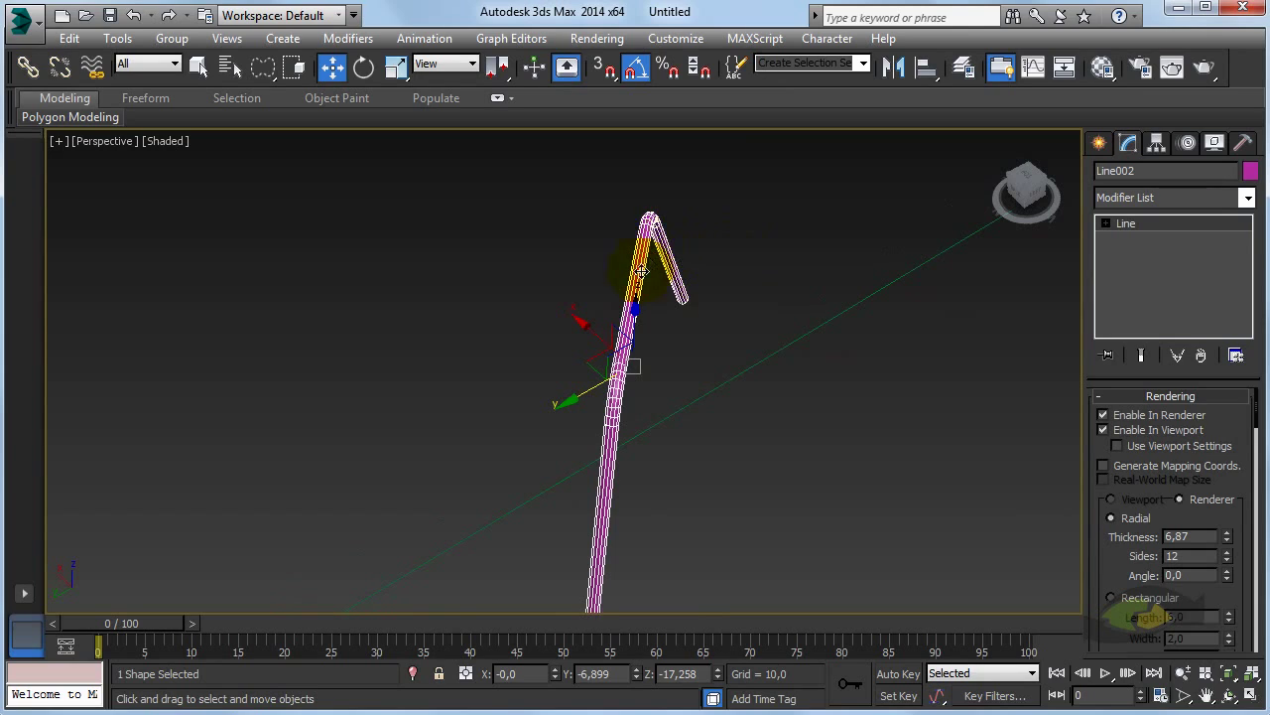
pyautogui.click(1106, 225)
# Step: Move the leg's tip vertex slightly, then undo that move and recent leg changes
pyautogui.click(1142, 239)
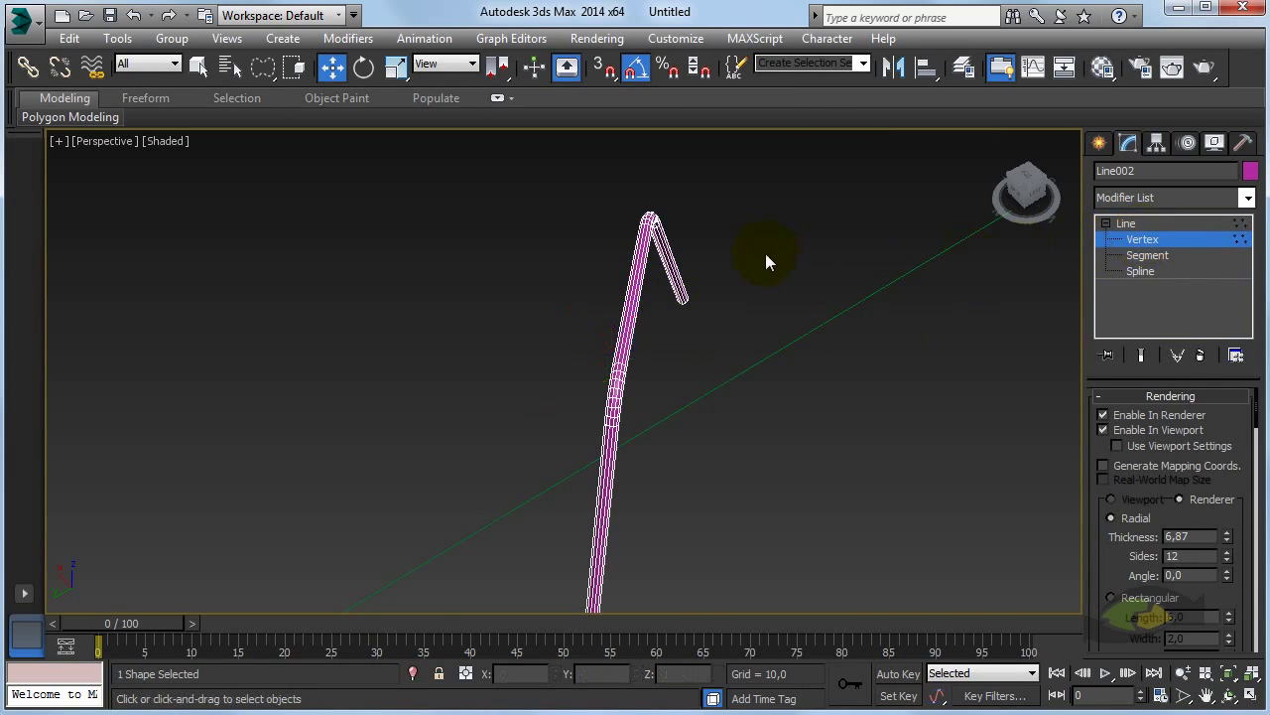
pyautogui.moveTo(724, 339); pyautogui.dragTo(679, 317)
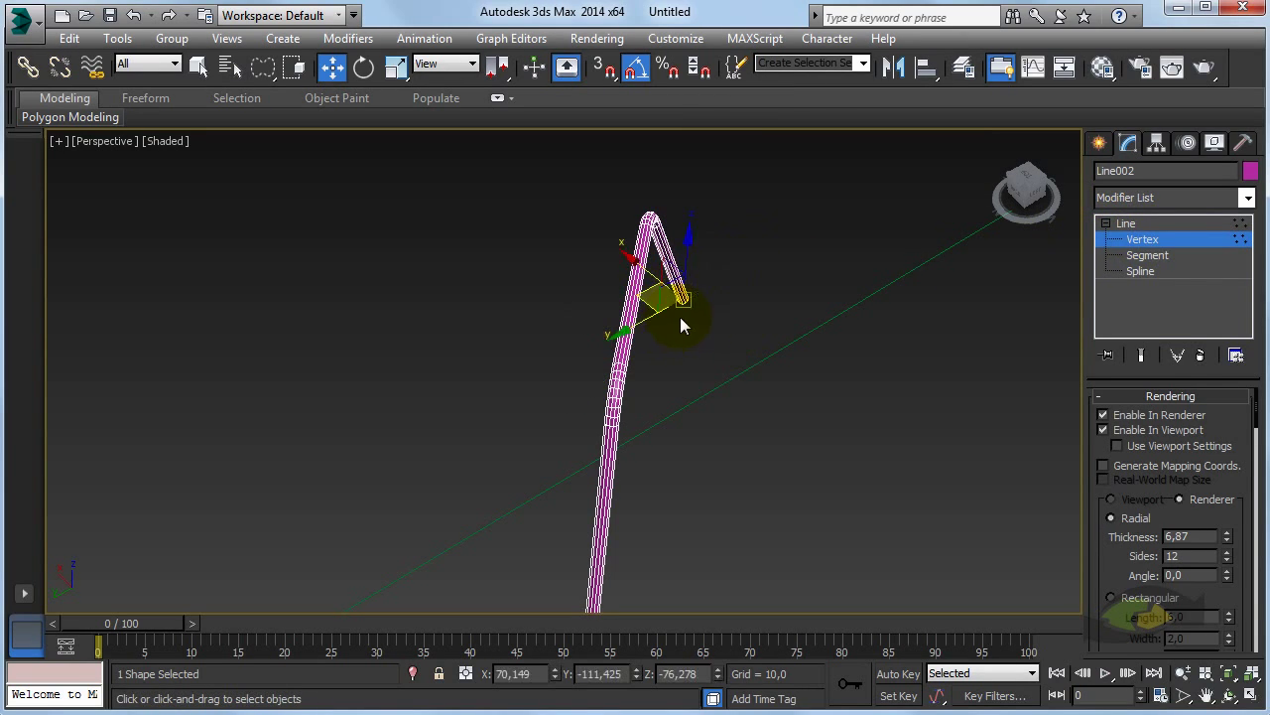
pyautogui.keyDown('alt'); pyautogui.moveTo(636, 293); pyautogui.dragTo(634, 303, button='middle'); pyautogui.keyUp('alt')
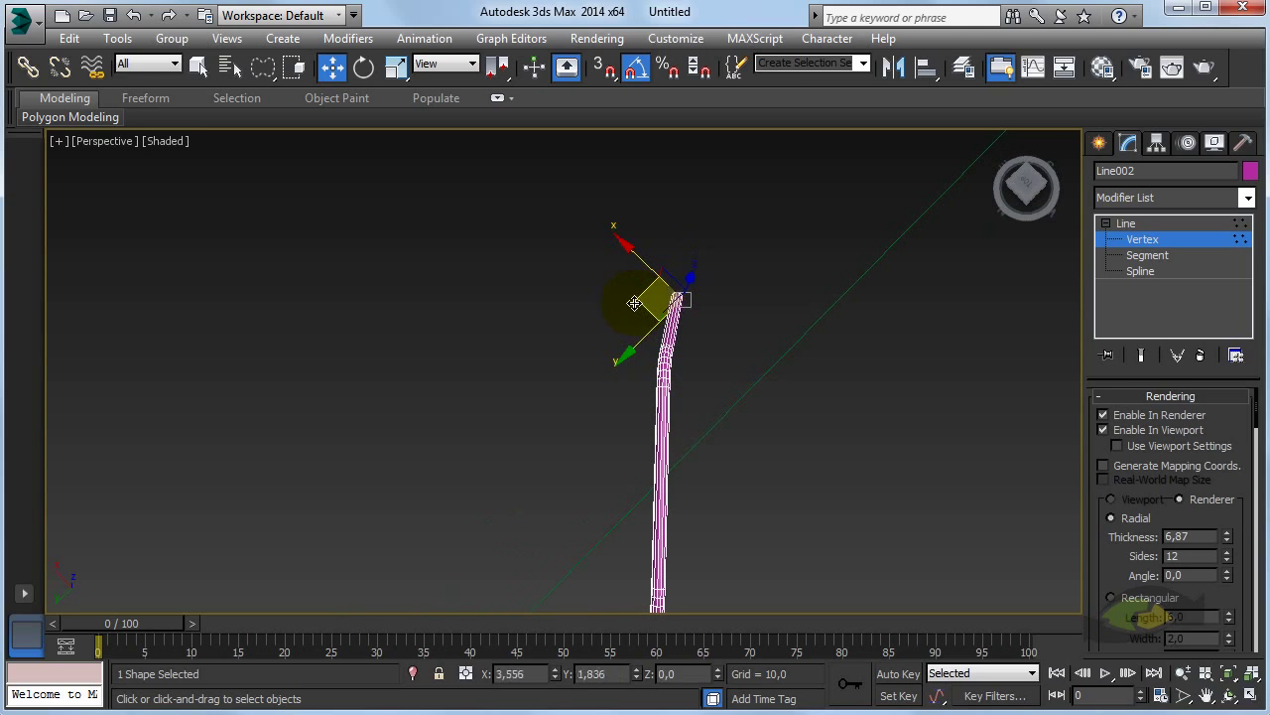
pyautogui.moveTo(628, 299); pyautogui.dragTo(630, 299)
pyautogui.moveTo(733, 364); pyautogui.dragTo(730, 382, button='middle')
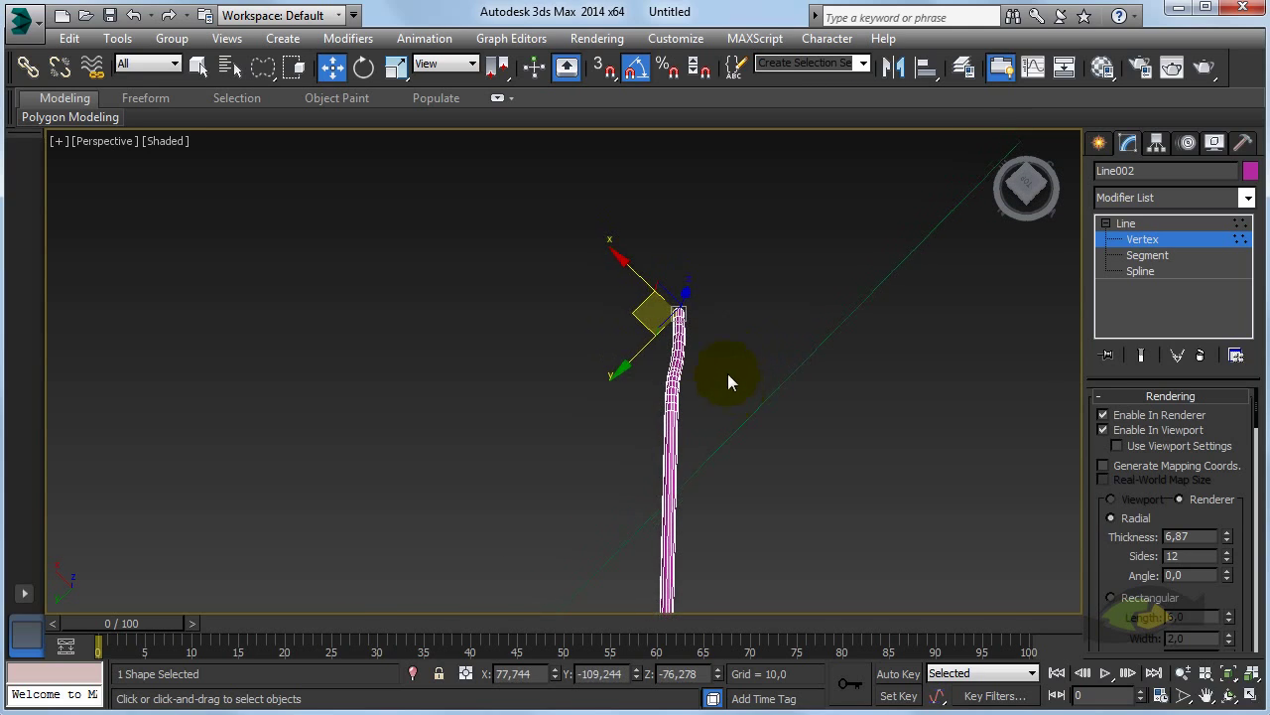
pyautogui.hotkey('ctrl', 'z')
pyautogui.hotkey('ctrl', 'z')
pyautogui.hotkey('ctrl', 'z')
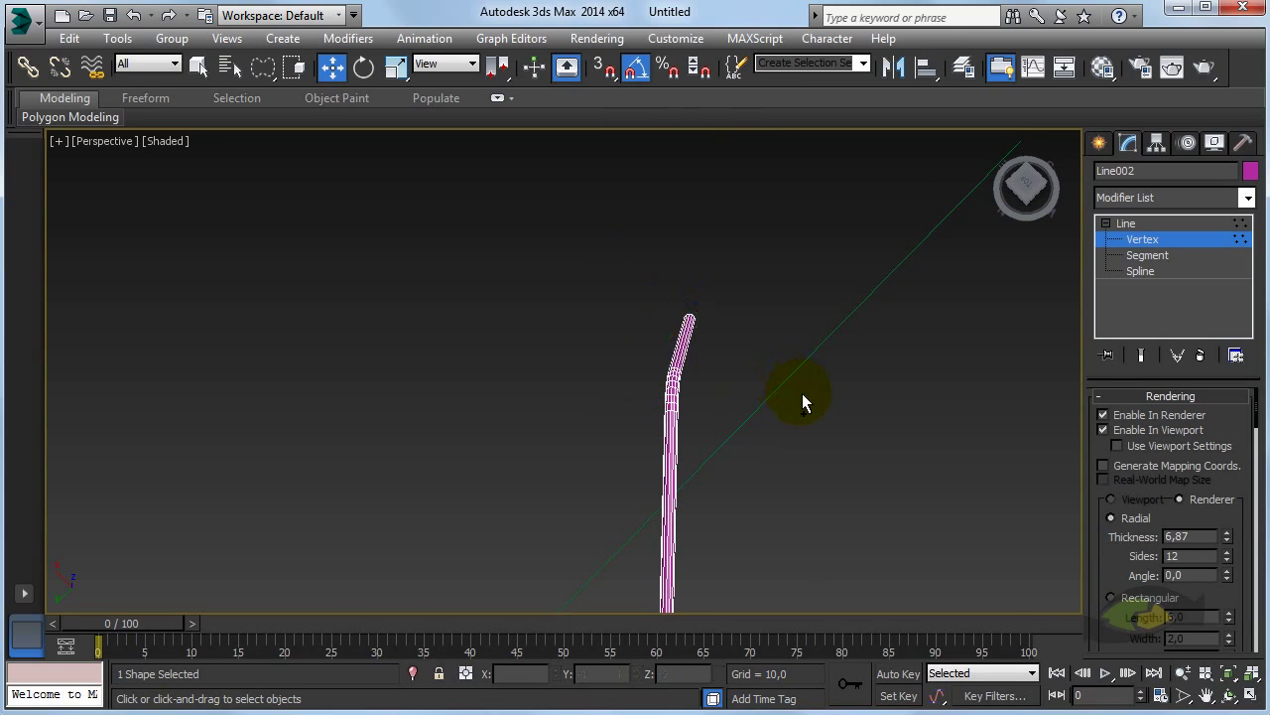
pyautogui.hotkey('ctrl', 'z')
# Step: Undo the tube rendering back to thickness 1,0 and frame the spline in Top view
pyautogui.hotkey('ctrl', 'z')
pyautogui.hotkey('ctrl', 'z')
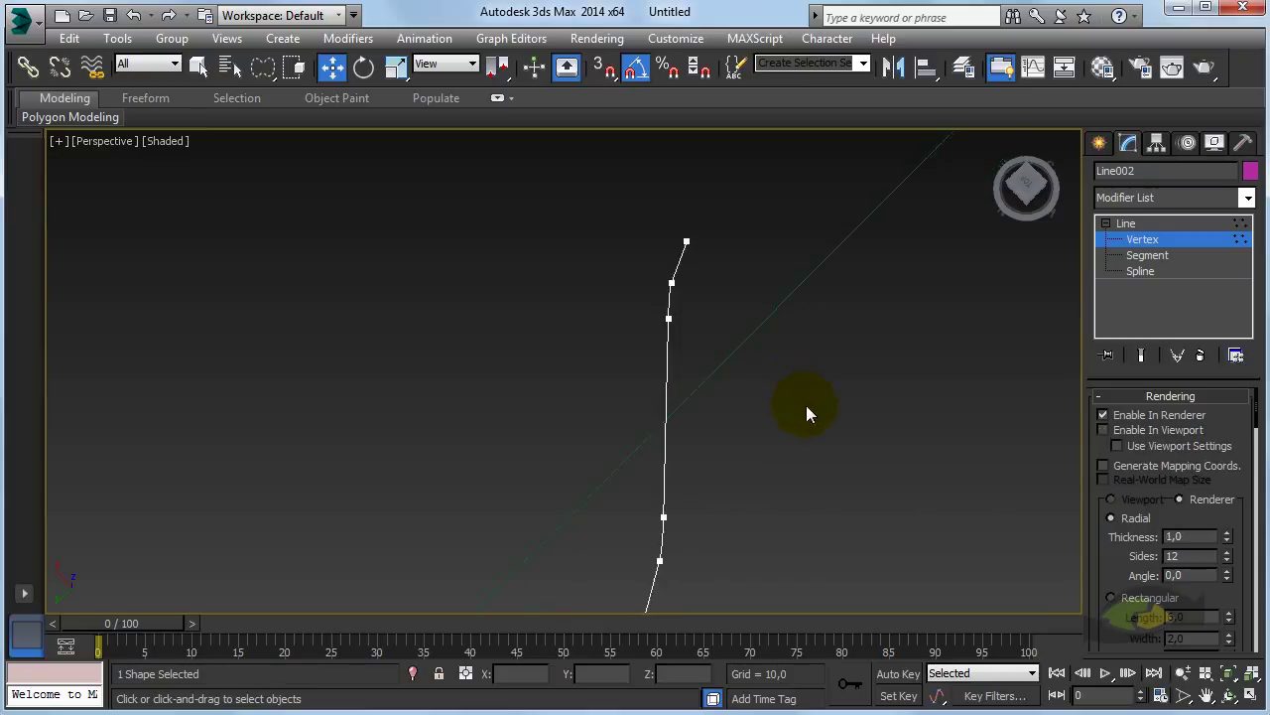
pyautogui.press('t')
pyautogui.hotkey('ctrl', 'z')
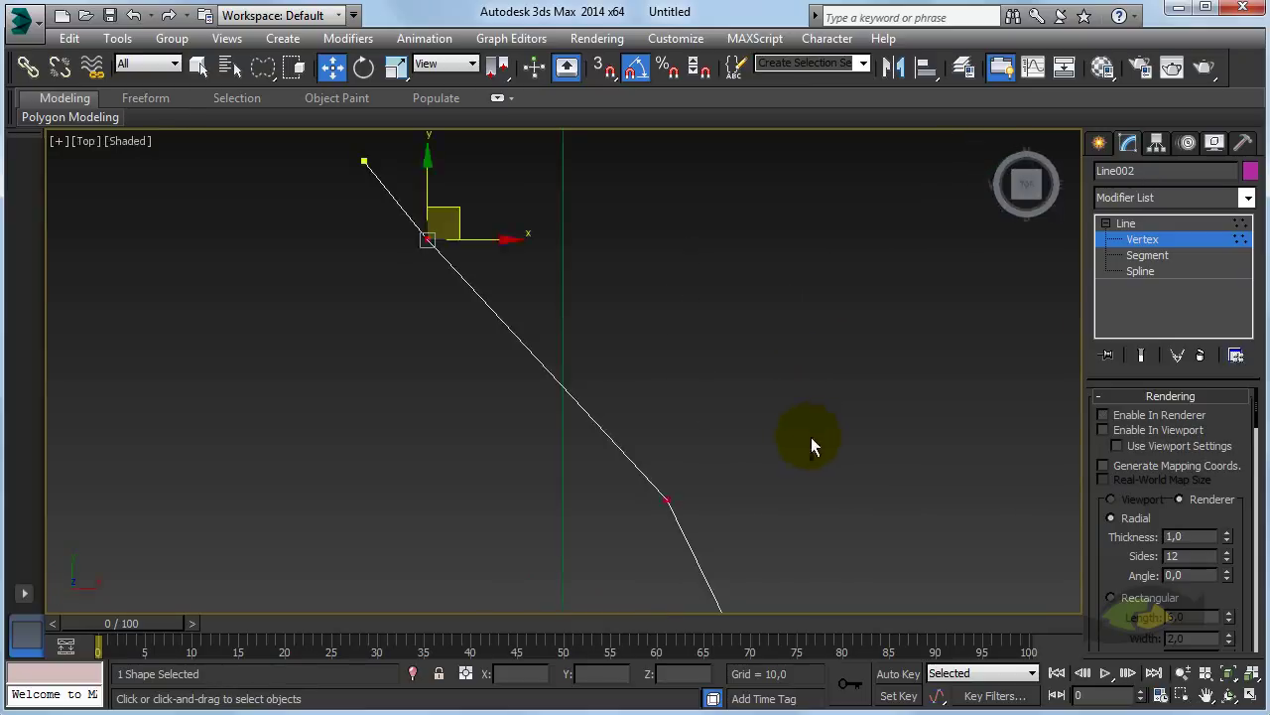
pyautogui.hotkey('ctrl', 'z')
pyautogui.scroll(-2, 743, 404)
pyautogui.moveTo(715, 354); pyautogui.dragTo(723, 390, button='middle')
pyautogui.scroll(2, 507, 263)
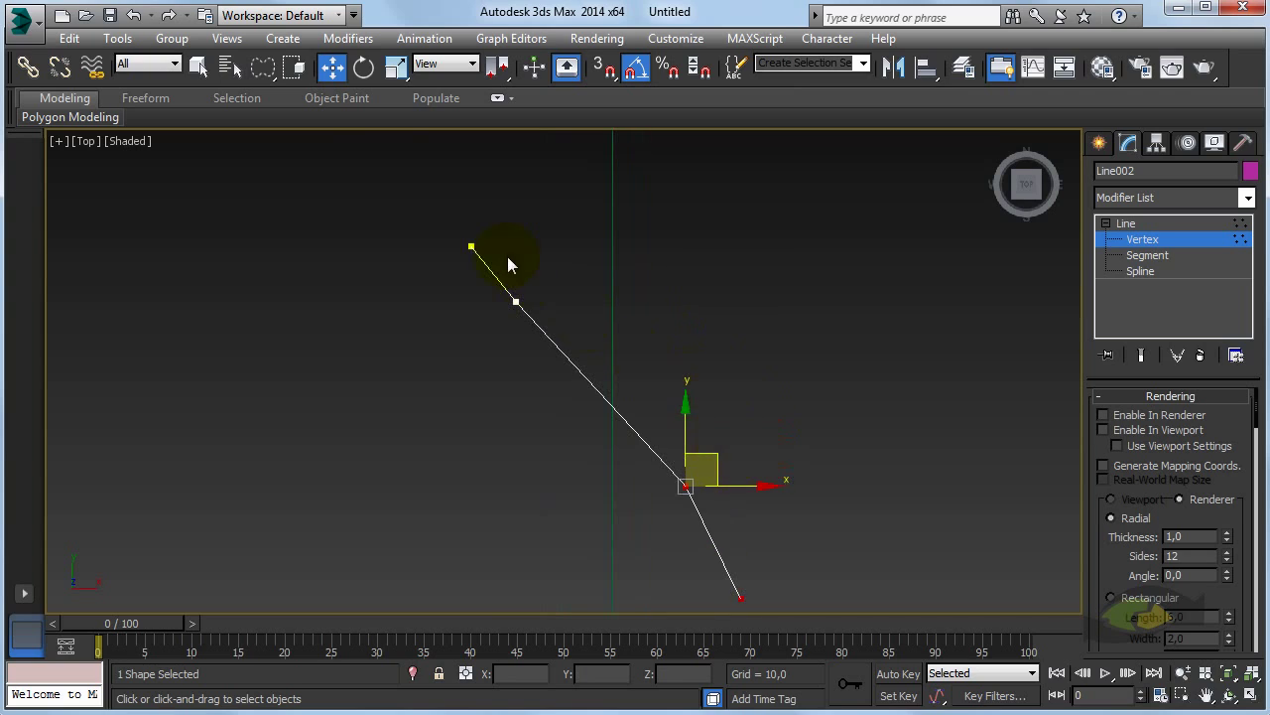
# Step: Select the leg's middle vertex and nudge it slightly left and down
pyautogui.click(470, 246)
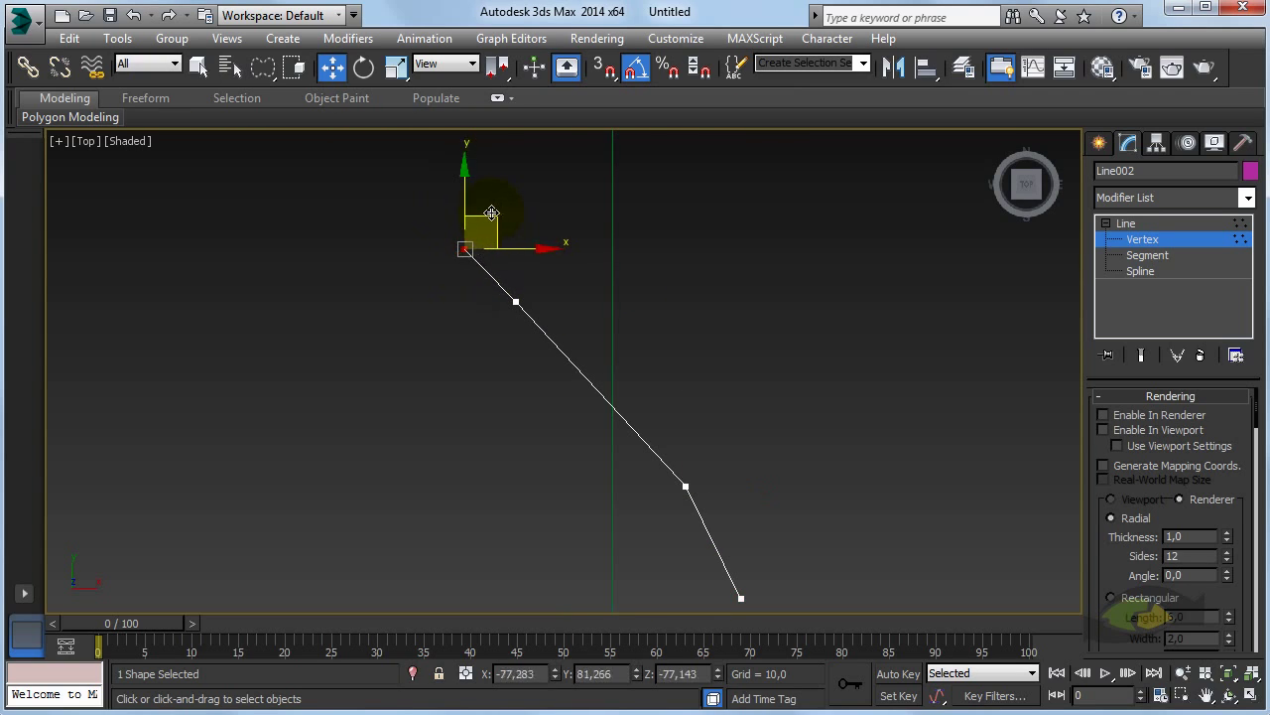
pyautogui.moveTo(838, 550); pyautogui.dragTo(755, 382, button='middle')
pyautogui.click(659, 463)
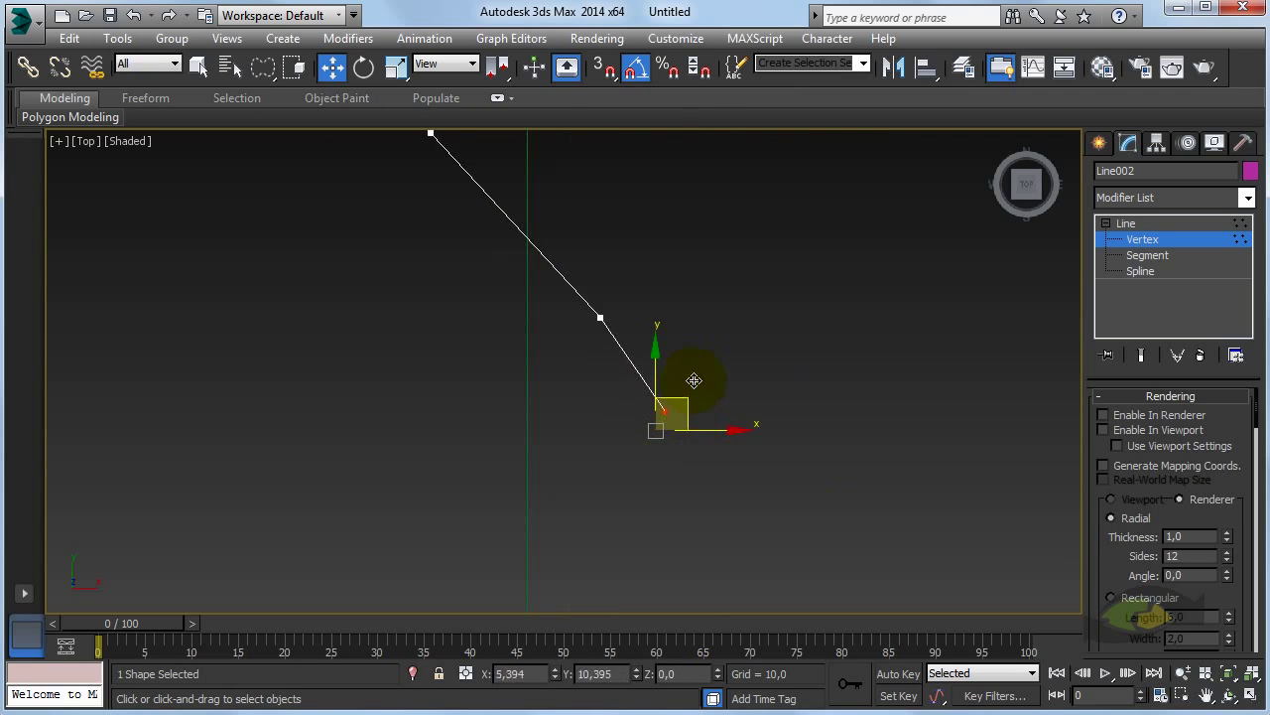
pyautogui.moveTo(705, 387); pyautogui.dragTo(731, 504, button='middle')
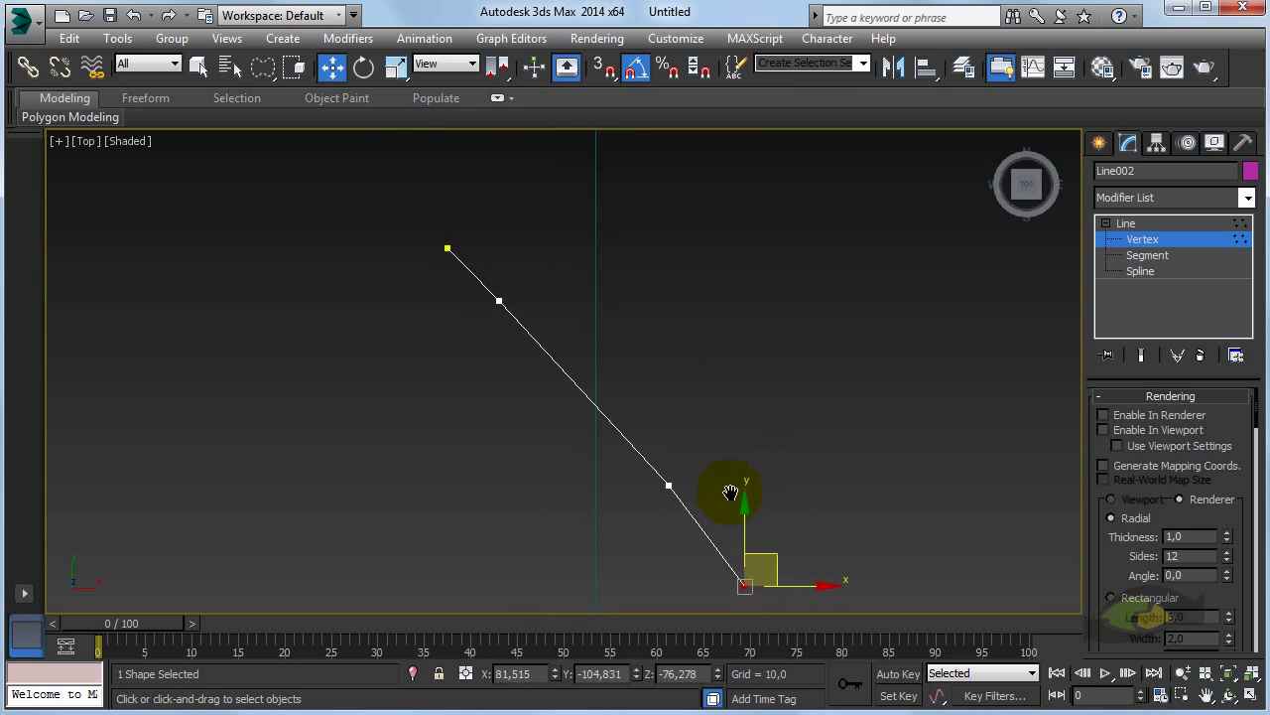
pyautogui.click(661, 486)
pyautogui.moveTo(695, 451); pyautogui.dragTo(692, 453)
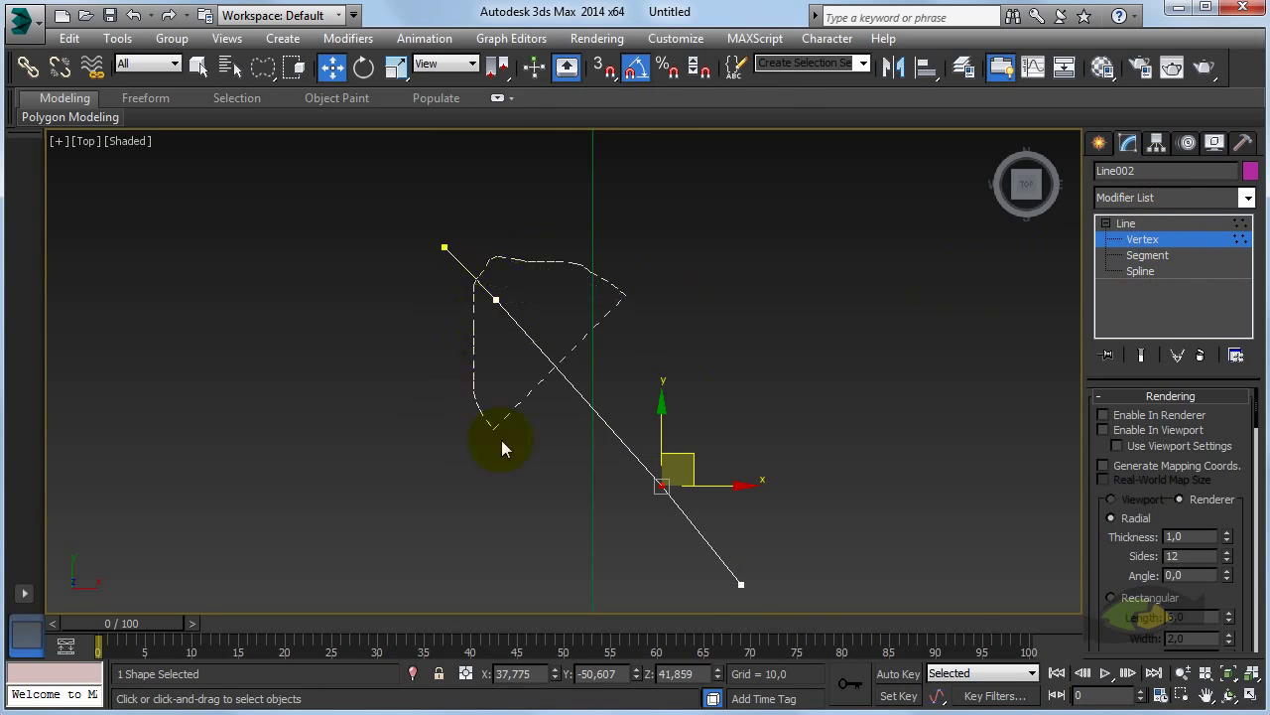
# Step: Enable the leg line in renderer and viewport with a thickness of 9.15
pyautogui.moveTo(502, 440); pyautogui.dragTo(494, 428)
pyautogui.press('p')
pyautogui.scroll(-2, 832, 552)
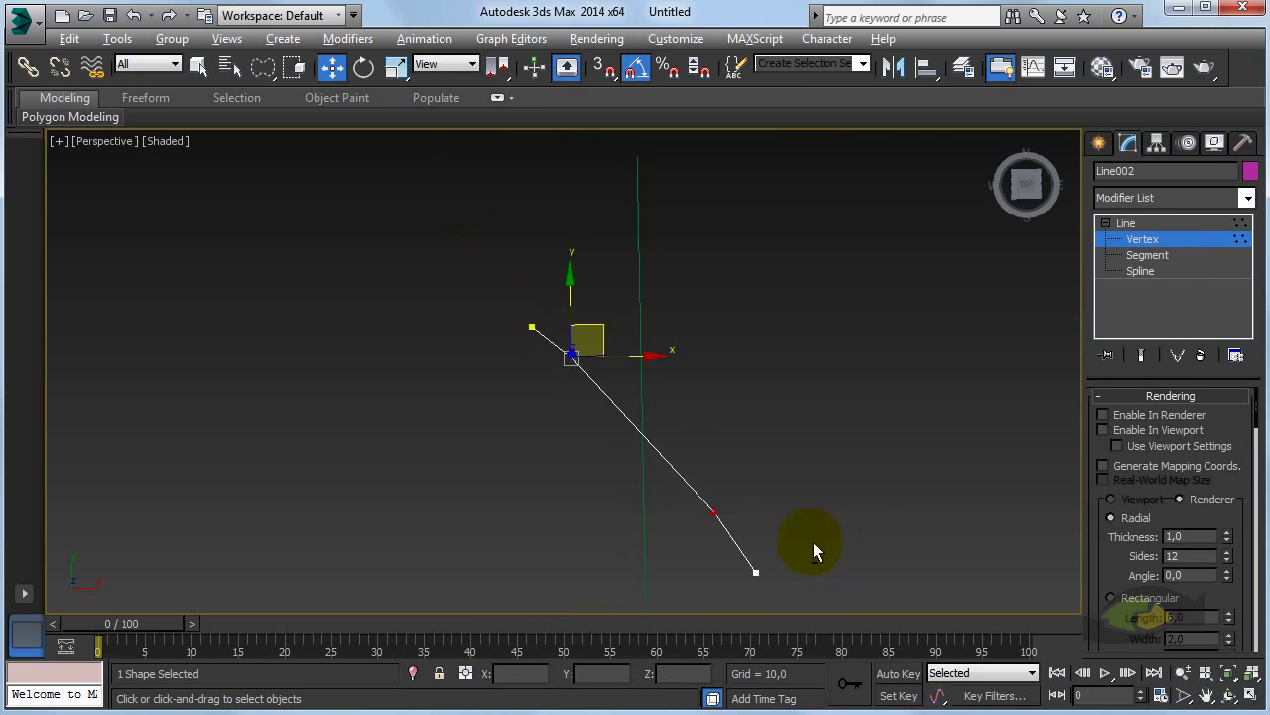
pyautogui.moveTo(814, 544)
pyautogui.keyDown('alt'); pyautogui.mouseDown(button='middle')
pyautogui.moveTo(843, 509)
pyautogui.moveTo(1040, 415)
pyautogui.mouseUp(button='middle'); pyautogui.keyUp('alt')
pyautogui.click(1103, 415)
pyautogui.click(1103, 430)
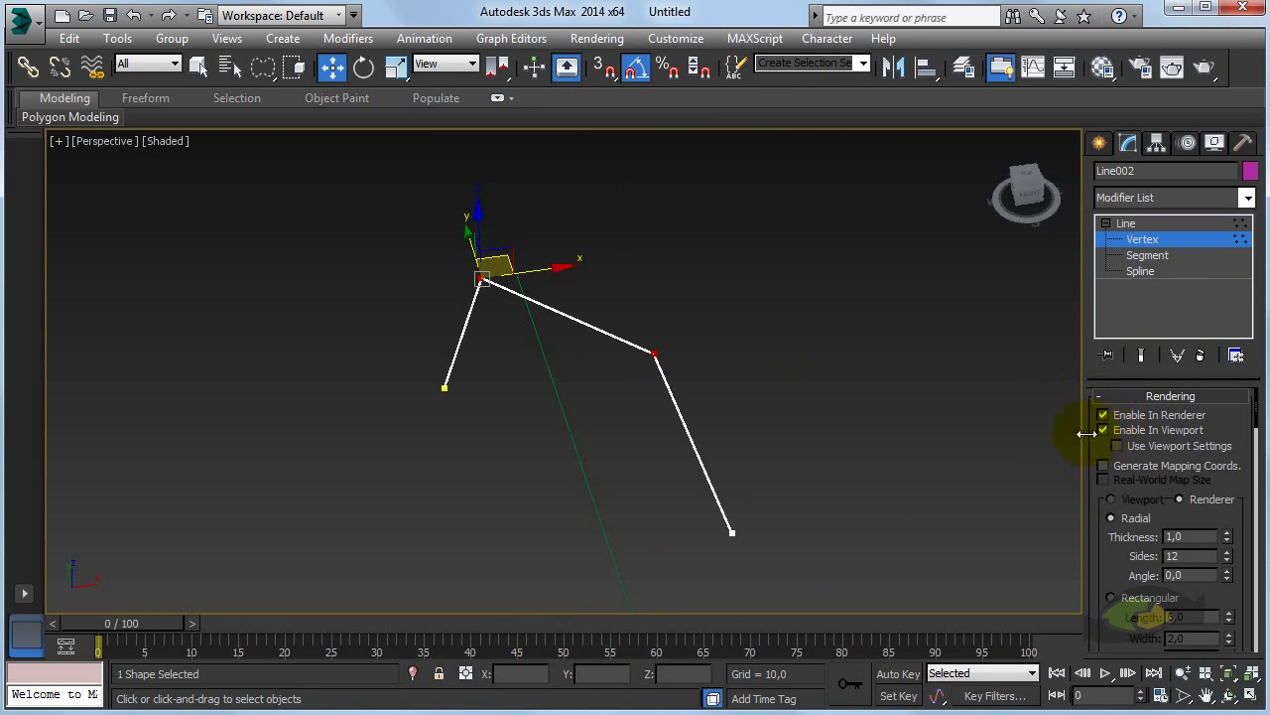
pyautogui.scroll(3, 1018, 453)
pyautogui.scroll(-2, 753, 433)
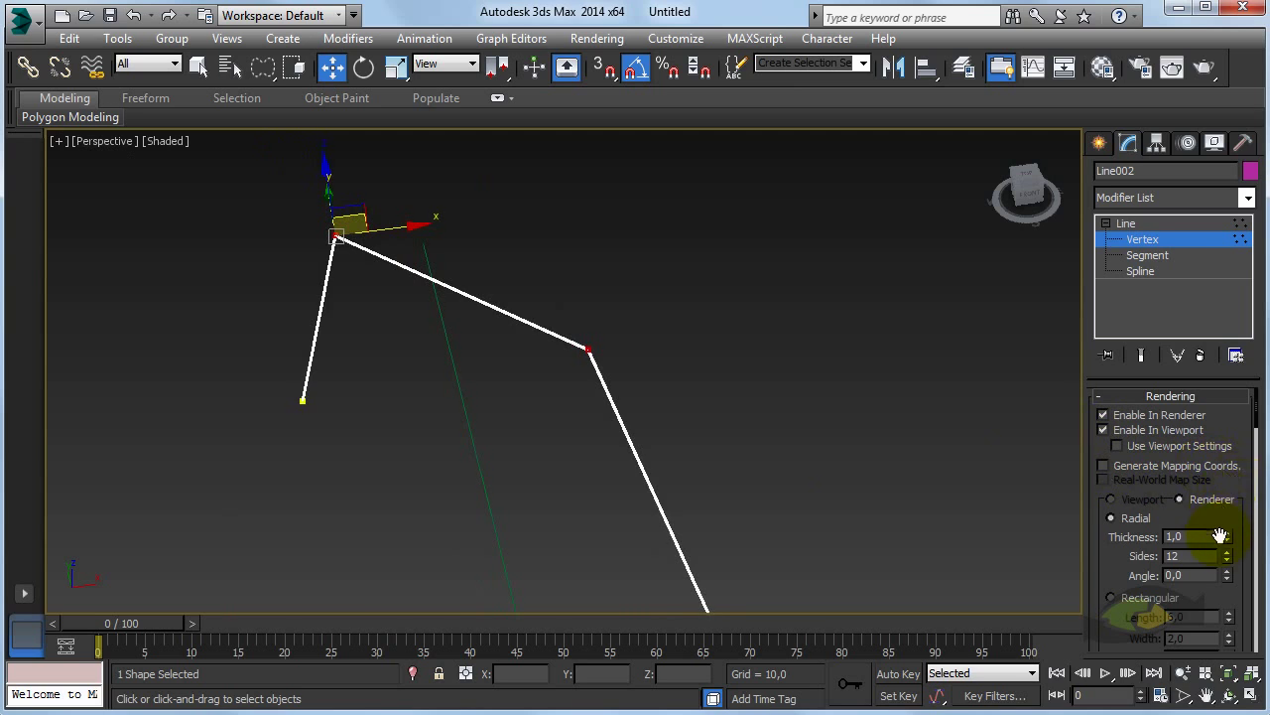
pyautogui.moveTo(1220, 536); pyautogui.dragTo(1149, 425)
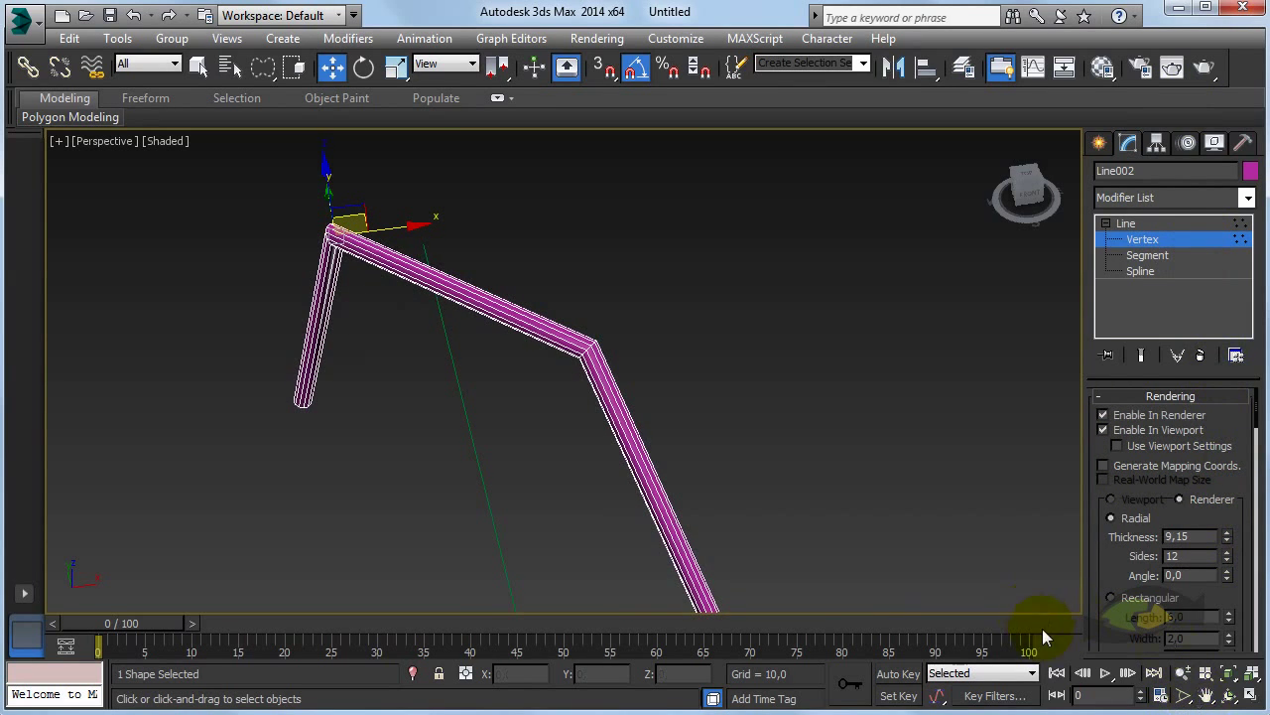
# Step: Fillet both sharp corner vertices of the leg line to 19
pyautogui.scroll(-2, 1134, 567)
pyautogui.scroll(-5, 1151, 446)
pyautogui.scroll(-3, 1132, 595)
pyautogui.scroll(-3, 1141, 614)
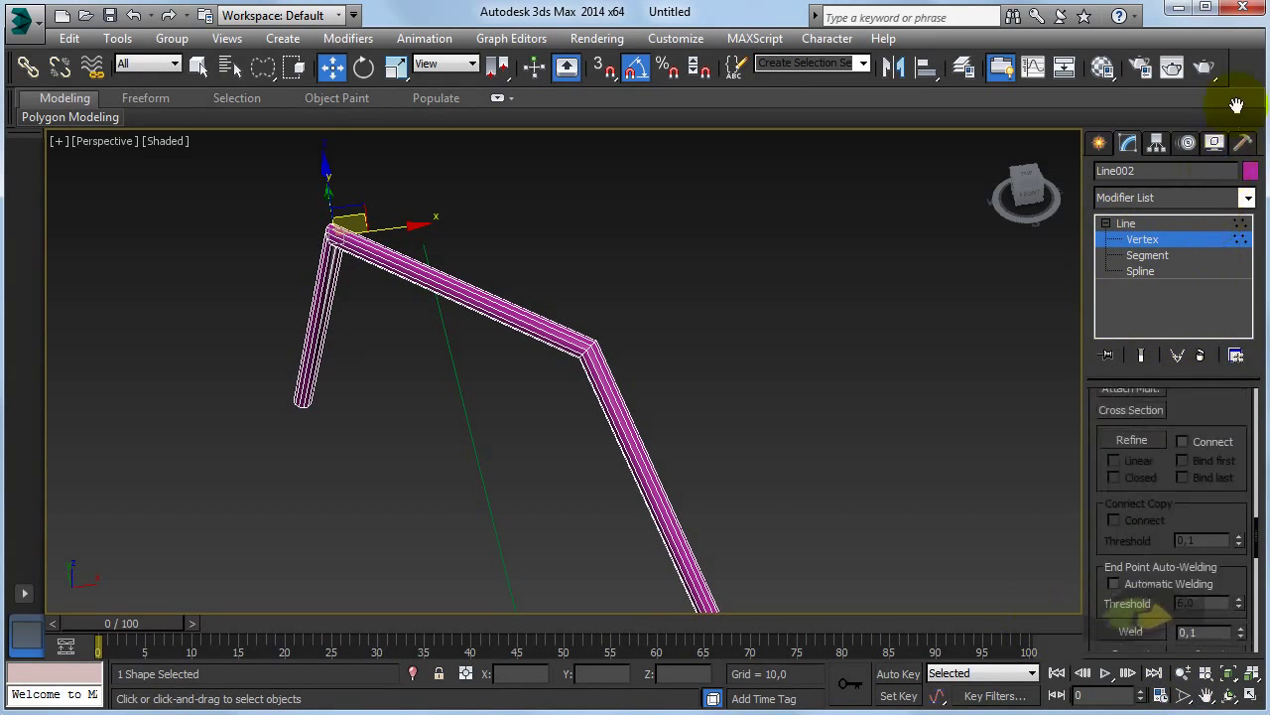
pyautogui.scroll(-5, 1225, 507)
pyautogui.moveTo(1241, 510)
pyautogui.mouseDown()
pyautogui.moveTo(1240, 478)
pyautogui.moveTo(1252, 488)
pyautogui.mouseUp()
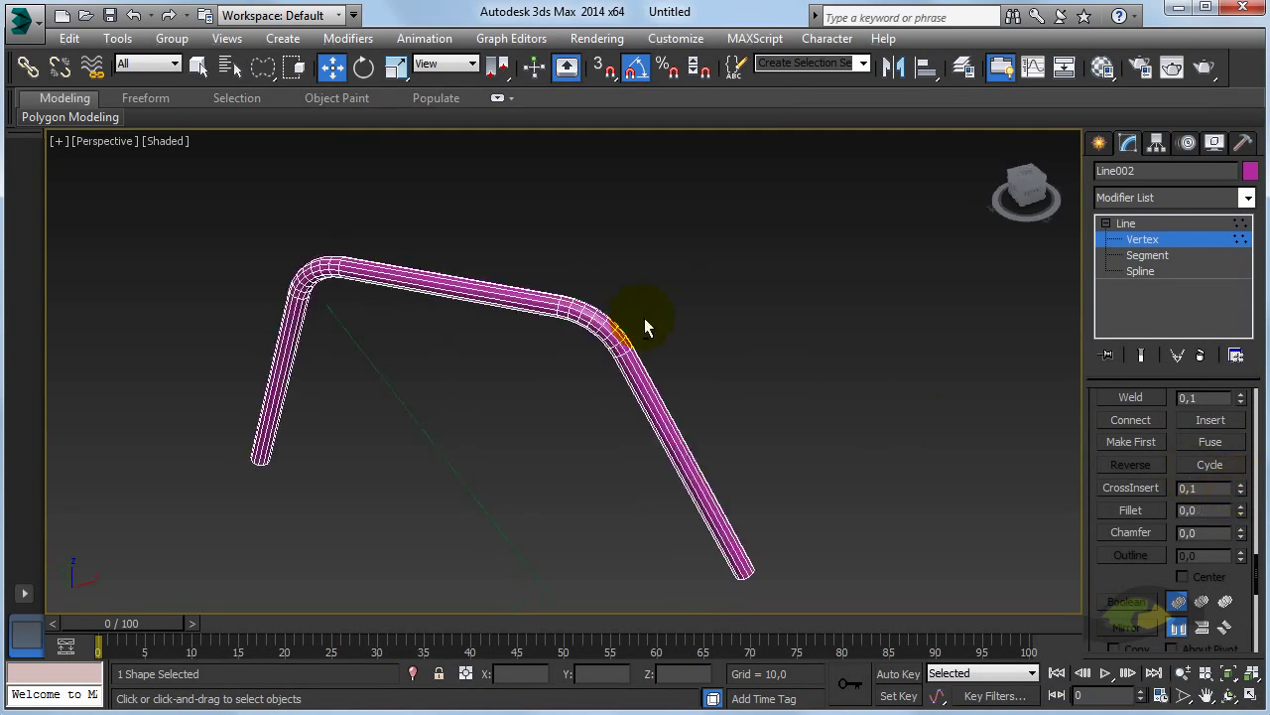
pyautogui.keyDown('alt'); pyautogui.moveTo(644, 318); pyautogui.dragTo(658, 282, button='middle'); pyautogui.keyUp('alt')
pyautogui.click(1141, 223)
# Step: Lower the leg tube's rendering thickness to 6.222
pyautogui.click(1105, 222)
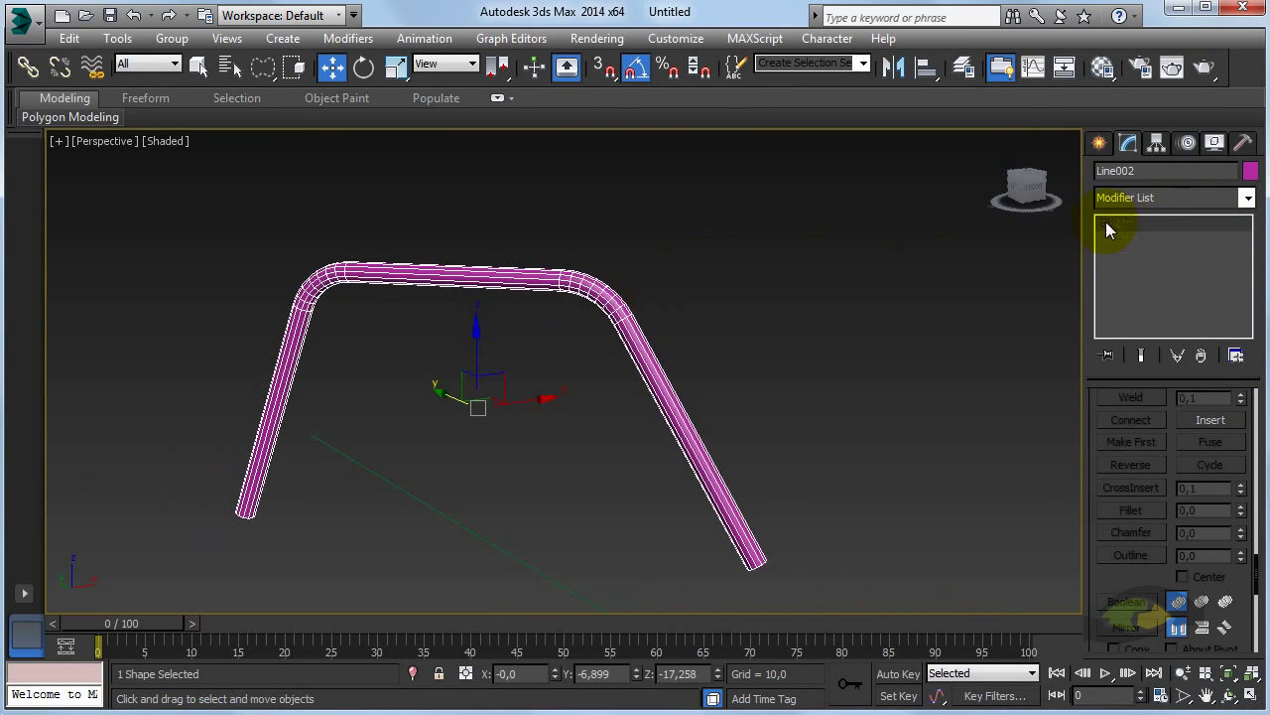
pyautogui.moveTo(794, 370)
pyautogui.keyDown('alt'); pyautogui.mouseDown(button='middle')
pyautogui.moveTo(693, 393)
pyautogui.moveTo(754, 406)
pyautogui.moveTo(805, 378)
pyautogui.moveTo(757, 400)
pyautogui.moveTo(689, 371)
pyautogui.moveTo(678, 430)
pyautogui.moveTo(705, 422)
pyautogui.mouseUp(button='middle'); pyautogui.keyUp('alt')
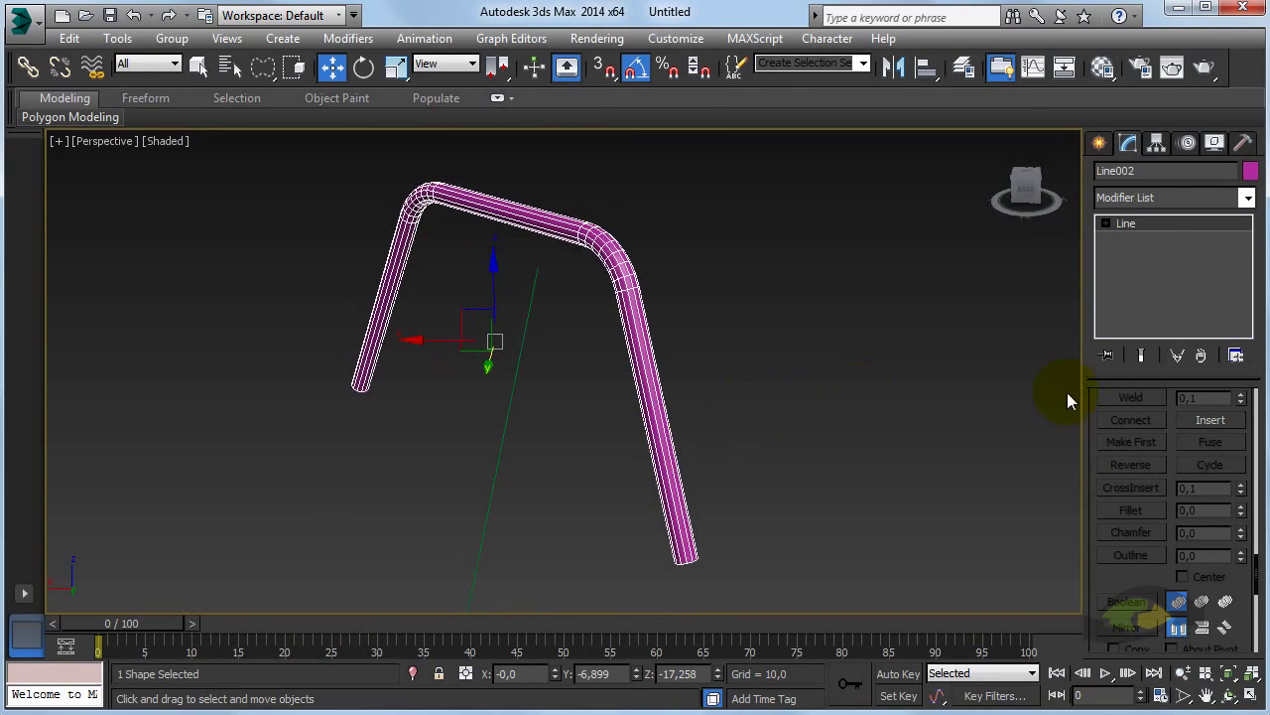
pyautogui.moveTo(1172, 455); pyautogui.dragTo(1151, 605)
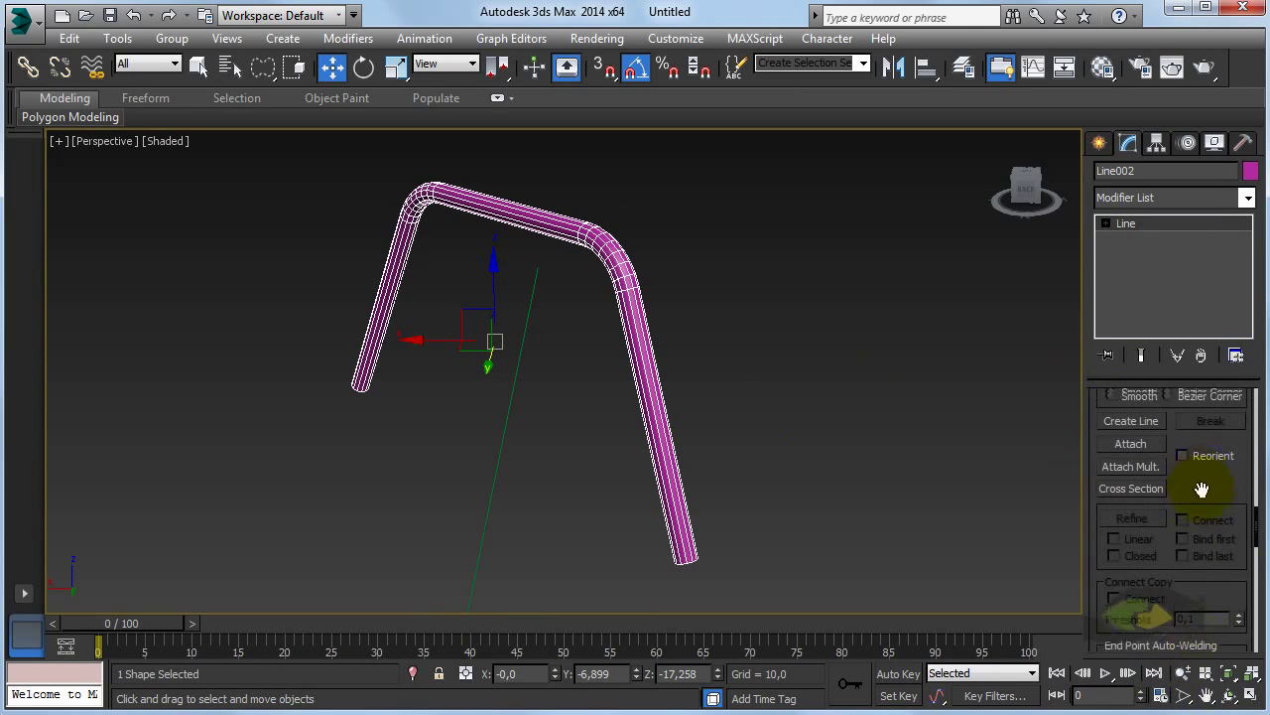
pyautogui.moveTo(1200, 487); pyautogui.dragTo(1135, 604)
pyautogui.moveTo(1142, 486)
pyautogui.mouseDown()
pyautogui.moveTo(1122, 546)
pyautogui.moveTo(1136, 610)
pyautogui.mouseUp()
pyautogui.moveTo(1197, 483)
pyautogui.mouseDown()
pyautogui.moveTo(1148, 609)
pyautogui.moveTo(1134, 609)
pyautogui.mouseUp()
pyautogui.moveTo(1231, 410); pyautogui.dragTo(1233, 425)
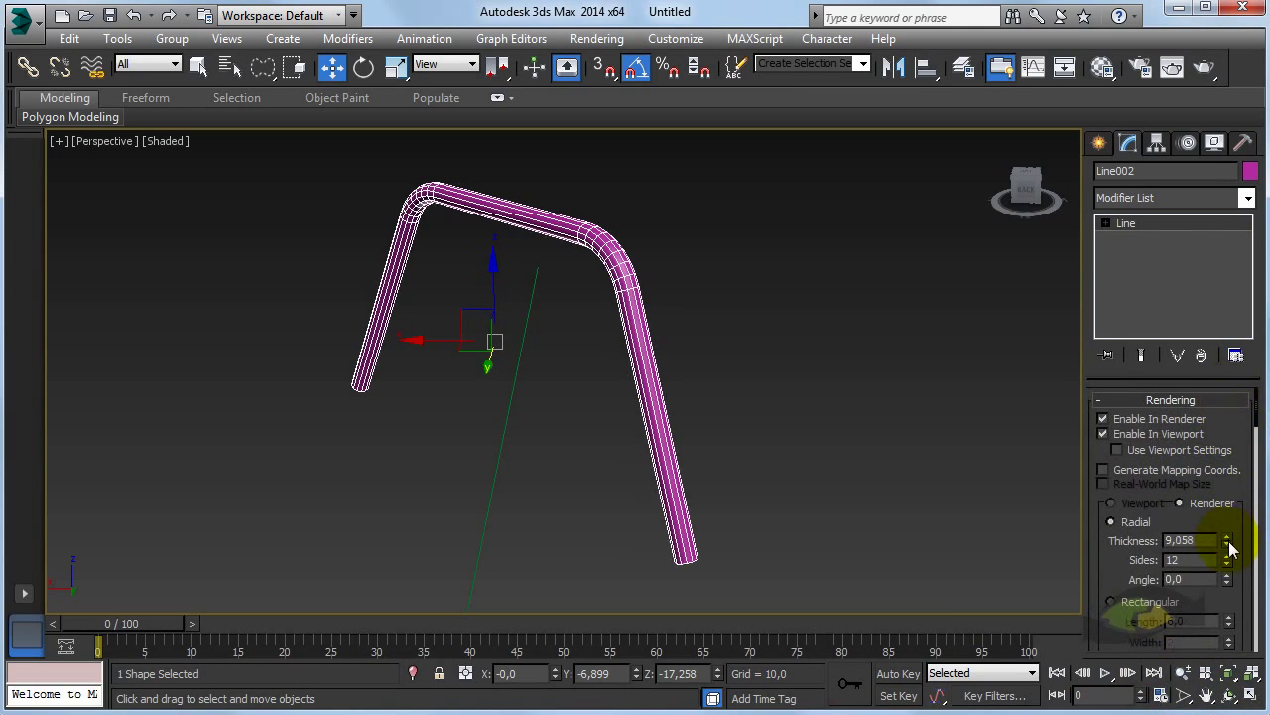
pyautogui.moveTo(1230, 549); pyautogui.dragTo(1235, 566)
# Step: Unhide all objects so the teal seat reappears above the legs
pyautogui.rightClick(677, 287)
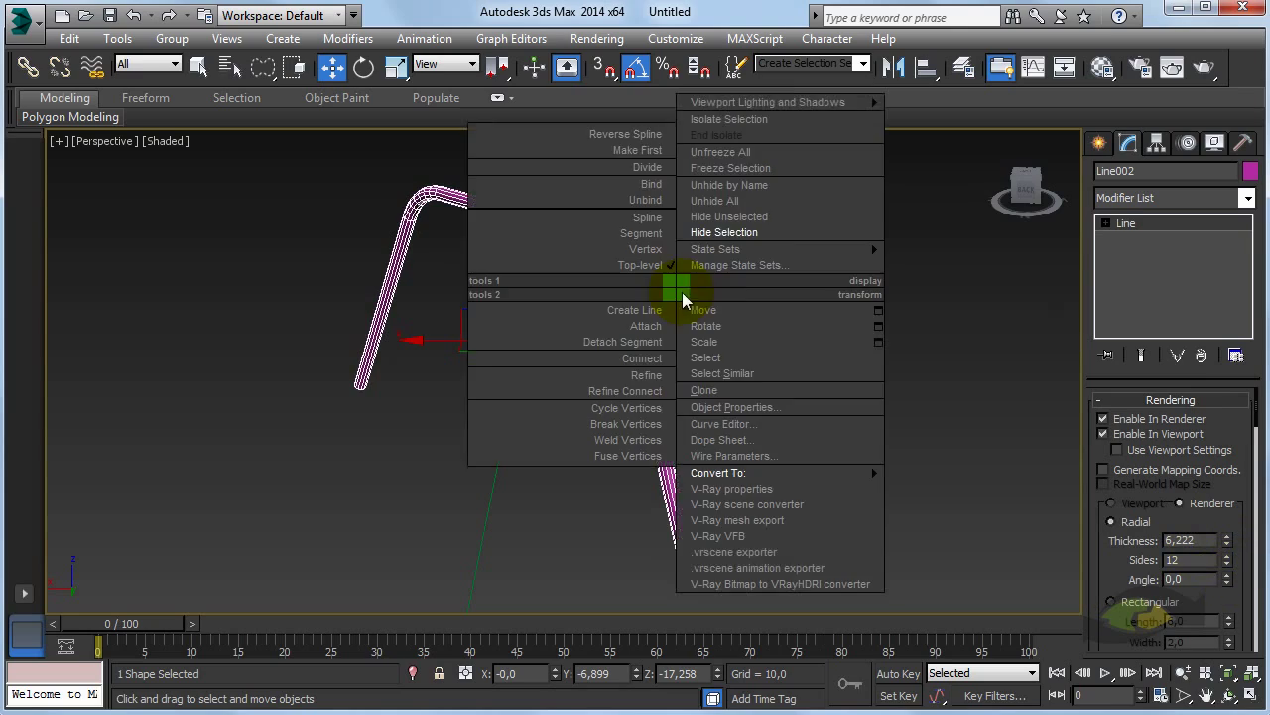
pyautogui.click(726, 210)
pyautogui.moveTo(726, 273)
pyautogui.keyDown('alt'); pyautogui.mouseDown(button='middle')
pyautogui.moveTo(603, 271)
pyautogui.moveTo(711, 273)
pyautogui.moveTo(835, 242)
pyautogui.moveTo(814, 272)
pyautogui.moveTo(760, 301)
pyautogui.moveTo(760, 323)
pyautogui.moveTo(683, 253)
pyautogui.moveTo(635, 306)
pyautogui.moveTo(630, 244)
pyautogui.mouseUp(button='middle'); pyautogui.keyUp('alt')
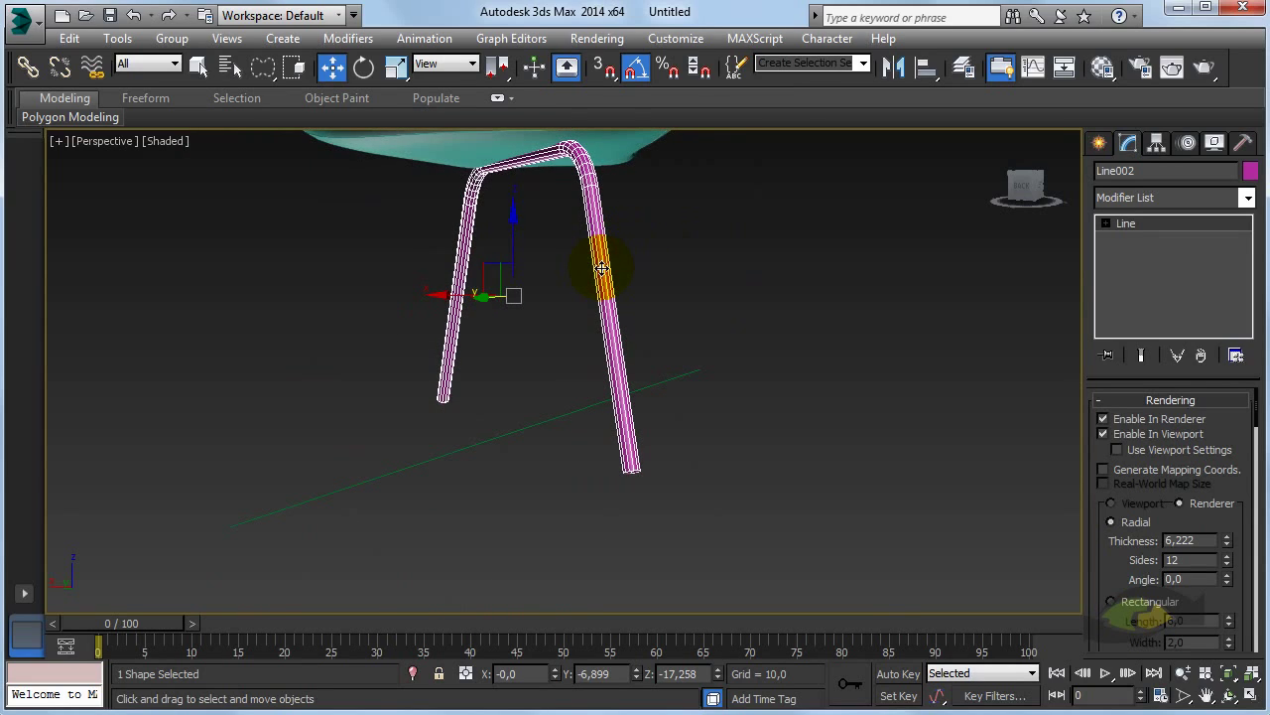
# Step: Convert the leg tube to an Editable Poly
pyautogui.rightClick(602, 268)
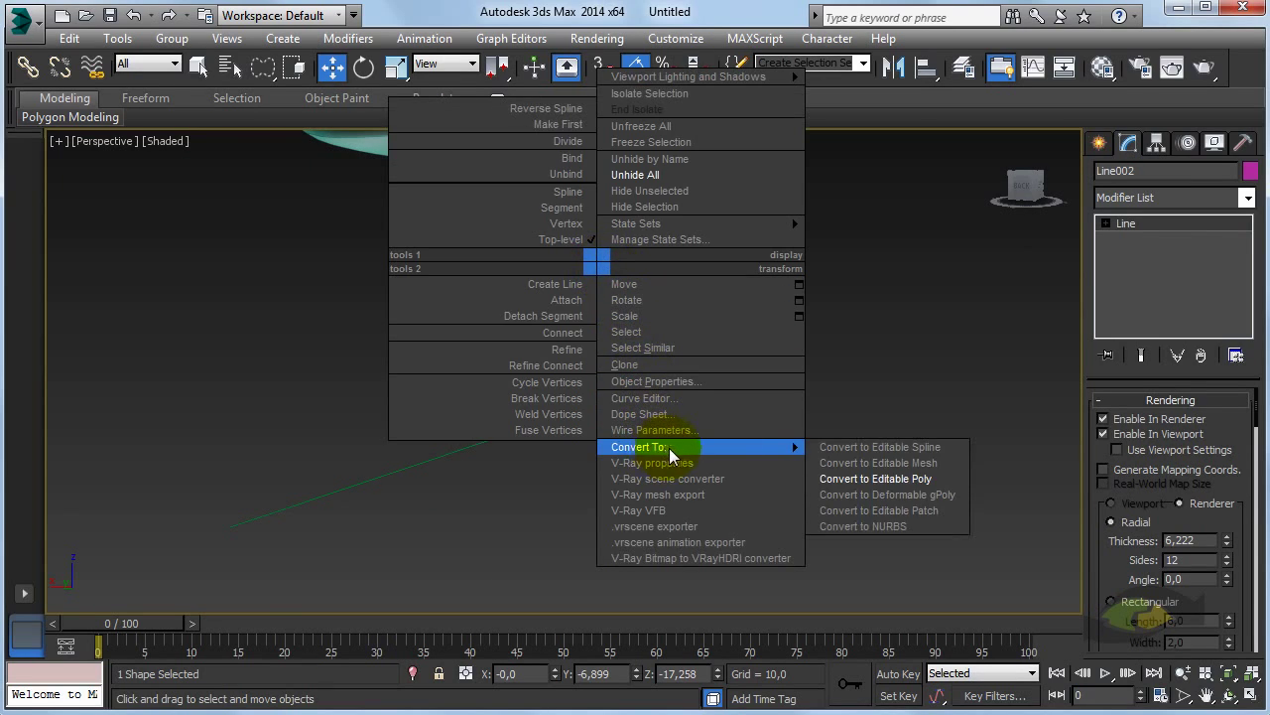
pyautogui.click(873, 479)
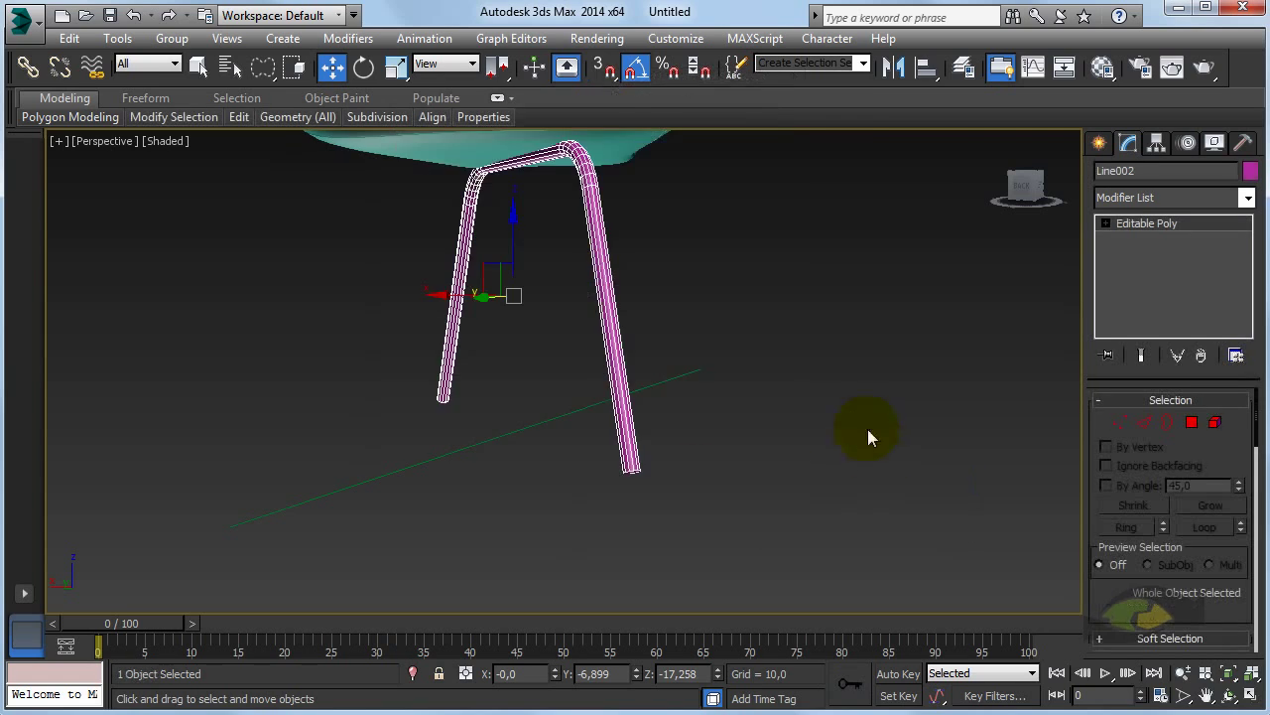
pyautogui.moveTo(915, 372)
pyautogui.keyDown('alt'); pyautogui.mouseDown(button='middle')
pyautogui.moveTo(837, 426)
pyautogui.moveTo(823, 335)
pyautogui.mouseUp(button='middle'); pyautogui.keyUp('alt')
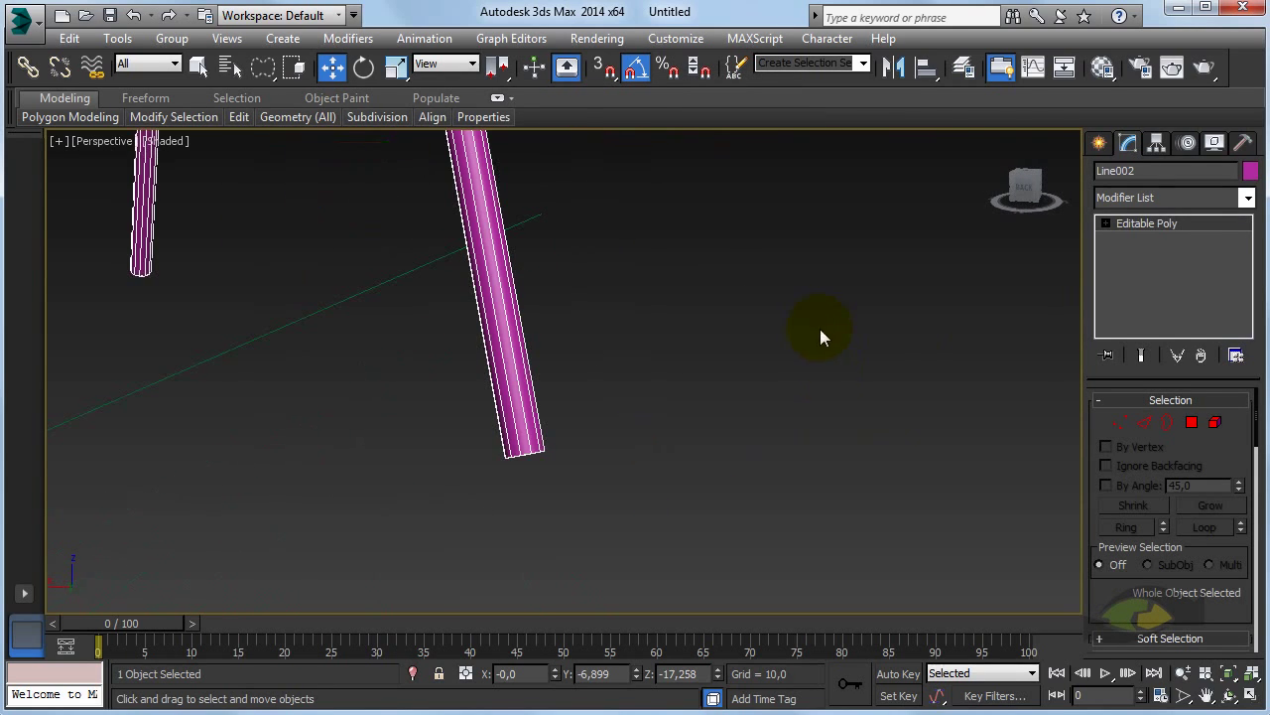
pyautogui.moveTo(572, 443)
pyautogui.keyDown('alt'); pyautogui.mouseDown(button='middle')
pyautogui.moveTo(725, 473)
pyautogui.moveTo(1019, 436)
pyautogui.mouseUp(button='middle'); pyautogui.keyUp('alt')
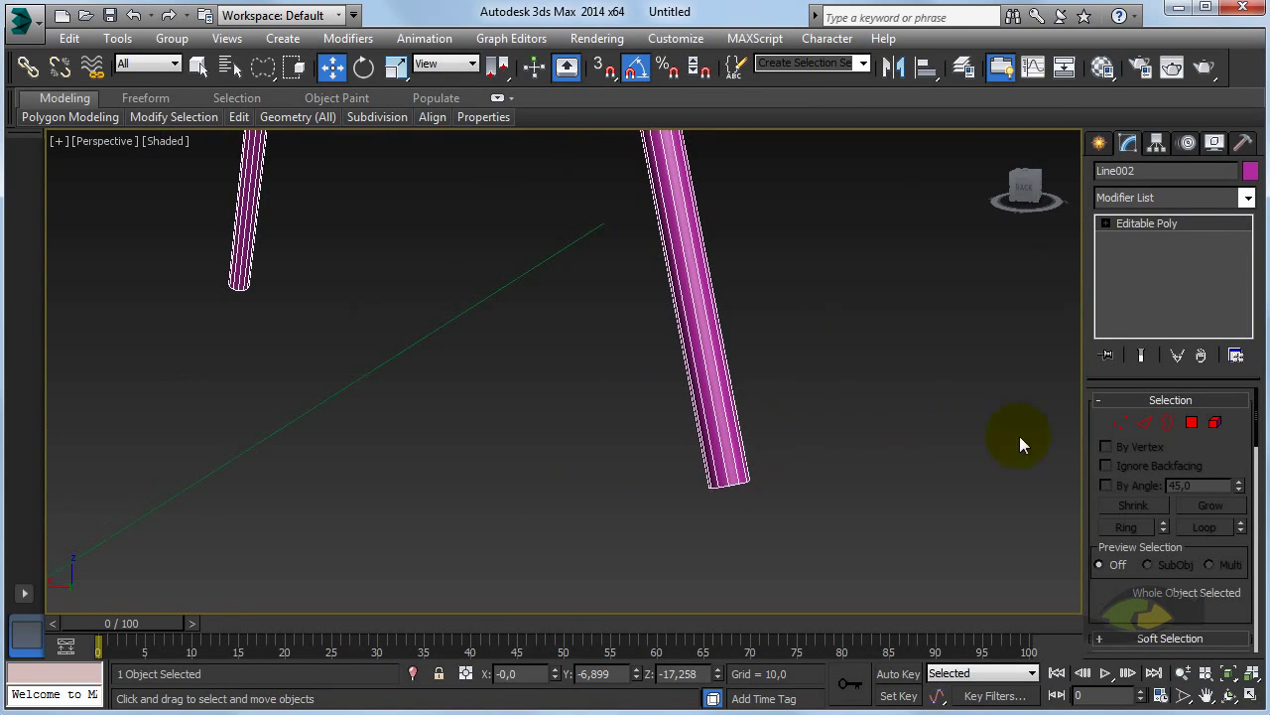
# Step: Try selecting the end polygons of the leg at Polygon level, then deselect them
pyautogui.click(1145, 423)
pyautogui.press('4')
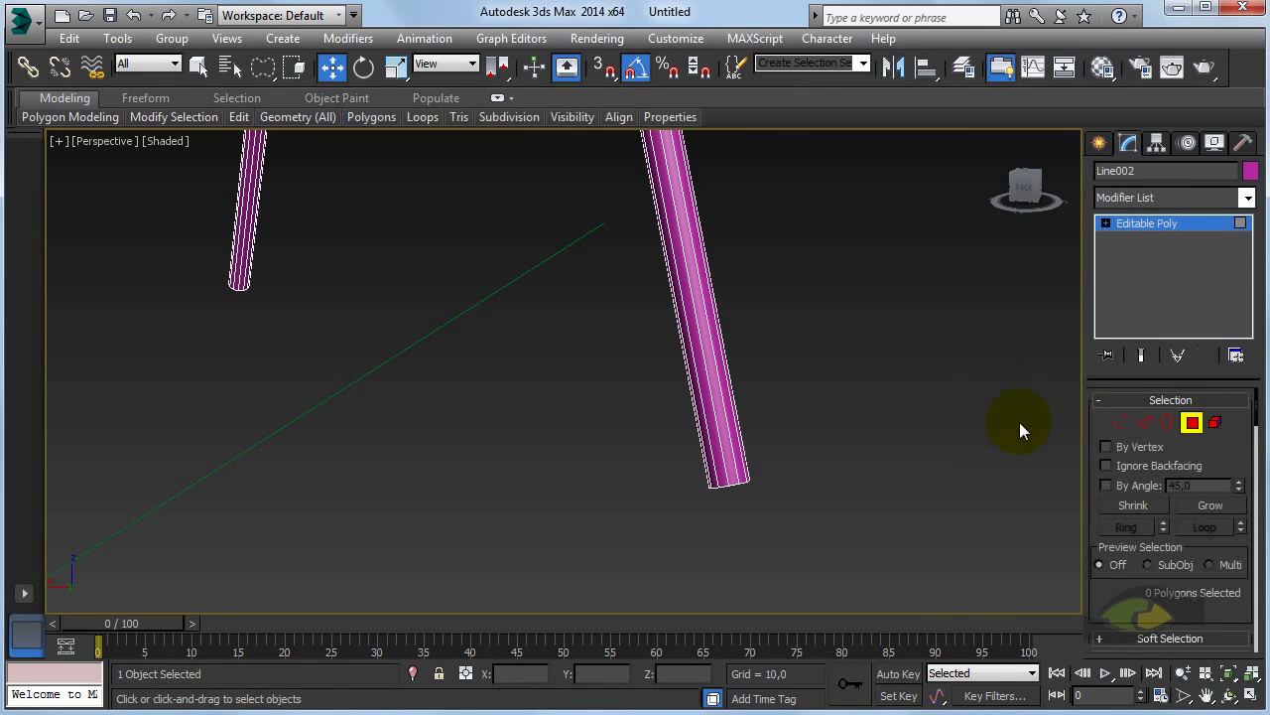
pyautogui.moveTo(633, 501); pyautogui.dragTo(964, 501)
pyautogui.moveTo(597, 392); pyautogui.dragTo(816, 415)
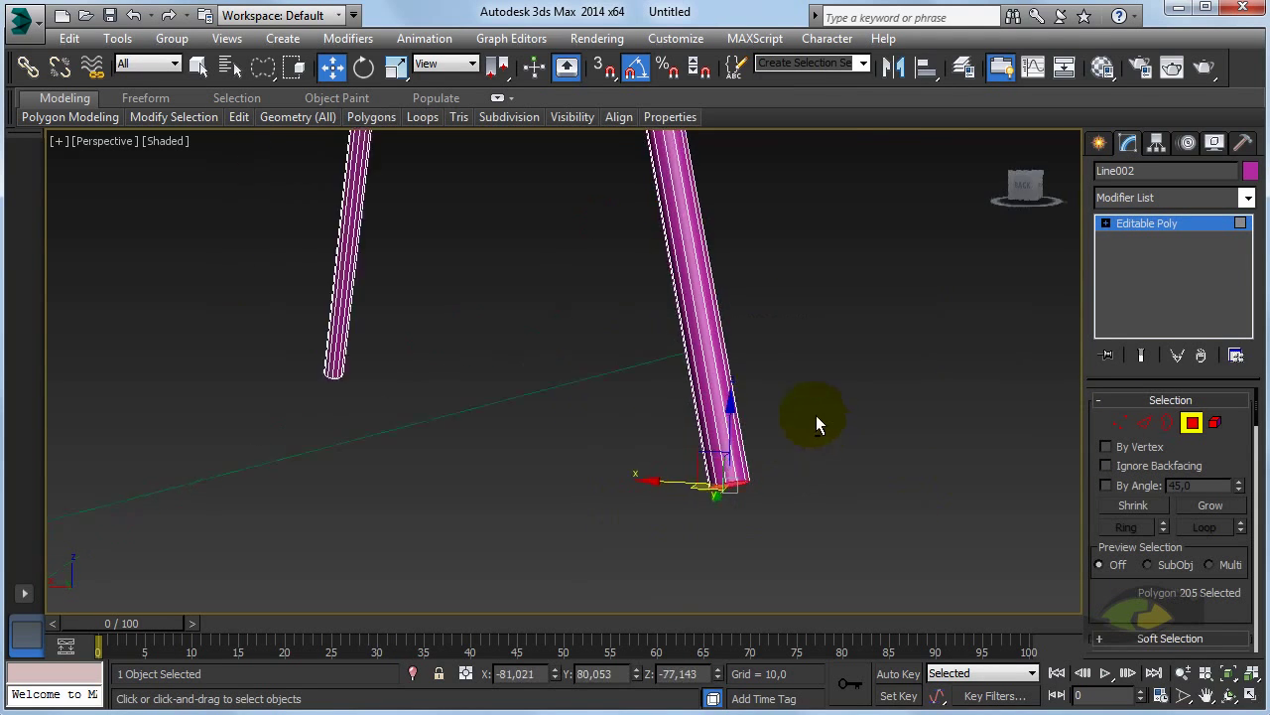
pyautogui.scroll(-3, 820, 367)
pyautogui.scroll(3, 825, 324)
pyautogui.moveTo(825, 363); pyautogui.dragTo(827, 253, button='middle')
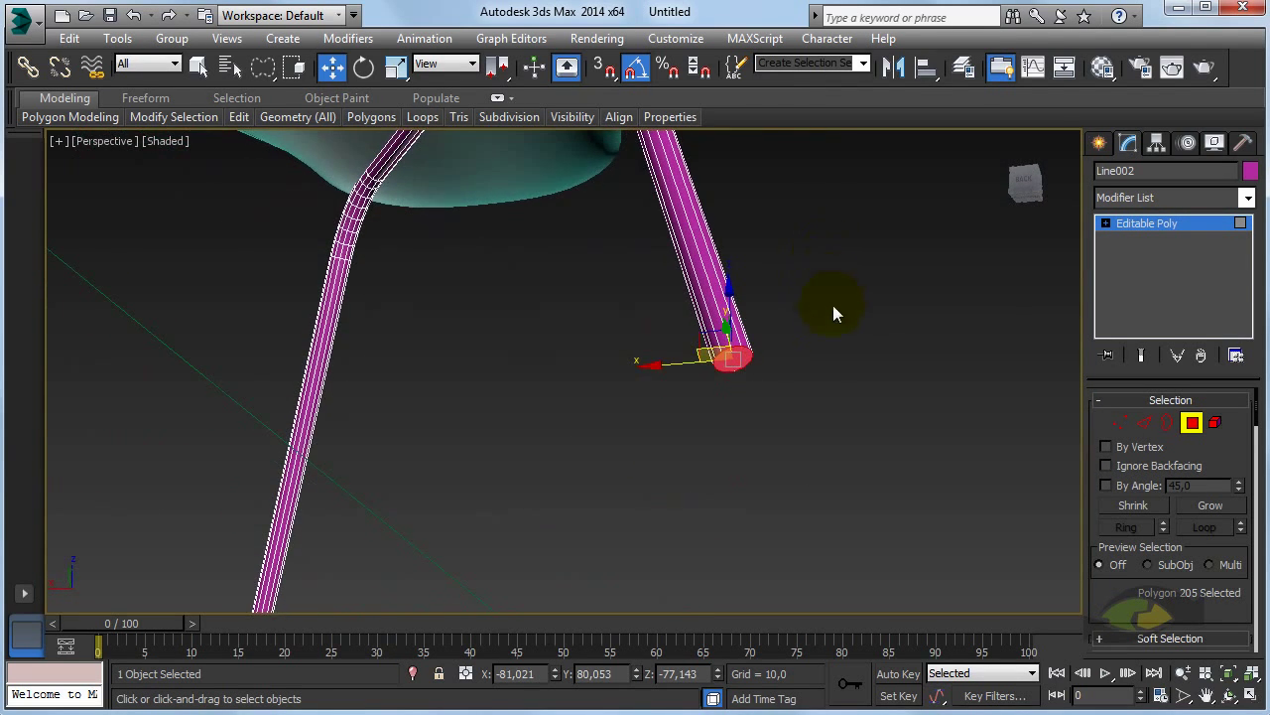
pyautogui.click(838, 324)
pyautogui.scroll(2, 838, 317)
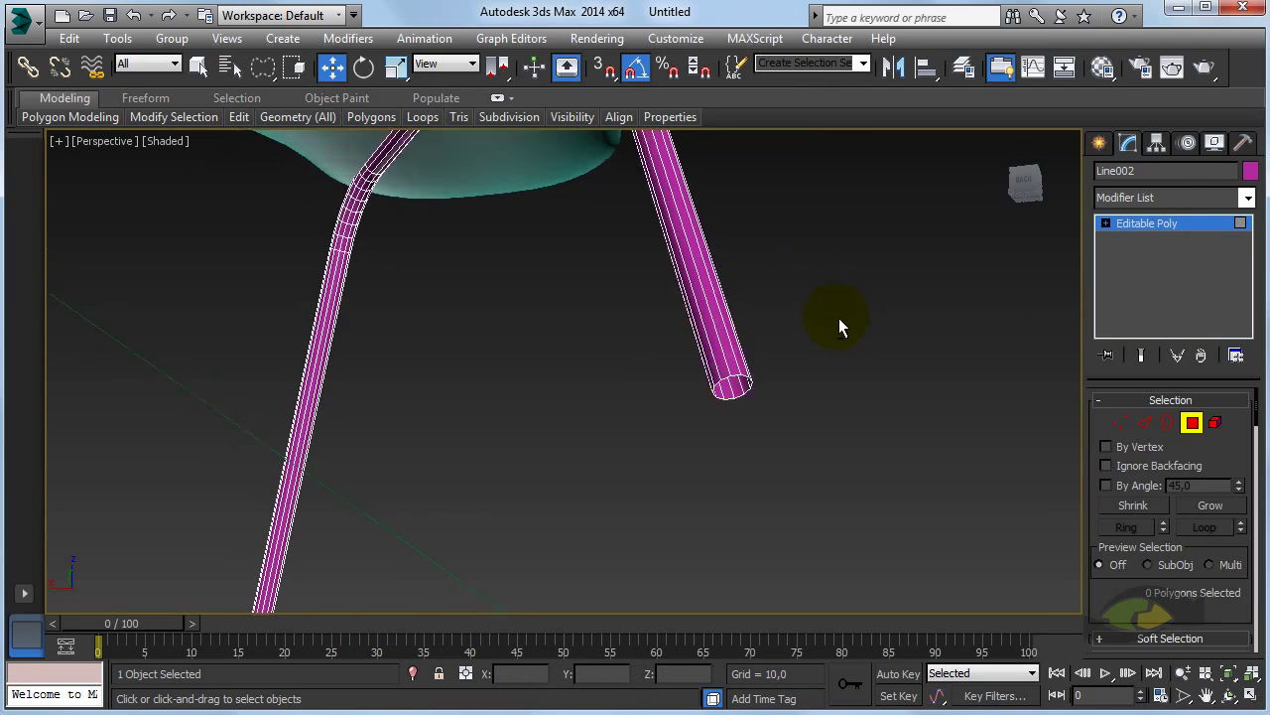
# Step: Select the leg's open end border and close it with a cap face
pyautogui.click(1169, 425)
pyautogui.moveTo(898, 475); pyautogui.dragTo(637, 522)
pyautogui.keyDown('alt'); pyautogui.moveTo(930, 519); pyautogui.dragTo(1077, 526, button='middle'); pyautogui.keyUp('alt')
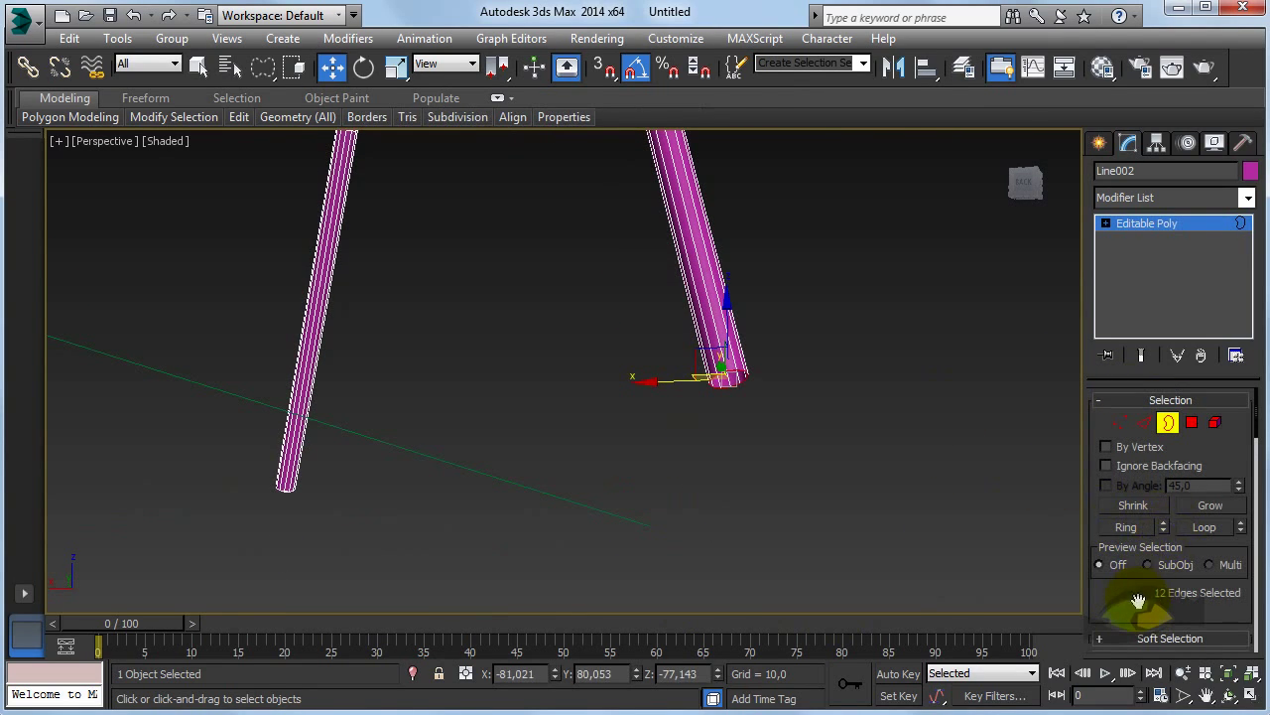
pyautogui.moveTo(1138, 600); pyautogui.dragTo(1156, 398)
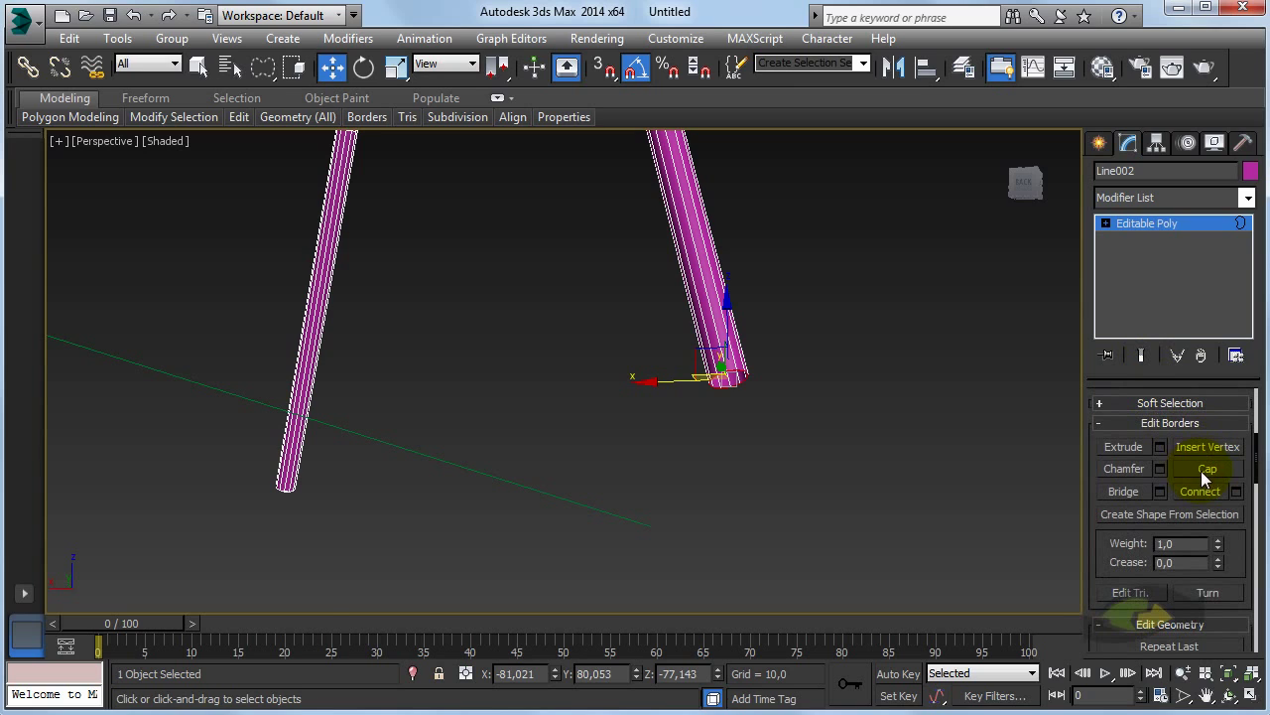
pyautogui.click(1201, 470)
pyautogui.keyDown('alt'); pyautogui.moveTo(1077, 462); pyautogui.dragTo(864, 407, button='middle'); pyautogui.keyUp('alt')
pyautogui.click(1106, 223)
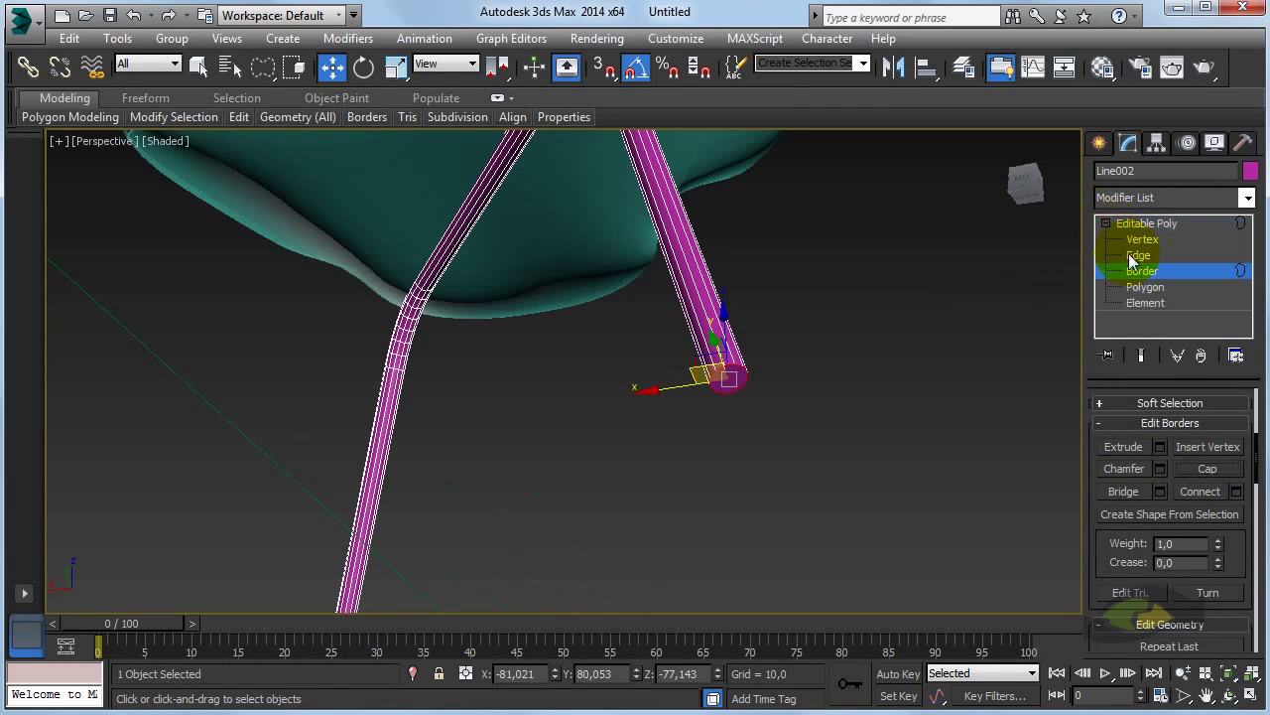
pyautogui.click(1141, 286)
# Step: Extrude the leg's end cap a short height along its local normal
pyautogui.scroll(4, 804, 407)
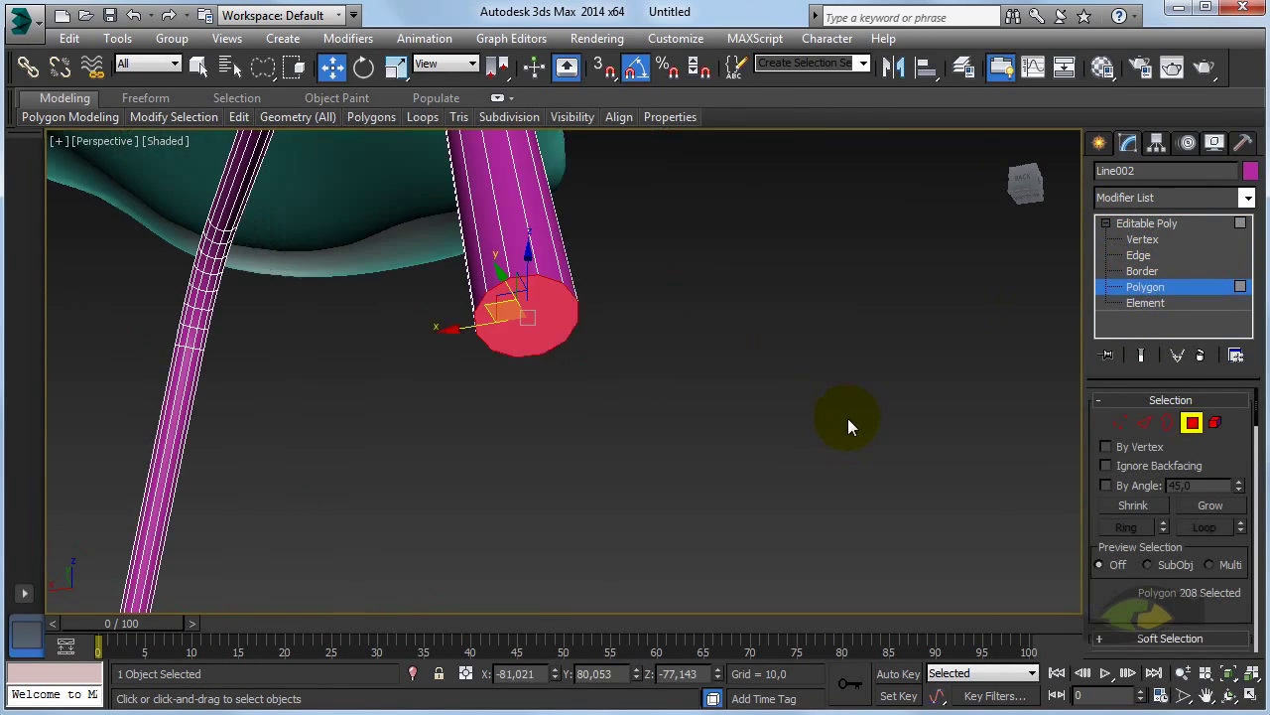
pyautogui.scroll(4, 784, 397)
pyautogui.scroll(3, 695, 371)
pyautogui.moveTo(681, 371); pyautogui.dragTo(1057, 533, button='middle')
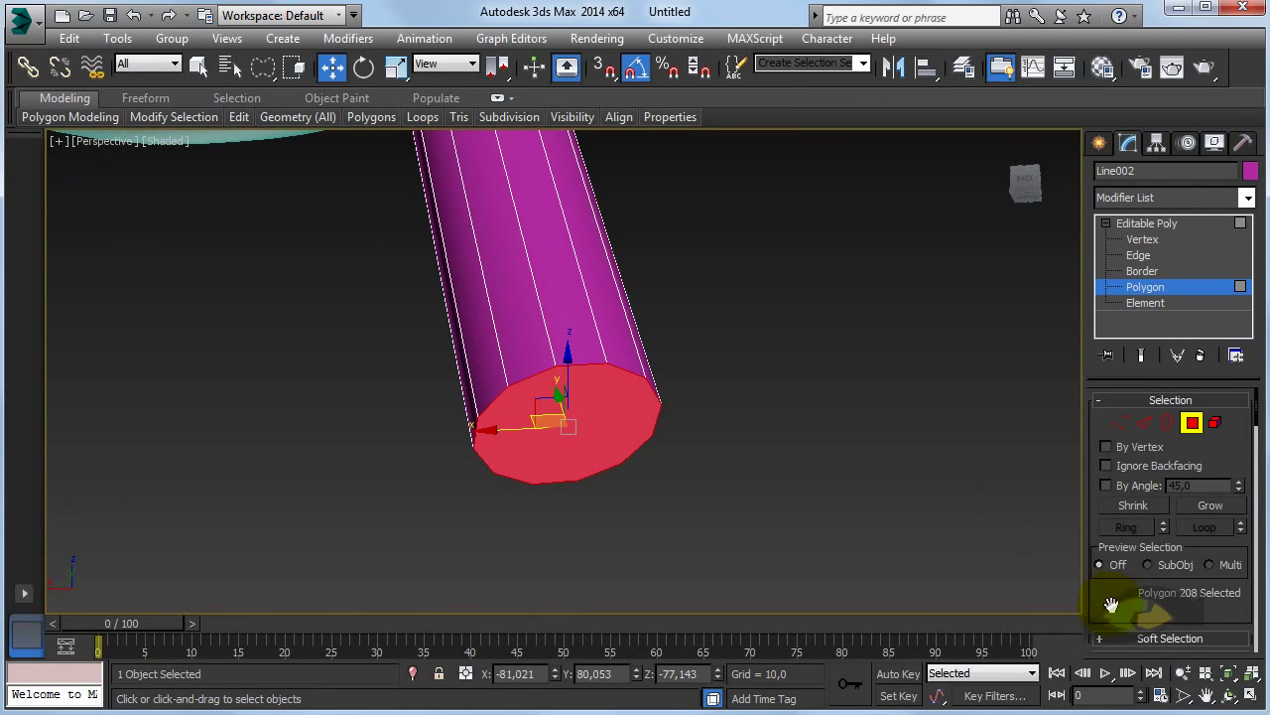
pyautogui.moveTo(1111, 604)
pyautogui.mouseDown()
pyautogui.moveTo(1119, 425)
pyautogui.moveTo(1151, 496)
pyautogui.mouseUp()
pyautogui.click(1162, 509)
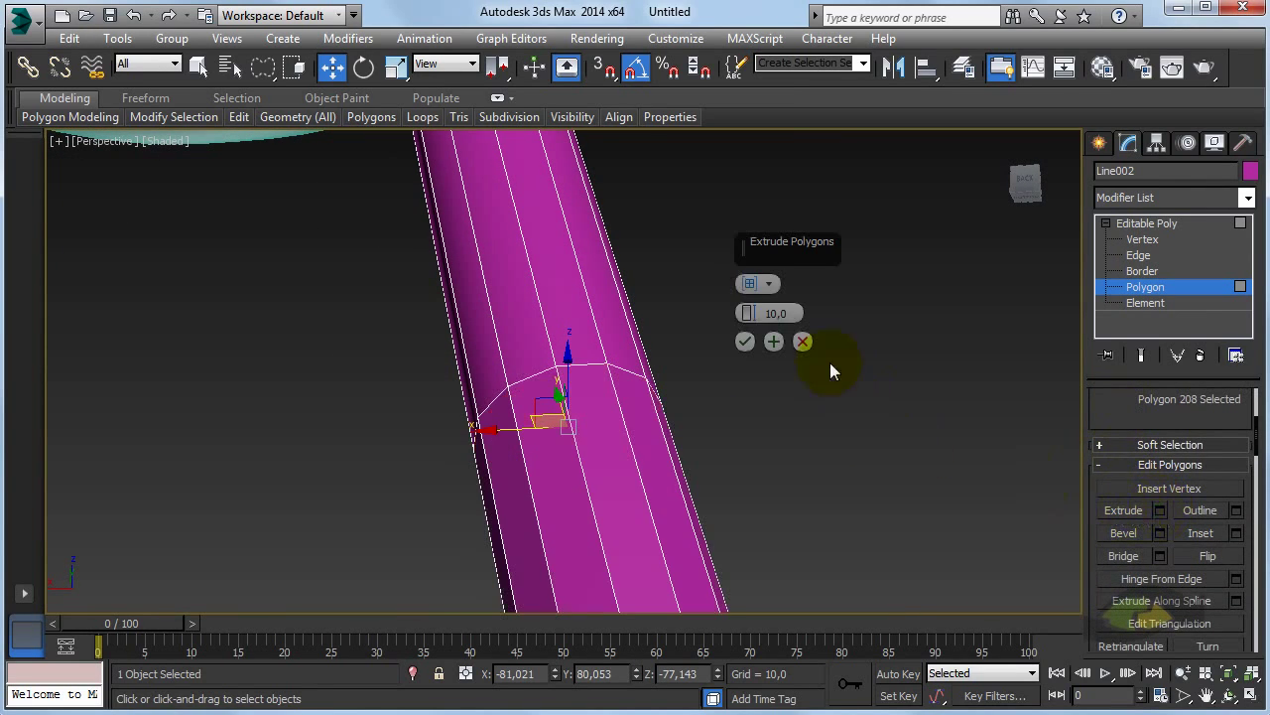
pyautogui.moveTo(750, 314); pyautogui.dragTo(753, 313)
pyautogui.click(751, 285)
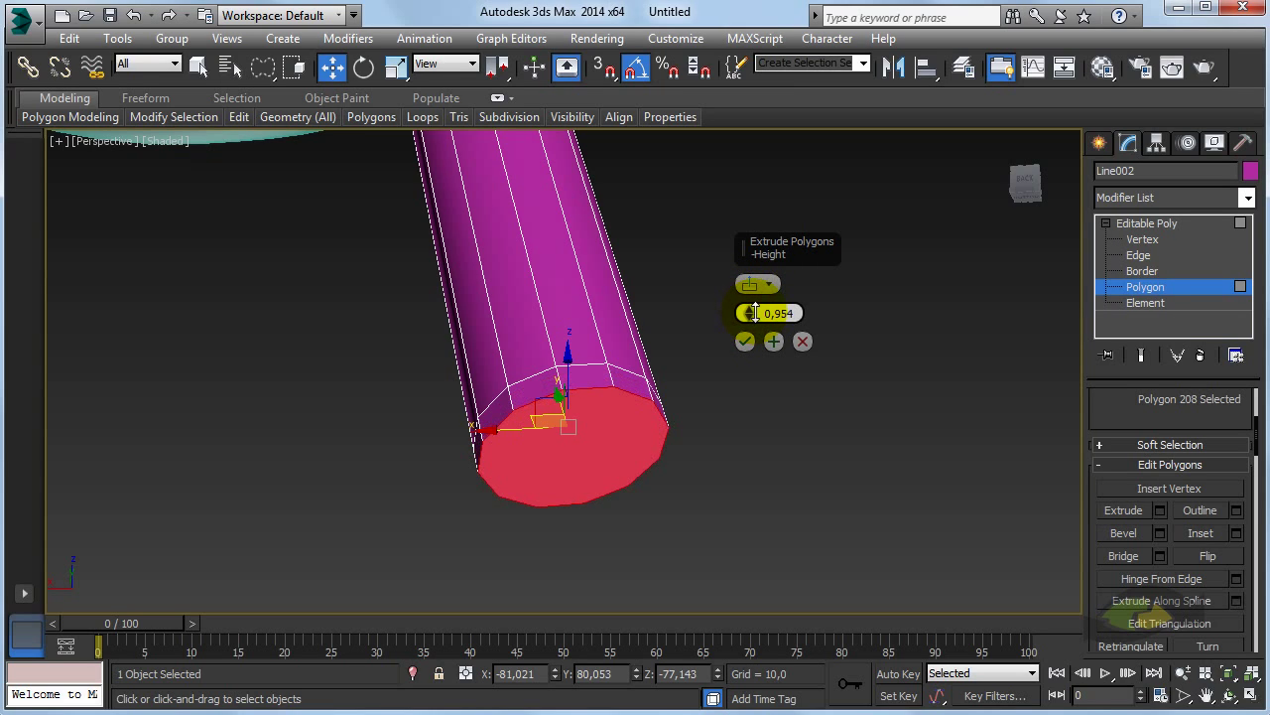
pyautogui.click(744, 341)
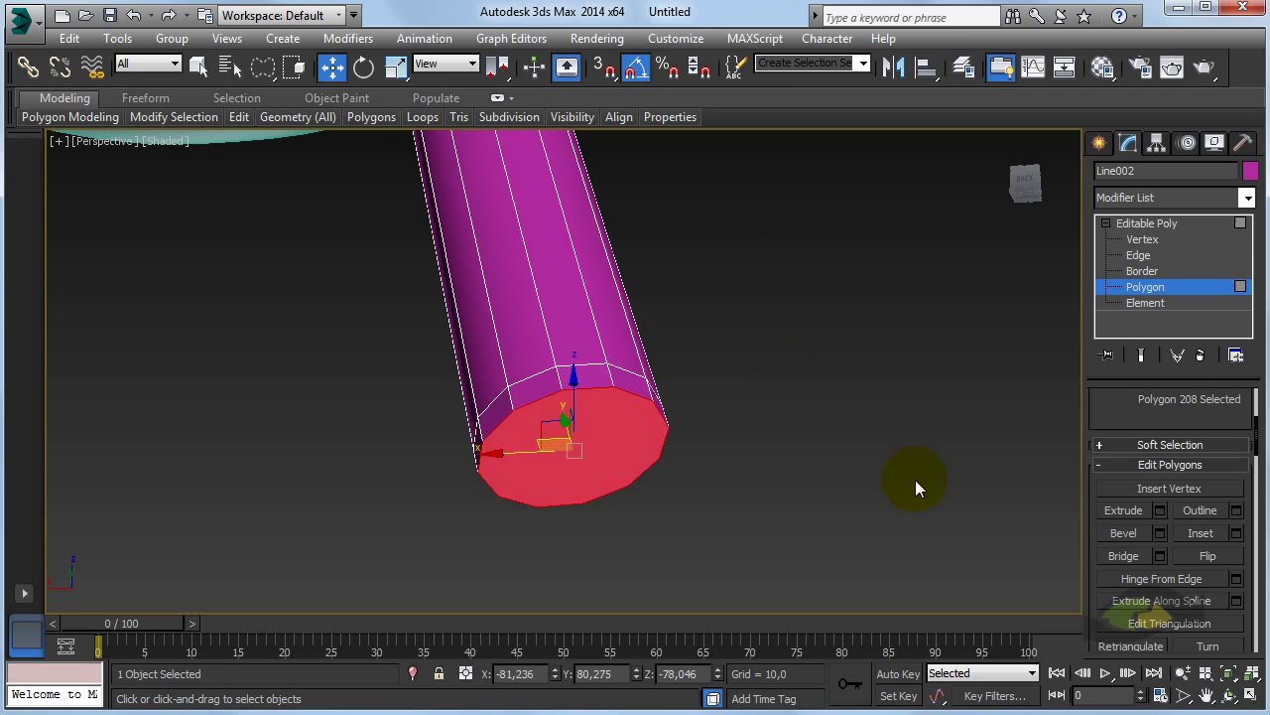
# Step: Inset the end cap by 1.0, then bevel it with height 0.795 and outline -0.682
pyautogui.click(1236, 534)
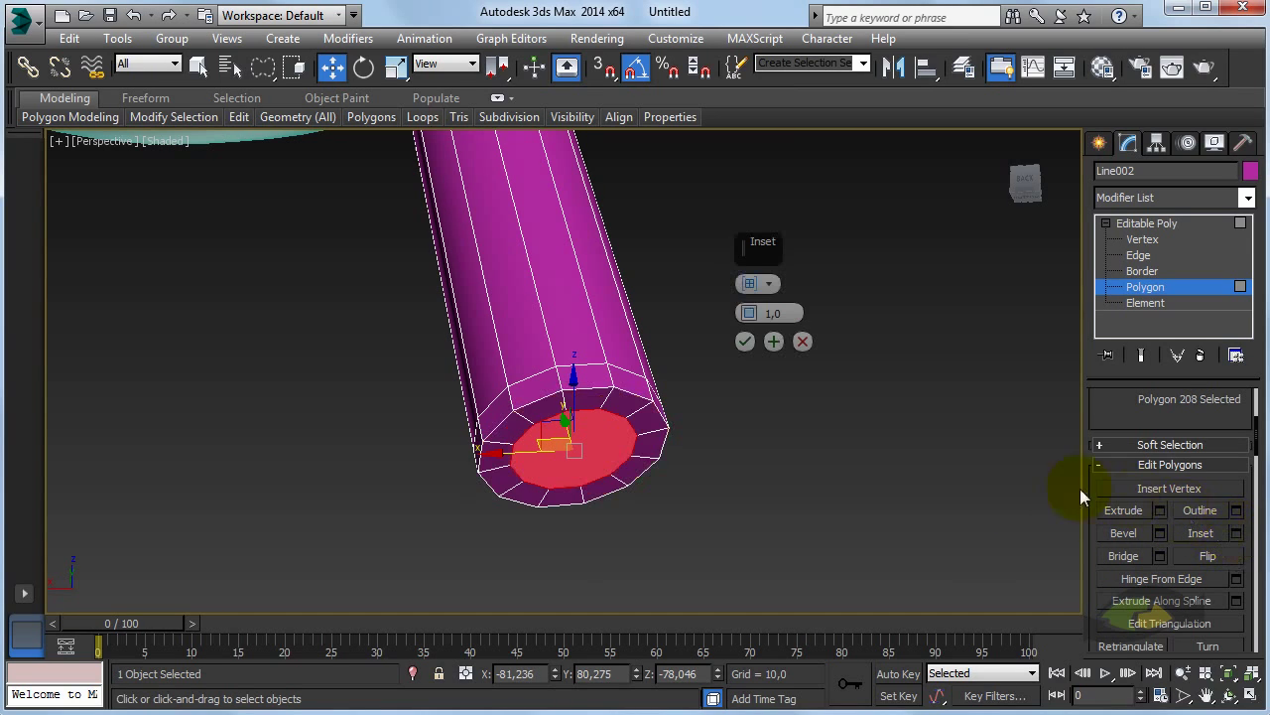
pyautogui.click(745, 341)
pyautogui.keyDown('alt'); pyautogui.moveTo(567, 369); pyautogui.dragTo(652, 425, button='middle'); pyautogui.keyUp('alt')
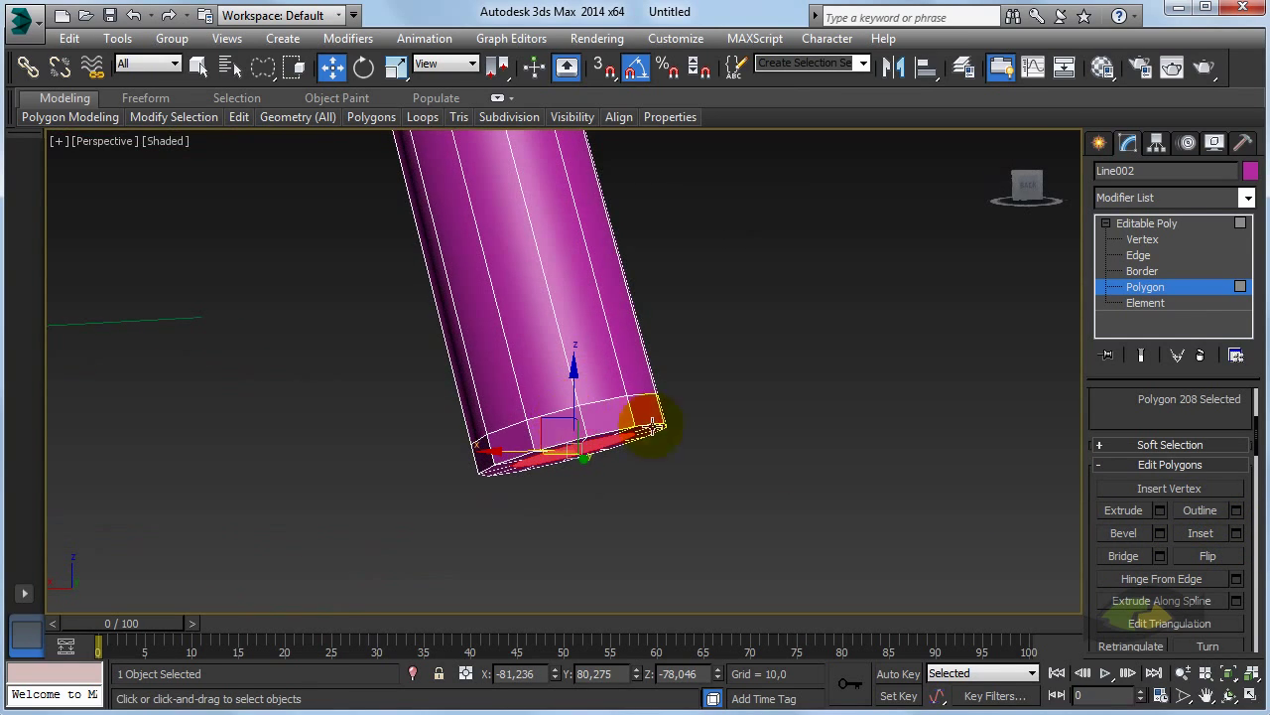
pyautogui.keyDown('alt'); pyautogui.moveTo(768, 534); pyautogui.dragTo(1135, 510, button='middle'); pyautogui.keyUp('alt')
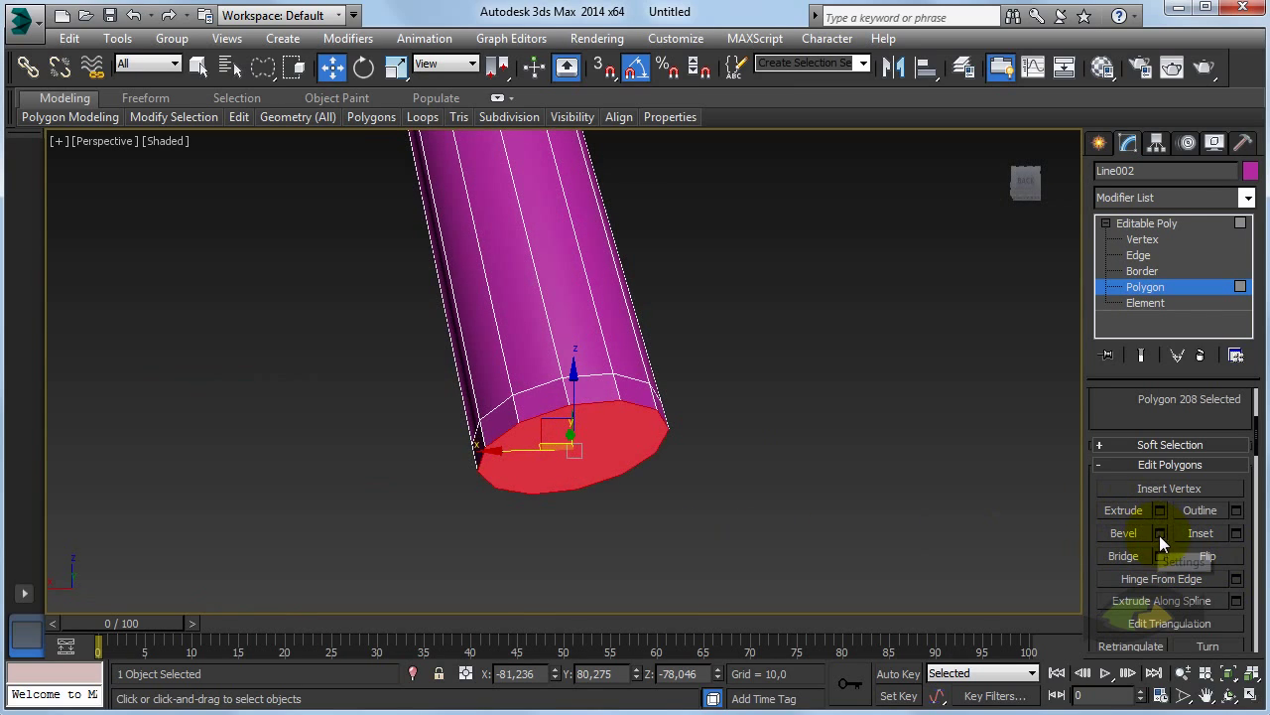
pyautogui.click(1160, 532)
pyautogui.moveTo(747, 341); pyautogui.dragTo(750, 310)
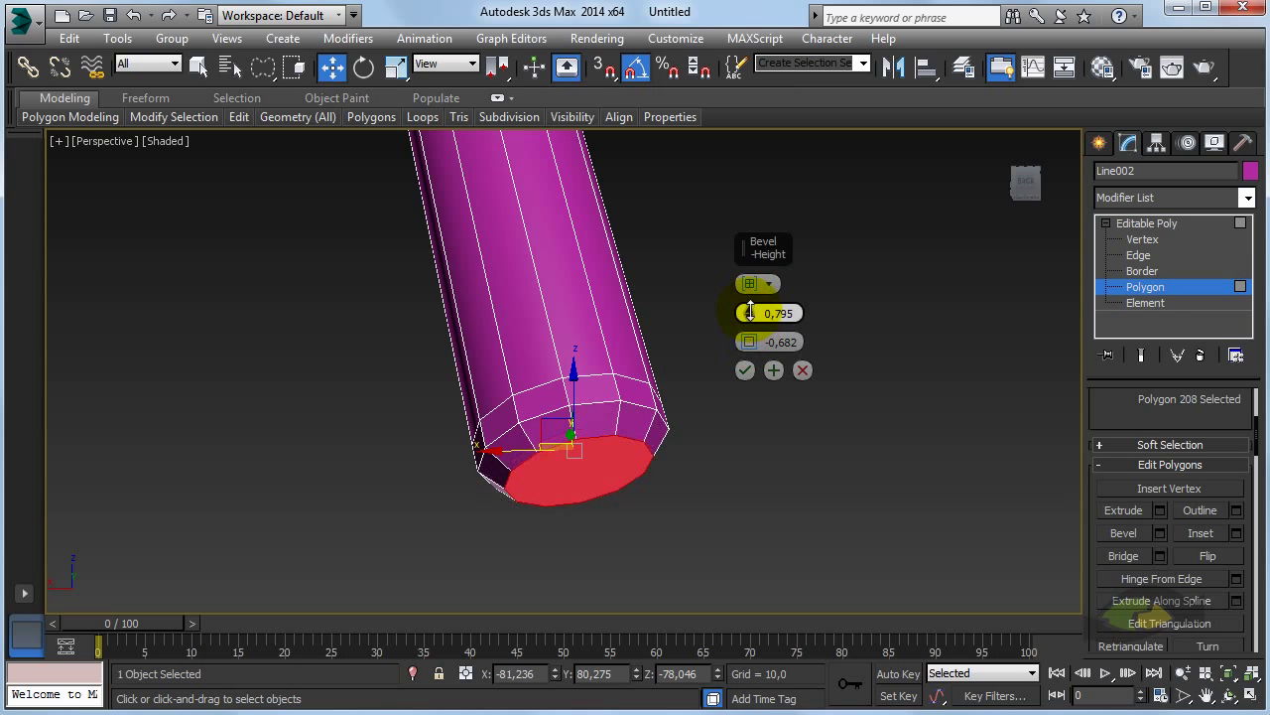
pyautogui.click(744, 369)
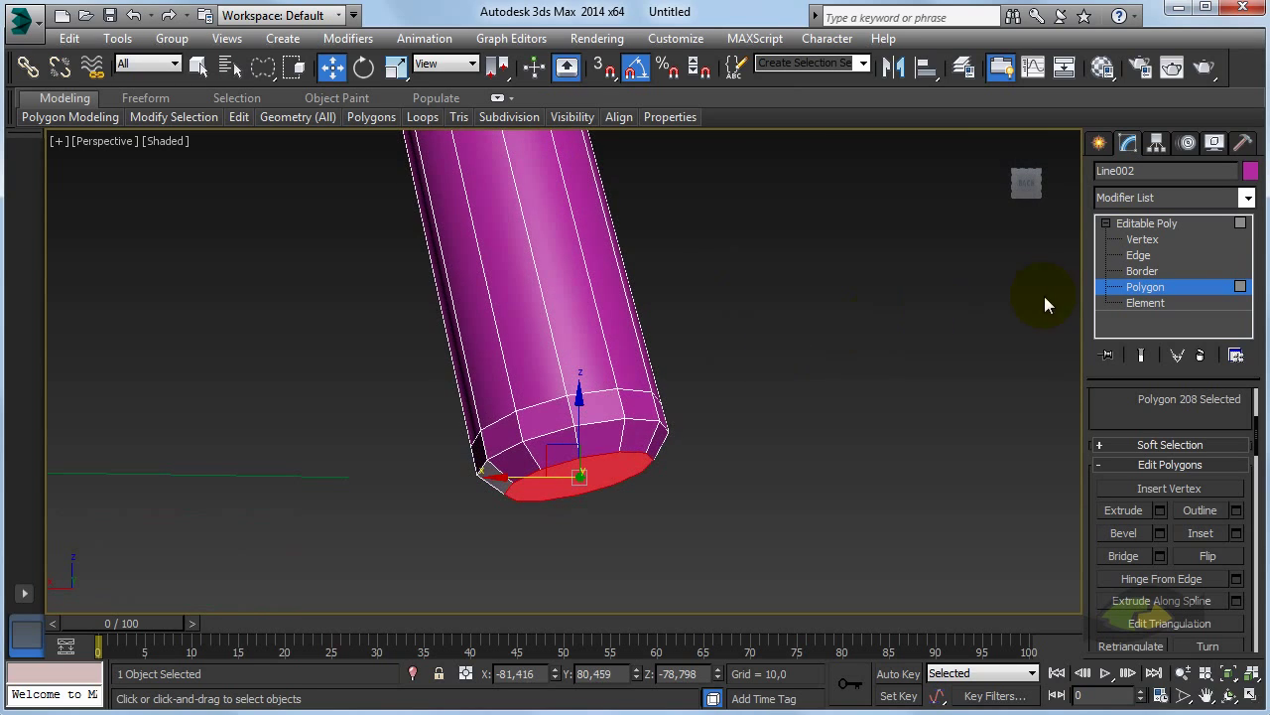
# Step: Select the edge loop around the tube at Edge level
pyautogui.click(1138, 256)
pyautogui.click(462, 438)
pyautogui.doubleClick(587, 390)
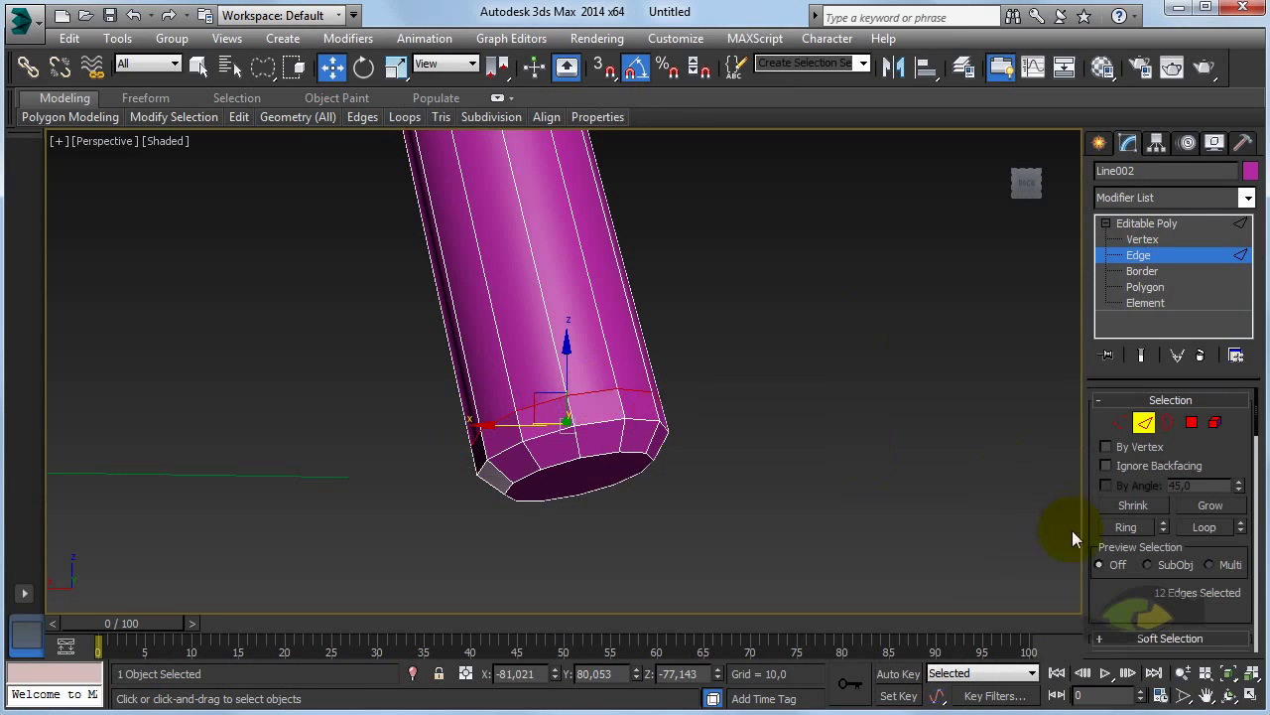
# Step: Grow the end cap selection and detach it as a clone named Object001
pyautogui.moveTo(1124, 601); pyautogui.dragTo(1134, 575)
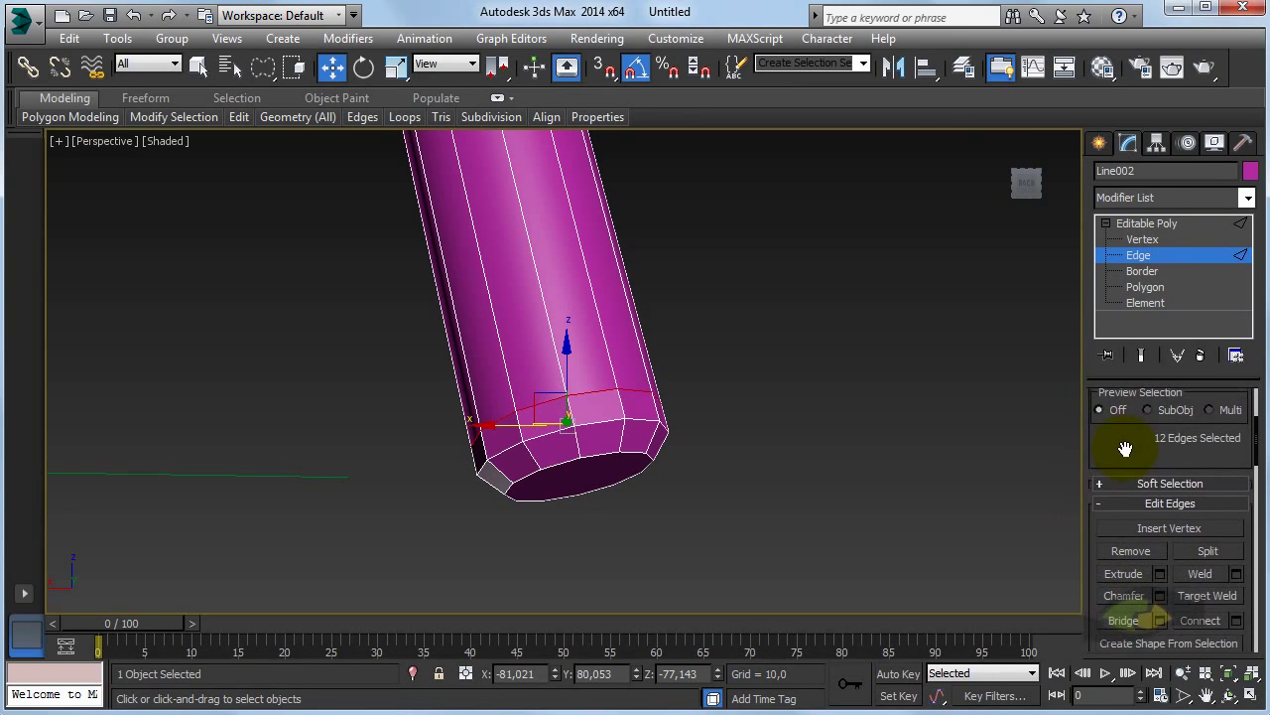
pyautogui.click(1192, 422)
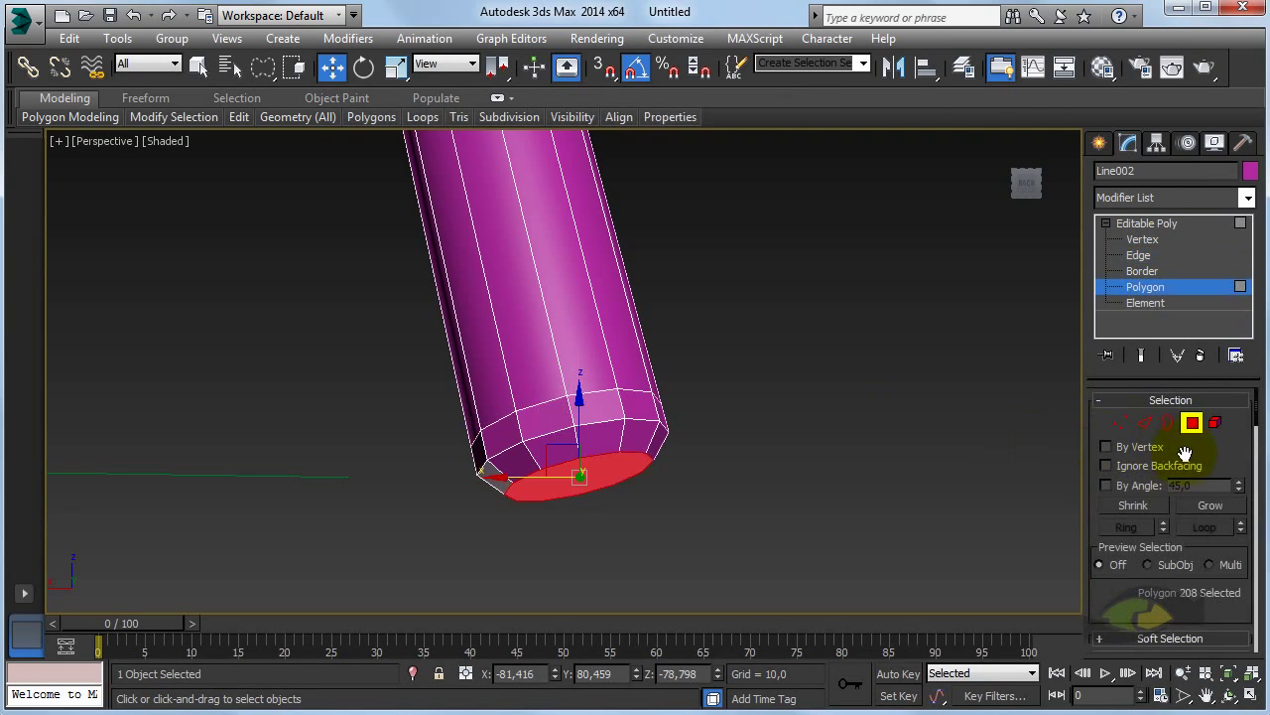
pyautogui.click(1210, 505)
pyautogui.moveTo(1117, 607); pyautogui.dragTo(1118, 213)
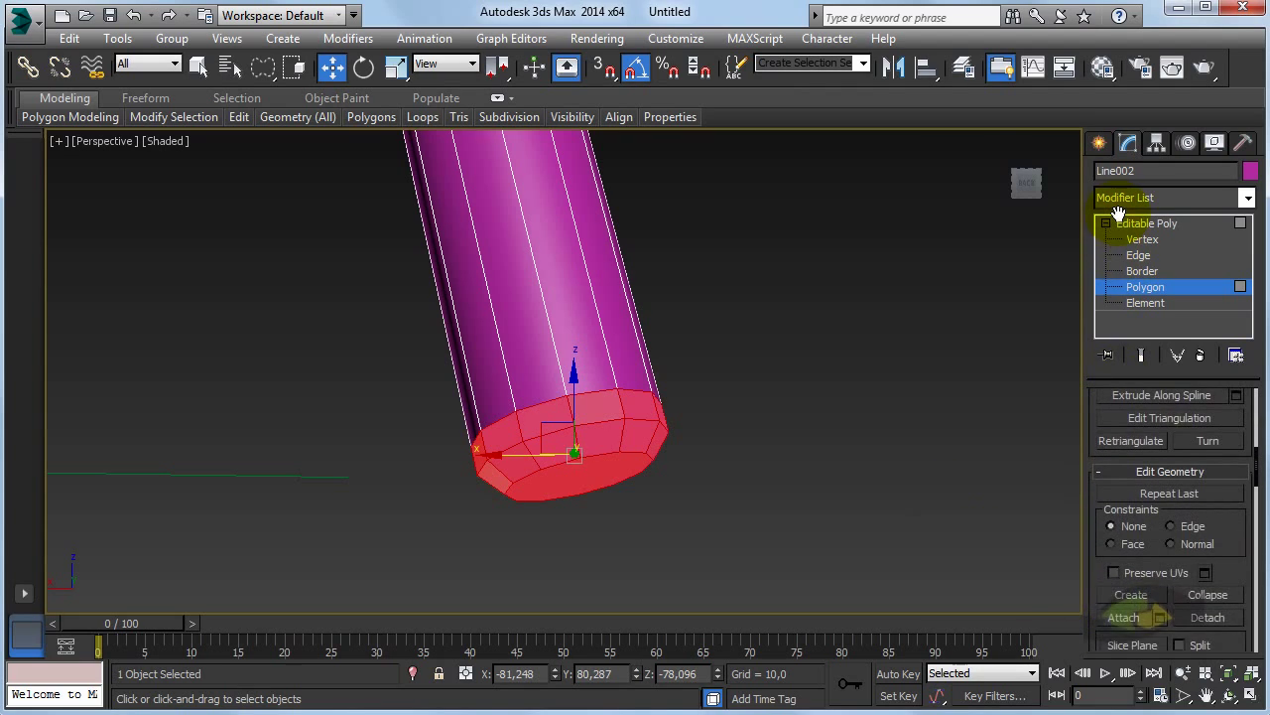
pyautogui.click(1205, 569)
pyautogui.click(1211, 611)
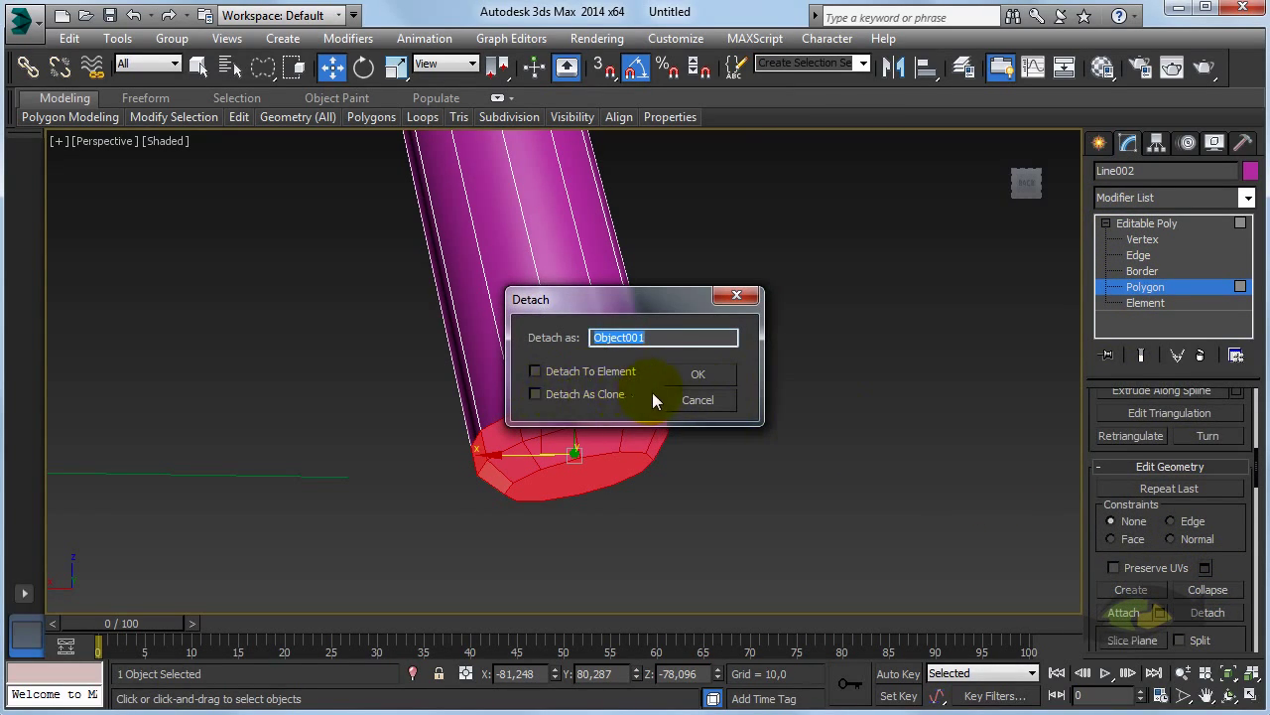
pyautogui.click(535, 394)
pyautogui.click(698, 373)
# Step: Add a Skew modifier to Object001, then remove it again
pyautogui.click(1181, 224)
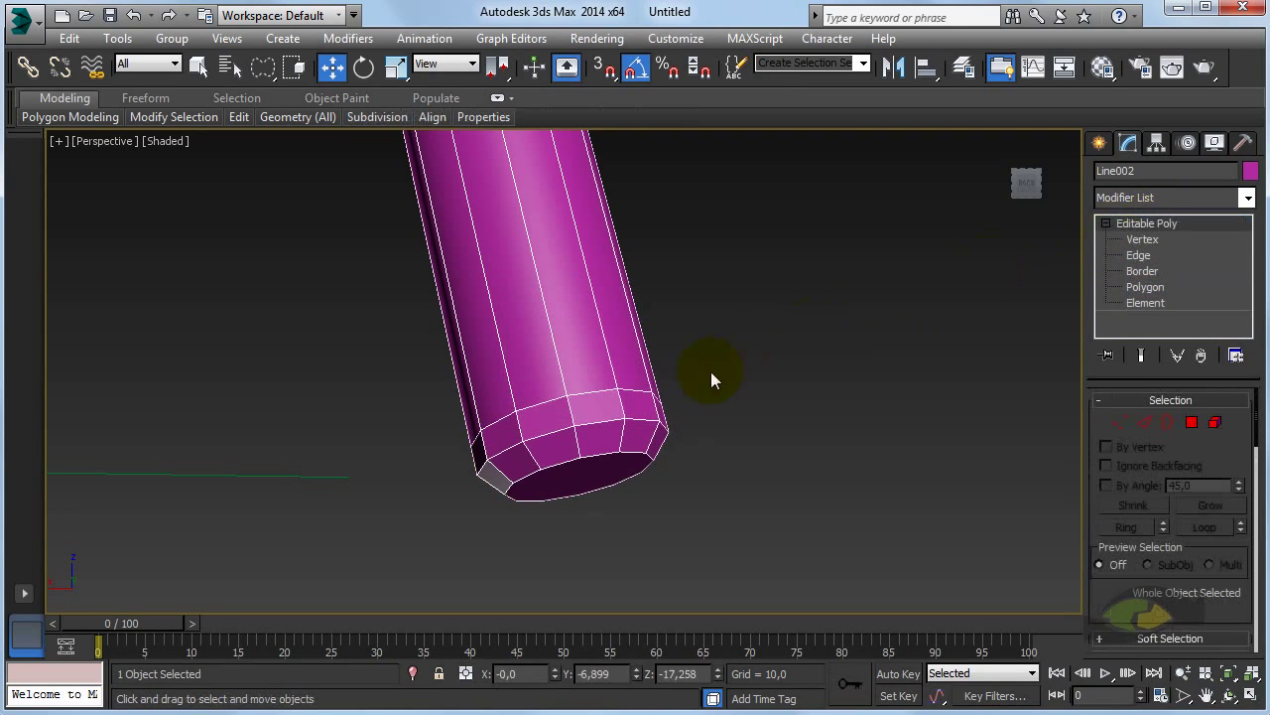
pyautogui.click(619, 405)
pyautogui.click(1246, 198)
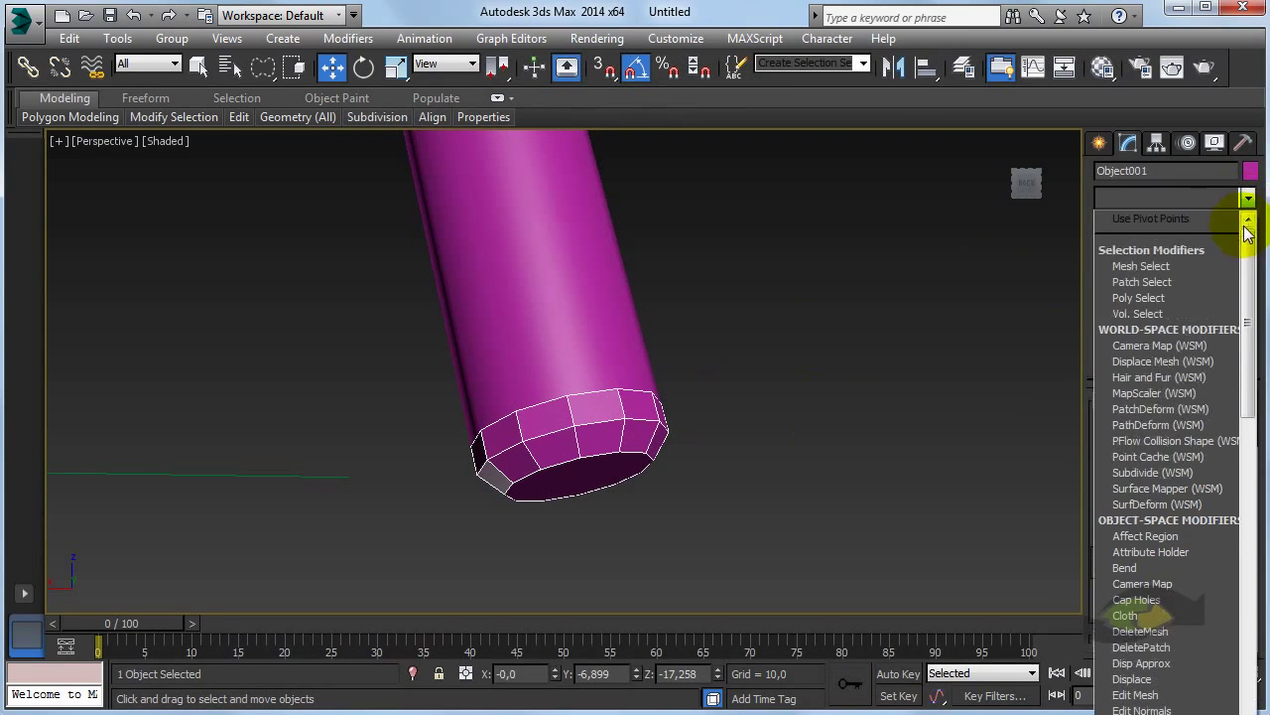
pyautogui.moveTo(1247, 231); pyautogui.dragTo(1256, 585)
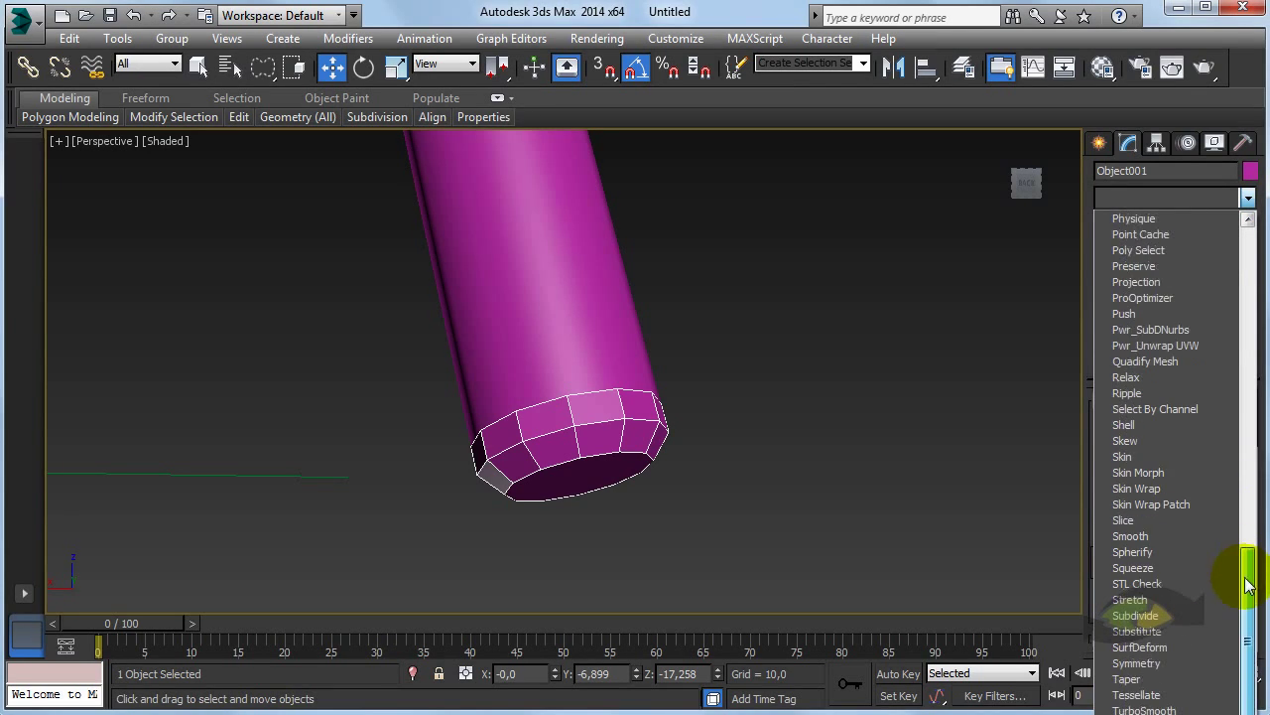
pyautogui.click(1139, 440)
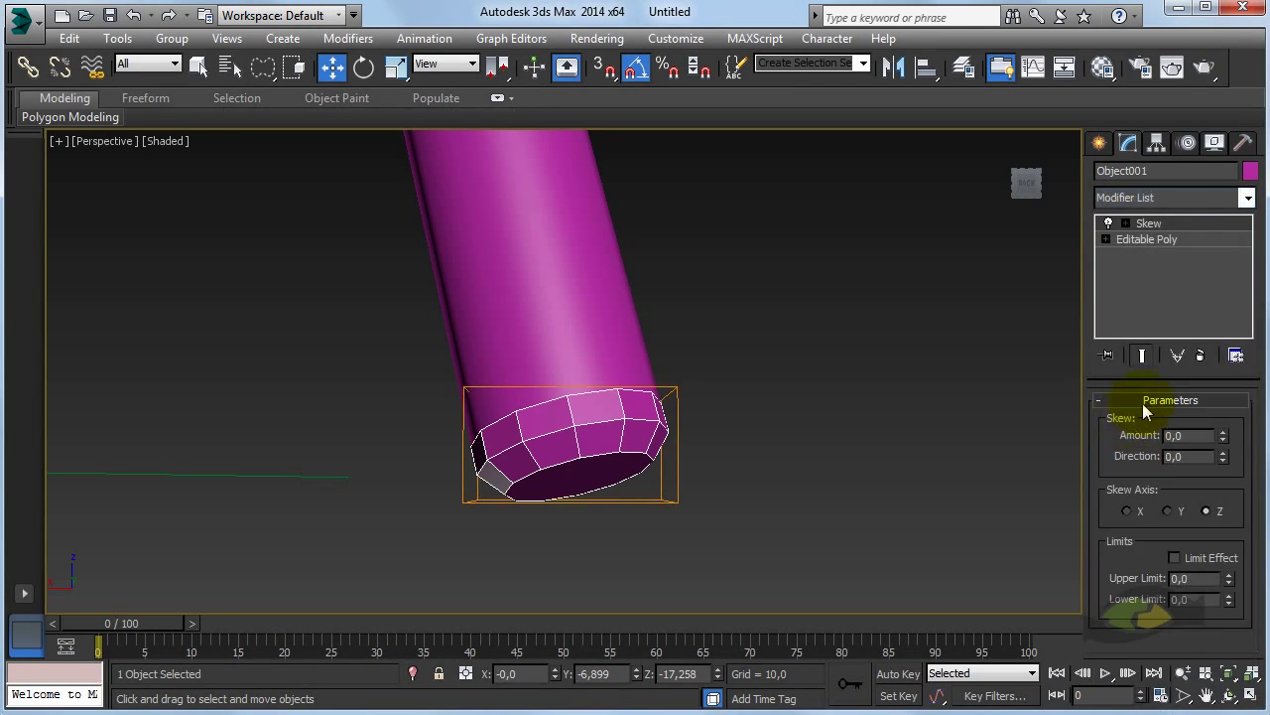
pyautogui.click(1200, 355)
# Step: Add a Shell modifier to Object001 with outer amount 0.22 and 3 segments
pyautogui.click(1248, 198)
pyautogui.moveTo(1248, 318); pyautogui.dragTo(1247, 694)
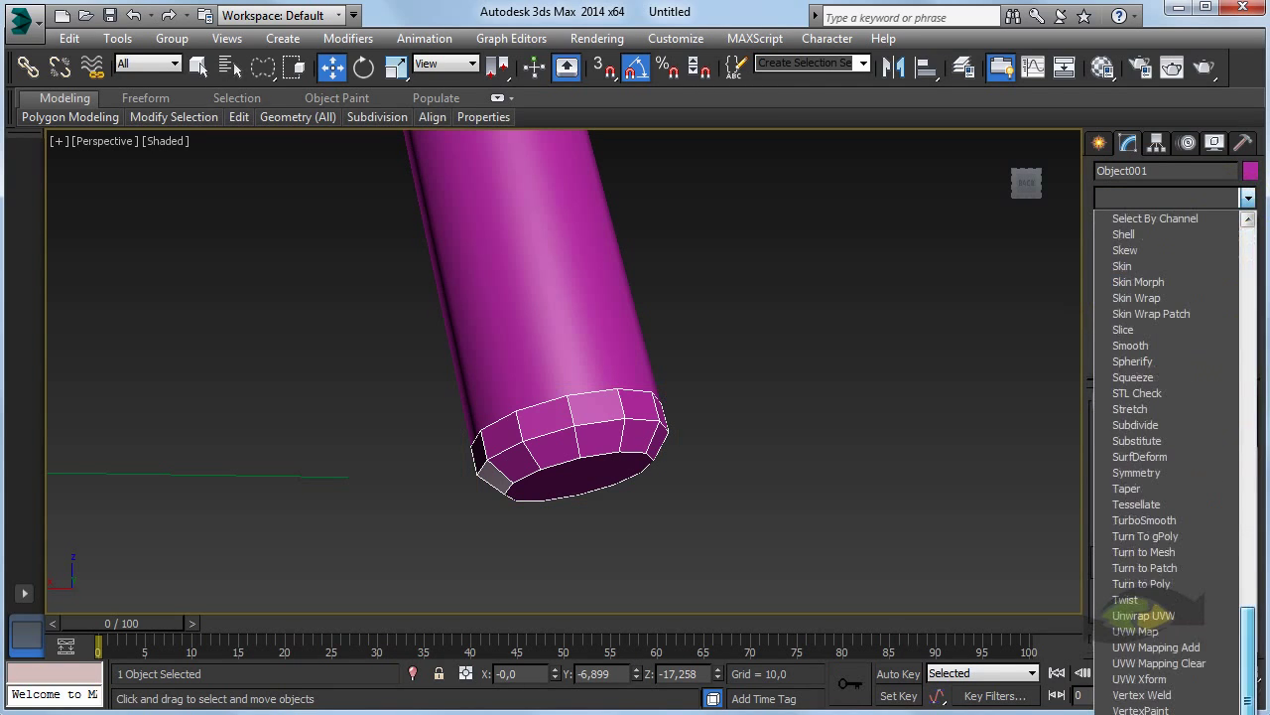
pyautogui.click(1137, 236)
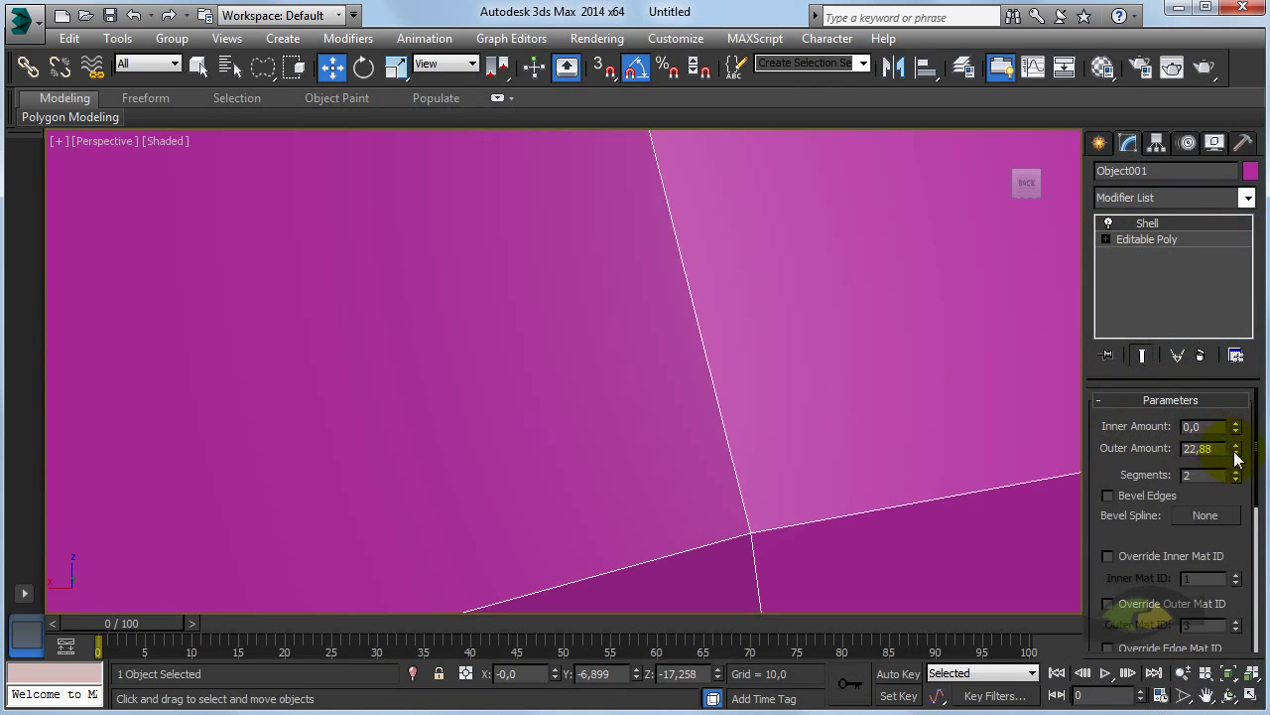
pyautogui.moveTo(1236, 451); pyautogui.dragTo(1236, 434)
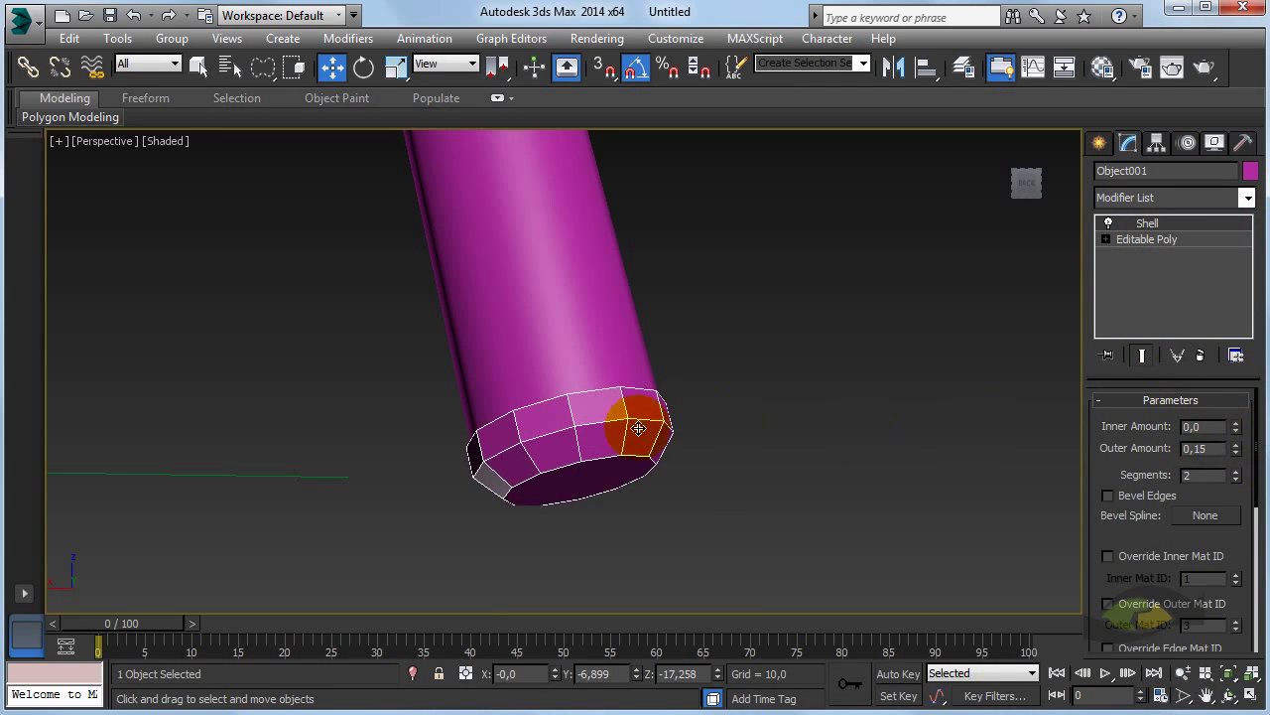
pyautogui.keyDown('alt'); pyautogui.moveTo(630, 426); pyautogui.dragTo(740, 496, button='middle'); pyautogui.keyUp('alt')
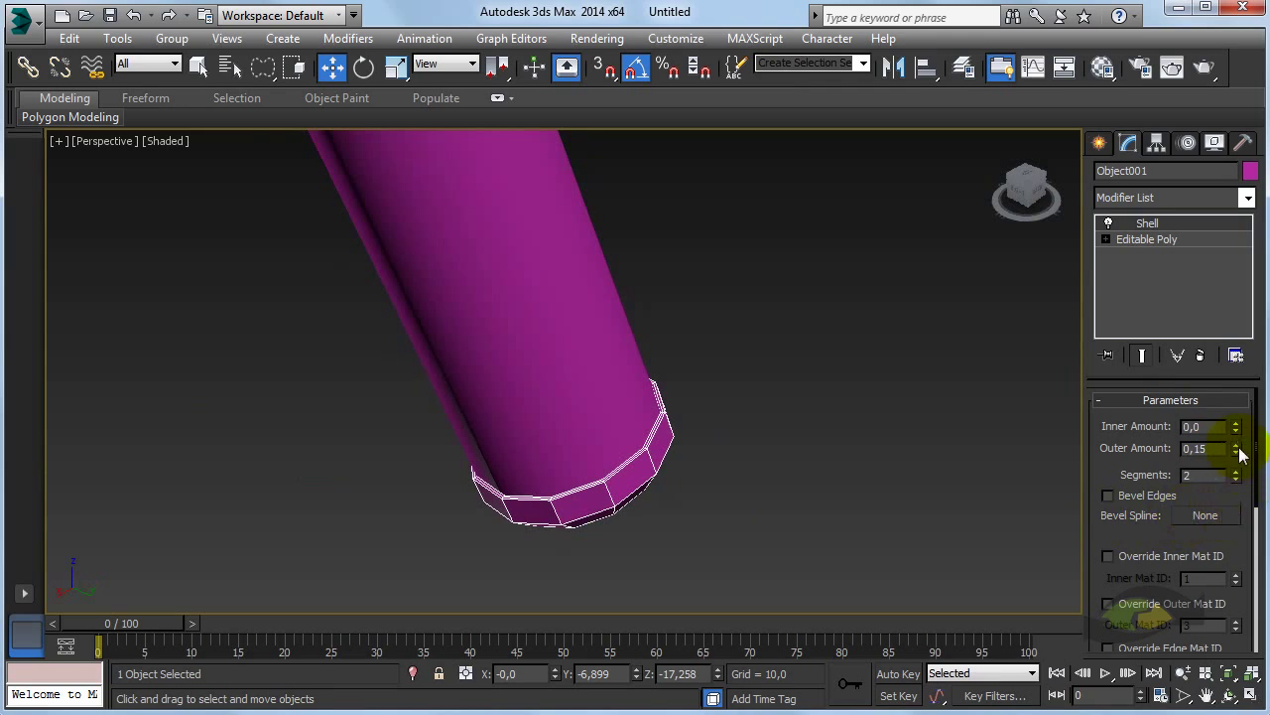
pyautogui.moveTo(1239, 454); pyautogui.dragTo(1234, 444)
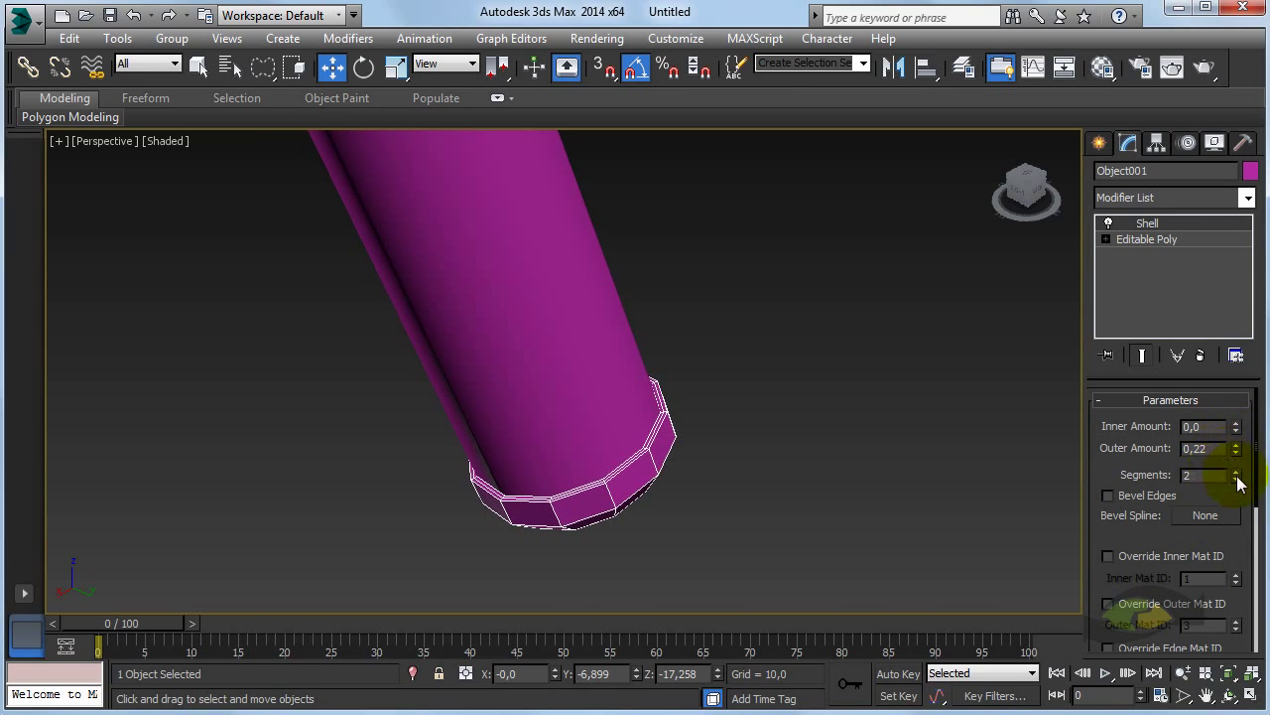
pyautogui.moveTo(833, 444)
pyautogui.keyDown('alt'); pyautogui.mouseDown(button='middle')
pyautogui.moveTo(675, 392)
pyautogui.moveTo(701, 356)
pyautogui.moveTo(741, 371)
pyautogui.moveTo(695, 311)
pyautogui.moveTo(691, 441)
pyautogui.mouseUp(button='middle'); pyautogui.keyUp('alt')
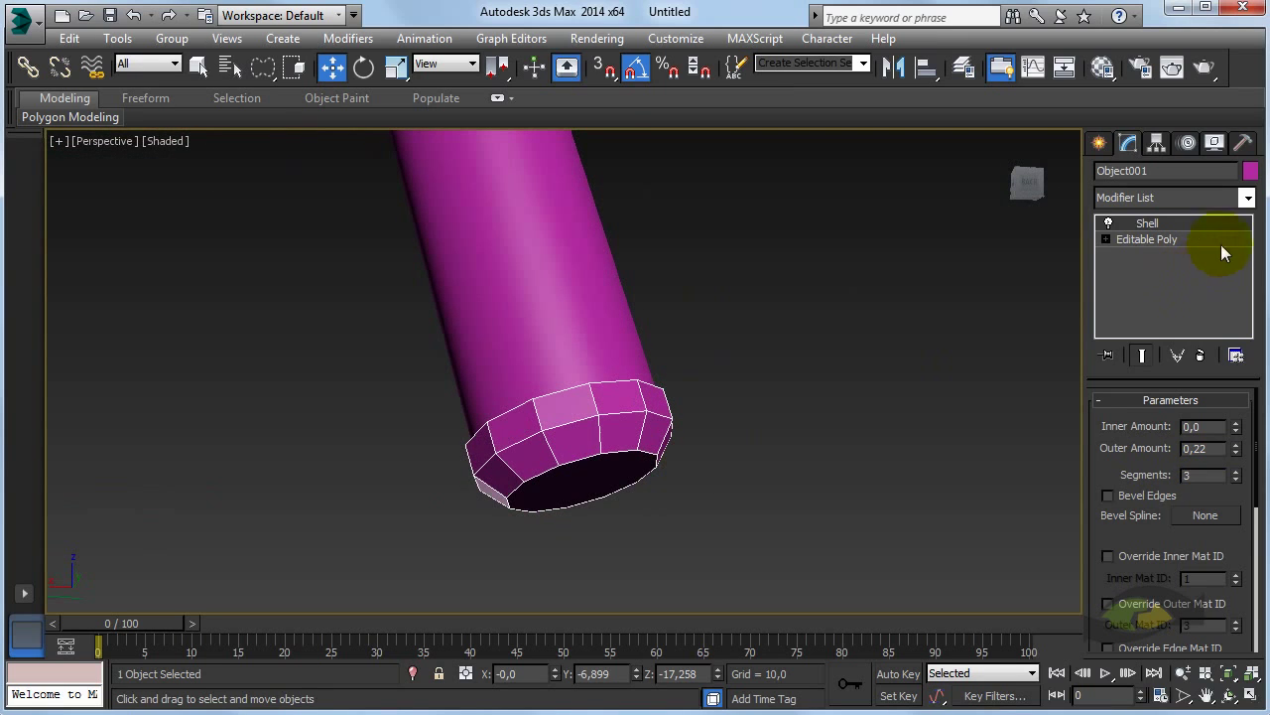
pyautogui.click(1247, 198)
pyautogui.scroll(3, 1257, 317)
pyautogui.scroll(-15, 1258, 317)
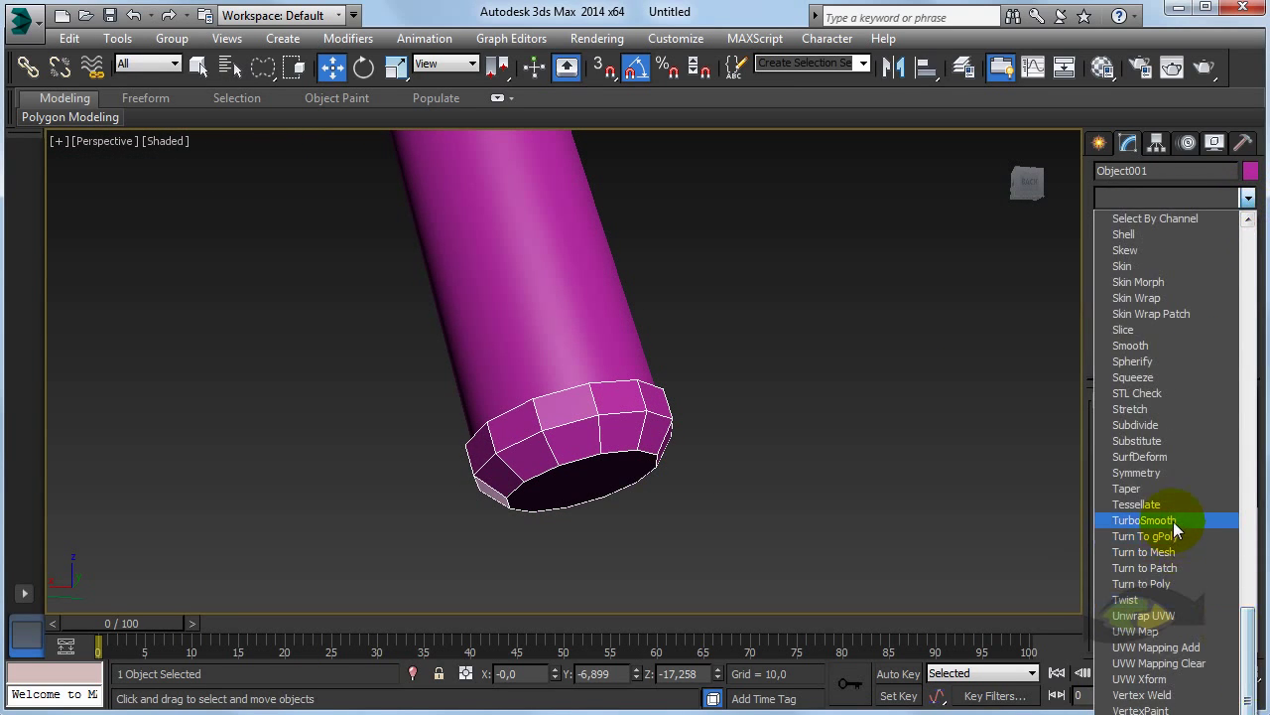
# Step: Add a TurboSmooth modifier on top of the cap's Shell
pyautogui.click(1141, 519)
pyautogui.keyDown('alt'); pyautogui.moveTo(795, 467); pyautogui.dragTo(819, 457, button='middle'); pyautogui.keyUp('alt')
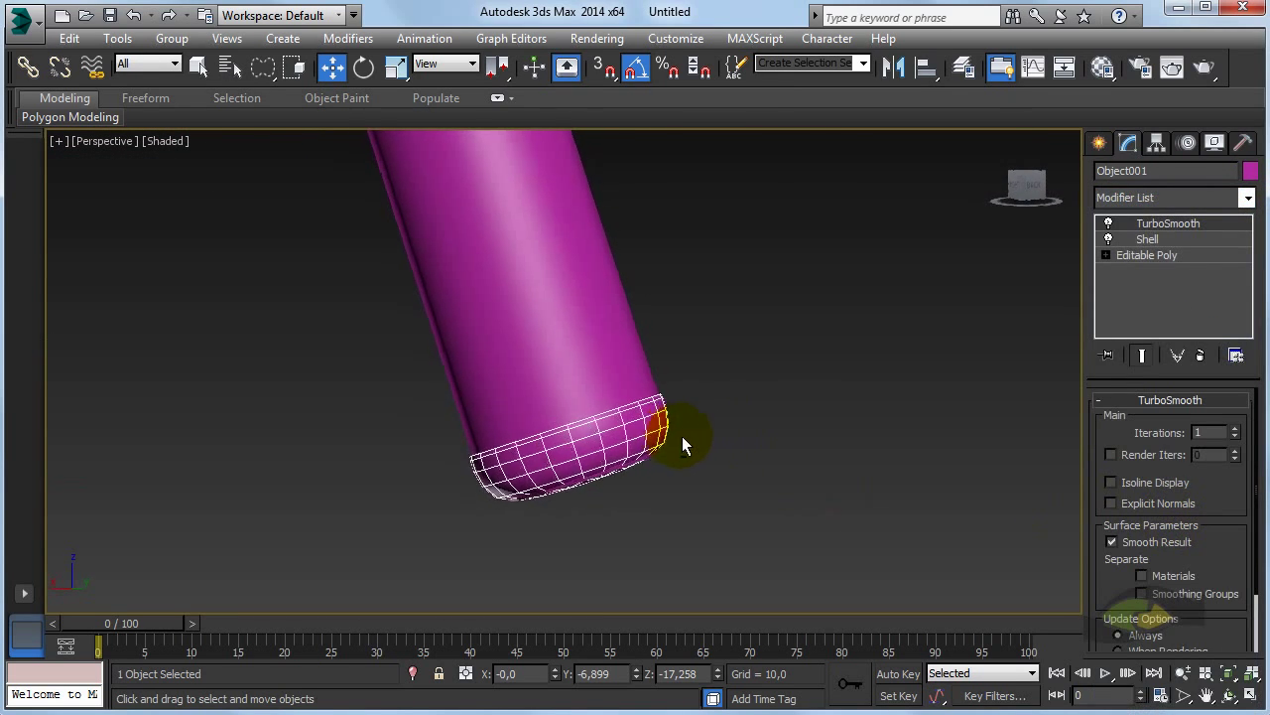
pyautogui.moveTo(518, 429)
pyautogui.keyDown('alt'); pyautogui.mouseDown(button='middle')
pyautogui.moveTo(519, 335)
pyautogui.moveTo(502, 411)
pyautogui.moveTo(589, 448)
pyautogui.mouseUp(button='middle'); pyautogui.keyUp('alt')
pyautogui.scroll(-3, 439, 453)
pyautogui.scroll(-3, 459, 467)
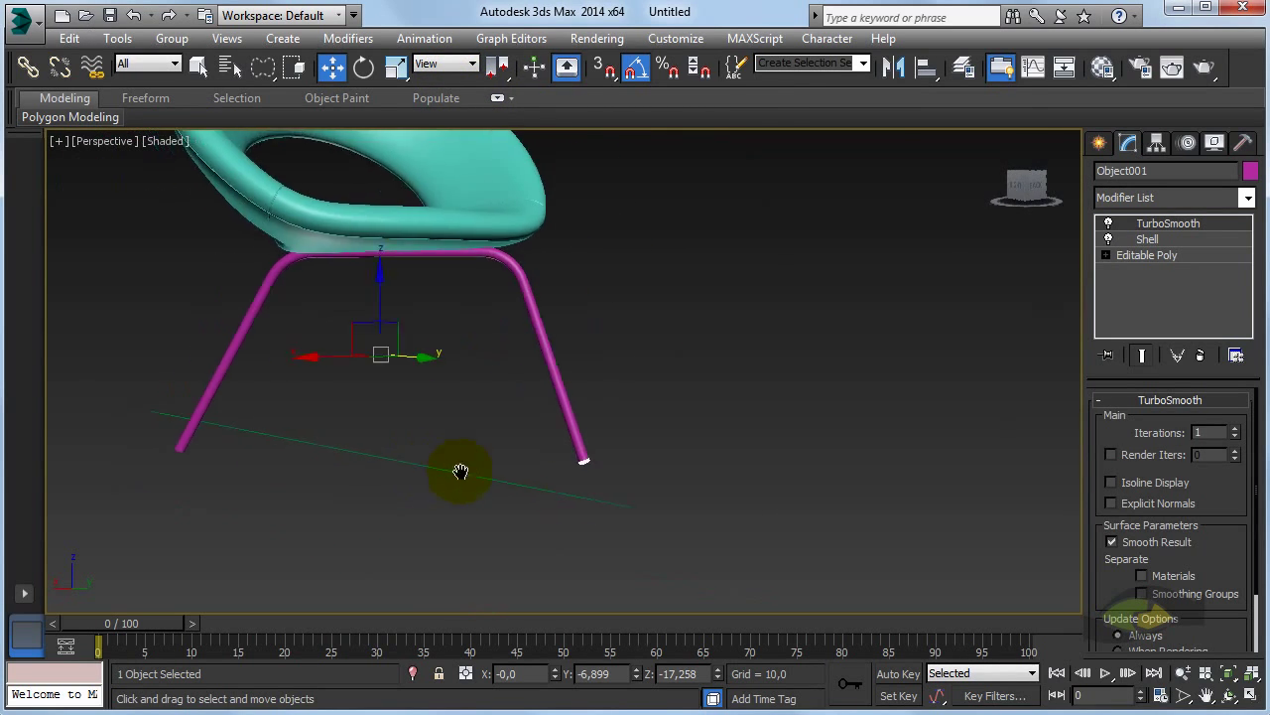
pyautogui.scroll(3, 658, 420)
# Step: Remove TurboSmooth from Object001, then reselect the Line002 leg
pyautogui.click(622, 408)
pyautogui.scroll(3, 635, 456)
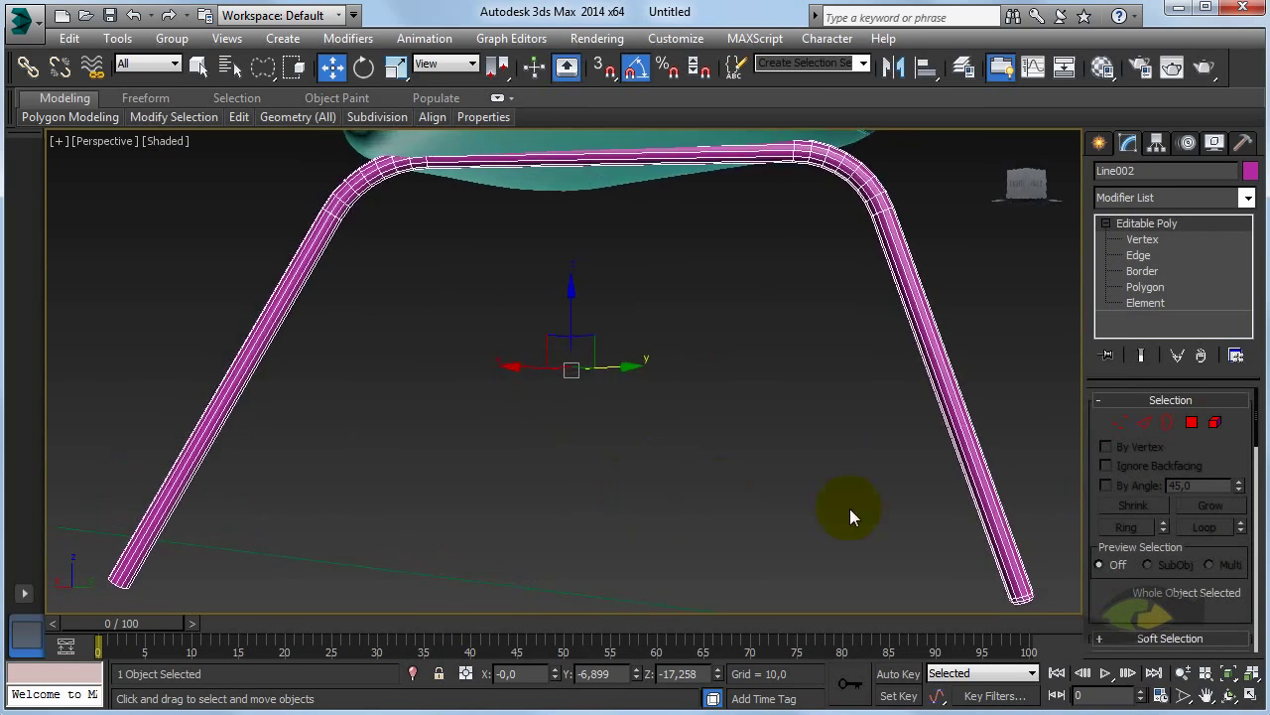
pyautogui.scroll(3, 893, 466)
pyautogui.click(896, 407)
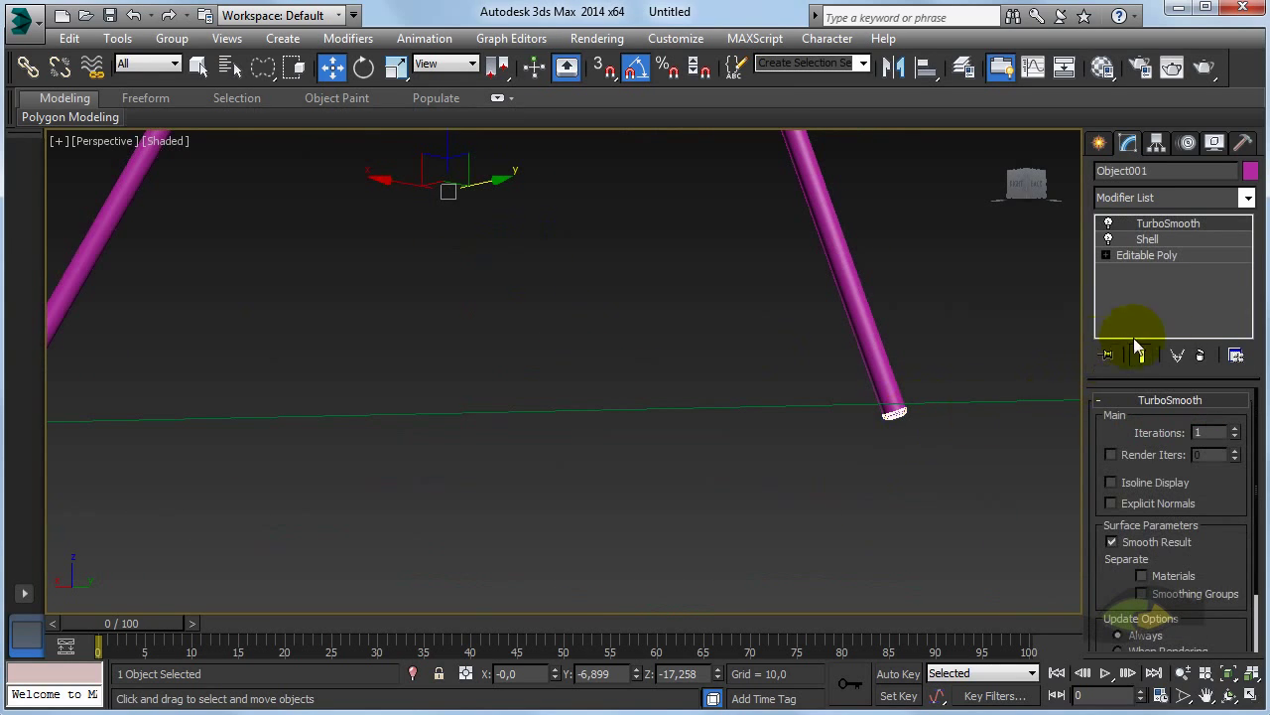
pyautogui.click(1200, 354)
pyautogui.keyDown('alt'); pyautogui.moveTo(487, 391); pyautogui.dragTo(1165, 278, button='middle'); pyautogui.keyUp('alt')
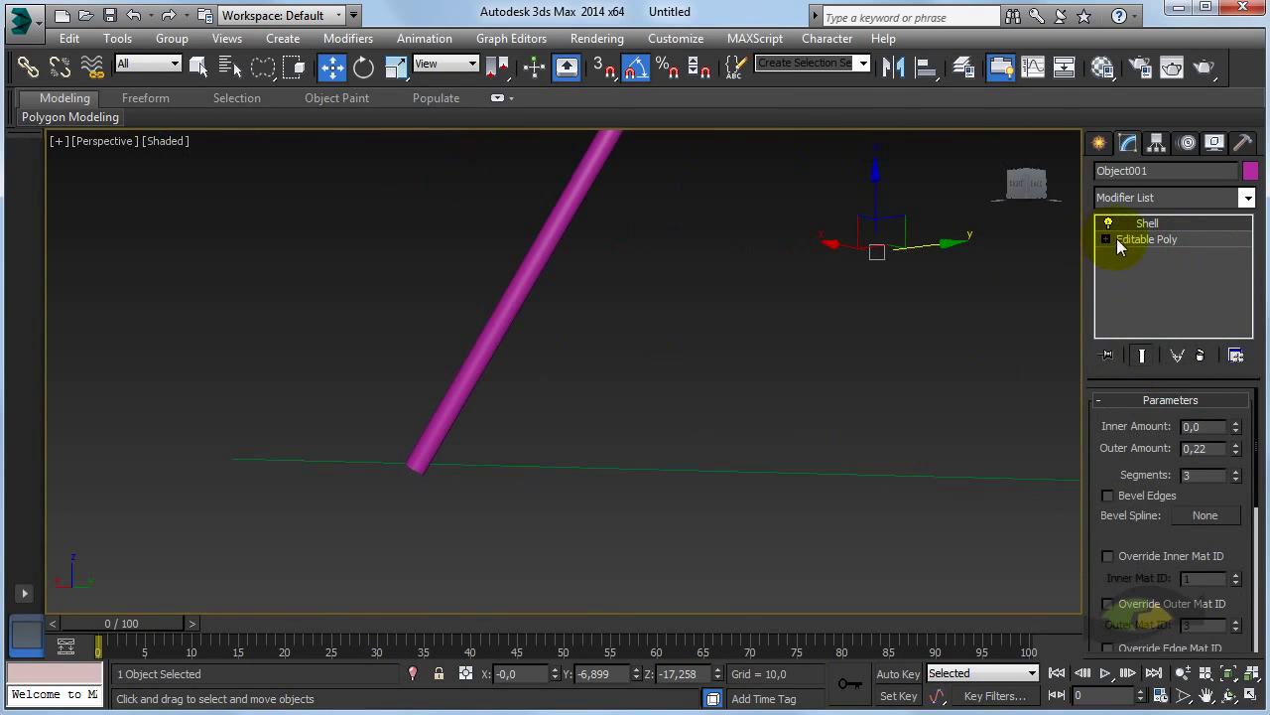
pyautogui.click(505, 300)
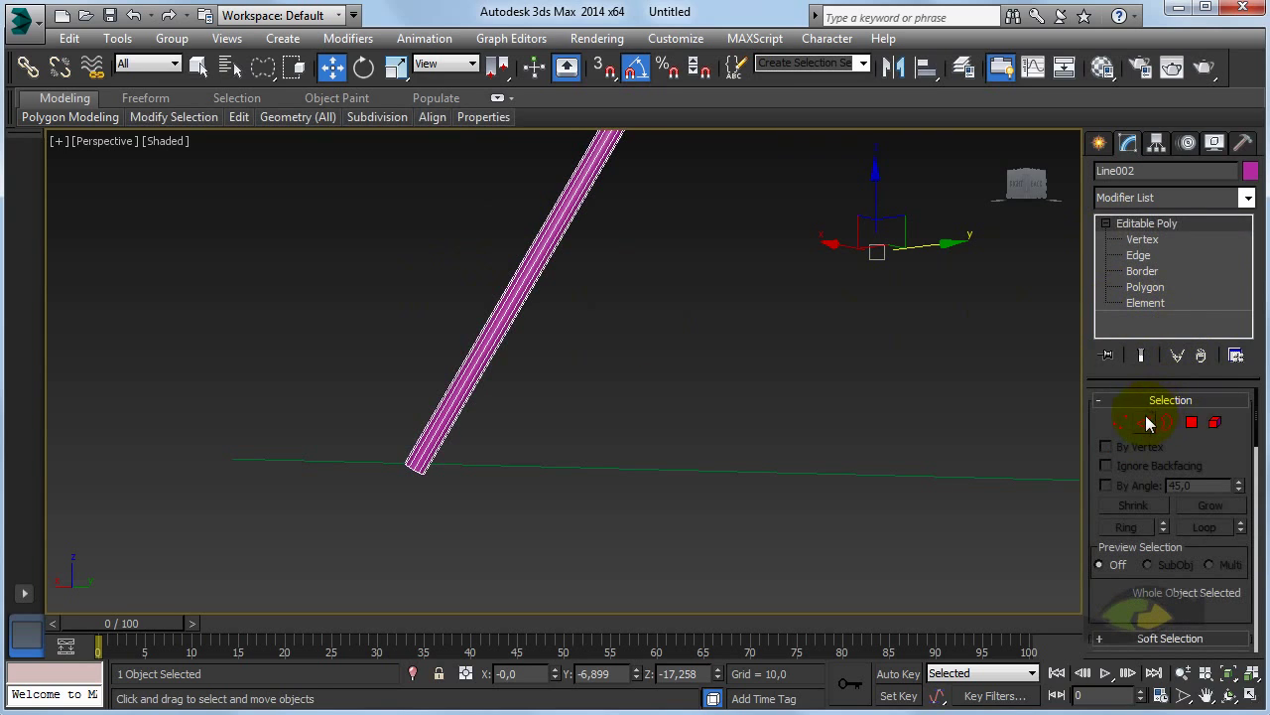
# Step: Select the open border at the Line002 leg's other end and cap it
pyautogui.click(1192, 423)
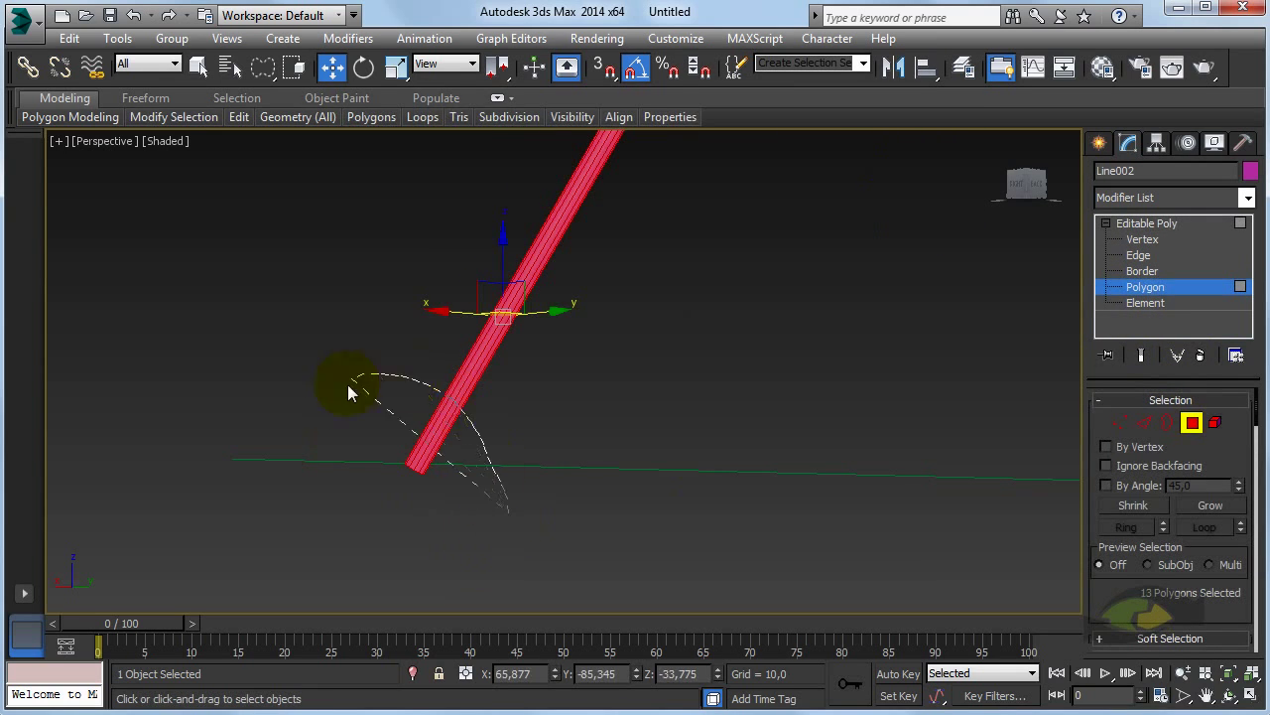
pyautogui.hotkey('ctrl', 'i')
pyautogui.press('z')
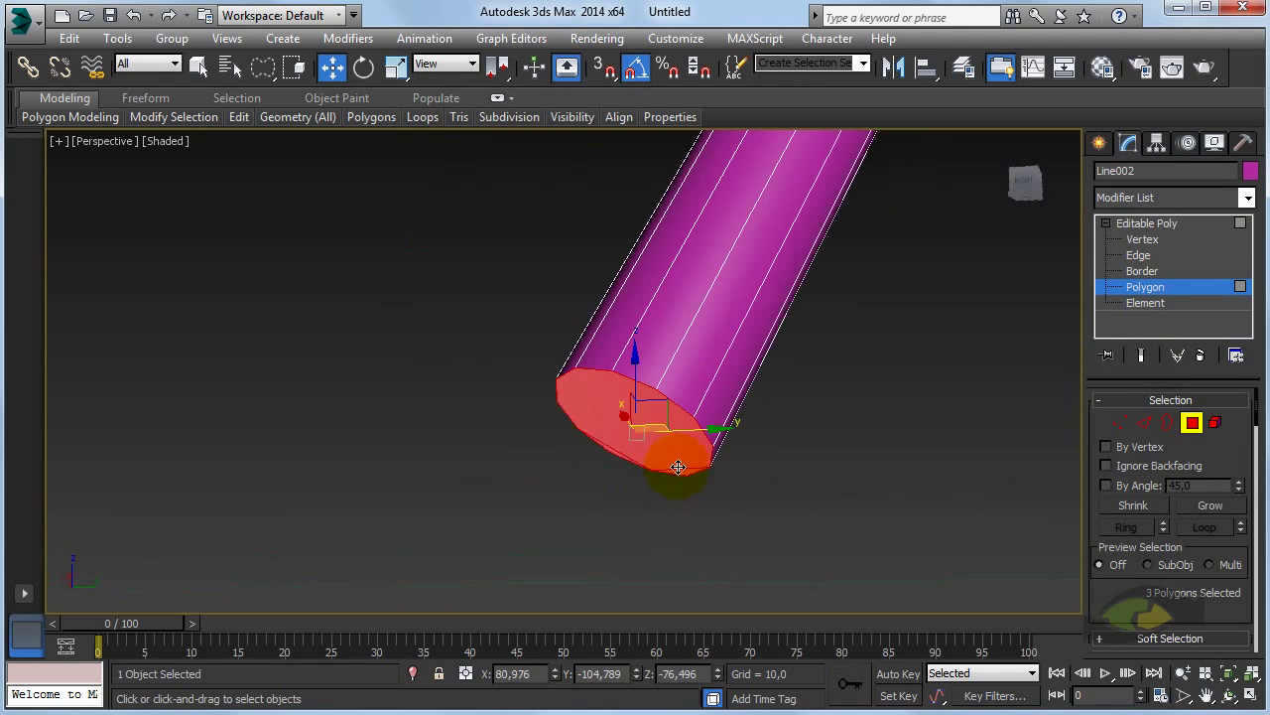
pyautogui.moveTo(677, 467)
pyautogui.keyDown('alt'); pyautogui.mouseDown(button='middle')
pyautogui.moveTo(701, 494)
pyautogui.moveTo(744, 474)
pyautogui.moveTo(704, 447)
pyautogui.mouseUp(button='middle'); pyautogui.keyUp('alt')
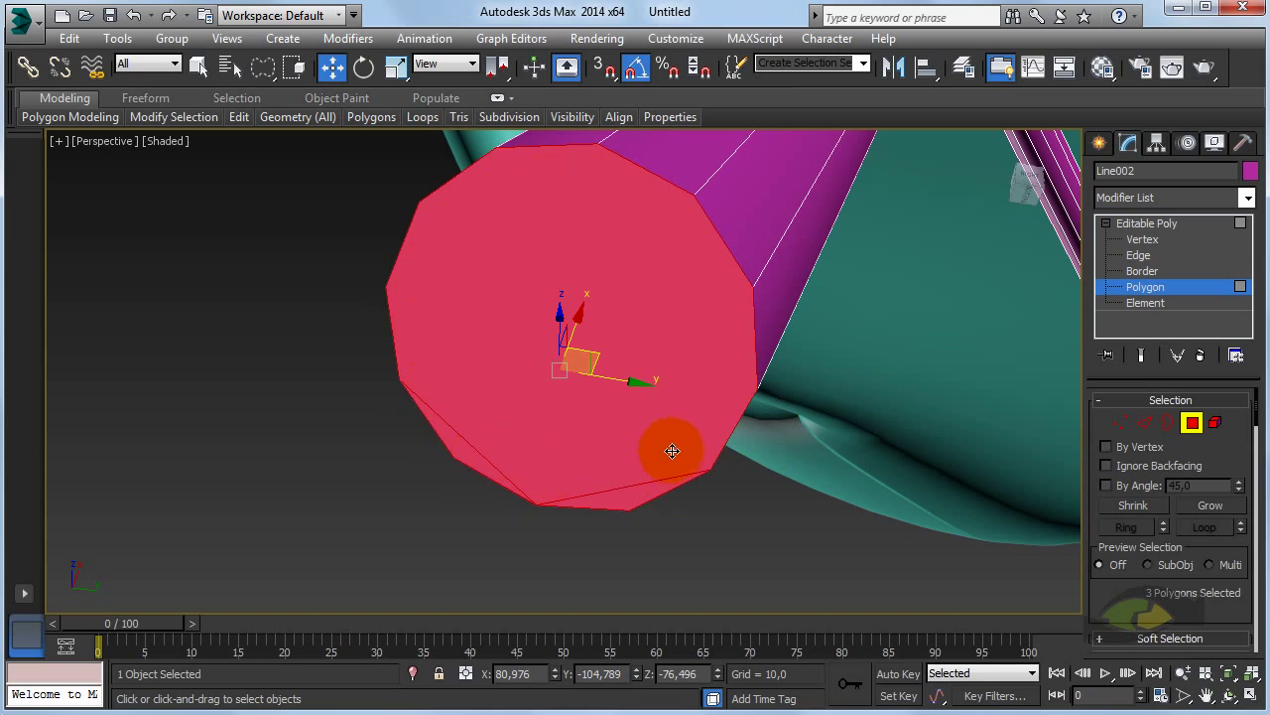
pyautogui.keyDown('alt'); pyautogui.moveTo(686, 455); pyautogui.dragTo(751, 440, button='middle'); pyautogui.keyUp('alt')
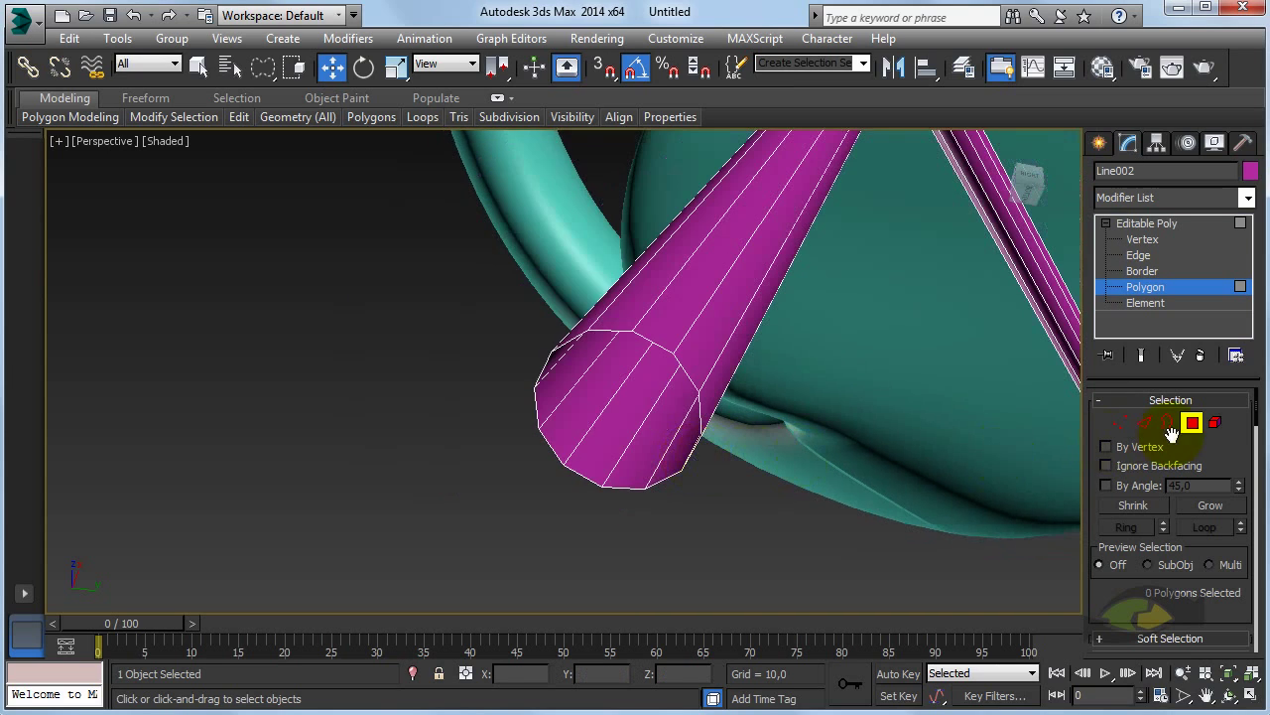
pyautogui.click(1168, 423)
pyautogui.click(693, 424)
pyautogui.scroll(-1, 1156, 566)
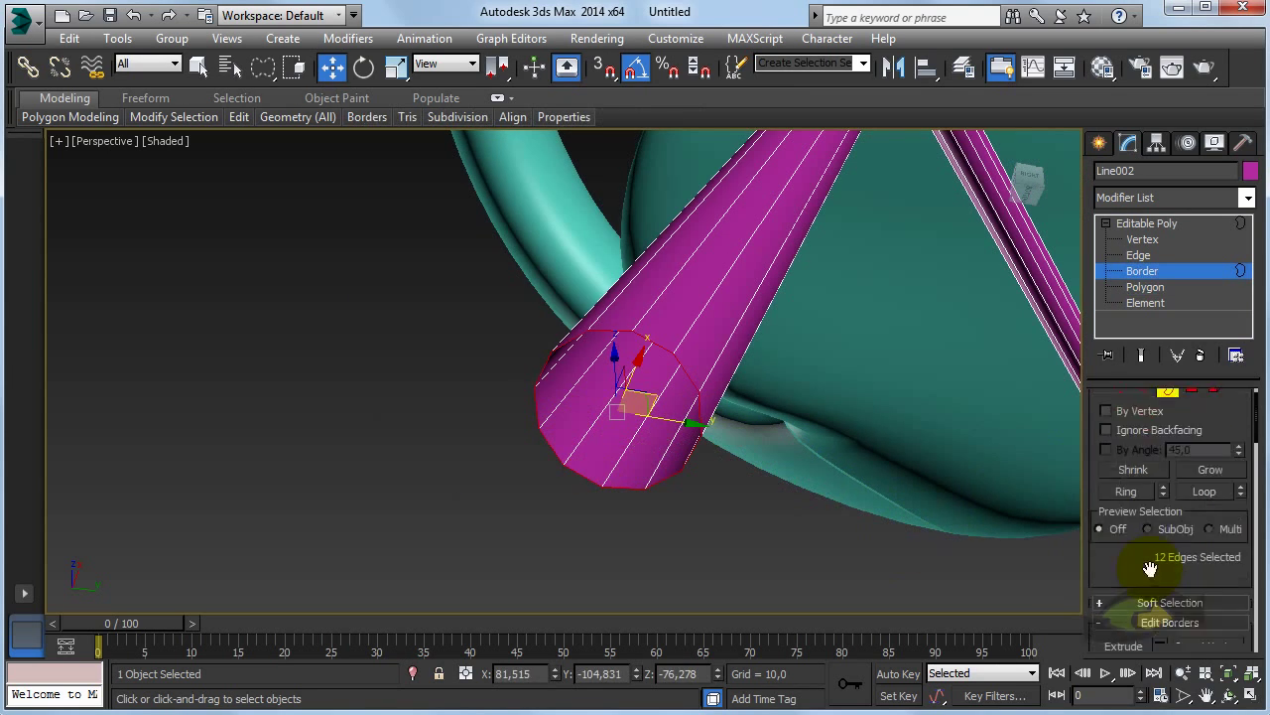
pyautogui.scroll(-4, 1186, 506)
pyautogui.click(1182, 483)
pyautogui.moveTo(1113, 397); pyautogui.dragTo(1155, 604)
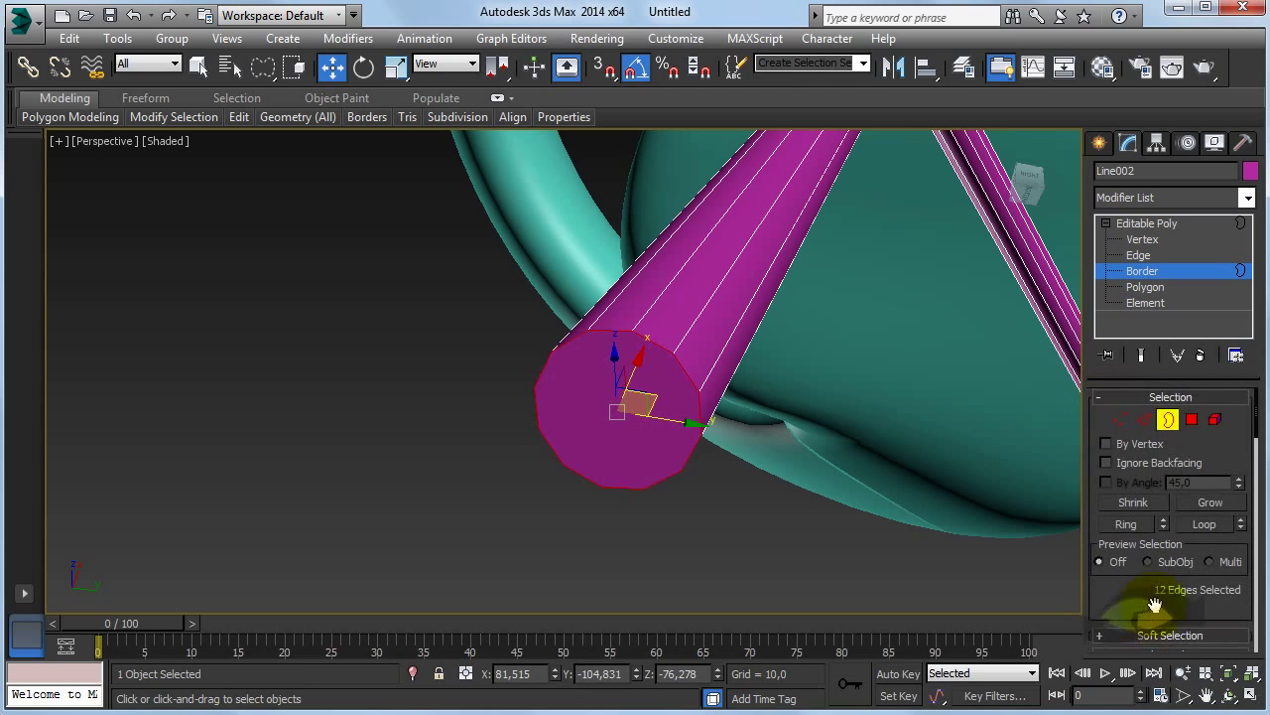
# Step: Extrude and bevel the new cap into a foot, then grow the selection to 20 polygons
pyautogui.click(1192, 419)
pyautogui.click(645, 417)
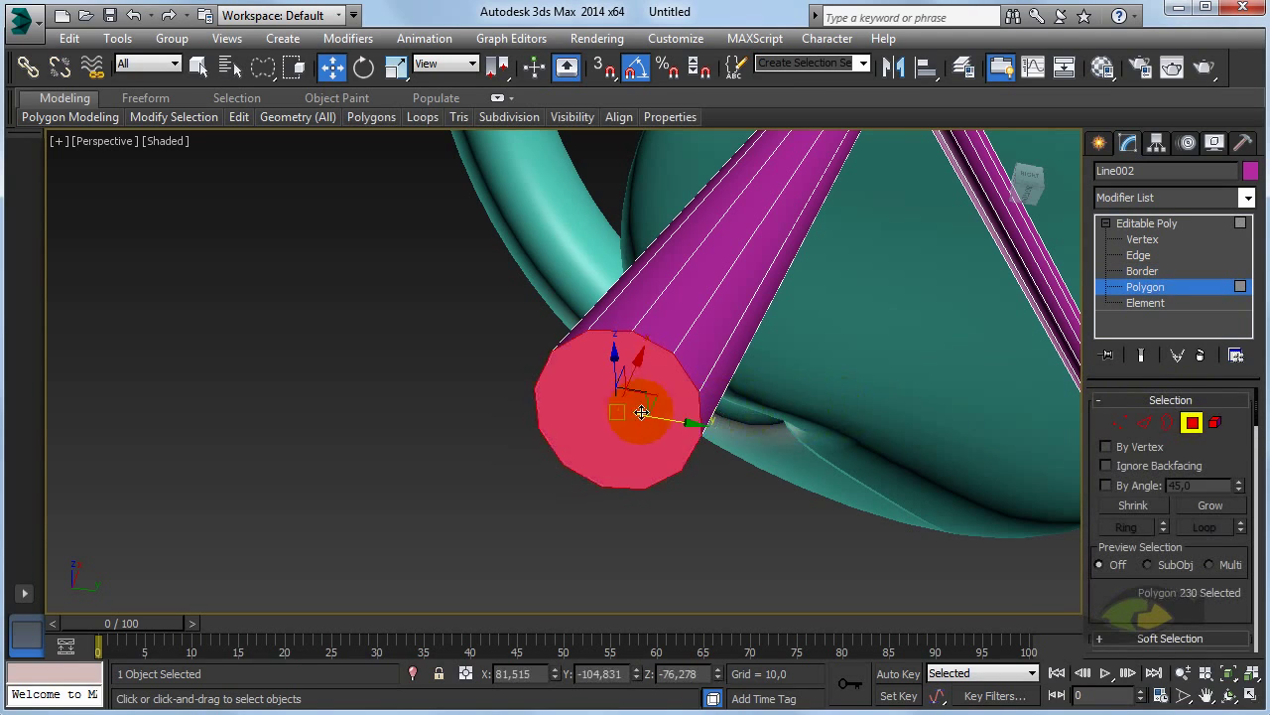
pyautogui.moveTo(1117, 615); pyautogui.dragTo(1121, 412)
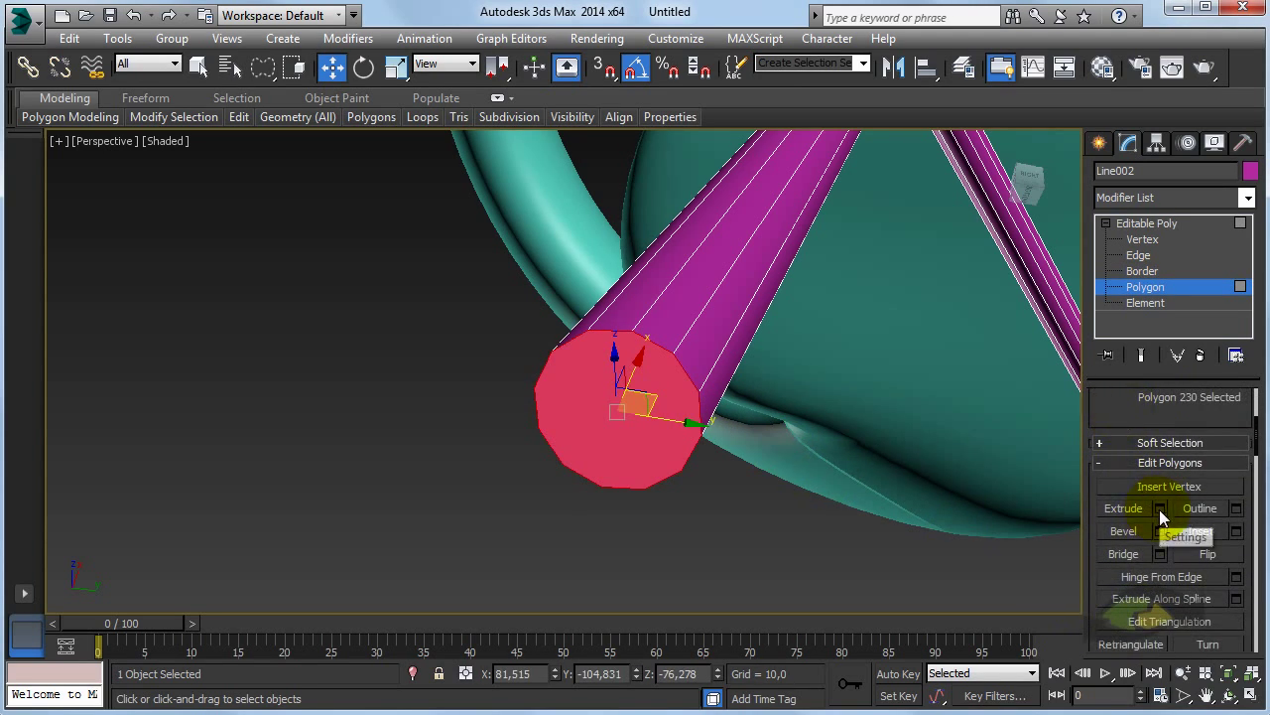
pyautogui.click(1161, 512)
pyautogui.click(747, 341)
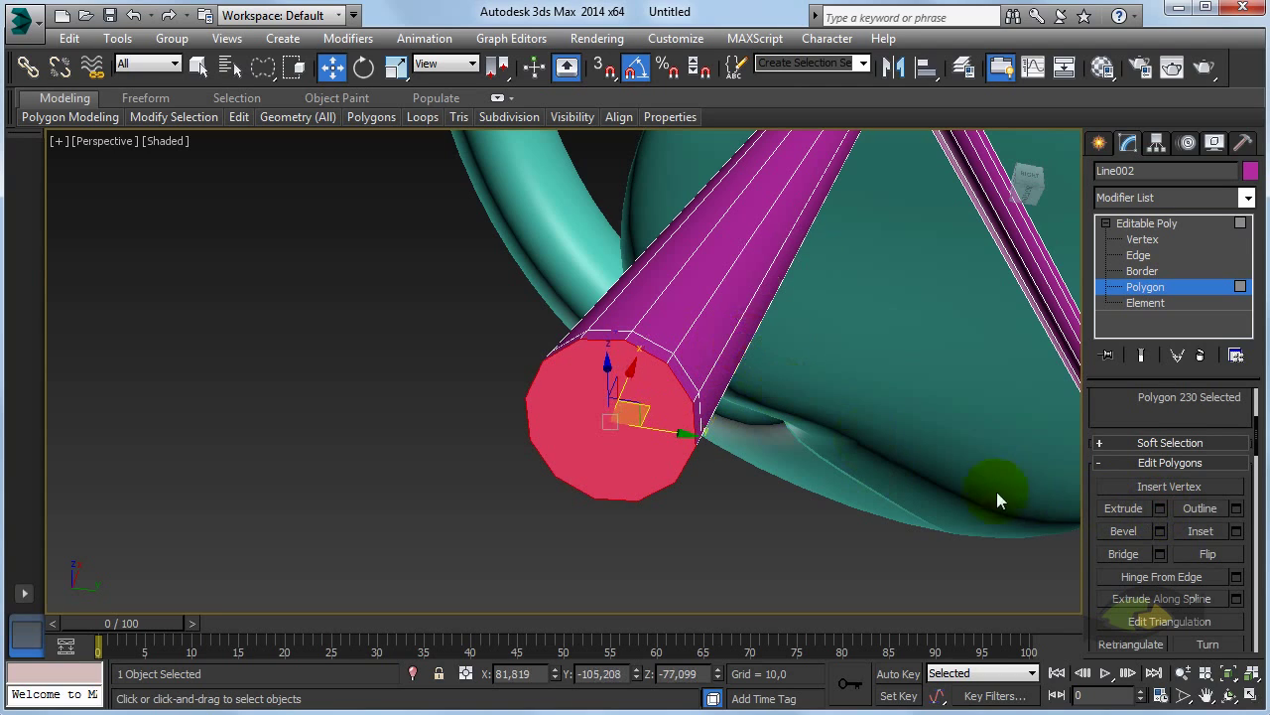
pyautogui.click(1157, 534)
pyautogui.click(745, 370)
pyautogui.hotkey('alt', 'q')
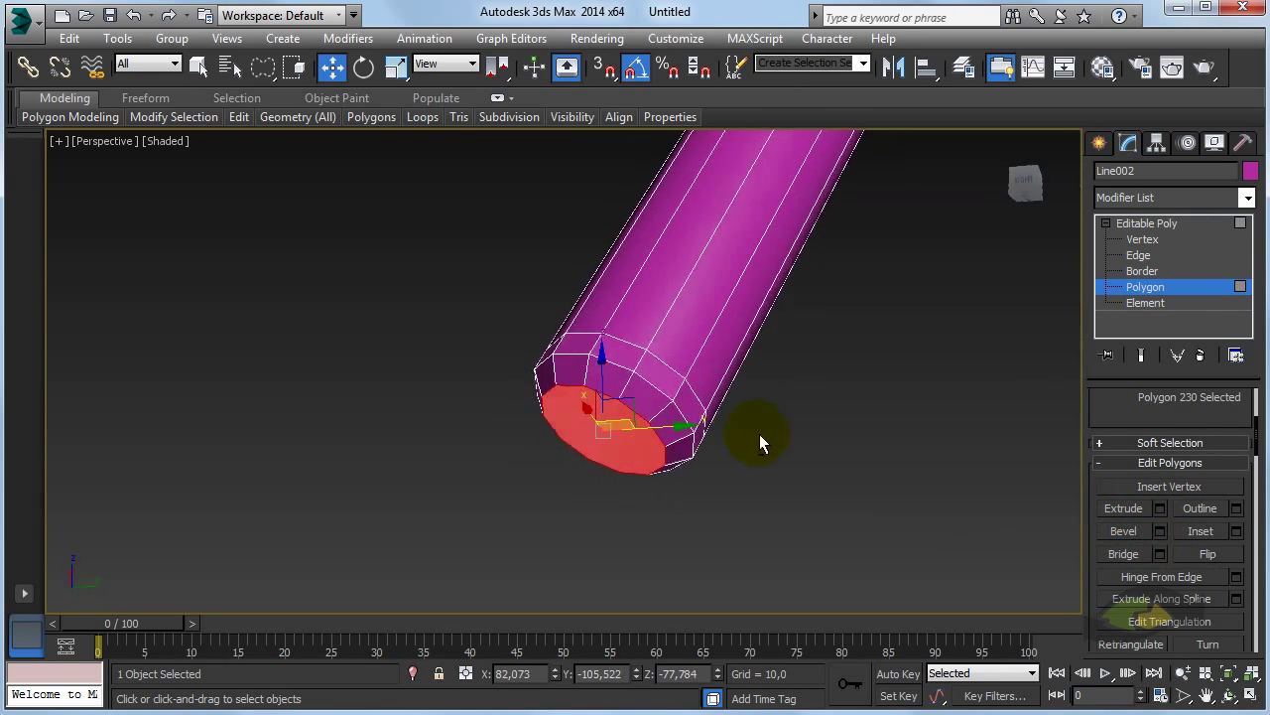
pyautogui.moveTo(1189, 417)
pyautogui.mouseDown()
pyautogui.moveTo(1171, 541)
pyautogui.moveTo(1128, 331)
pyautogui.mouseUp()
pyautogui.click(1207, 436)
pyautogui.moveTo(1223, 614); pyautogui.dragTo(1225, 440)
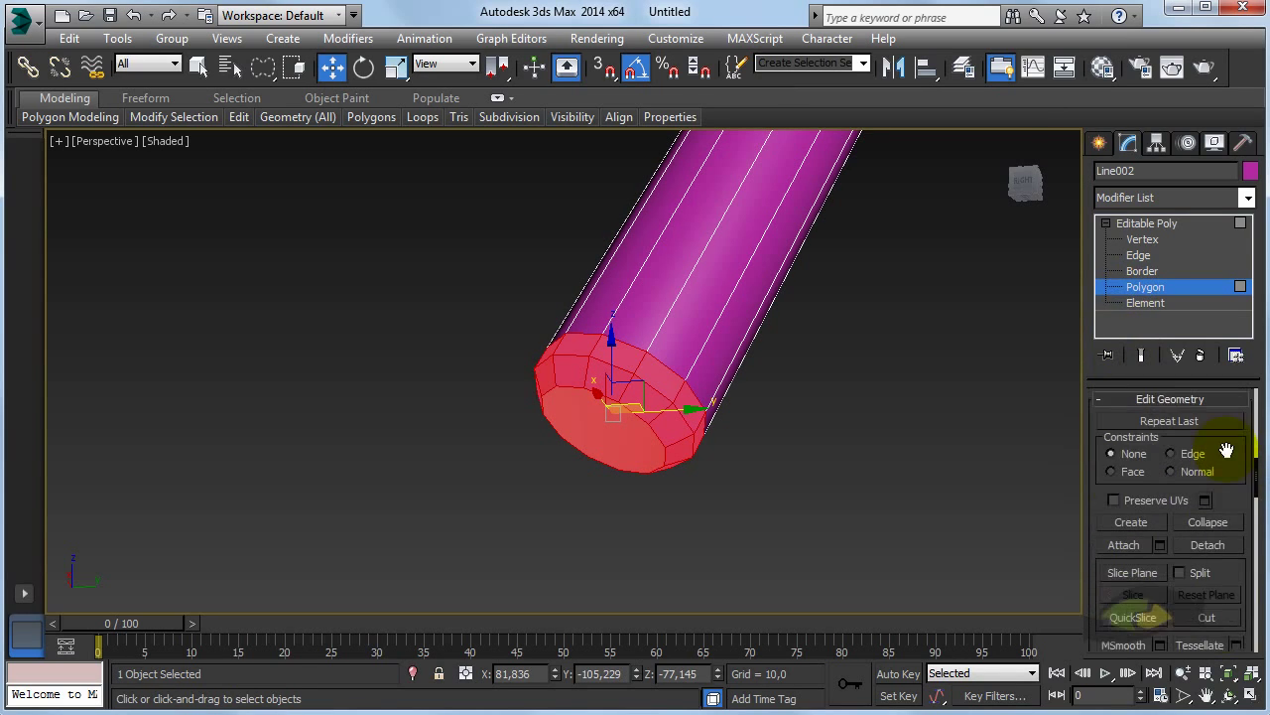
# Step: Detach the selected foot-cap polygons from Line002 as a clone, Object002
pyautogui.click(1209, 541)
pyautogui.click(692, 369)
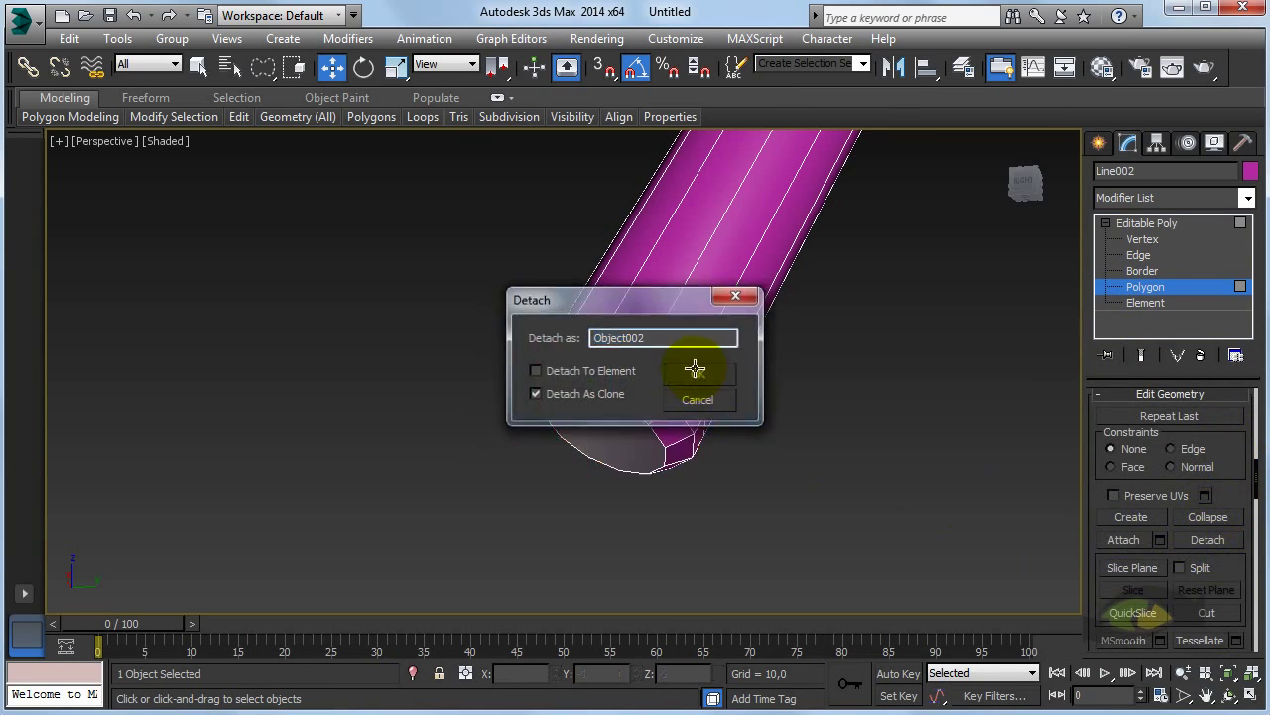
pyautogui.scroll(-3, 794, 411)
pyautogui.moveTo(794, 411)
pyautogui.mouseDown(button='middle')
pyautogui.moveTo(870, 351)
pyautogui.moveTo(741, 424)
pyautogui.moveTo(770, 381)
pyautogui.moveTo(763, 429)
pyautogui.mouseUp(button='middle')
# Step: Inspect the Line002 leg end at Vertex level, then deselect the leg
pyautogui.click(1132, 242)
pyautogui.click(624, 332)
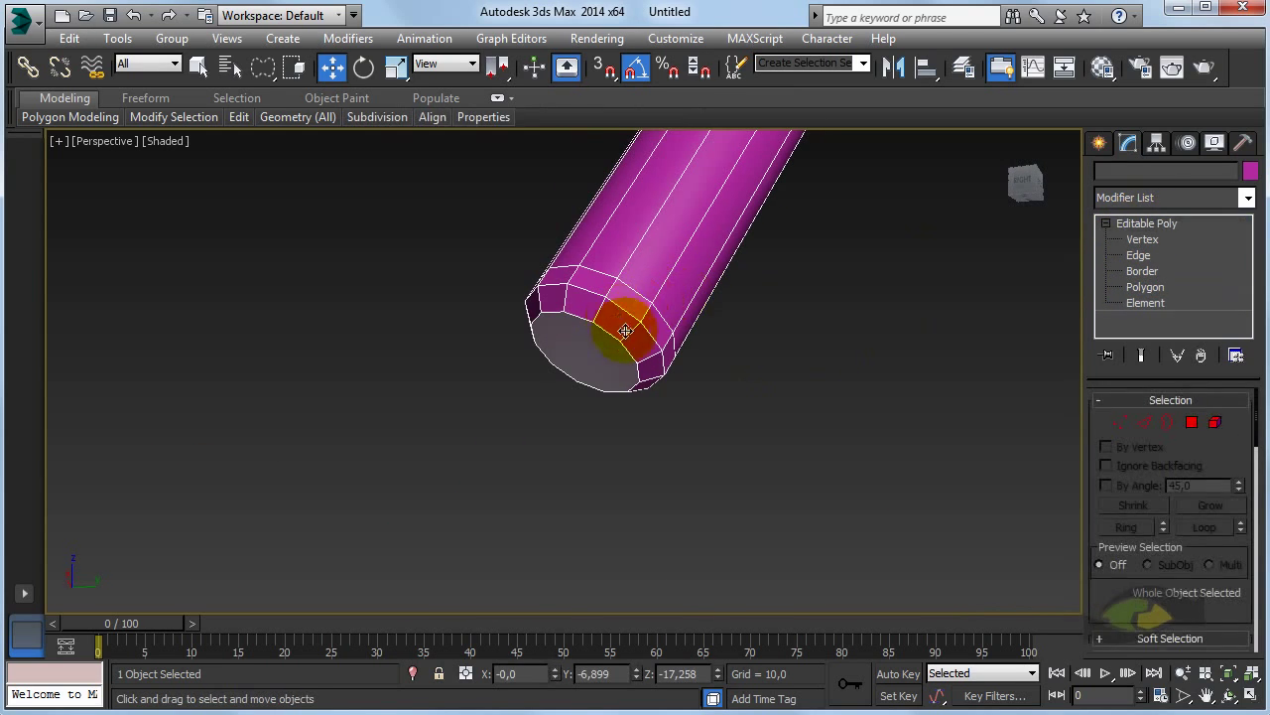
pyautogui.click(722, 445)
pyautogui.click(599, 356)
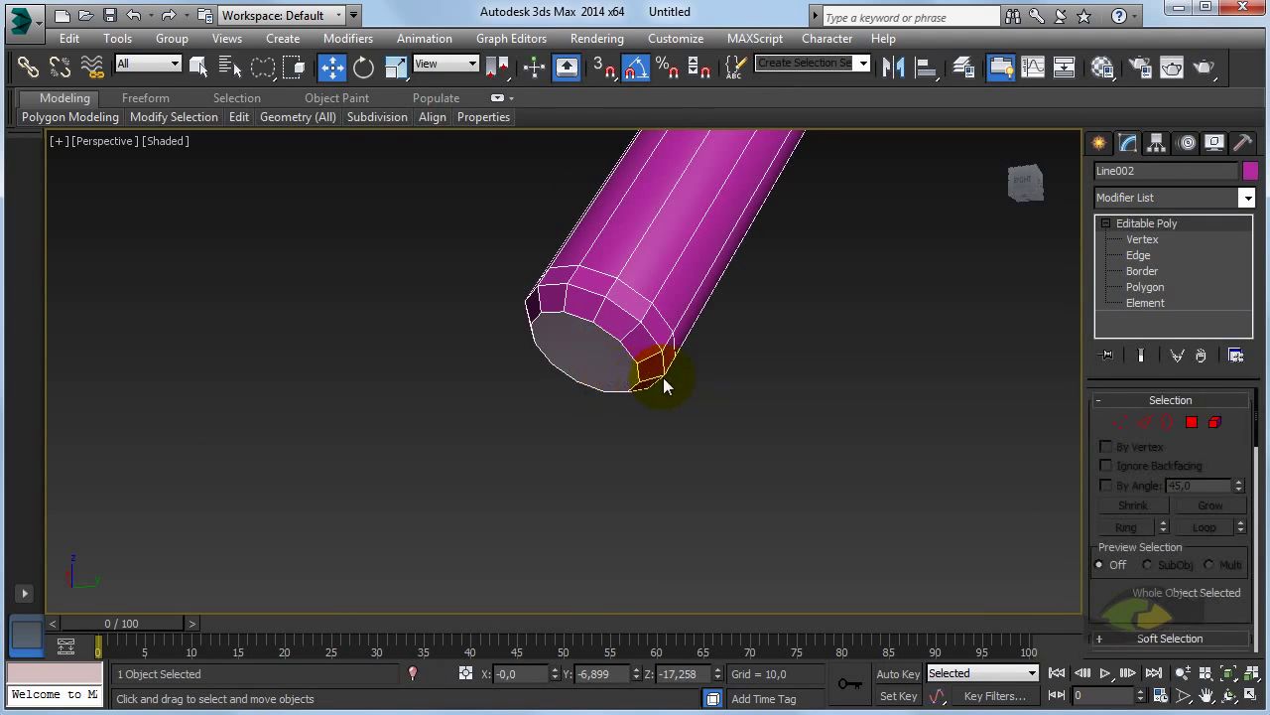
pyautogui.keyDown('alt'); pyautogui.moveTo(662, 377); pyautogui.dragTo(769, 414, button='middle'); pyautogui.keyUp('alt')
pyautogui.click(698, 195)
# Step: Select Object002, check its cap at Element level, and open the Modifier List
pyautogui.click(569, 482)
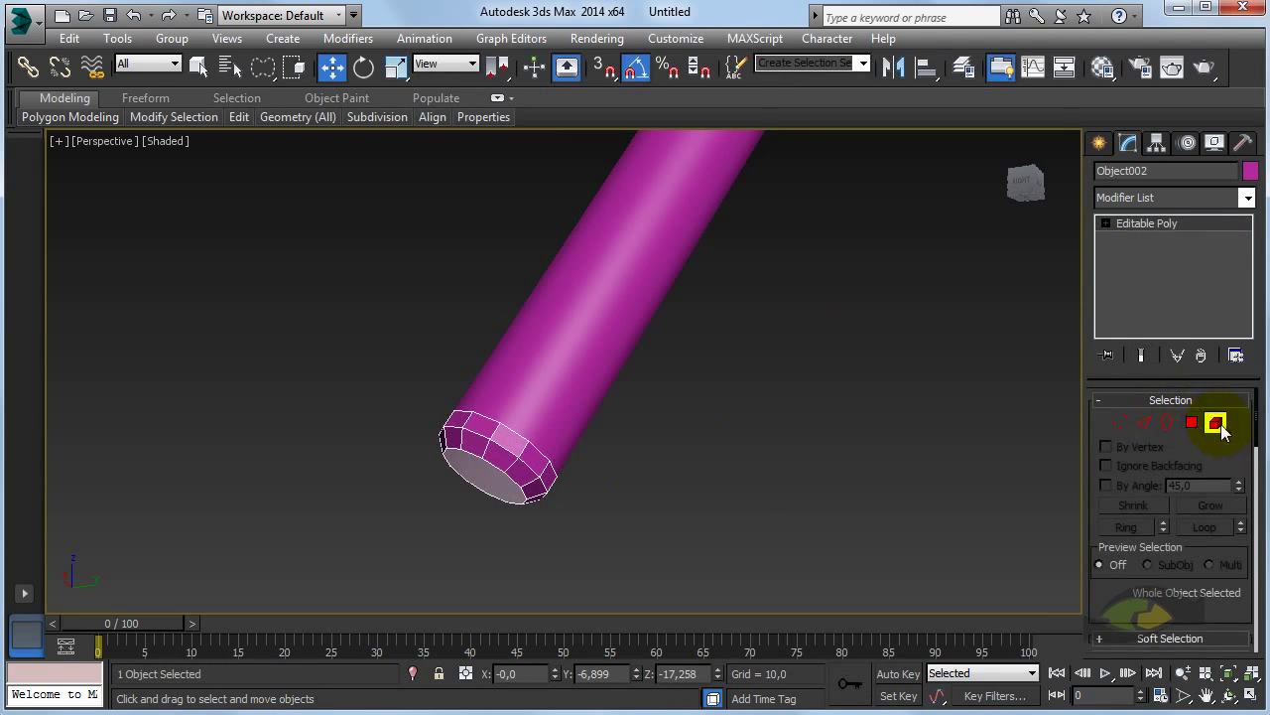
pyautogui.click(1215, 423)
pyautogui.click(517, 464)
pyautogui.moveTo(616, 470)
pyautogui.keyDown('alt'); pyautogui.mouseDown(button='middle')
pyautogui.moveTo(723, 404)
pyautogui.moveTo(1112, 271)
pyautogui.mouseUp(button='middle'); pyautogui.keyUp('alt')
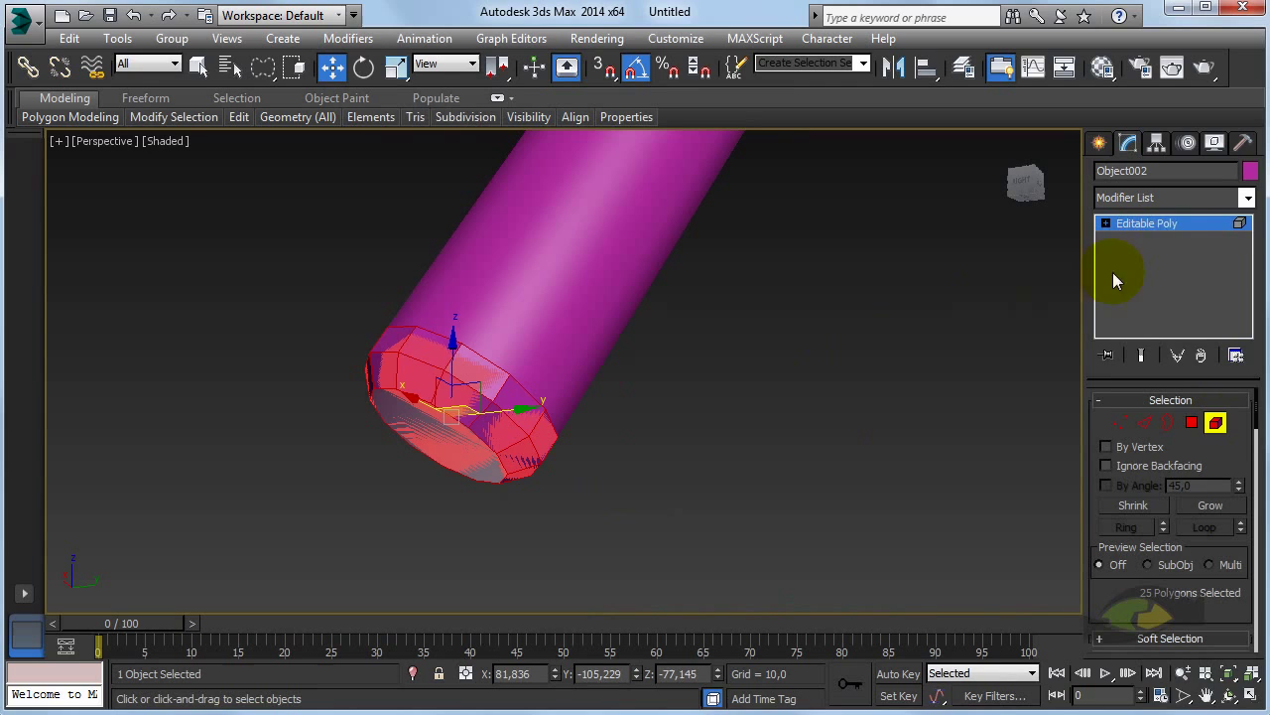
pyautogui.click(1167, 224)
pyautogui.click(1247, 197)
pyautogui.moveTo(1239, 274)
pyautogui.mouseDown()
pyautogui.moveTo(1238, 675)
pyautogui.moveTo(1240, 605)
pyautogui.mouseUp()
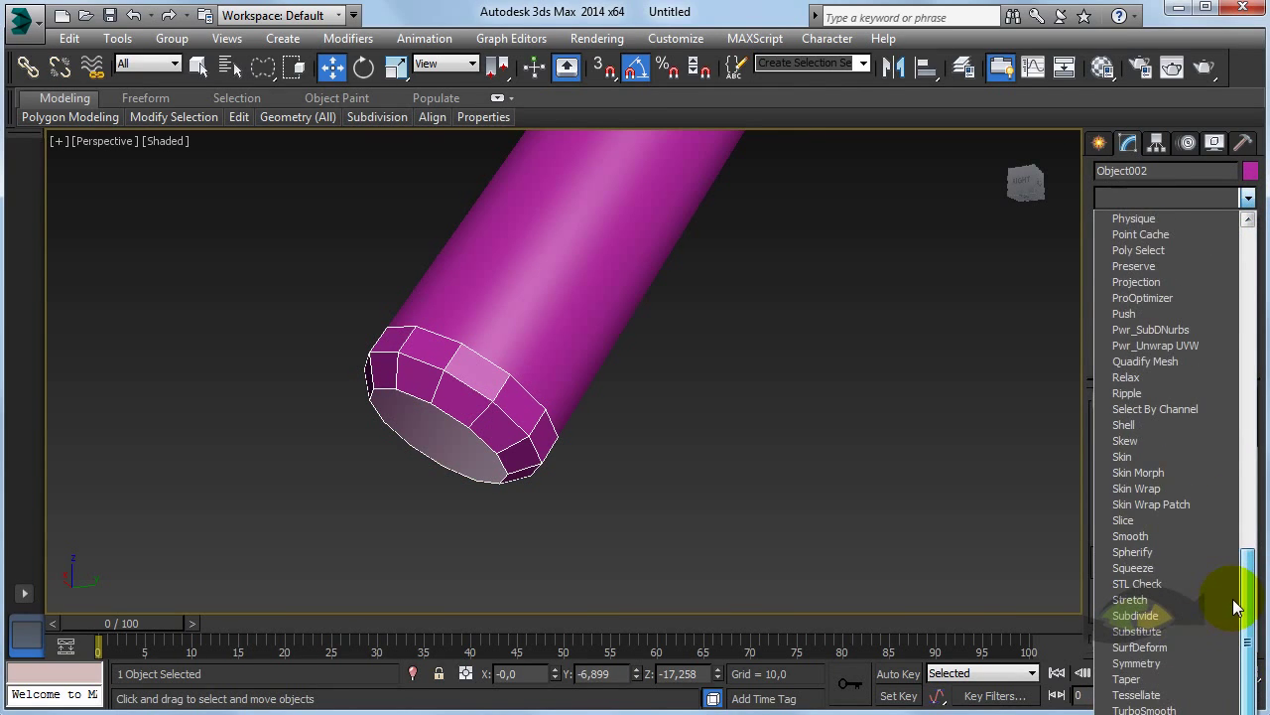
# Step: Add a Shell modifier to the Object002 cap and convert it to Editable Poly
pyautogui.click(1129, 421)
pyautogui.click(479, 401)
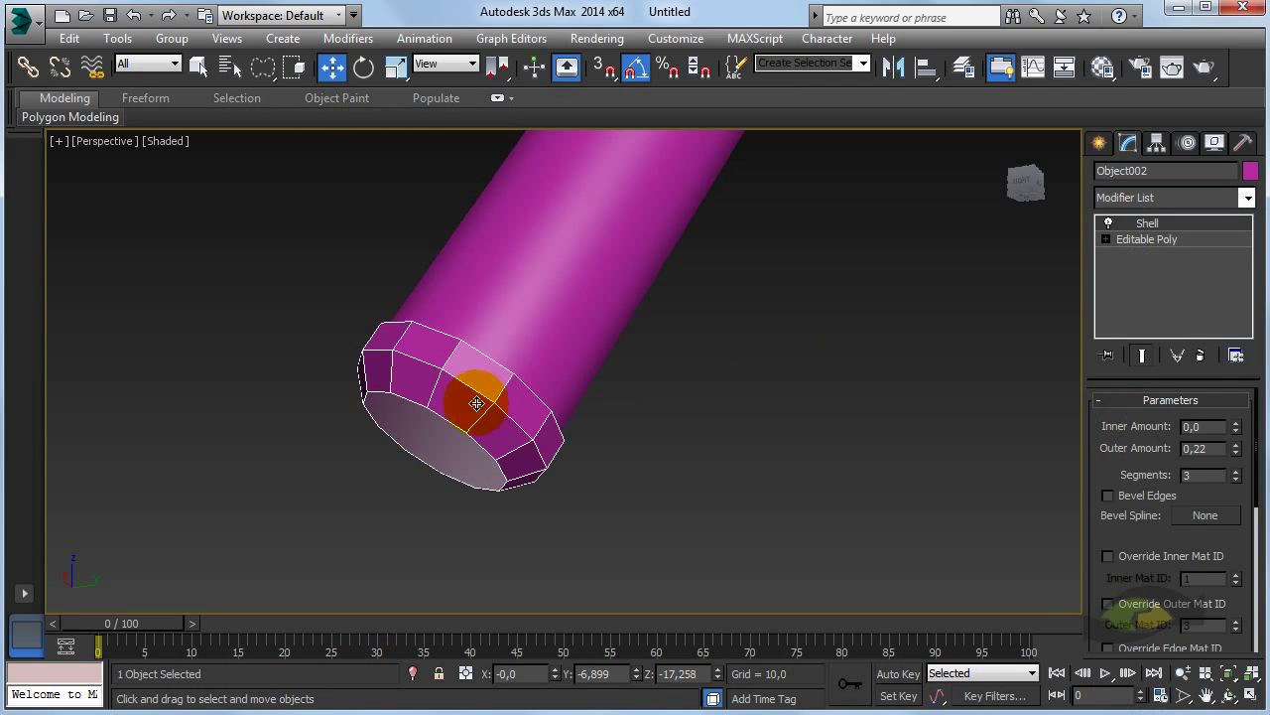
pyautogui.rightClick(479, 393)
pyautogui.moveTo(513, 574)
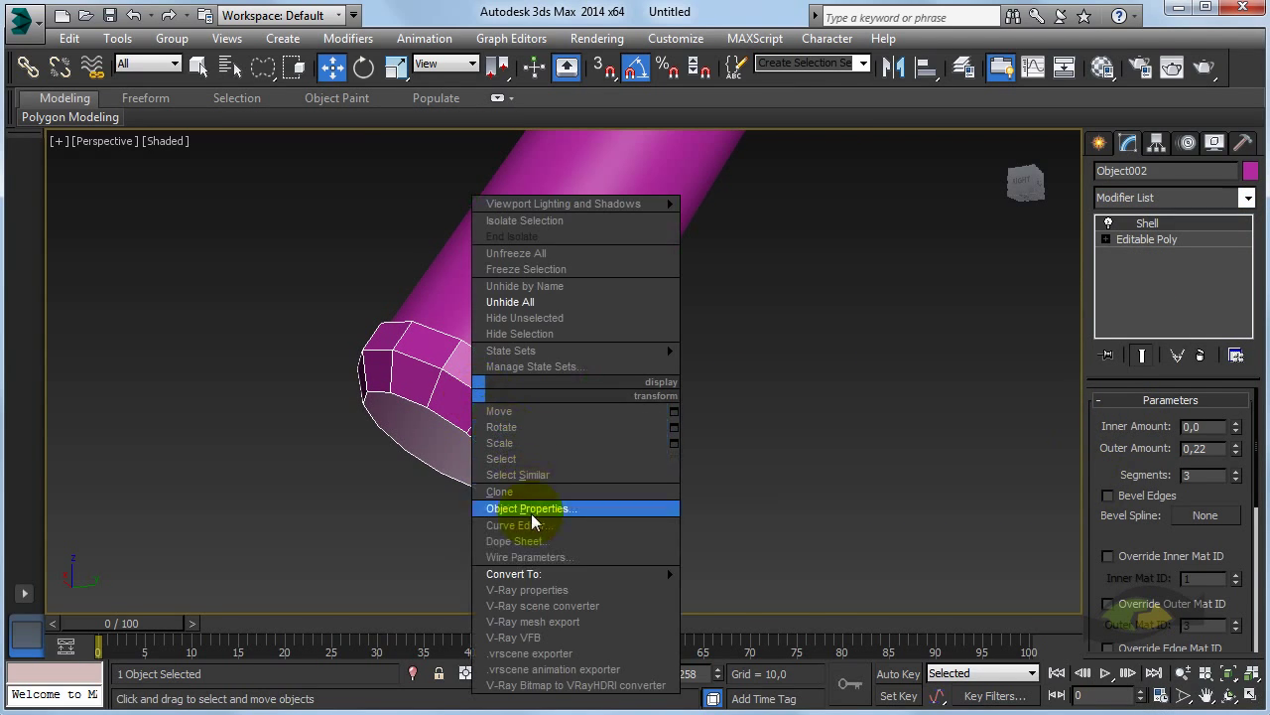
pyautogui.click(746, 590)
# Step: Select the Object002 cap at the end of the leg and zoom in on it
pyautogui.scroll(-3, 776, 561)
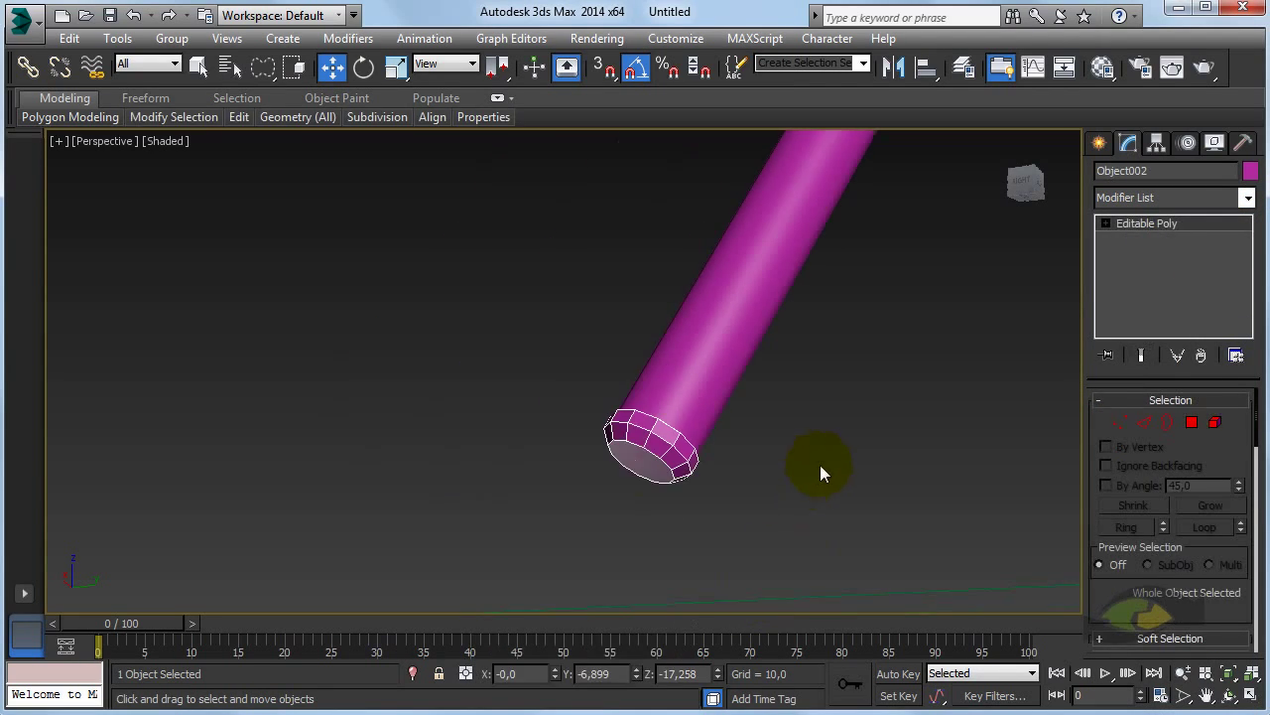
pyautogui.scroll(-5, 820, 464)
pyautogui.moveTo(873, 464); pyautogui.dragTo(681, 502, button='middle')
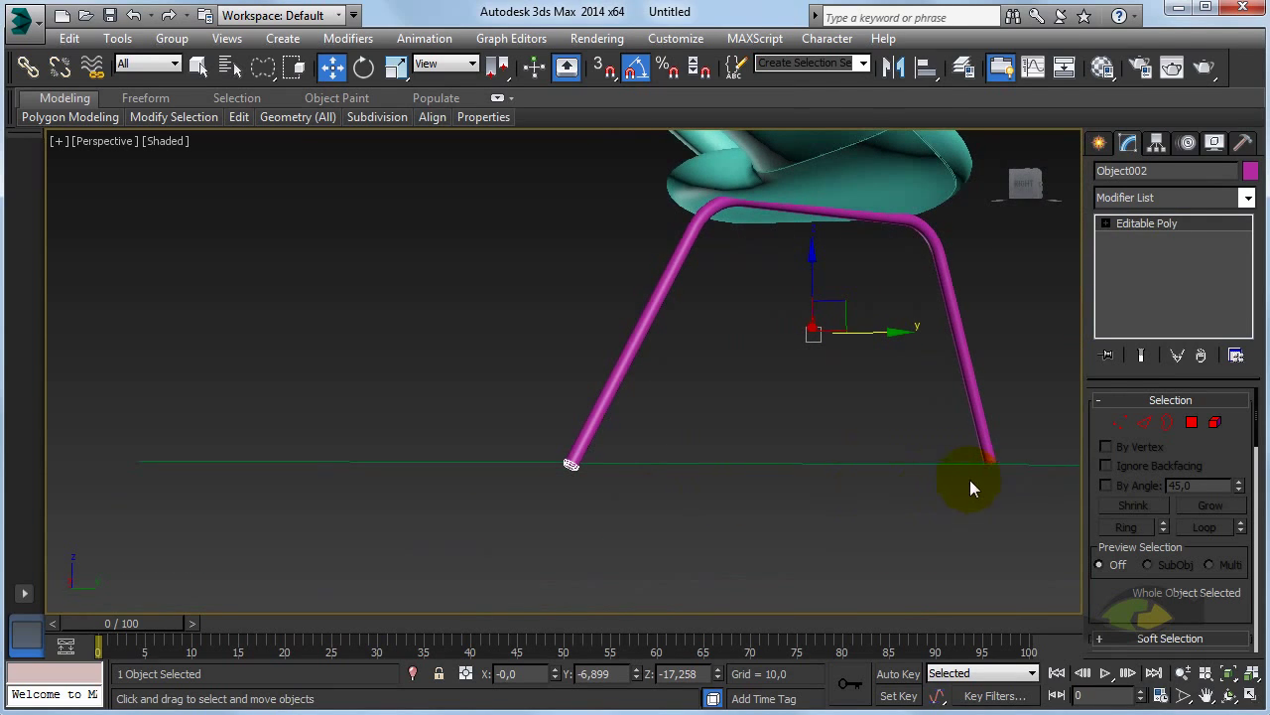
pyautogui.keyDown('ctrl'); pyautogui.click(989, 462); pyautogui.keyUp('ctrl')
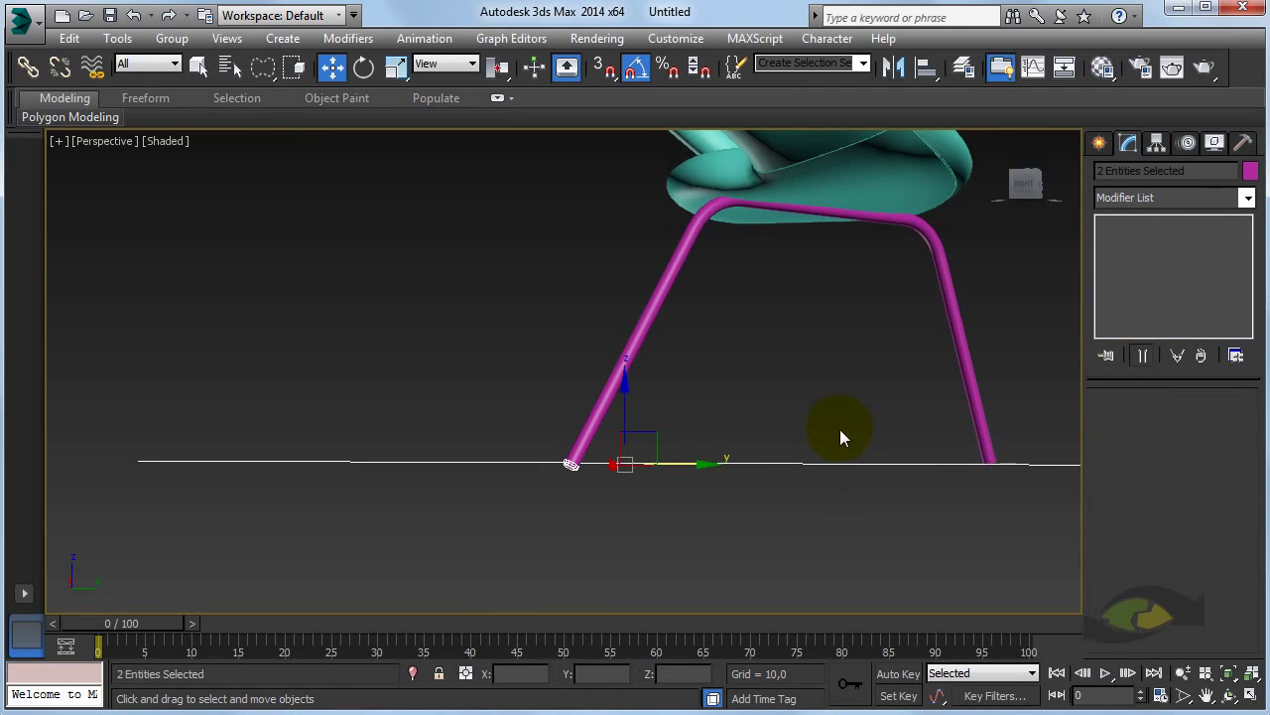
pyautogui.click(864, 463)
pyautogui.click(894, 509)
pyautogui.click(990, 459)
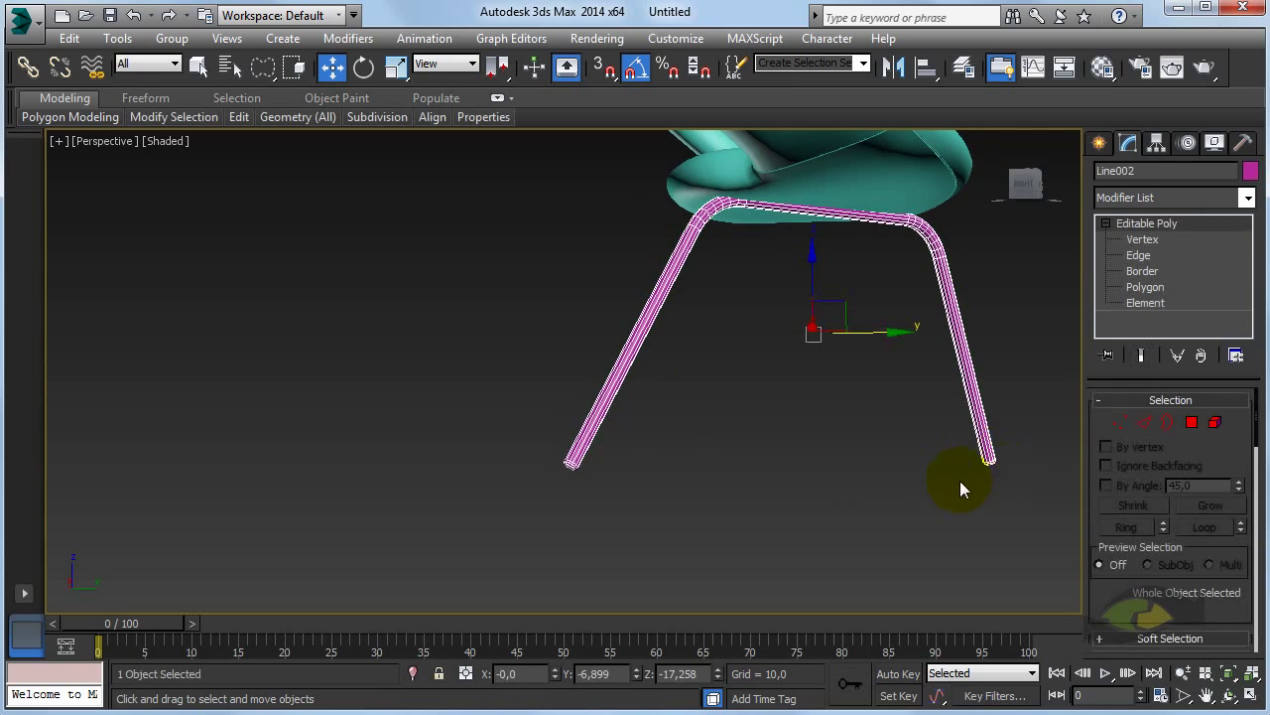
pyautogui.click(572, 473)
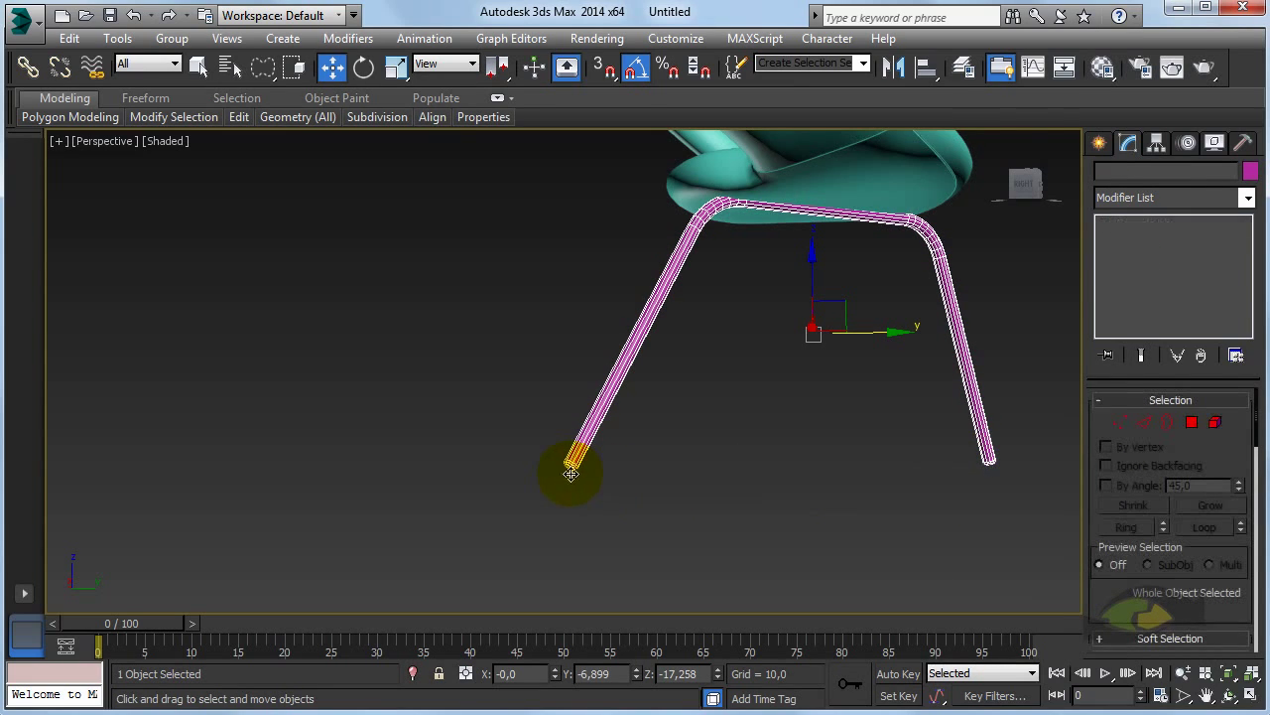
pyautogui.click(959, 379)
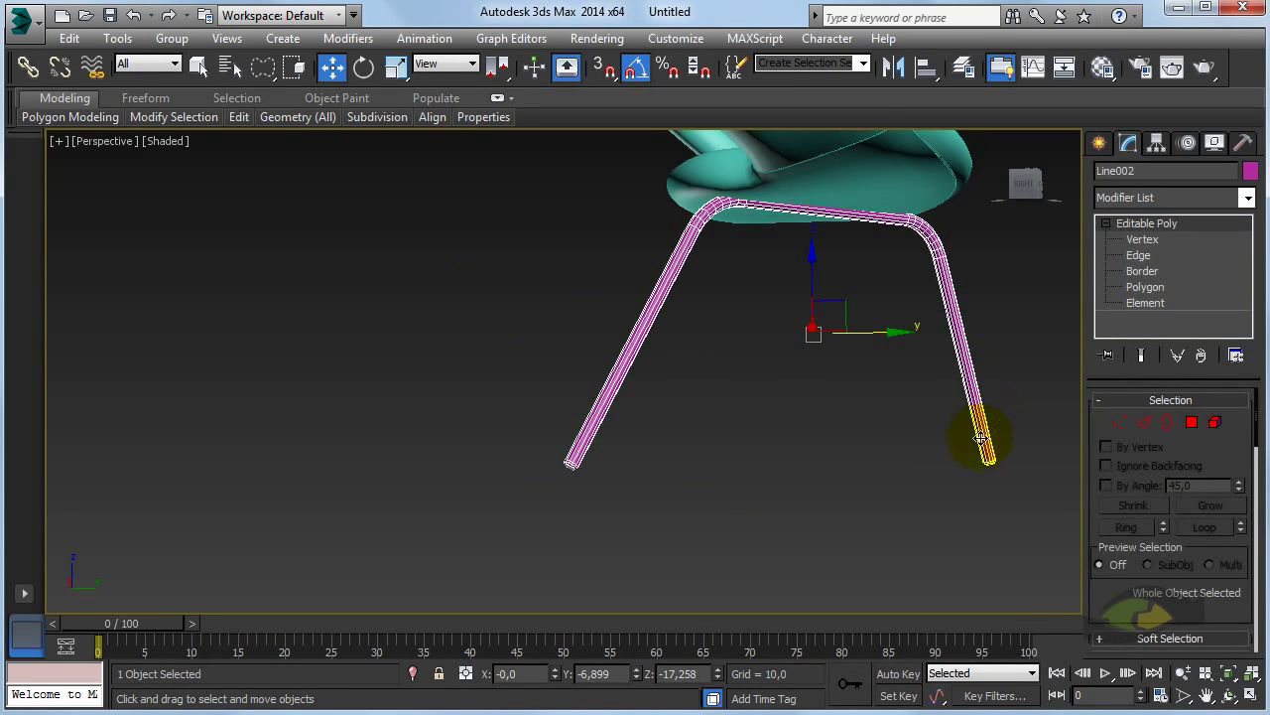
pyautogui.keyDown('alt'); pyautogui.moveTo(979, 437); pyautogui.dragTo(940, 457, button='middle'); pyautogui.keyUp('alt')
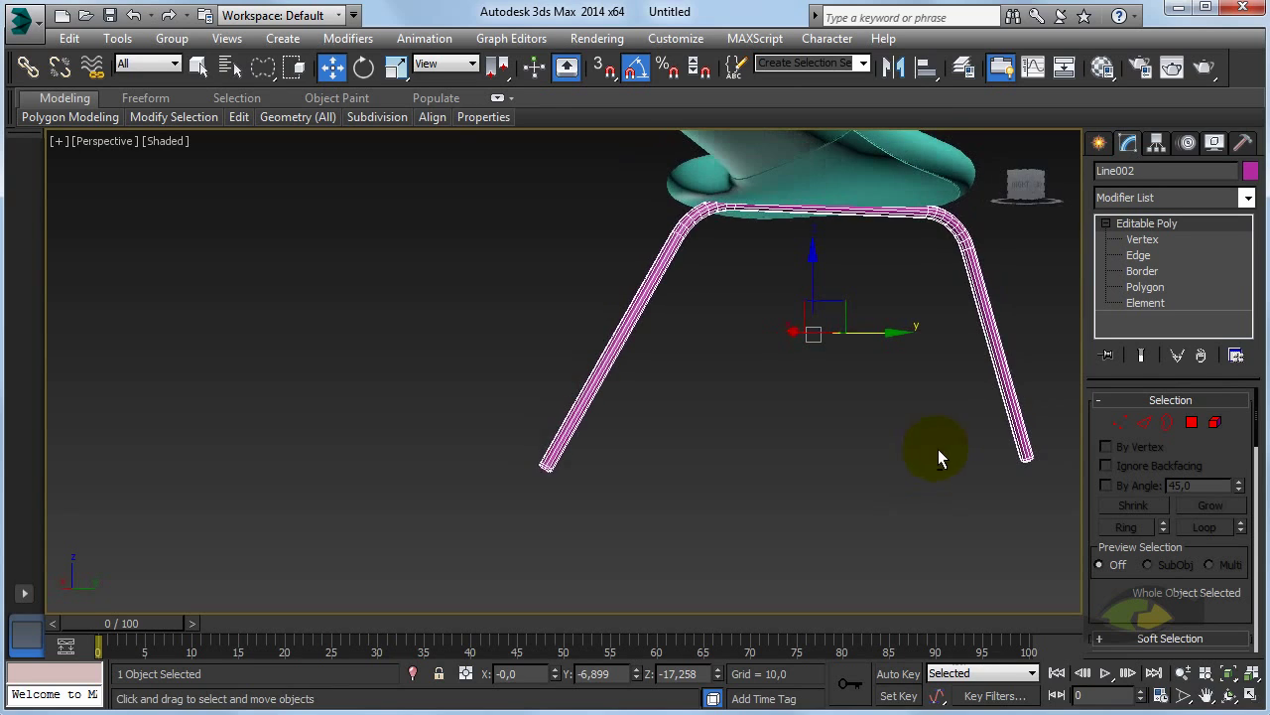
pyautogui.click(546, 471)
pyautogui.scroll(5, 587, 477)
pyautogui.scroll(-4, 566, 476)
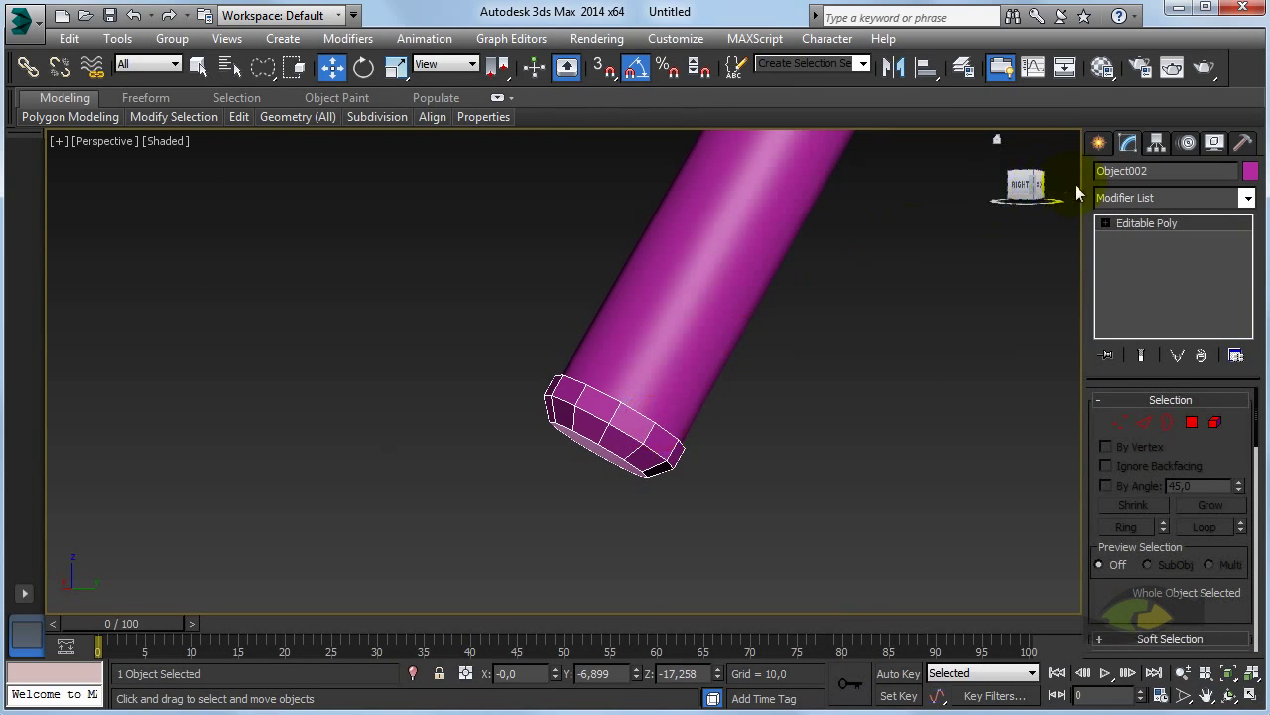
# Step: Centre Object002's pivot on the cap with Affect Pivot Only and Center to Object
pyautogui.click(1156, 143)
pyautogui.click(1167, 270)
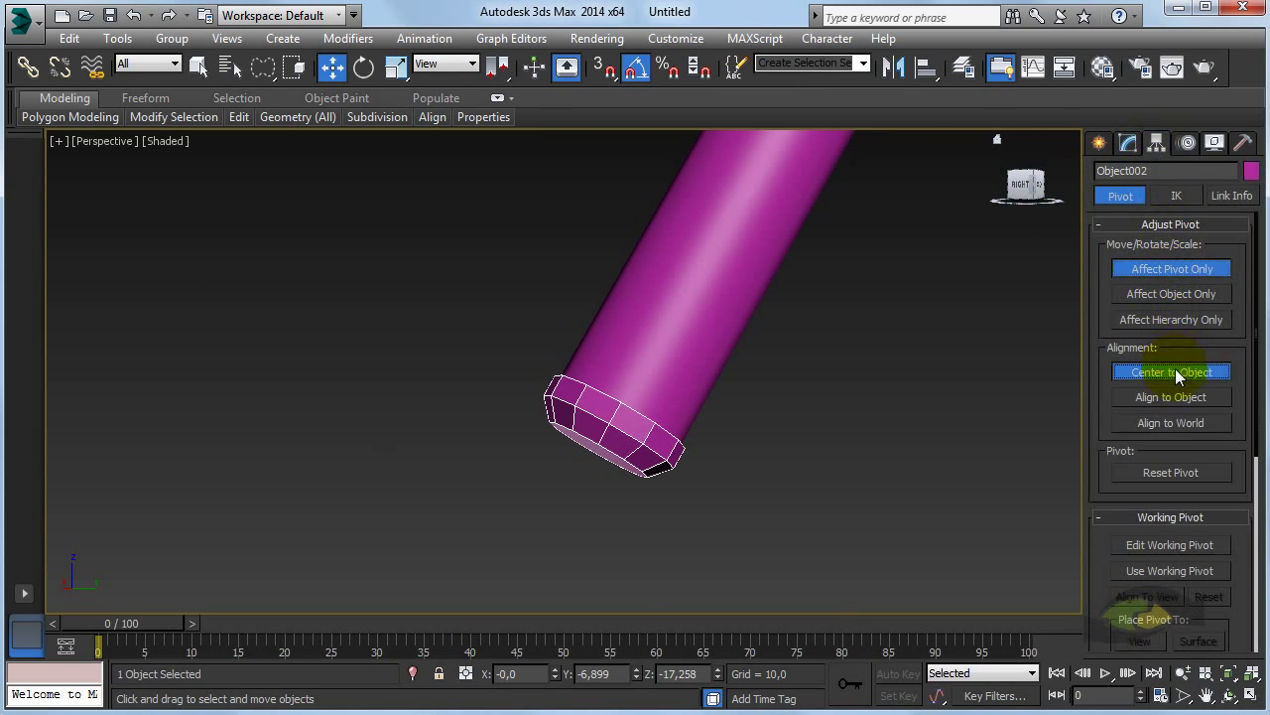
pyautogui.click(1175, 372)
pyautogui.click(1167, 269)
pyautogui.keyDown('alt'); pyautogui.moveTo(774, 343); pyautogui.dragTo(715, 360, button='middle'); pyautogui.keyUp('alt')
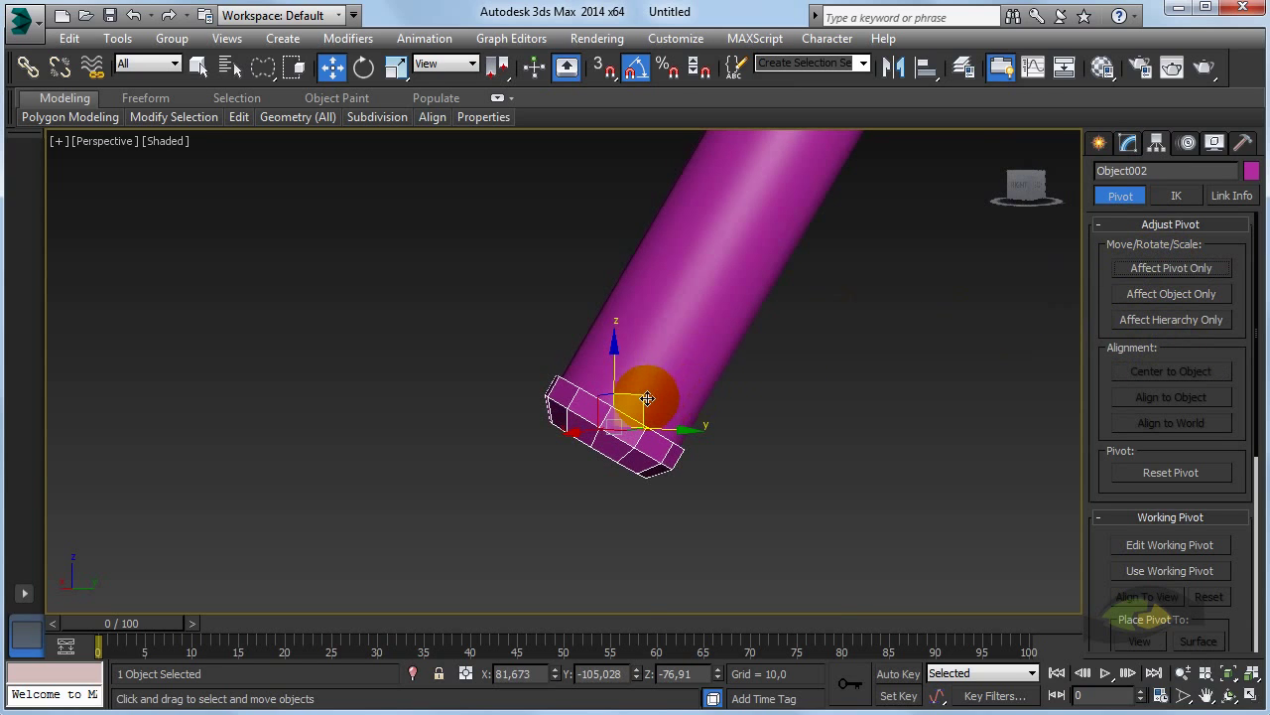
pyautogui.keyDown('alt'); pyautogui.moveTo(757, 417); pyautogui.dragTo(736, 451, button='middle'); pyautogui.keyUp('alt')
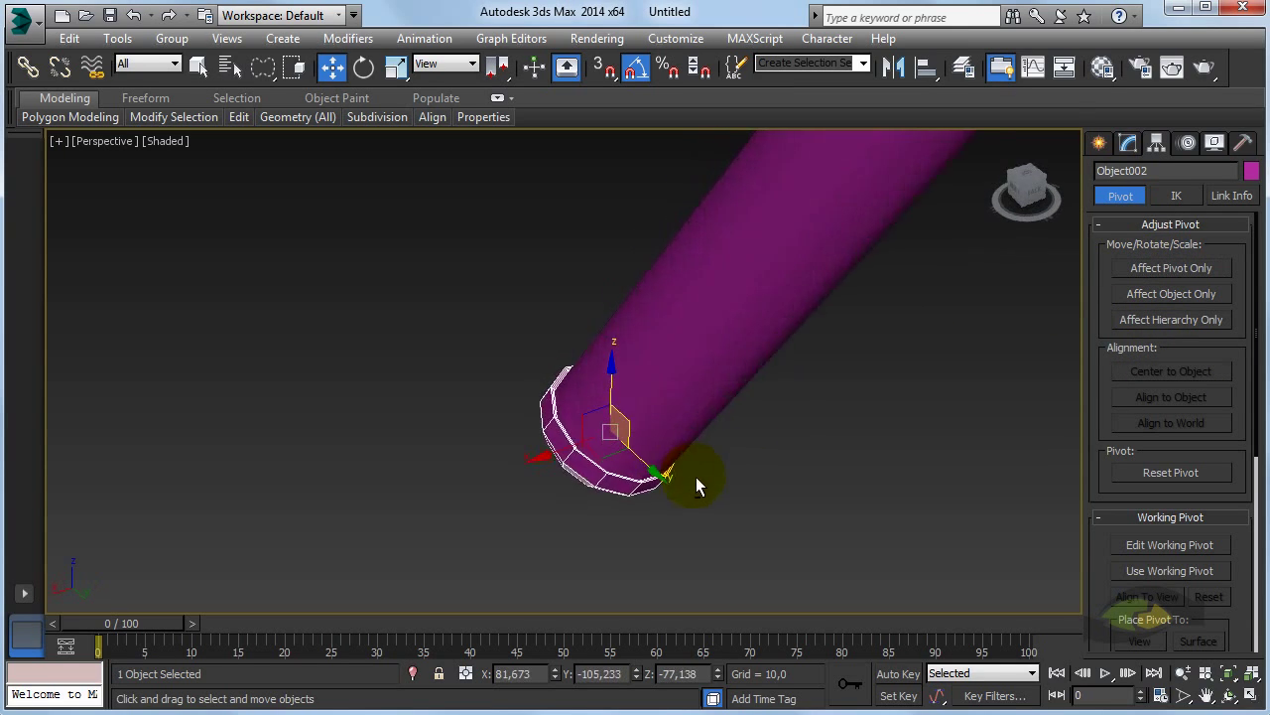
pyautogui.scroll(-5, 736, 451)
pyautogui.moveTo(816, 334)
pyautogui.keyDown('alt'); pyautogui.mouseDown(button='middle')
pyautogui.moveTo(905, 277)
pyautogui.moveTo(821, 405)
pyautogui.mouseUp(button='middle'); pyautogui.keyUp('alt')
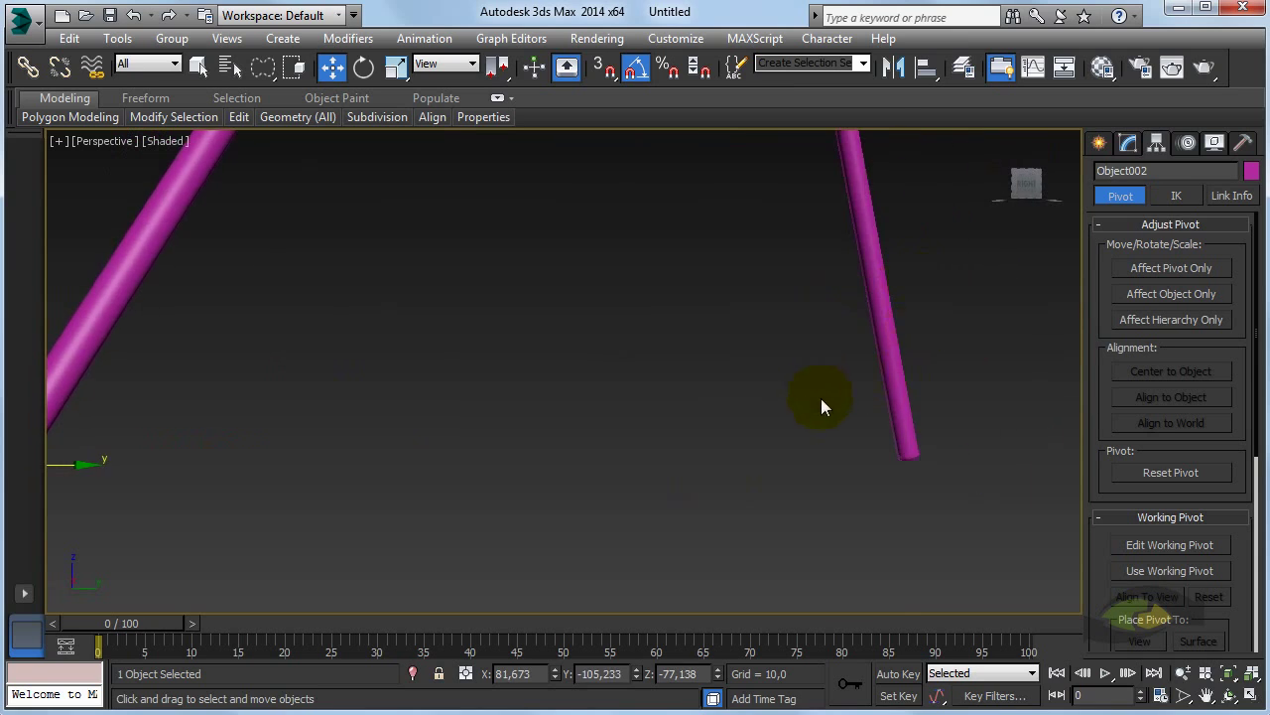
# Step: Select the other cap, Object001, and centre its pivot the same way
pyautogui.hotkey('ctrl', 'a')
pyautogui.click(893, 417)
pyautogui.scroll(10, 976, 436)
pyautogui.scroll(-5, 902, 454)
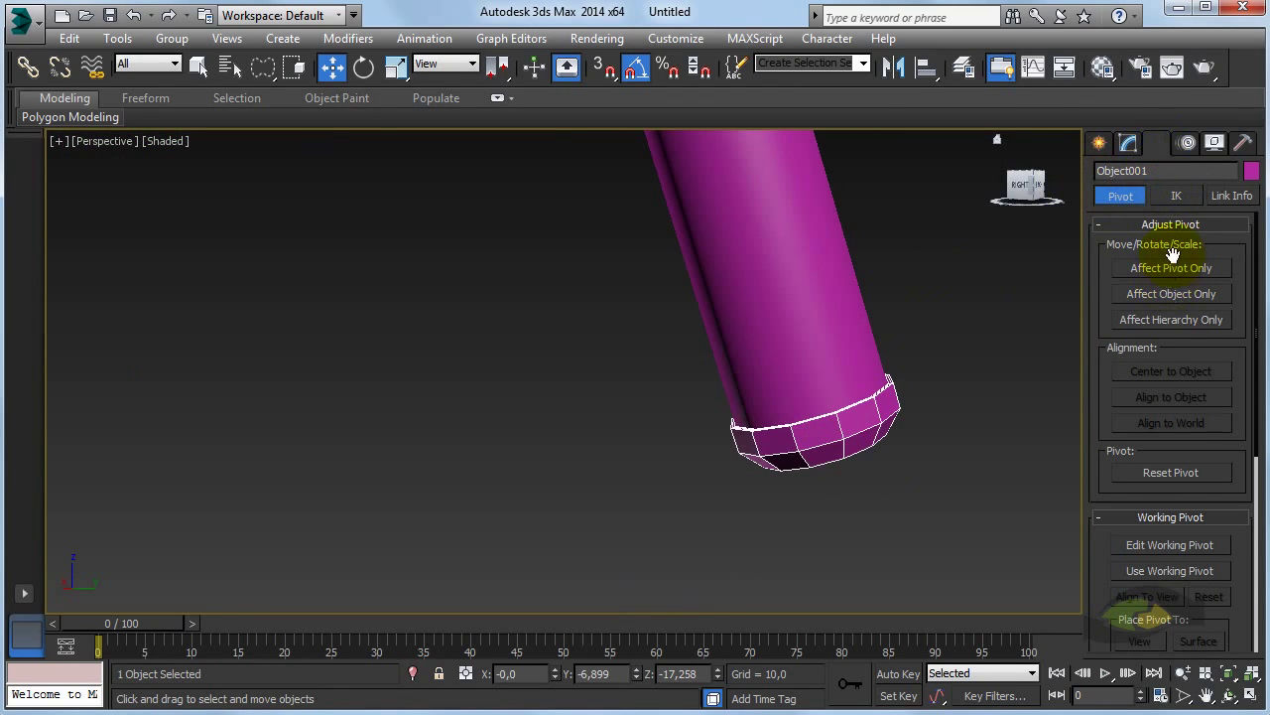
pyautogui.click(1171, 268)
pyautogui.click(1168, 372)
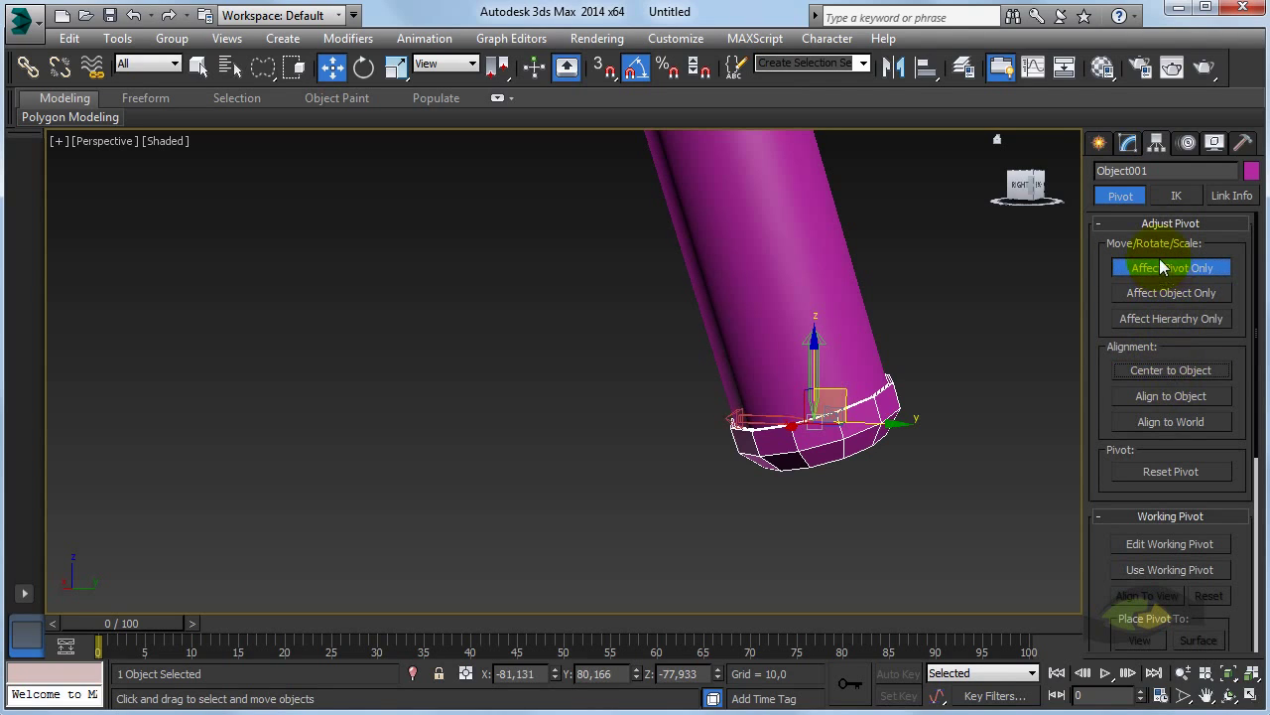
pyautogui.click(1159, 258)
pyautogui.moveTo(865, 354)
pyautogui.keyDown('alt'); pyautogui.mouseDown(button='middle')
pyautogui.moveTo(837, 383)
pyautogui.moveTo(849, 398)
pyautogui.mouseUp(button='middle'); pyautogui.keyUp('alt')
pyautogui.moveTo(849, 398); pyautogui.dragTo(849, 398)
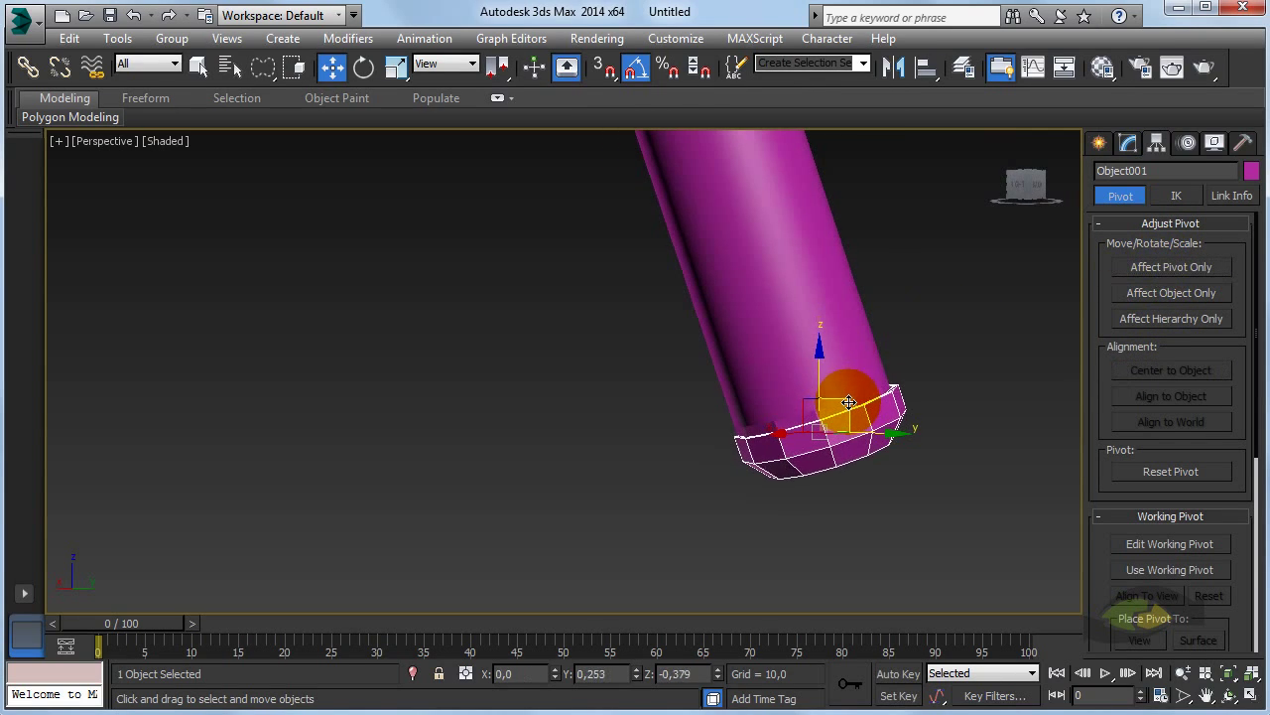
# Step: Clear the selection and zoom out to view the whole chair
pyautogui.click(919, 296)
pyautogui.scroll(-5, 843, 292)
pyautogui.scroll(-3, 675, 261)
pyautogui.moveTo(637, 393)
pyautogui.keyDown('alt'); pyautogui.mouseDown(button='middle')
pyautogui.moveTo(561, 414)
pyautogui.moveTo(581, 406)
pyautogui.mouseUp(button='middle'); pyautogui.keyUp('alt')
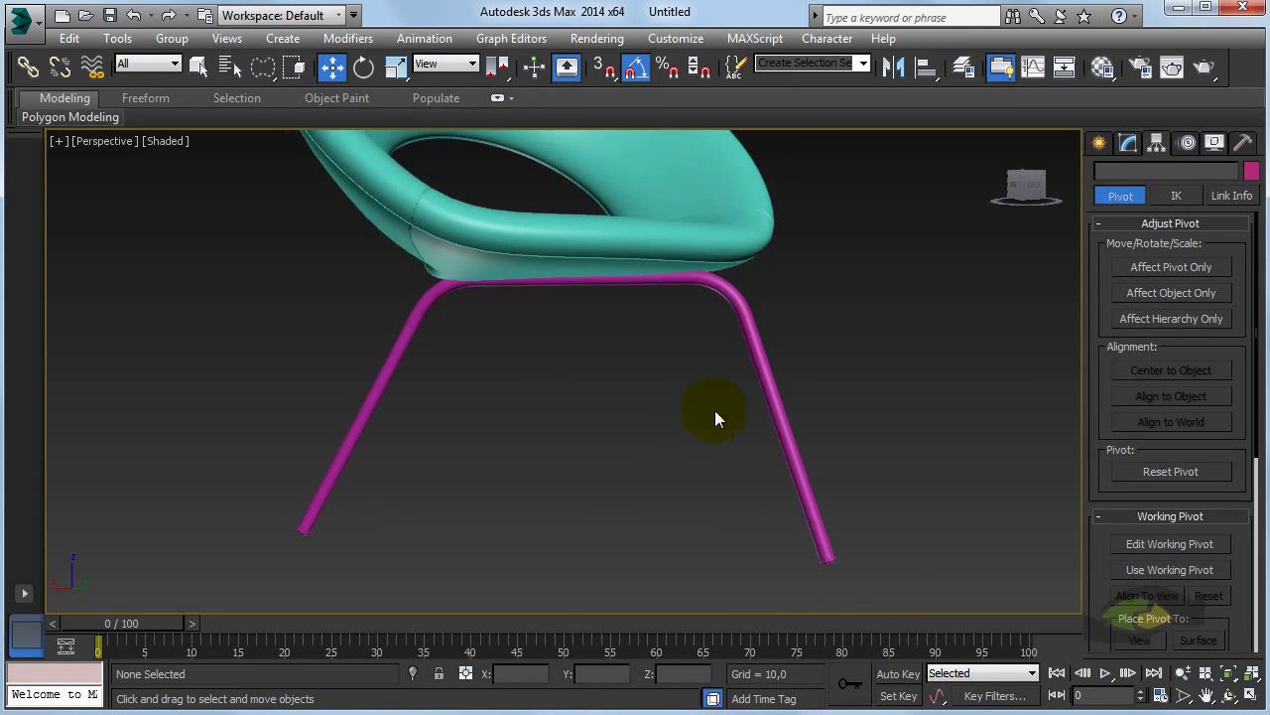
# Step: Select only the bent Line002 leg tube, zooming in on the legs
pyautogui.click(751, 335)
pyautogui.moveTo(752, 334)
pyautogui.keyDown('alt'); pyautogui.mouseDown(button='middle')
pyautogui.moveTo(704, 360)
pyautogui.moveTo(765, 411)
pyautogui.moveTo(777, 398)
pyautogui.mouseUp(button='middle'); pyautogui.keyUp('alt')
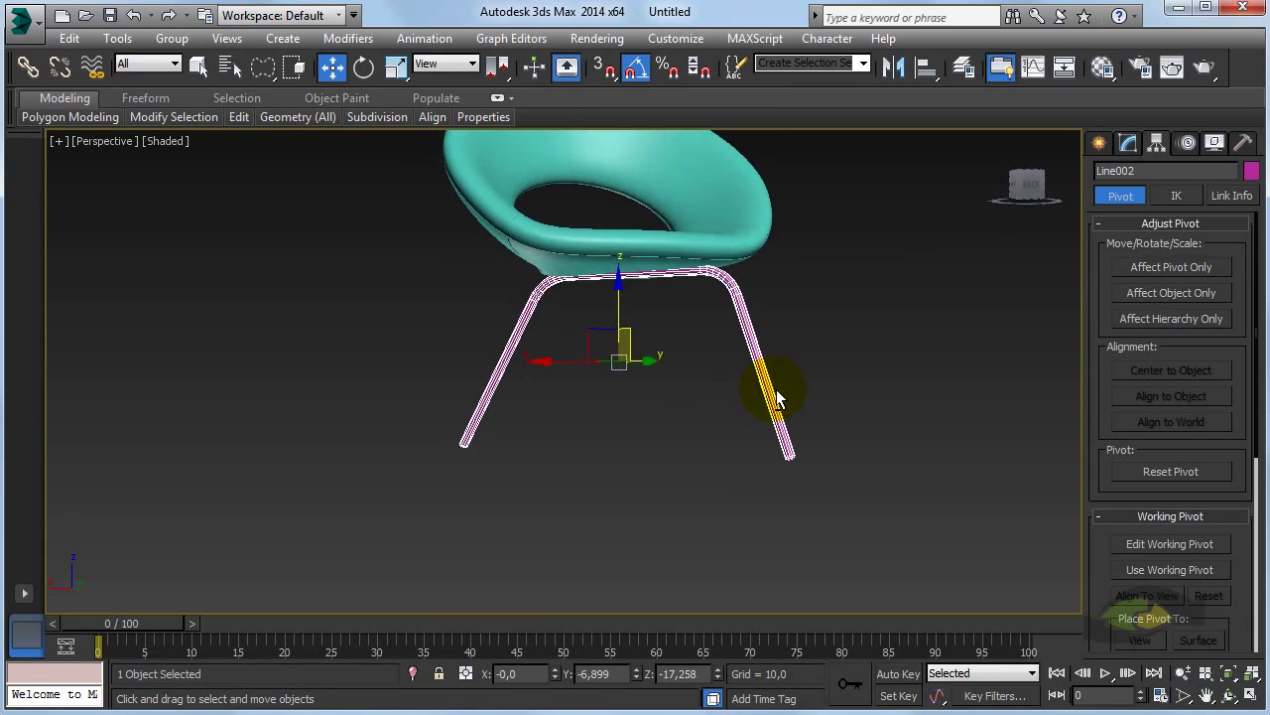
pyautogui.scroll(1, 777, 398)
pyautogui.scroll(3, 751, 416)
pyautogui.scroll(1, 780, 487)
pyautogui.scroll(1, 765, 468)
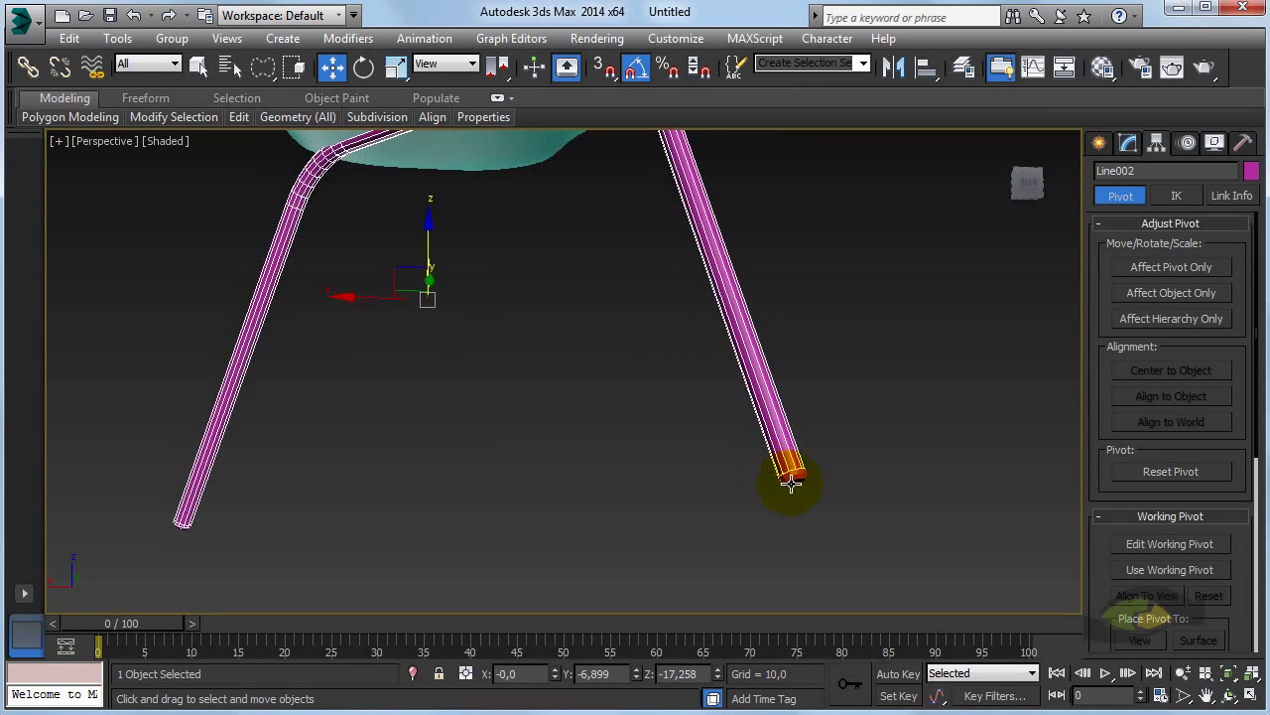
pyautogui.keyDown('ctrl'); pyautogui.click(795, 479); pyautogui.keyUp('ctrl')
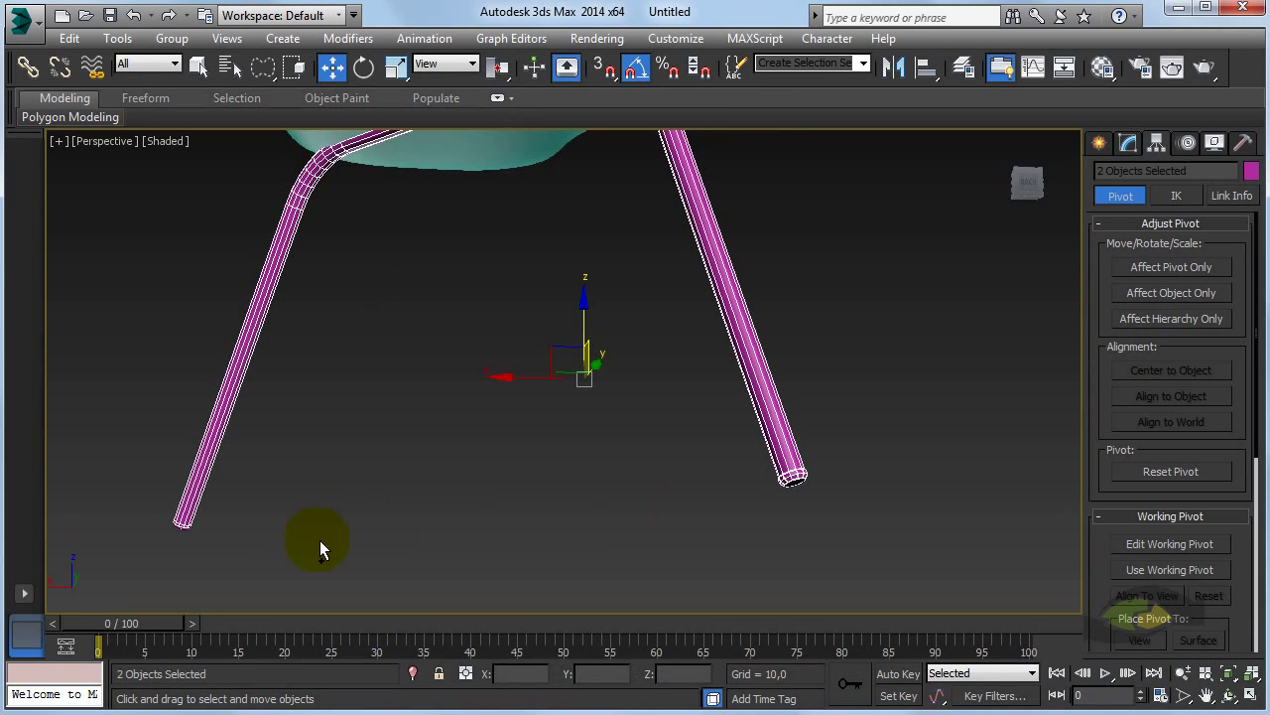
pyautogui.keyDown('alt'); pyautogui.moveTo(277, 507); pyautogui.dragTo(298, 506, button='middle'); pyautogui.keyUp('alt')
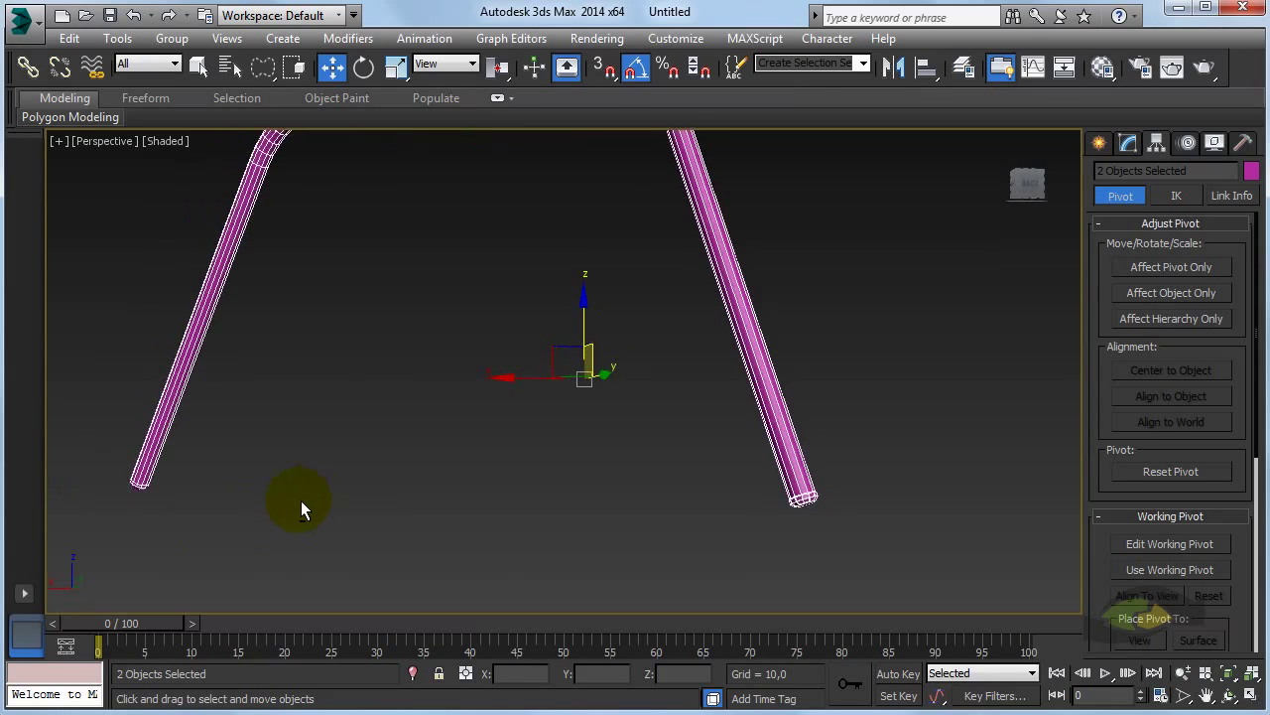
pyautogui.click(771, 390)
# Step: Attach the leg-end cap to Line002 using Edit Geometry Attach
pyautogui.click(1132, 145)
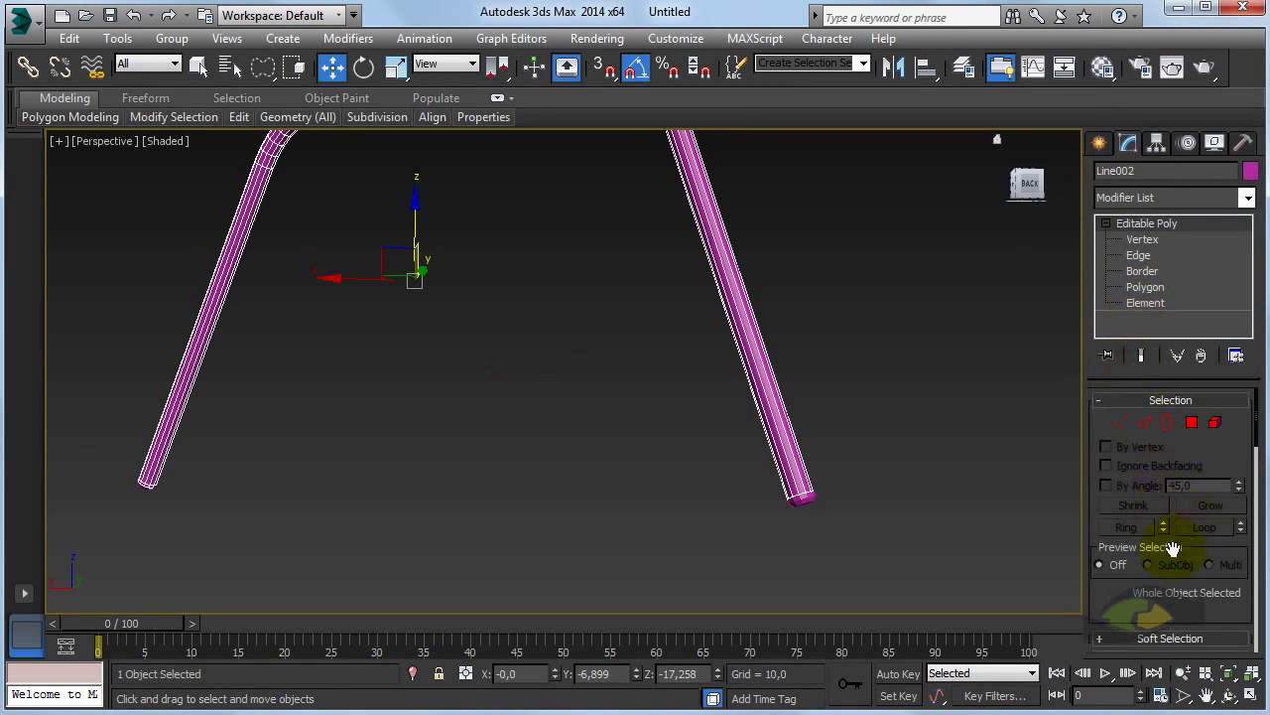
pyautogui.moveTo(1173, 546); pyautogui.dragTo(1138, 356)
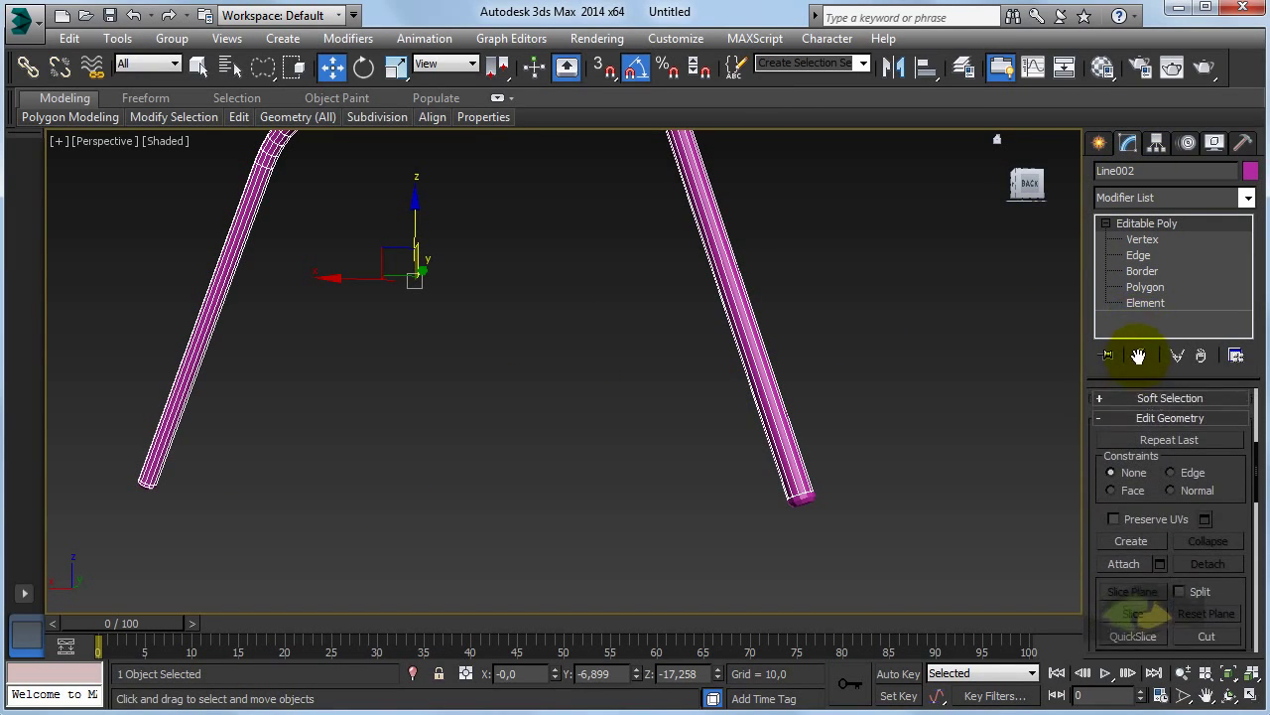
pyautogui.click(1124, 559)
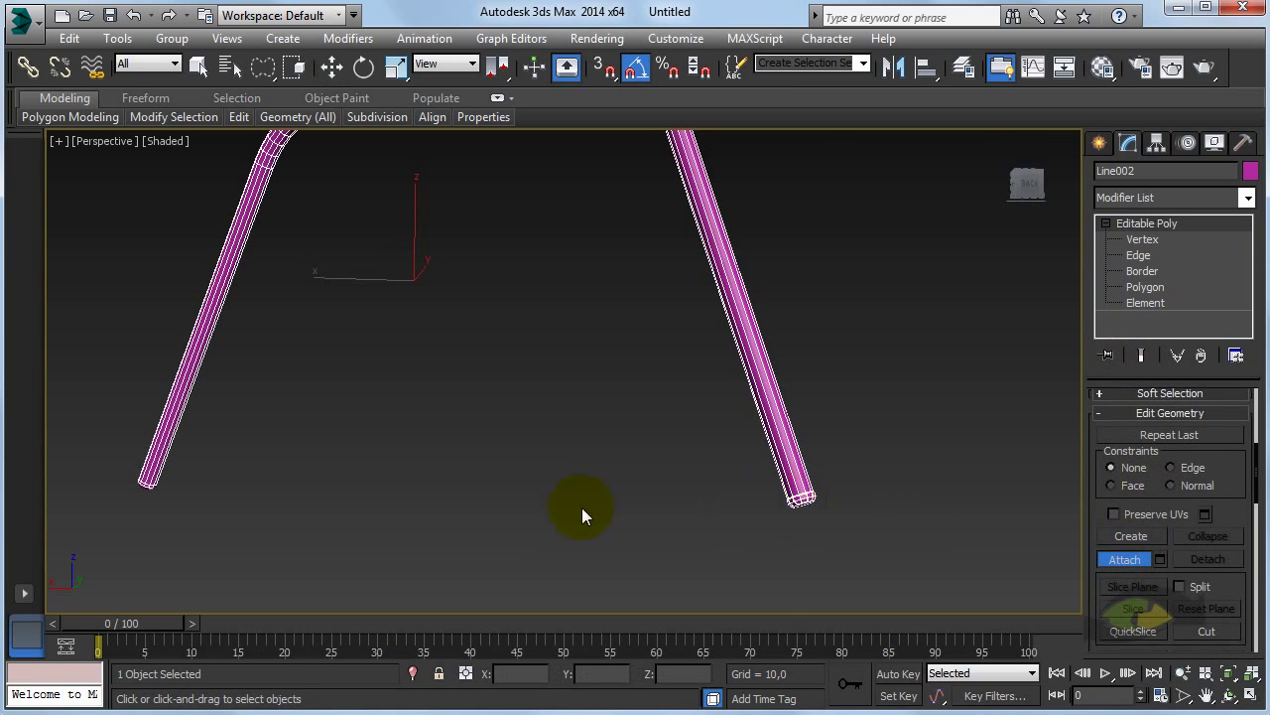
pyautogui.click(148, 484)
pyautogui.scroll(-5, 312, 451)
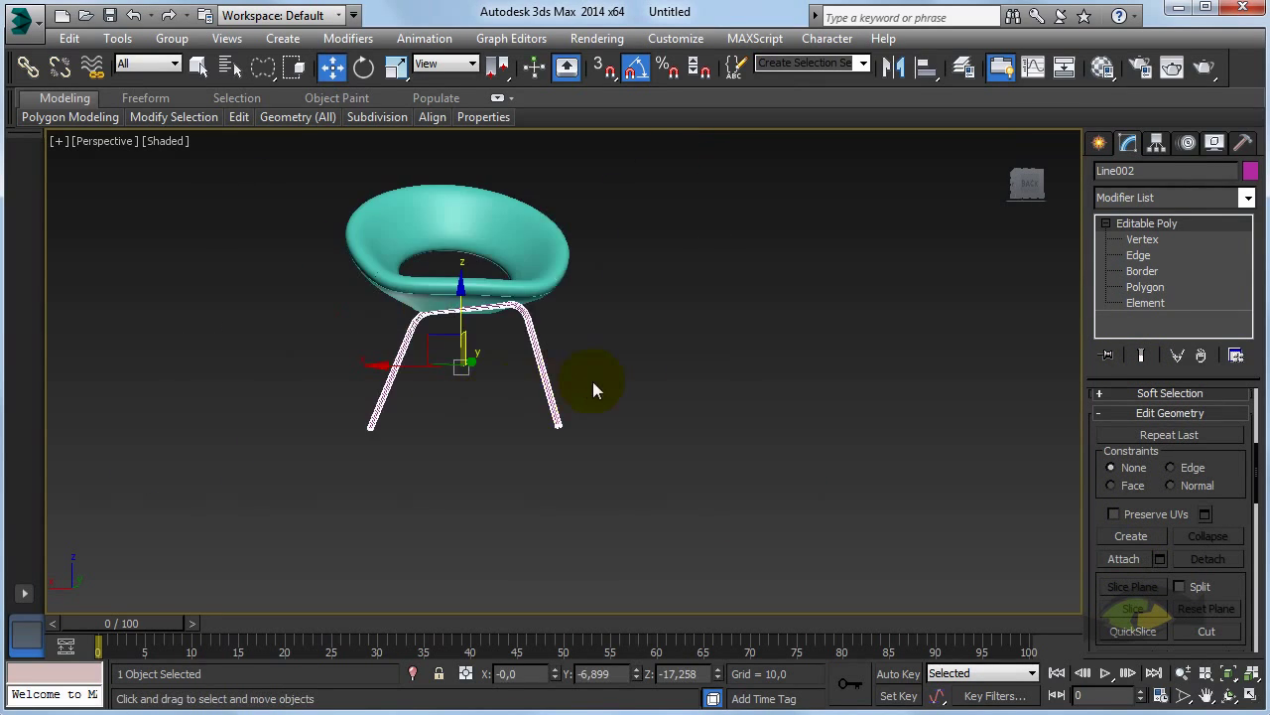
pyautogui.scroll(3, 593, 381)
pyautogui.moveTo(573, 404)
pyautogui.mouseDown(button='middle')
pyautogui.moveTo(559, 404)
pyautogui.moveTo(587, 414)
pyautogui.mouseUp(button='middle')
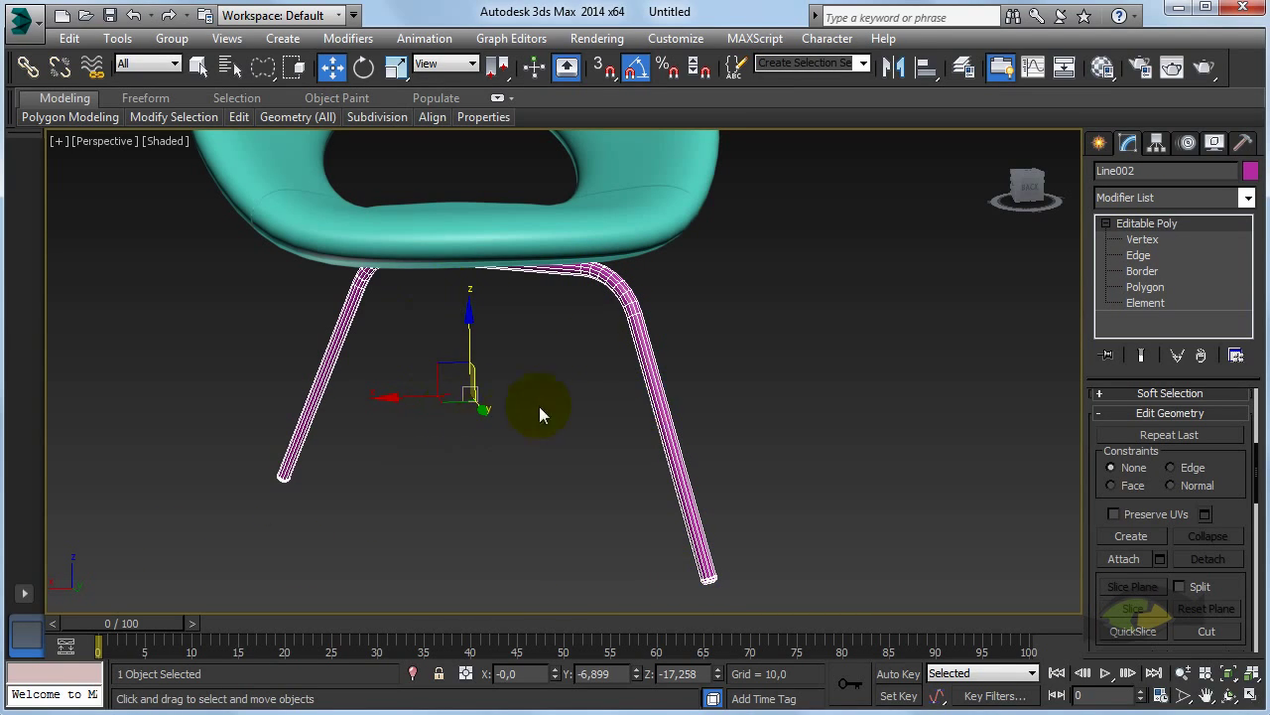
# Step: Mirror the Line002 leg as a Copy to create Line003, then select the seat
pyautogui.click(893, 67)
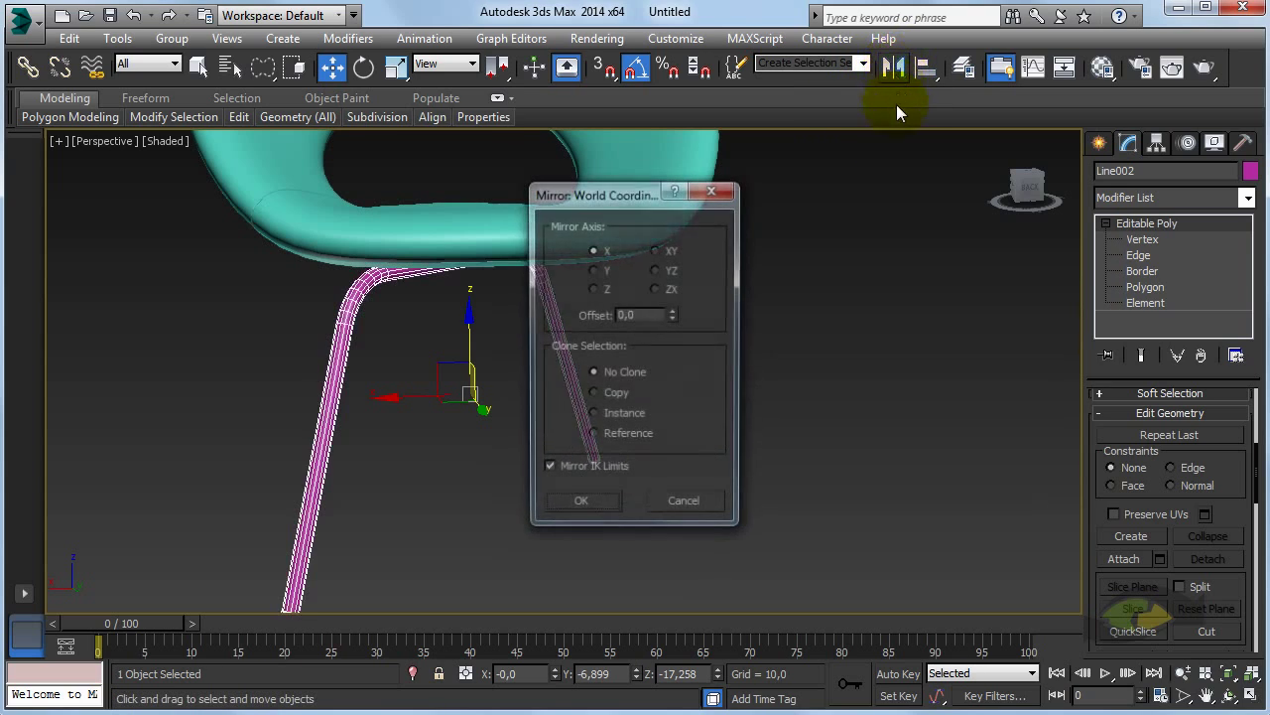
pyautogui.click(596, 395)
pyautogui.click(594, 504)
pyautogui.moveTo(684, 346)
pyautogui.keyDown('alt'); pyautogui.mouseDown(button='middle')
pyautogui.moveTo(632, 347)
pyautogui.moveTo(804, 401)
pyautogui.moveTo(888, 349)
pyautogui.moveTo(819, 403)
pyautogui.moveTo(922, 360)
pyautogui.mouseUp(button='middle'); pyautogui.keyUp('alt')
pyautogui.scroll(4, 803, 392)
pyautogui.scroll(3, 588, 387)
pyautogui.scroll(-3, 588, 386)
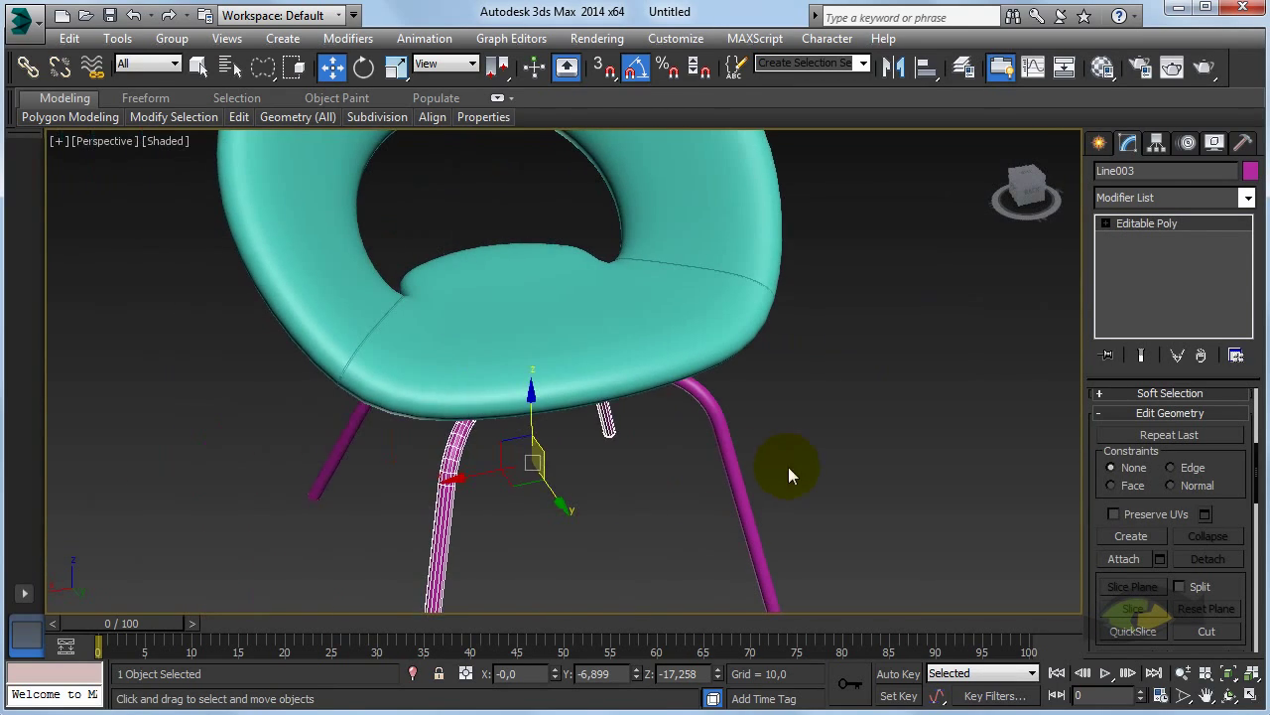
pyautogui.click(575, 334)
pyautogui.moveTo(576, 334)
pyautogui.keyDown('alt'); pyautogui.mouseDown(button='middle')
pyautogui.moveTo(718, 377)
pyautogui.moveTo(873, 348)
pyautogui.mouseUp(button='middle'); pyautogui.keyUp('alt')
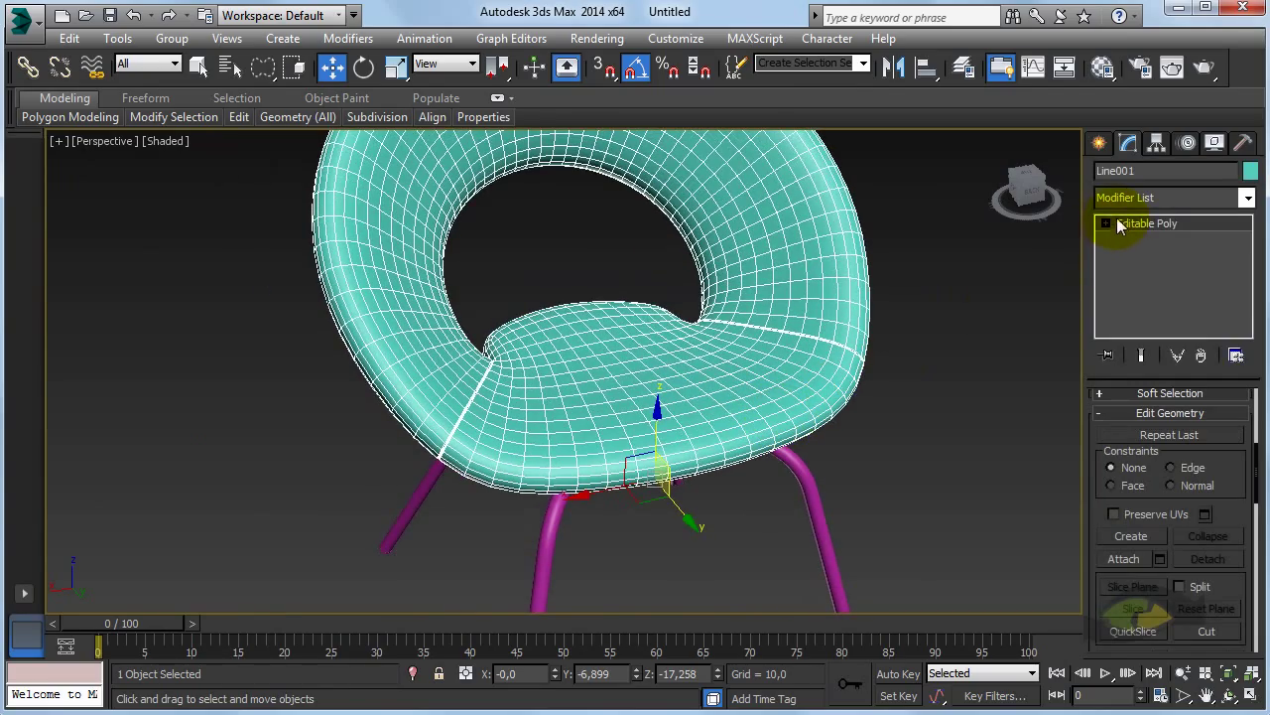
# Step: Enable Soft Selection on the seat polygons with falloff about 15 and raise them on Z
pyautogui.click(1145, 287)
pyautogui.moveTo(635, 377)
pyautogui.keyDown('alt'); pyautogui.mouseDown(button='middle')
pyautogui.moveTo(661, 397)
pyautogui.moveTo(660, 464)
pyautogui.moveTo(847, 480)
pyautogui.mouseUp(button='middle'); pyautogui.keyUp('alt')
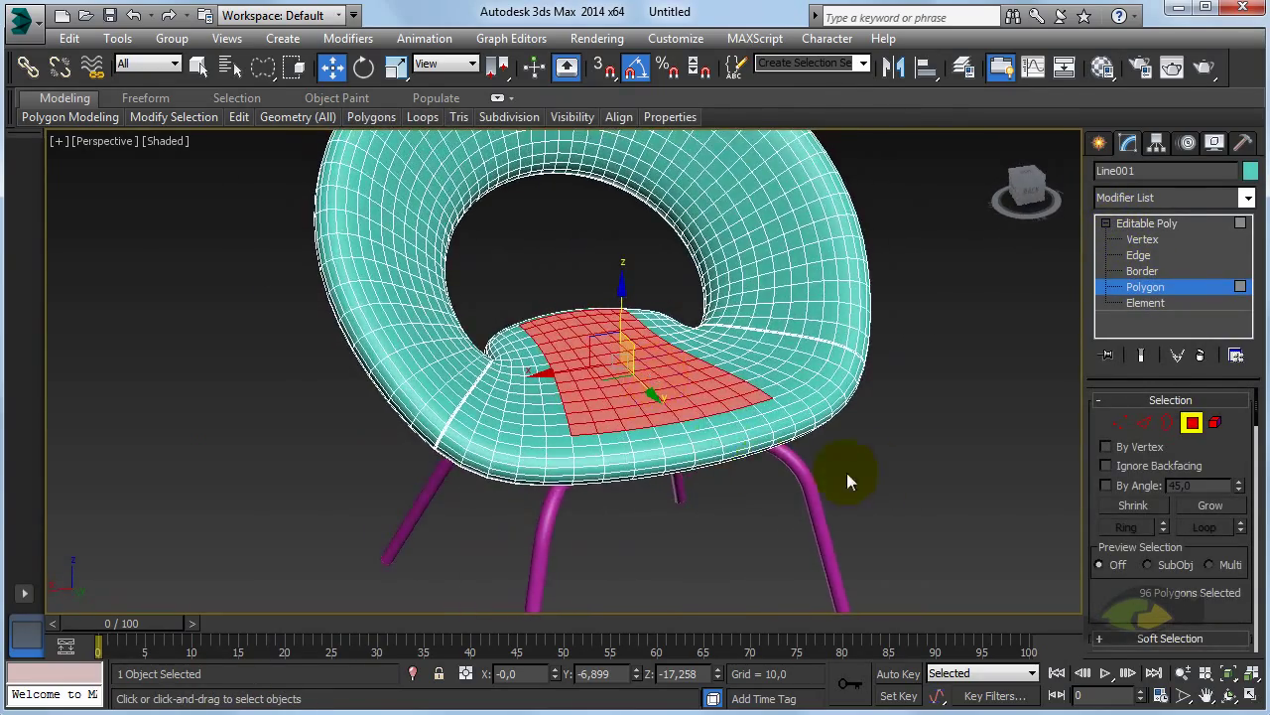
pyautogui.moveTo(1124, 597)
pyautogui.mouseDown()
pyautogui.moveTo(1128, 420)
pyautogui.moveTo(1125, 437)
pyautogui.mouseUp()
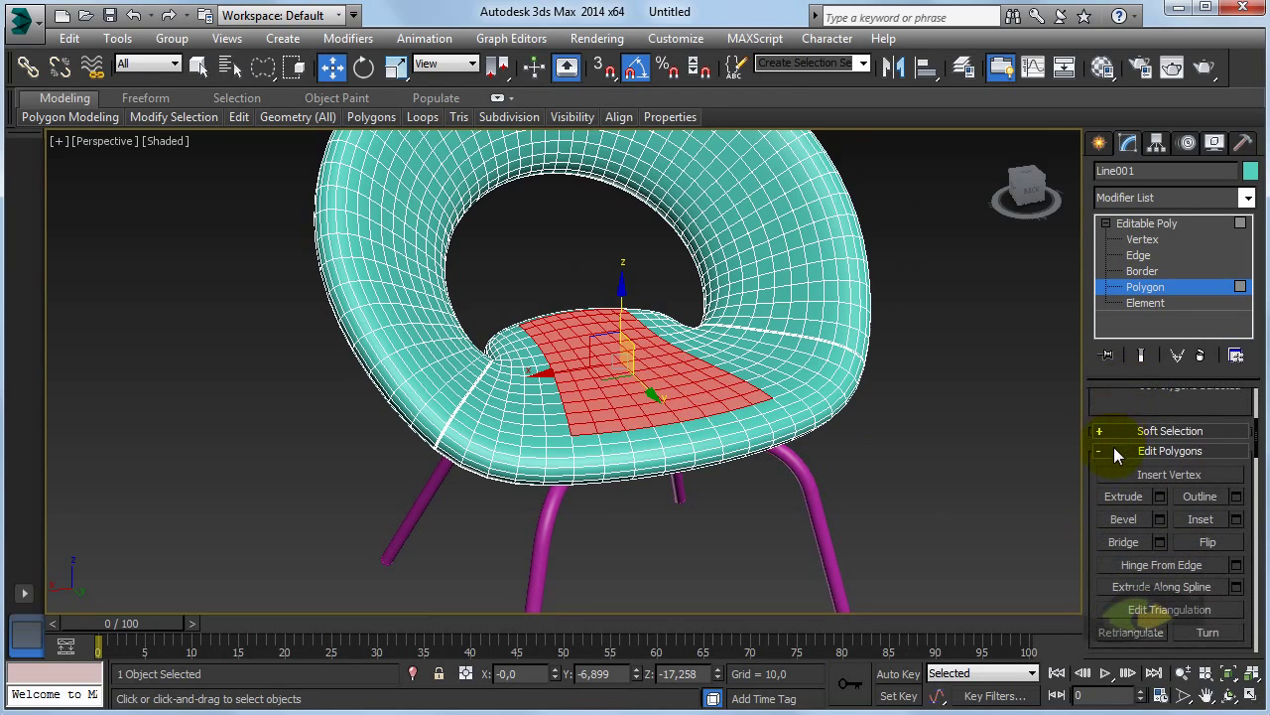
pyautogui.click(1101, 432)
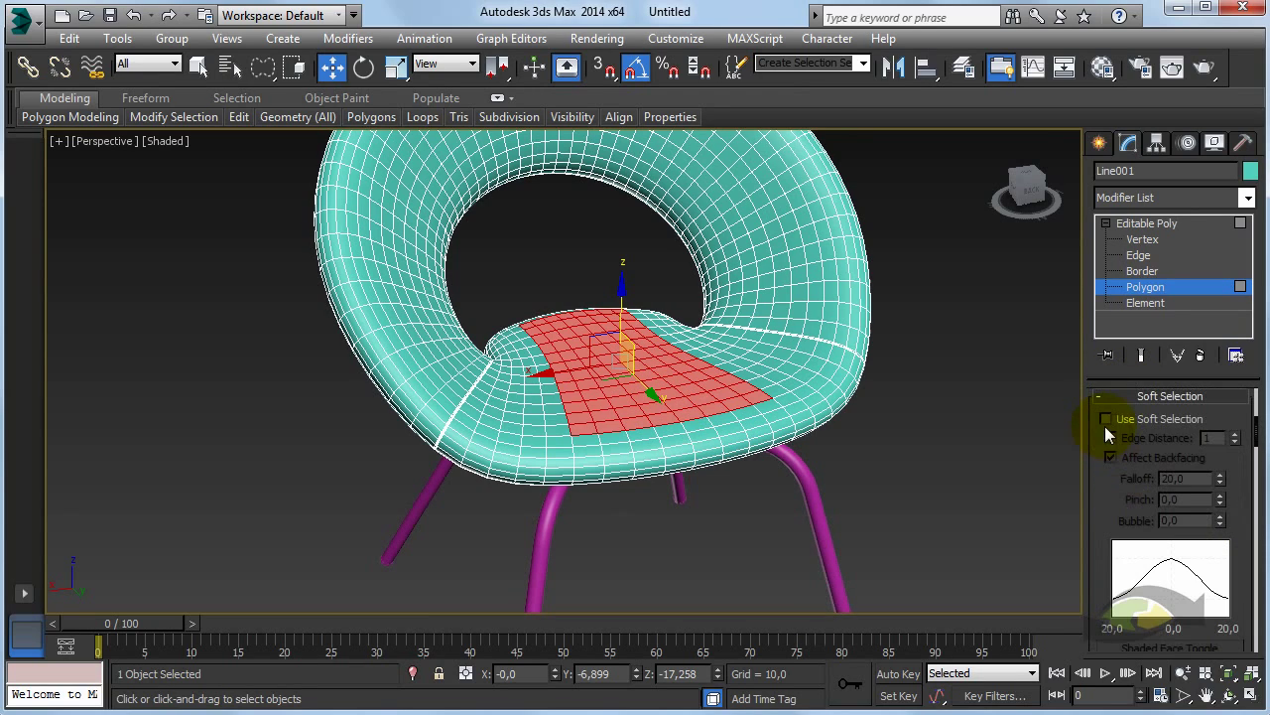
pyautogui.click(1105, 420)
pyautogui.moveTo(1221, 482)
pyautogui.mouseDown()
pyautogui.moveTo(1218, 510)
pyautogui.moveTo(964, 418)
pyautogui.mouseUp()
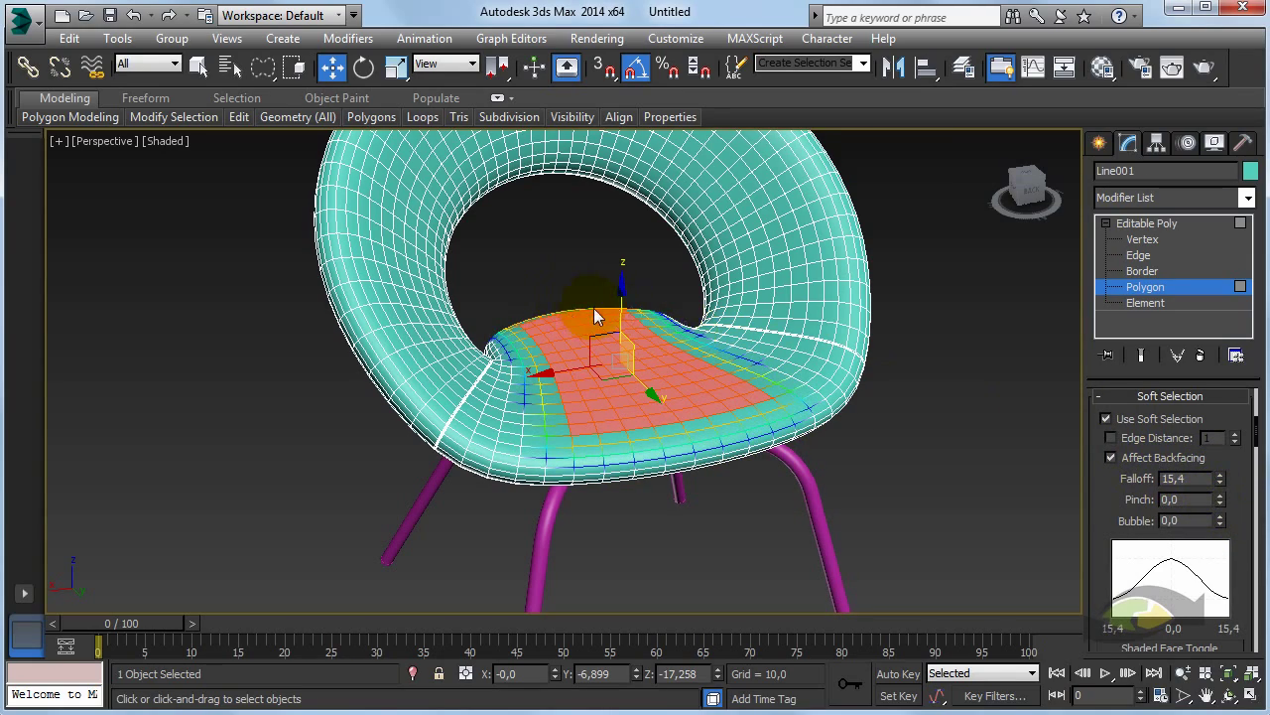
pyautogui.moveTo(622, 304); pyautogui.dragTo(625, 298)
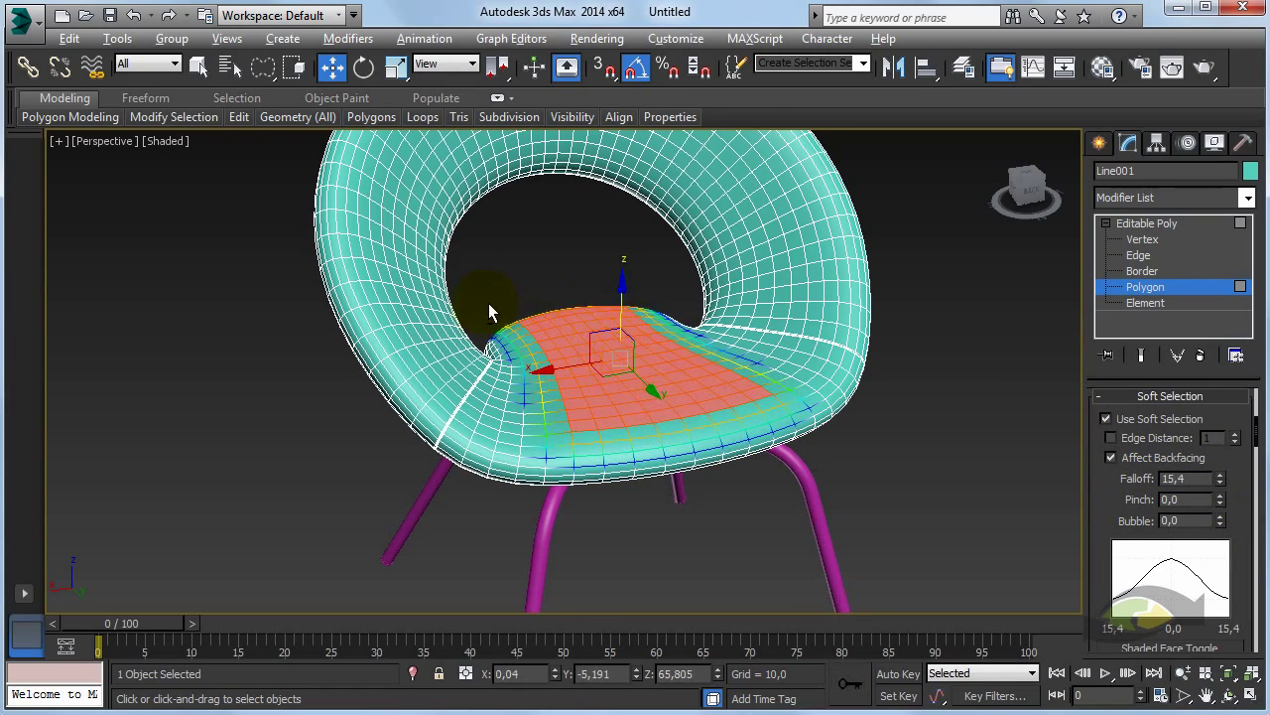
# Step: Refine the ring polygon selection while inspecting, then return to Editable Poly top level
pyautogui.moveTo(488, 302)
pyautogui.keyDown('alt'); pyautogui.mouseDown(button='middle')
pyautogui.moveTo(616, 340)
pyautogui.moveTo(433, 296)
pyautogui.mouseUp(button='middle'); pyautogui.keyUp('alt')
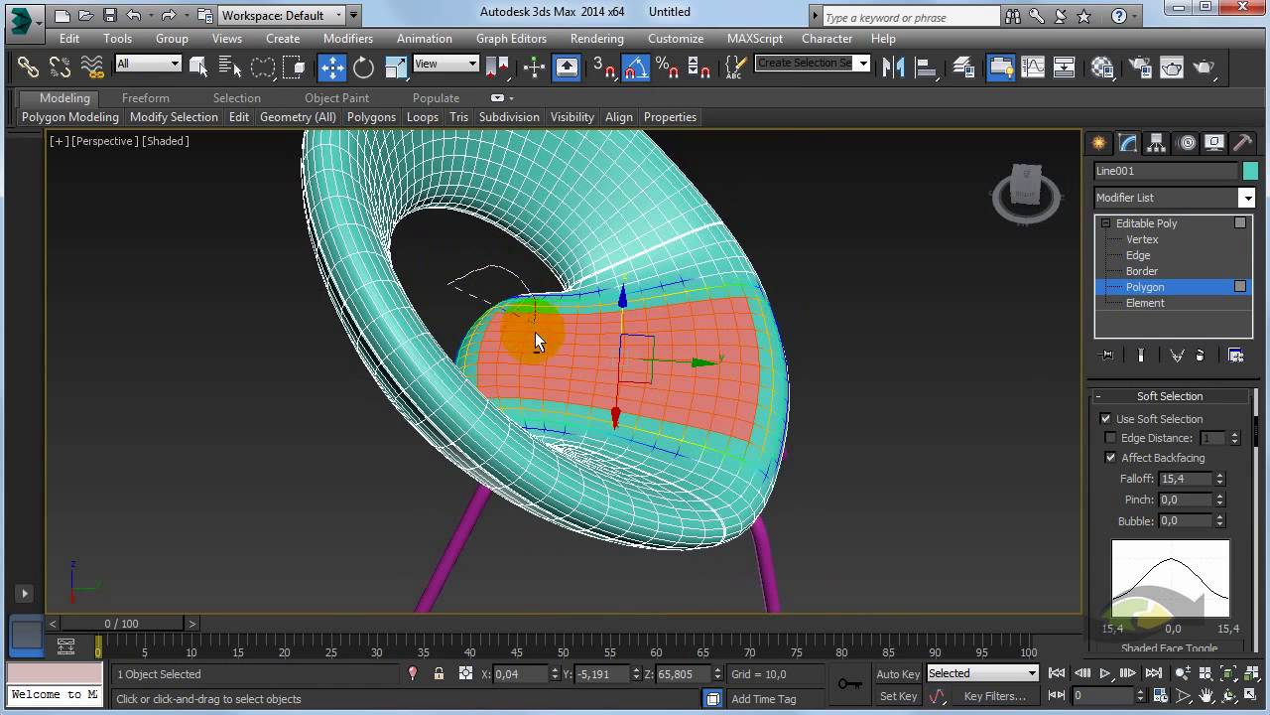
pyautogui.moveTo(453, 440)
pyautogui.keyDown('alt'); pyautogui.mouseDown(button='middle')
pyautogui.moveTo(524, 440)
pyautogui.moveTo(672, 284)
pyautogui.mouseUp(button='middle'); pyautogui.keyUp('alt')
pyautogui.moveTo(672, 284); pyautogui.dragTo(661, 290)
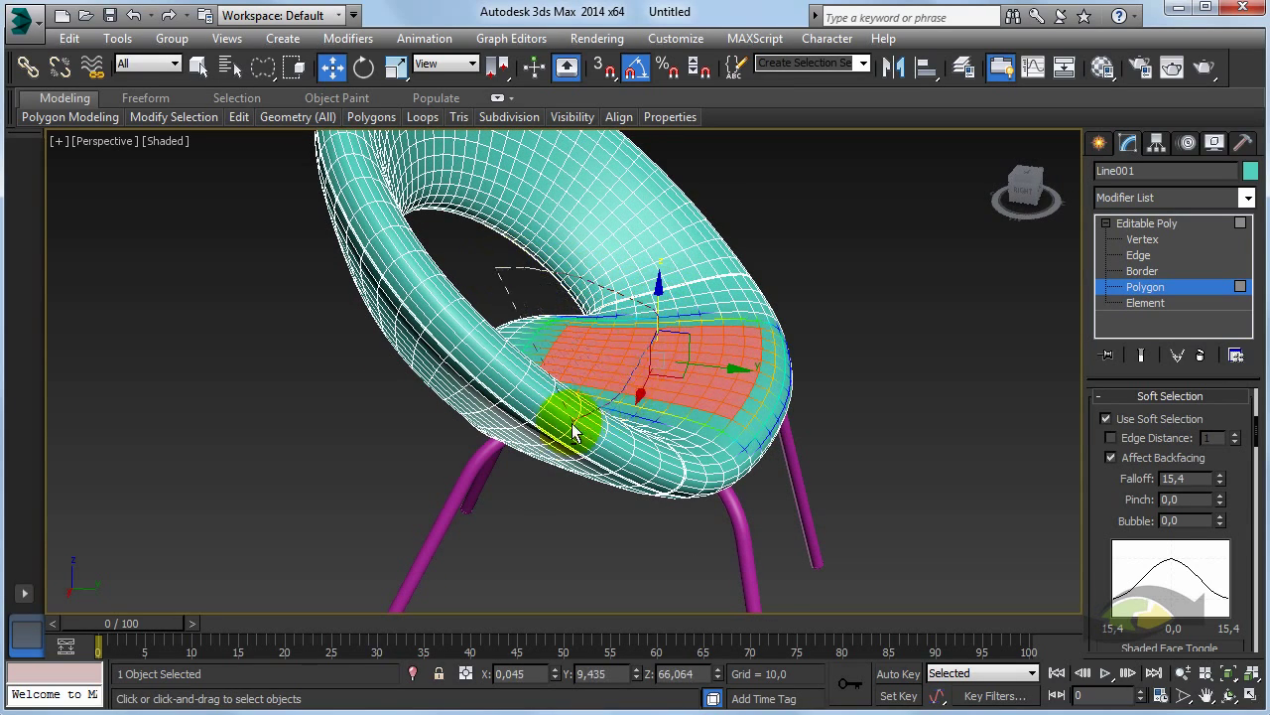
pyautogui.moveTo(573, 428)
pyautogui.mouseDown()
pyautogui.moveTo(681, 298)
pyautogui.moveTo(605, 377)
pyautogui.moveTo(655, 425)
pyautogui.mouseUp()
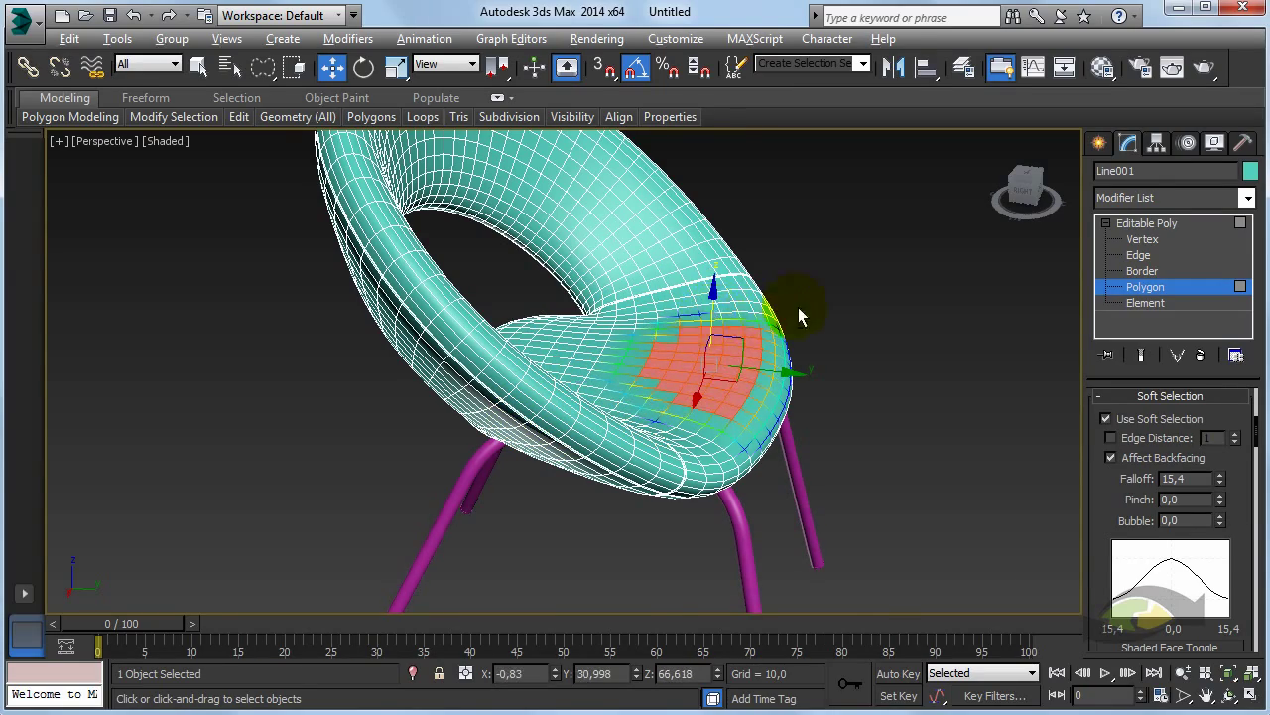
pyautogui.moveTo(788, 311)
pyautogui.keyDown('alt'); pyautogui.mouseDown(button='middle')
pyautogui.moveTo(760, 295)
pyautogui.moveTo(487, 360)
pyautogui.moveTo(535, 320)
pyautogui.mouseUp(button='middle'); pyautogui.keyUp('alt')
pyautogui.click(536, 320)
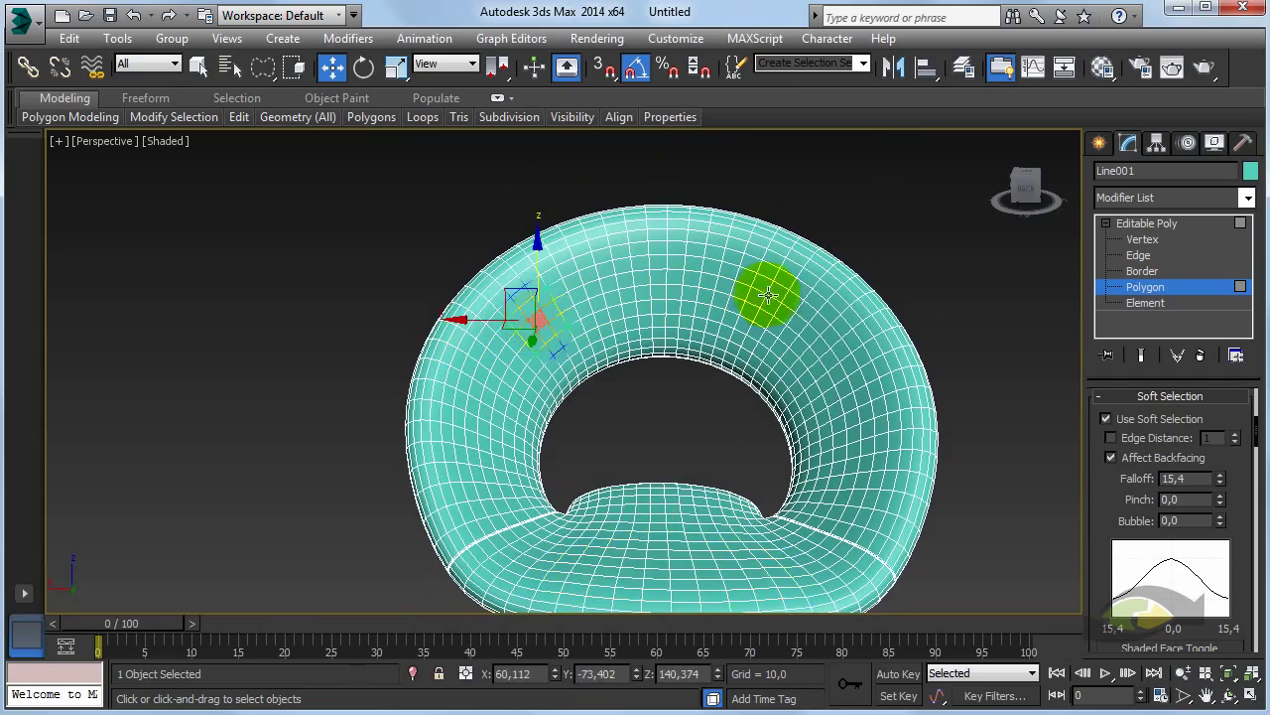
pyautogui.click(783, 318)
pyautogui.moveTo(783, 318)
pyautogui.keyDown('alt'); pyautogui.mouseDown(button='middle')
pyautogui.moveTo(816, 357)
pyautogui.moveTo(476, 249)
pyautogui.moveTo(1029, 241)
pyautogui.mouseUp(button='middle'); pyautogui.keyUp('alt')
pyautogui.click(1166, 226)
pyautogui.hotkey('shift', 'z')
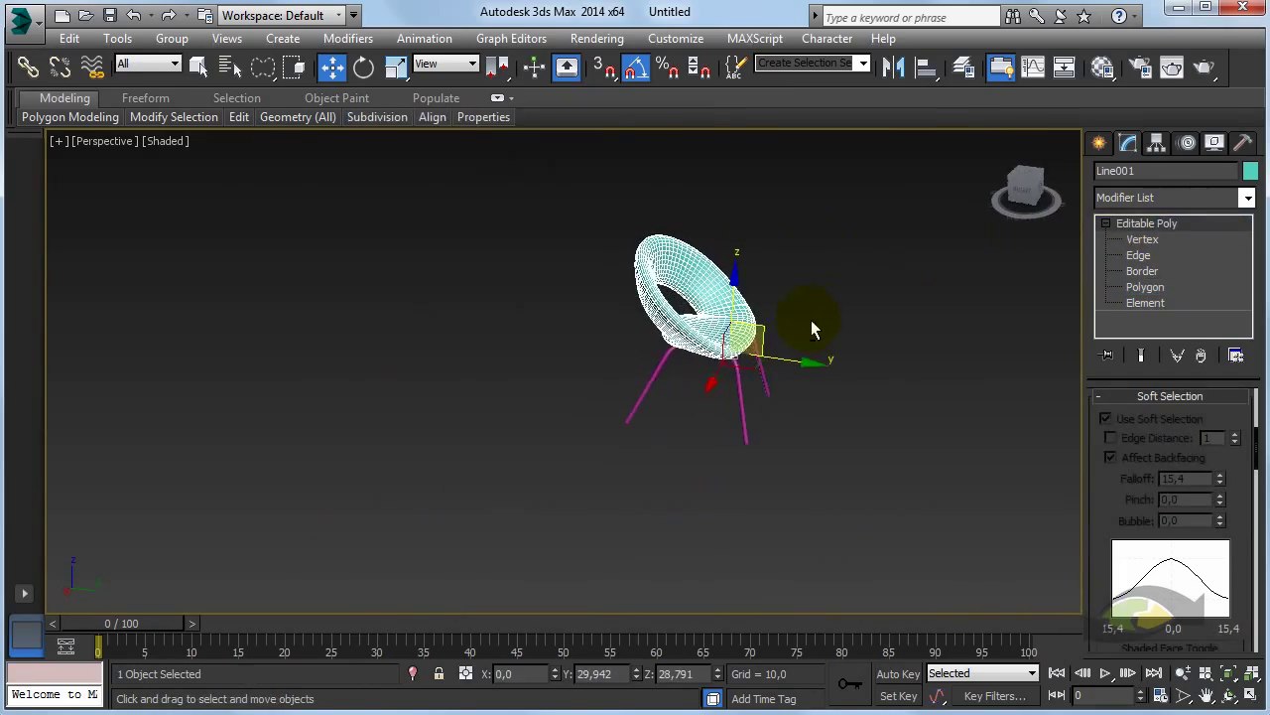
# Step: Give the selected seat and legs a grey object colour and check them in the Material Editor
pyautogui.moveTo(520, 444); pyautogui.dragTo(506, 422)
pyautogui.click(1250, 171)
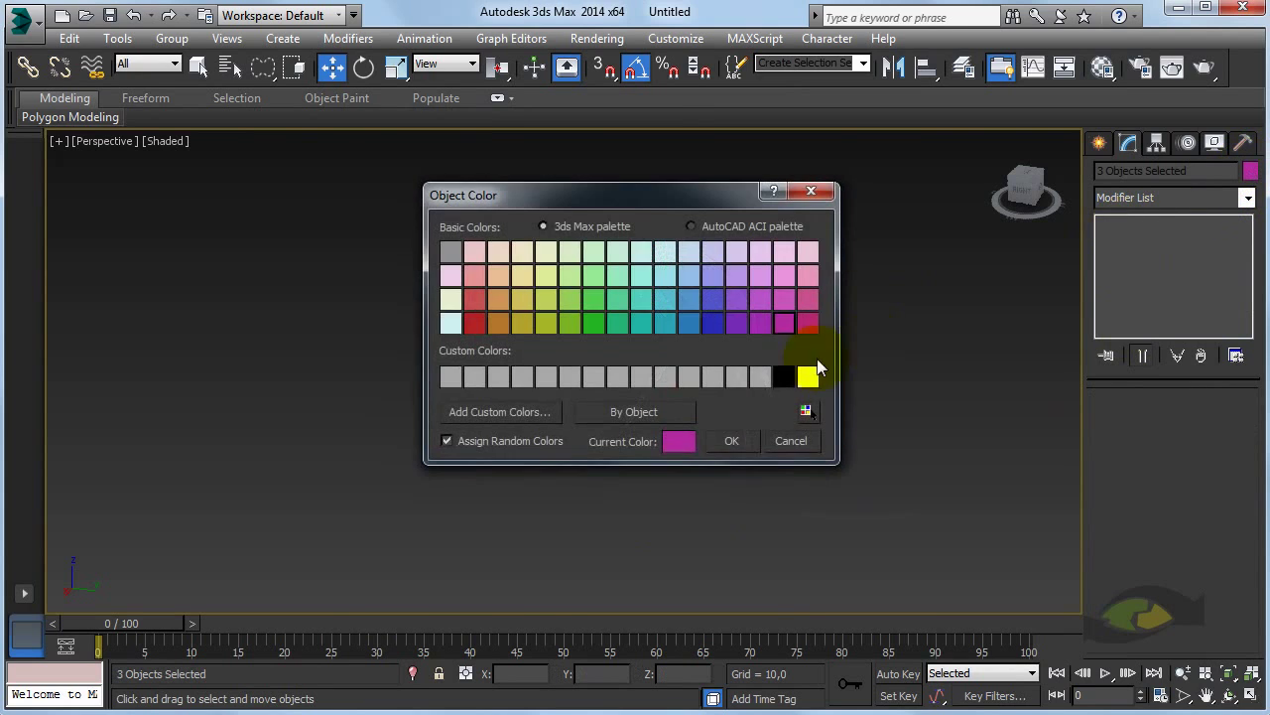
pyautogui.click(742, 443)
pyautogui.scroll(5, 860, 297)
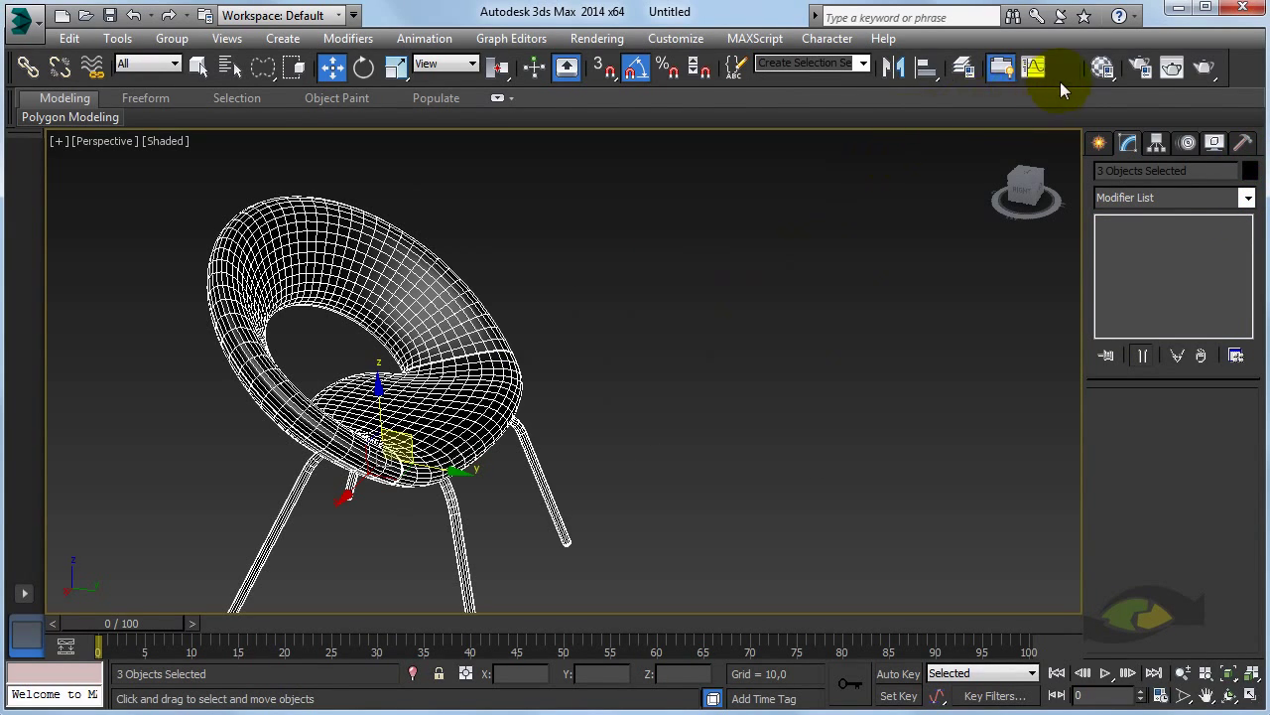
pyautogui.click(1100, 76)
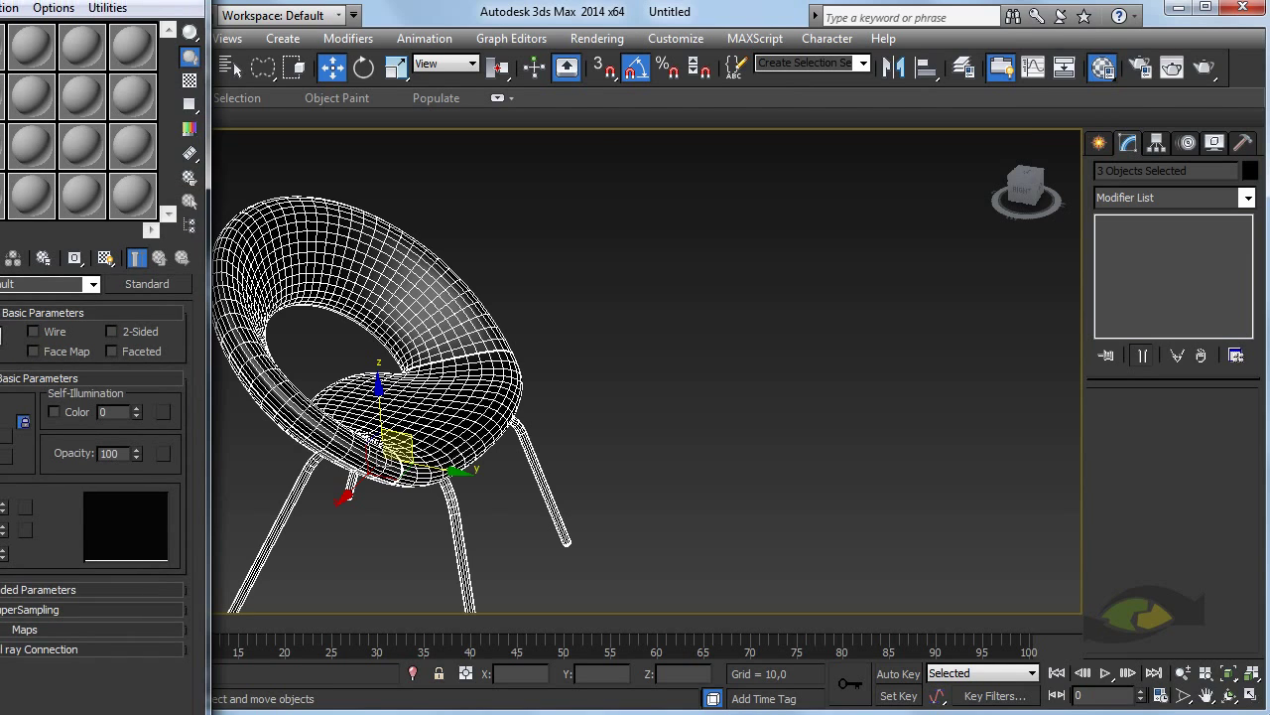
pyautogui.moveTo(119, 3); pyautogui.dragTo(531, 52)
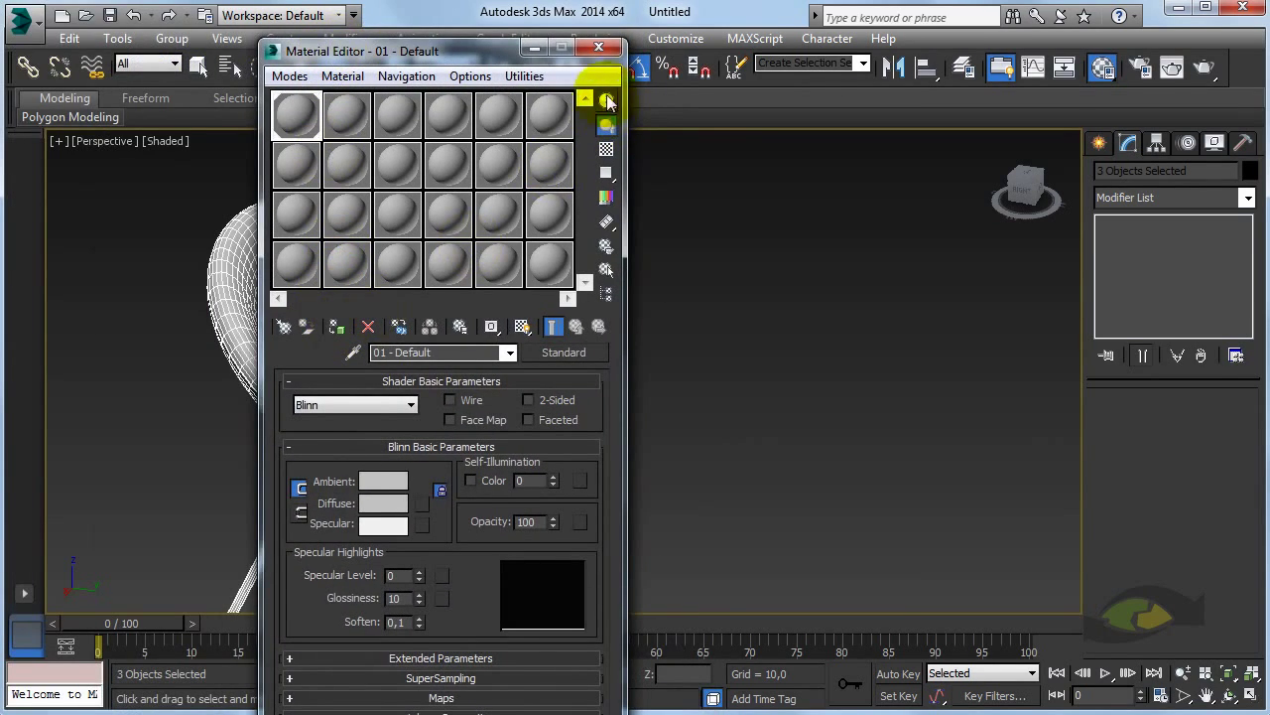
pyautogui.click(598, 46)
# Step: Deselect everything and switch the viewport to Shaded + Edged Faces with F4
pyautogui.click(708, 299)
pyautogui.keyDown('alt'); pyautogui.moveTo(731, 352); pyautogui.dragTo(726, 388, button='middle'); pyautogui.keyUp('alt')
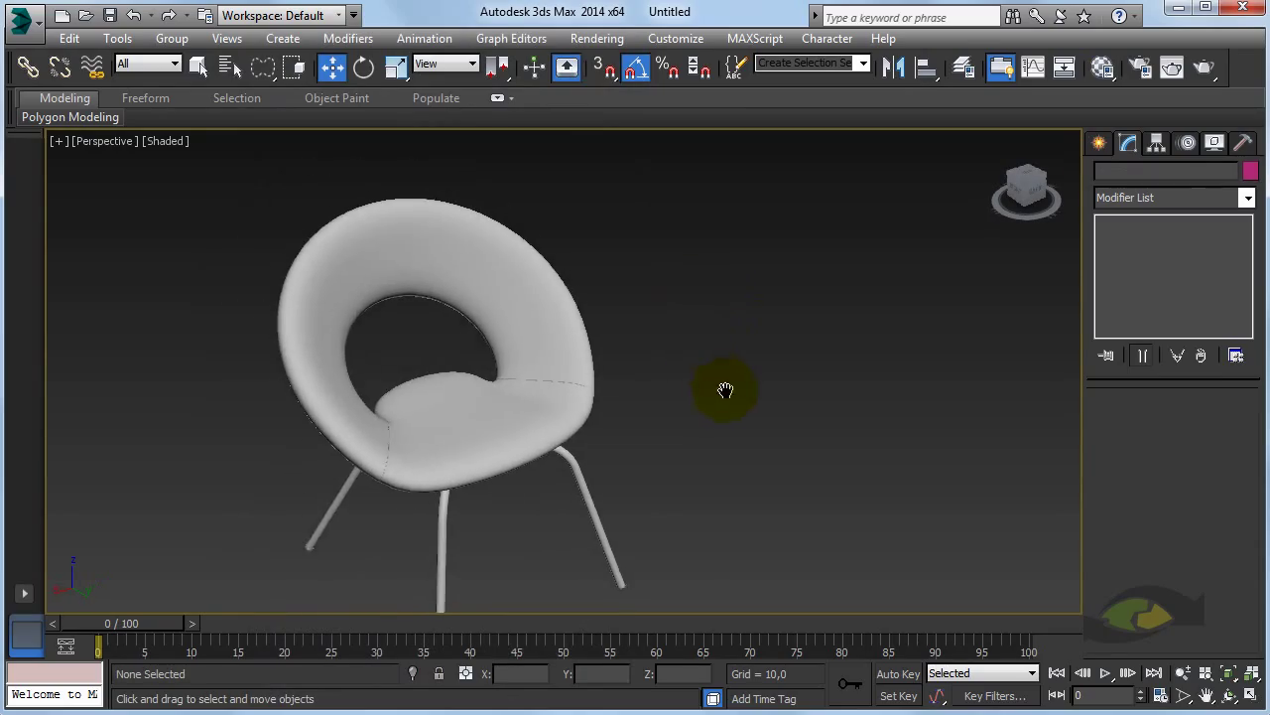
pyautogui.press('F4')
pyautogui.scroll(3, 738, 383)
pyautogui.moveTo(645, 413)
pyautogui.keyDown('alt'); pyautogui.mouseDown(button='middle')
pyautogui.moveTo(605, 255)
pyautogui.moveTo(771, 354)
pyautogui.moveTo(783, 411)
pyautogui.moveTo(849, 371)
pyautogui.moveTo(819, 399)
pyautogui.mouseUp(button='middle'); pyautogui.keyUp('alt')
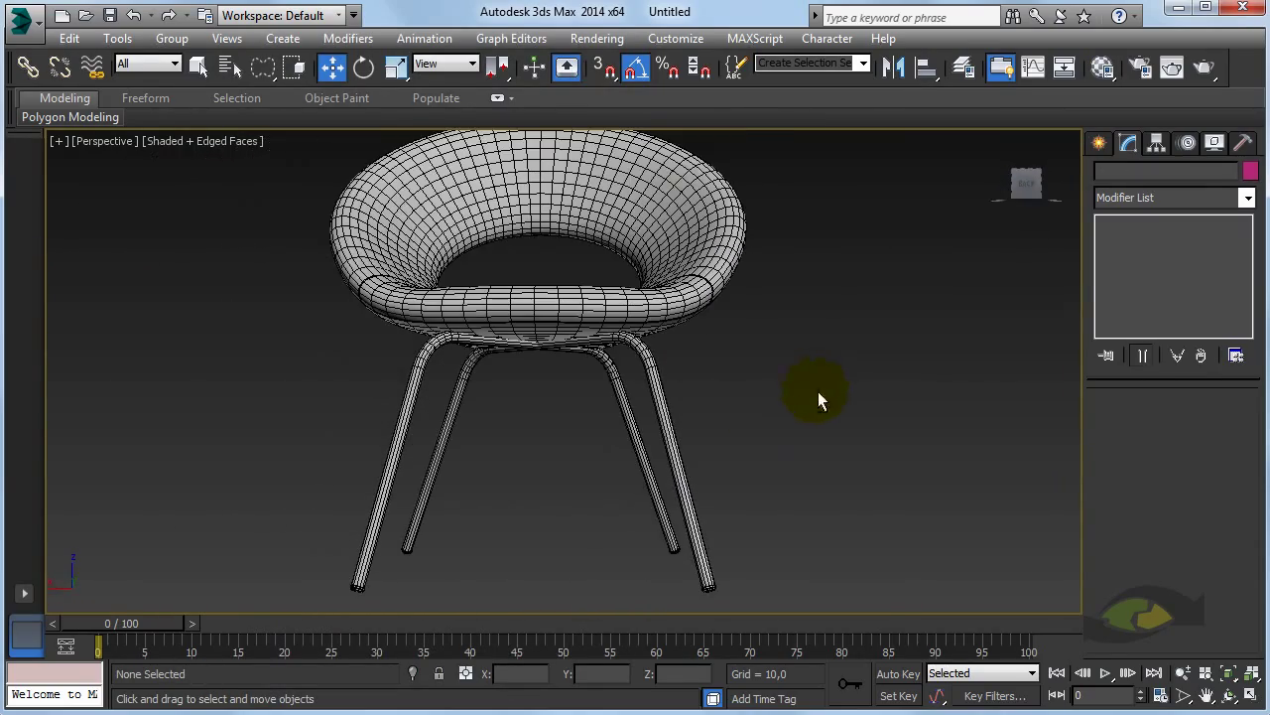
pyautogui.click(659, 417)
pyautogui.keyDown('alt'); pyautogui.moveTo(714, 437); pyautogui.dragTo(795, 440, button='middle'); pyautogui.keyUp('alt')
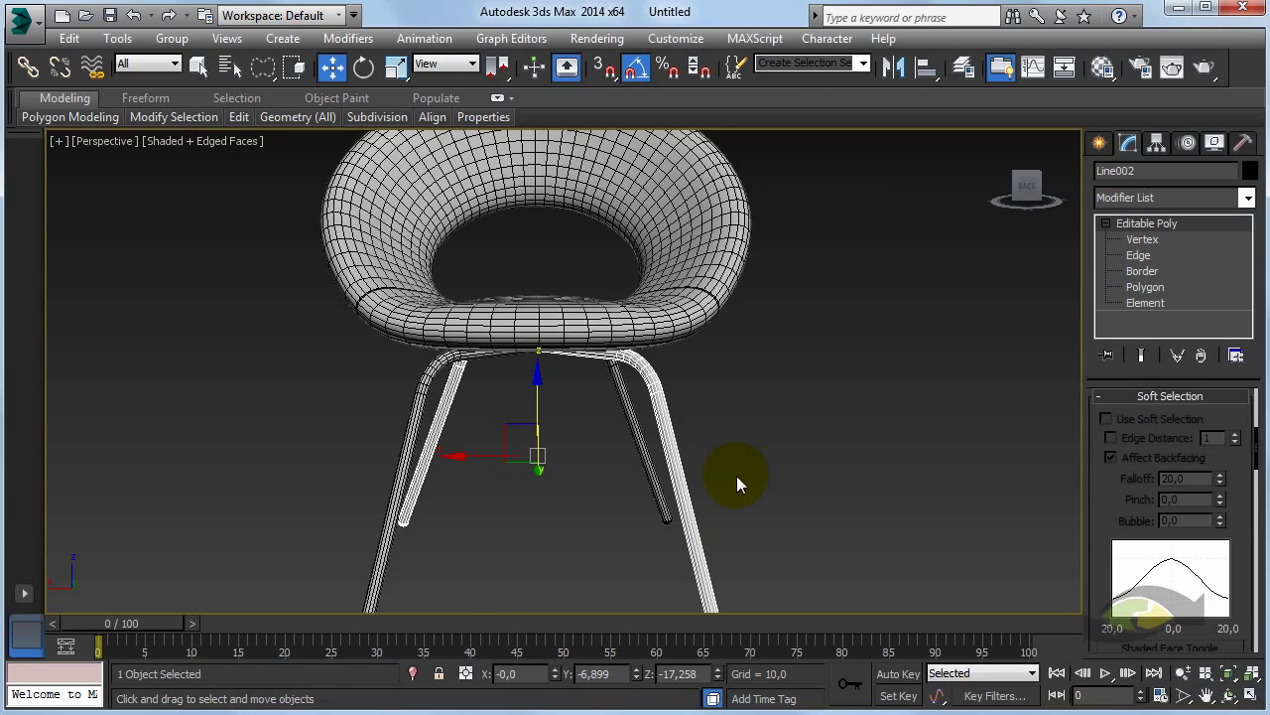
pyautogui.moveTo(446, 440)
pyautogui.keyDown('alt'); pyautogui.mouseDown(button='middle')
pyautogui.moveTo(530, 462)
pyautogui.moveTo(583, 499)
pyautogui.mouseUp(button='middle'); pyautogui.keyUp('alt')
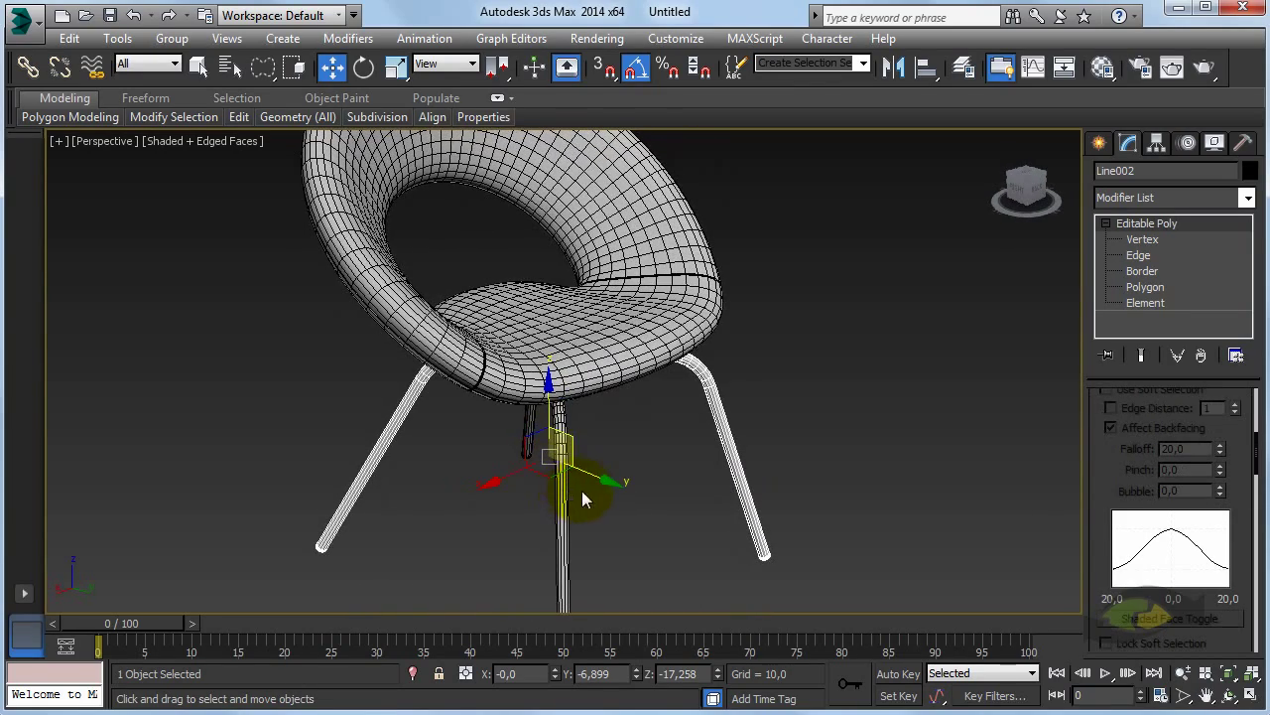
pyautogui.scroll(-4, 629, 504)
pyautogui.scroll(5, 629, 505)
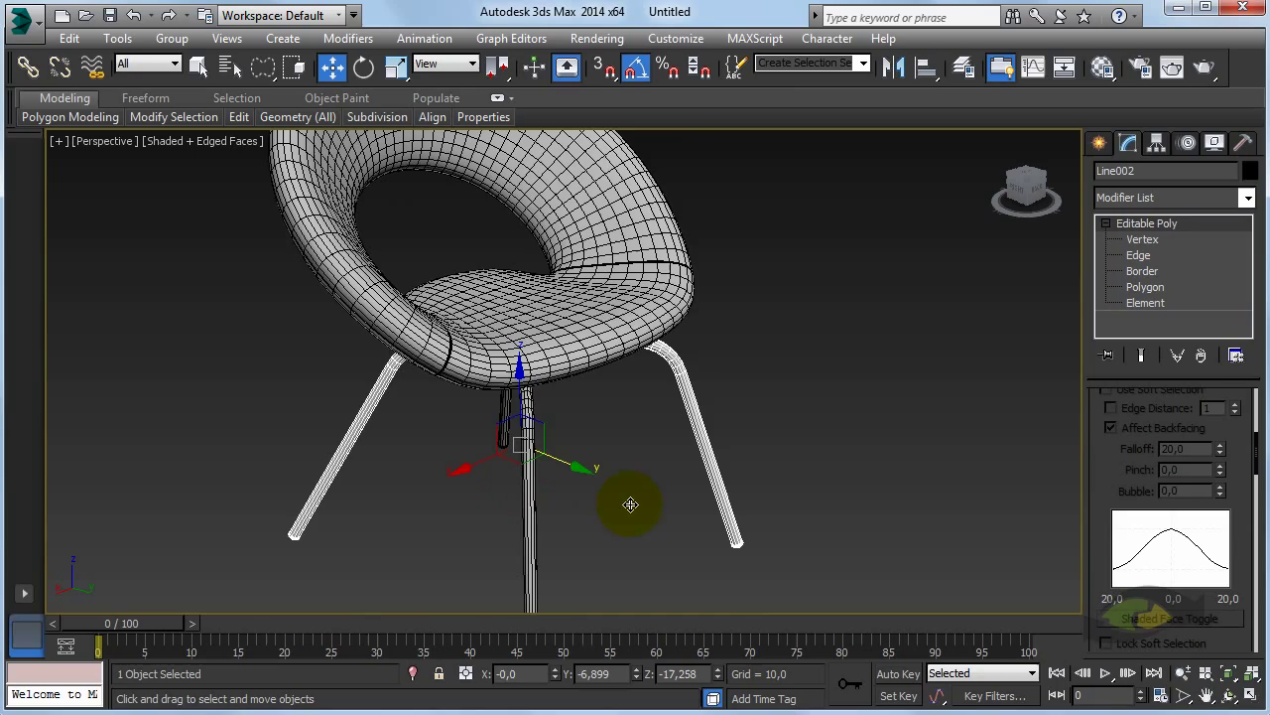
pyautogui.click(554, 337)
pyautogui.scroll(-3, 681, 567)
pyautogui.moveTo(681, 566)
pyautogui.keyDown('alt'); pyautogui.mouseDown(button='middle')
pyautogui.moveTo(743, 454)
pyautogui.moveTo(685, 468)
pyautogui.mouseUp(button='middle'); pyautogui.keyUp('alt')
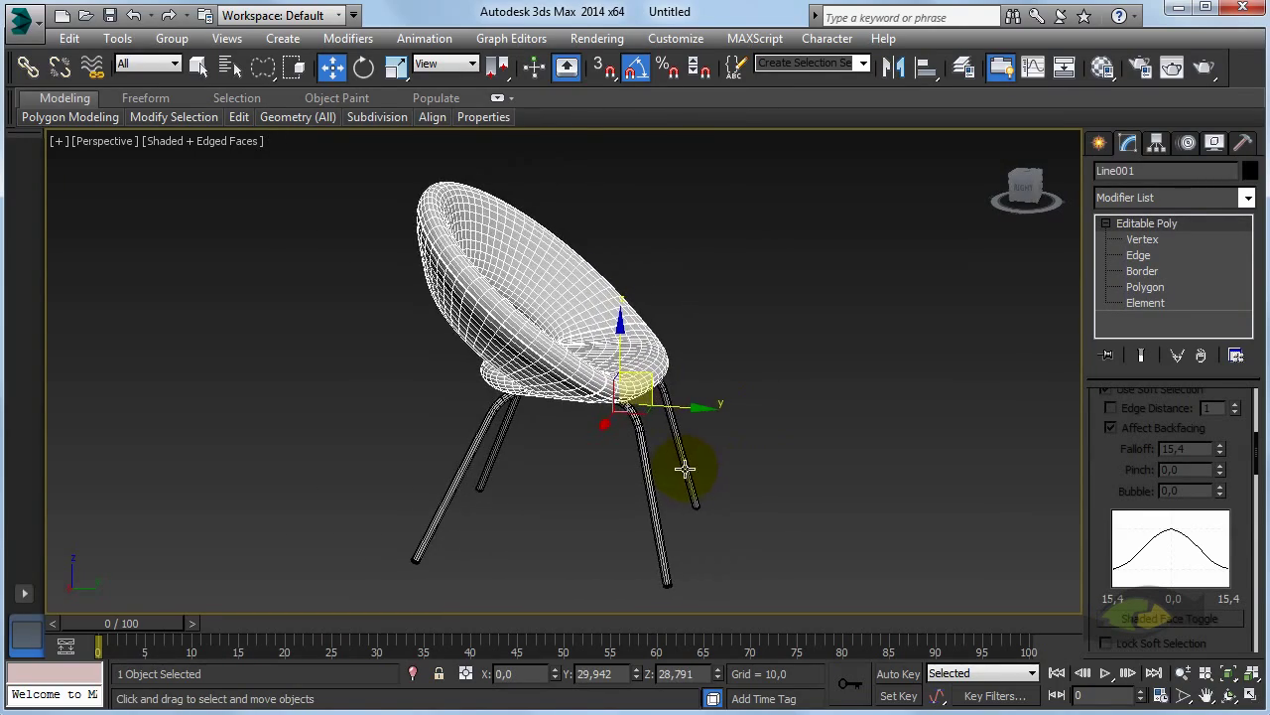
pyautogui.click(568, 534)
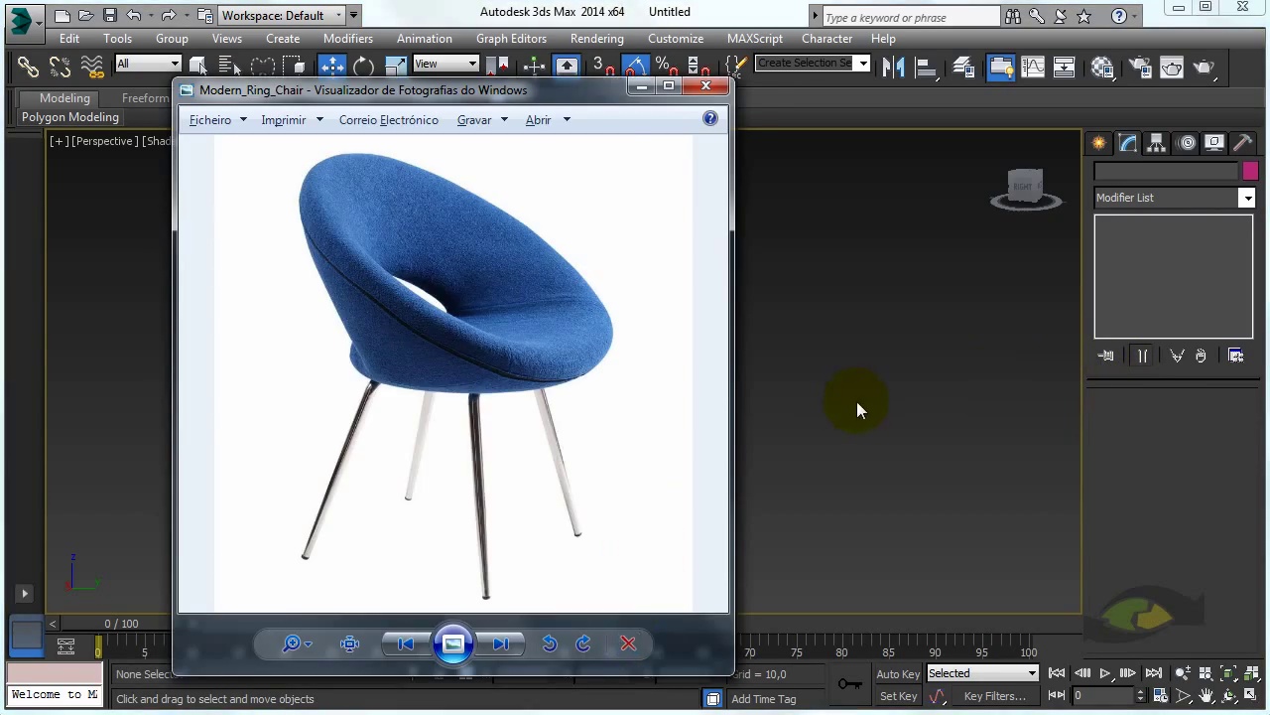
# Step: Resize the Modern_Ring_Chair photo and place it at the upper left beside the chair viewport
pyautogui.moveTo(856, 407)
pyautogui.mouseDown(button='middle')
pyautogui.moveTo(1109, 402)
pyautogui.moveTo(950, 496)
pyautogui.moveTo(916, 497)
pyautogui.moveTo(851, 459)
pyautogui.mouseUp(button='middle')
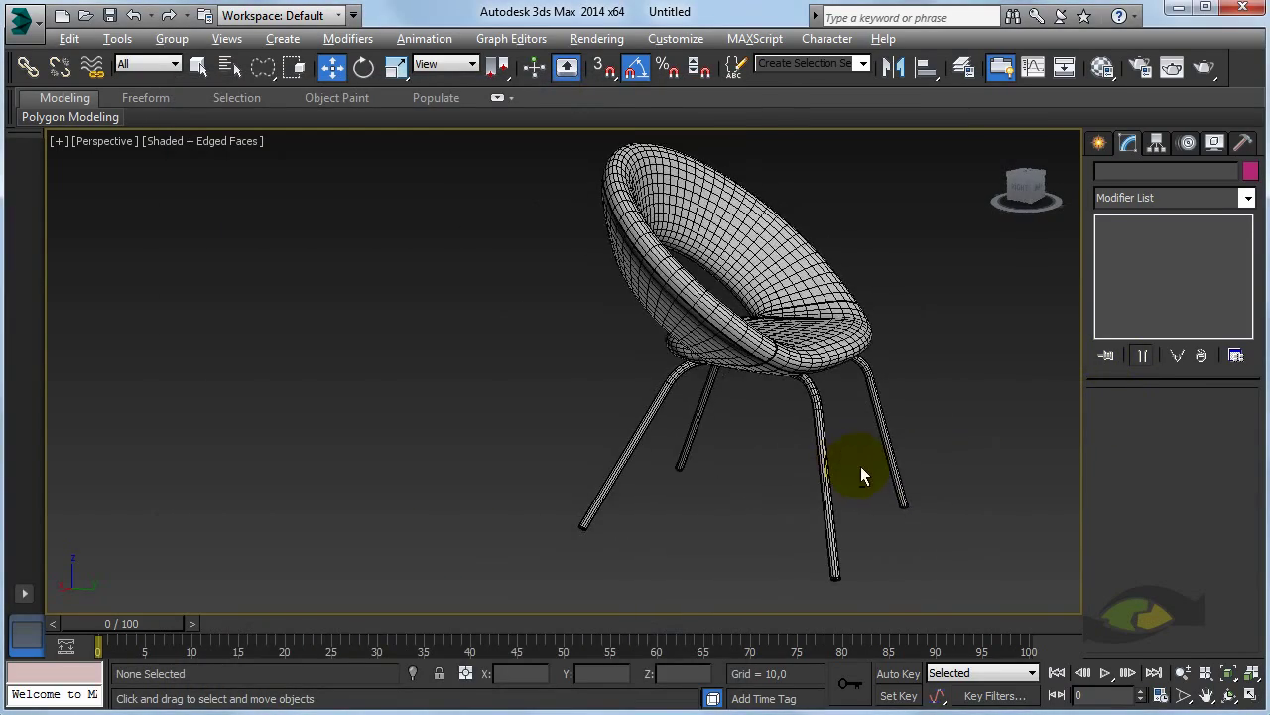
pyautogui.hotkey('alt', 'Tab')
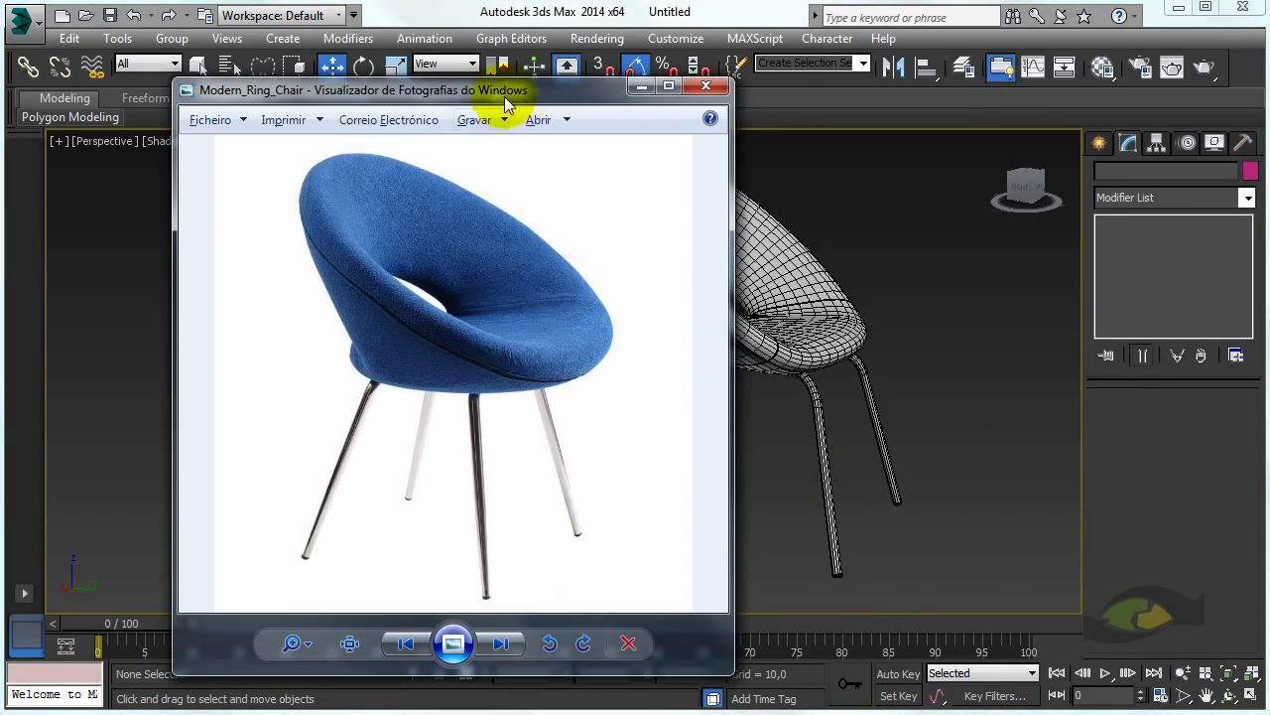
pyautogui.moveTo(510, 108); pyautogui.dragTo(340, 58)
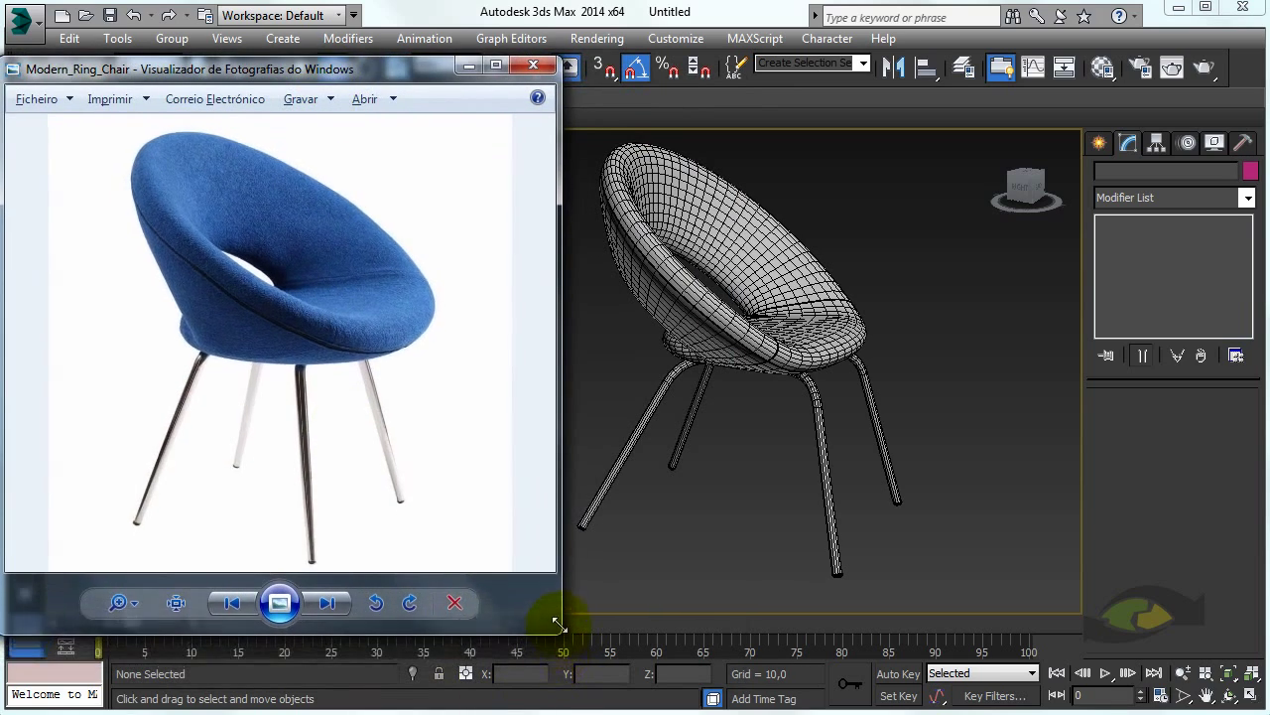
pyautogui.moveTo(559, 653); pyautogui.dragTo(527, 584)
pyautogui.click(609, 409)
pyautogui.keyDown('alt'); pyautogui.moveTo(618, 434); pyautogui.dragTo(628, 434, button='middle'); pyautogui.keyUp('alt')
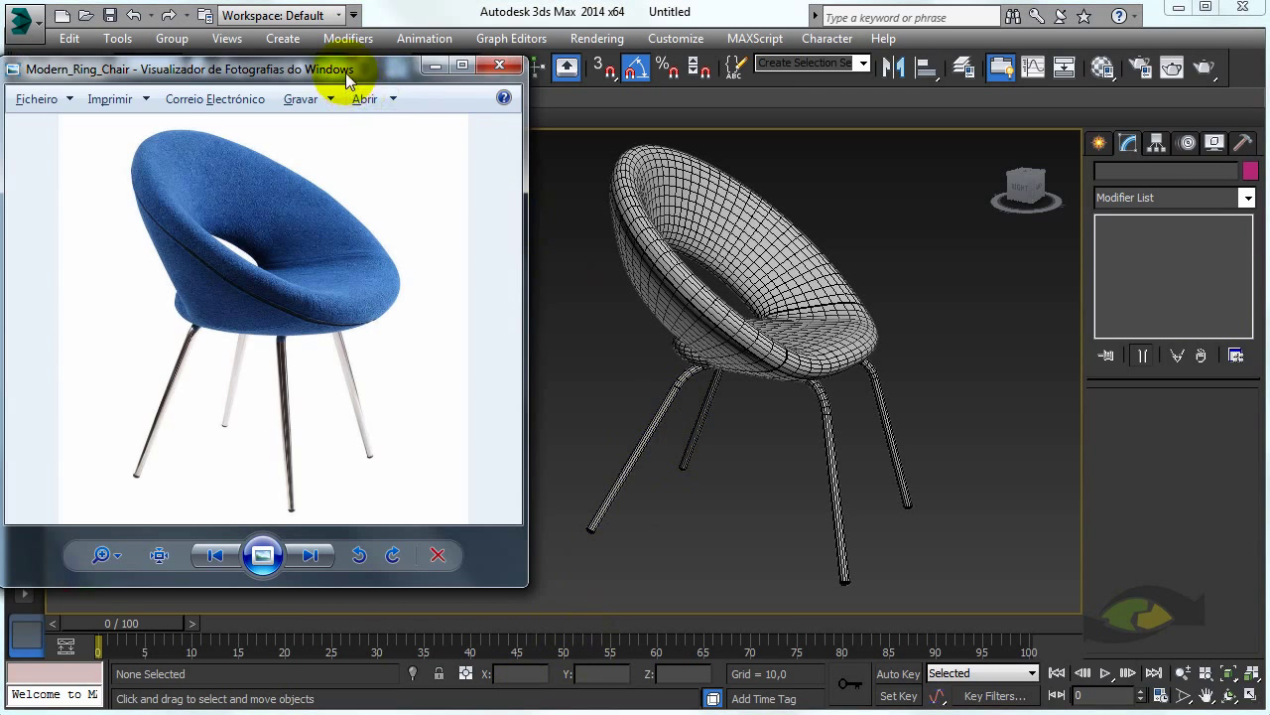
pyautogui.moveTo(347, 78); pyautogui.dragTo(378, 117)
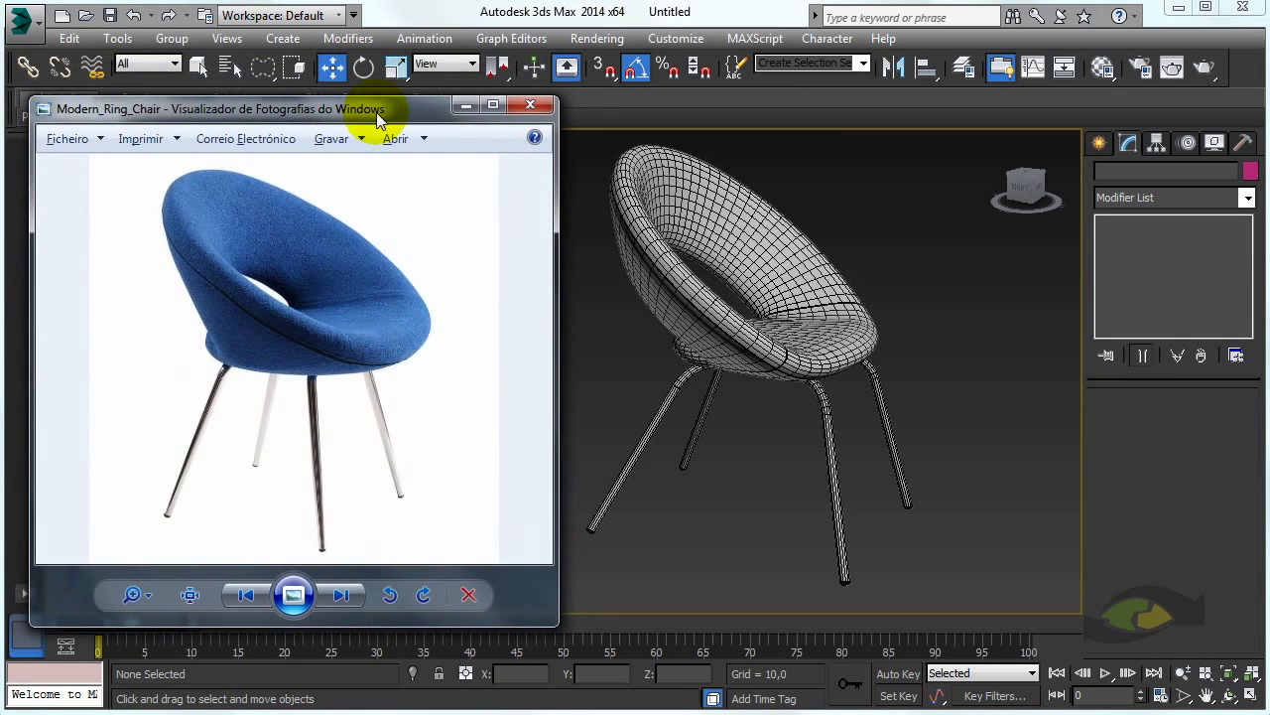